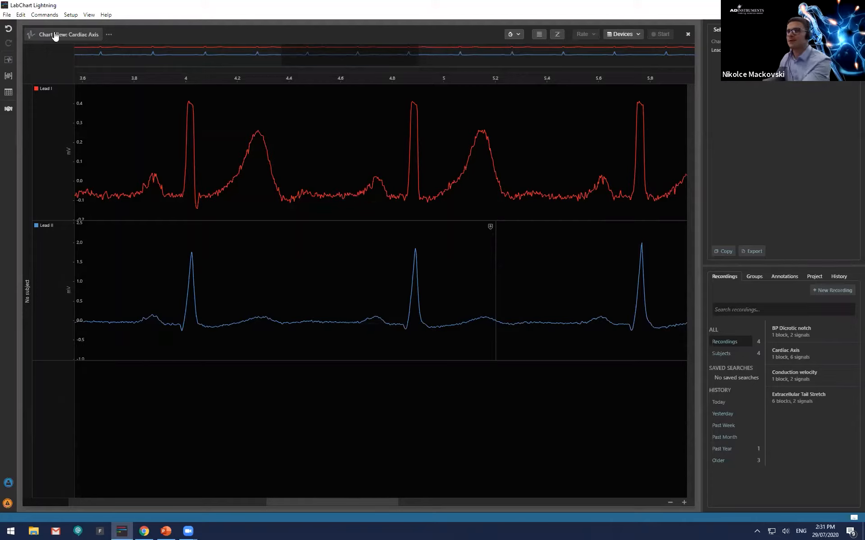
# Switch the display to the light theme and return it to the dark theme
pyautogui.click(89, 14)
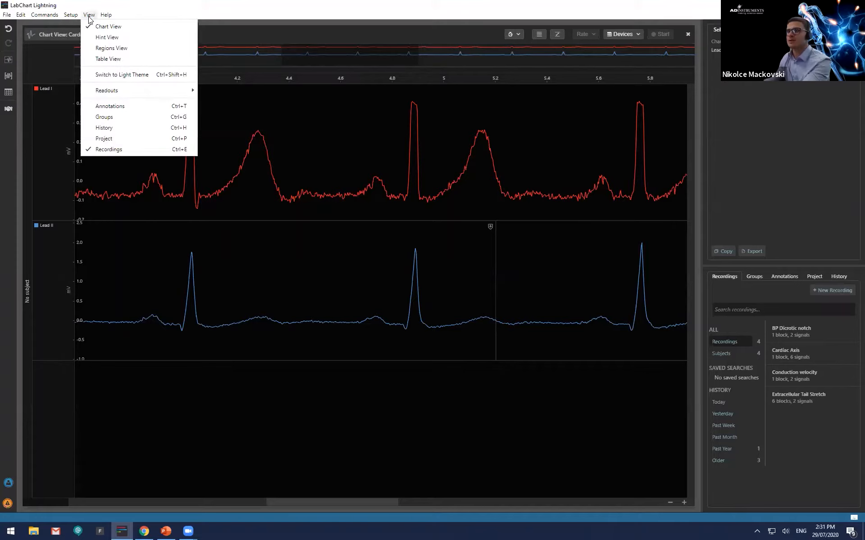
pyautogui.click(118, 75)
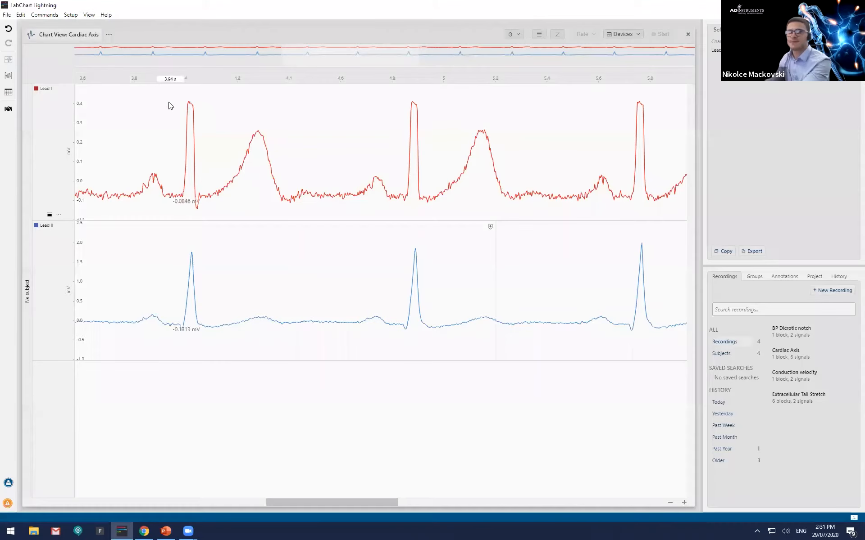
pyautogui.click(88, 15)
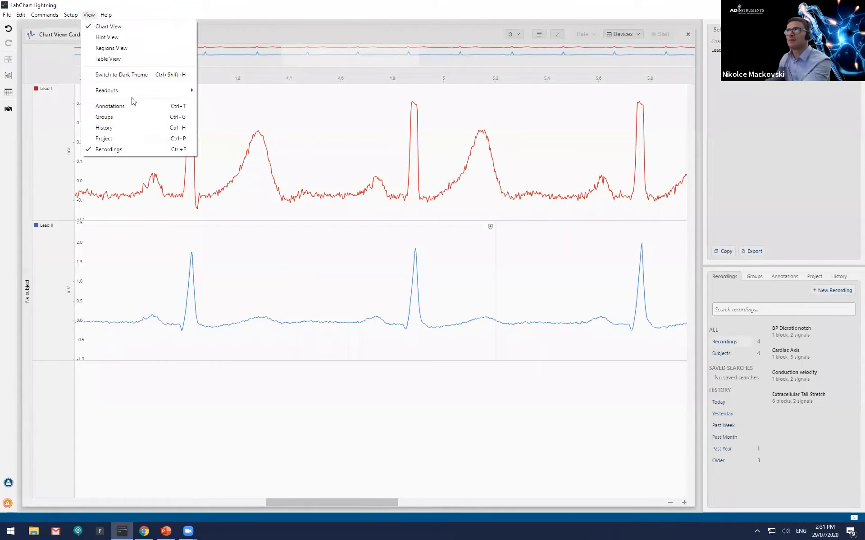
pyautogui.click(127, 75)
# Open the settings of the Lead I signal and start adding a calculated signal from it
pyautogui.scroll(2, 363, 247)
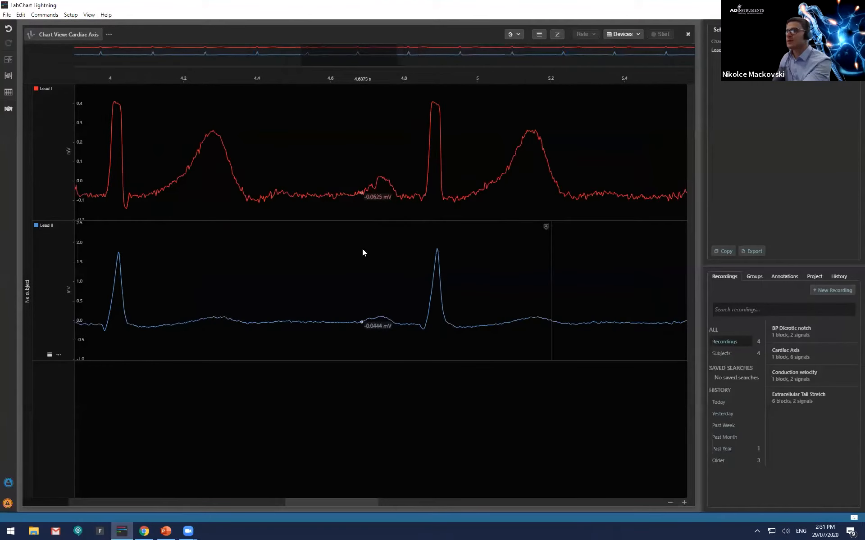
pyautogui.scroll(-3, 365, 248)
pyautogui.scroll(1, 368, 250)
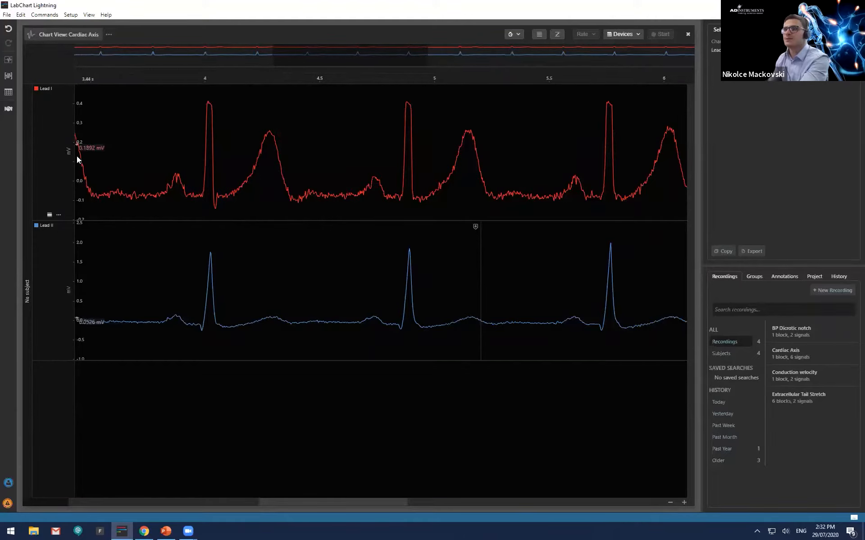
pyautogui.click(47, 89)
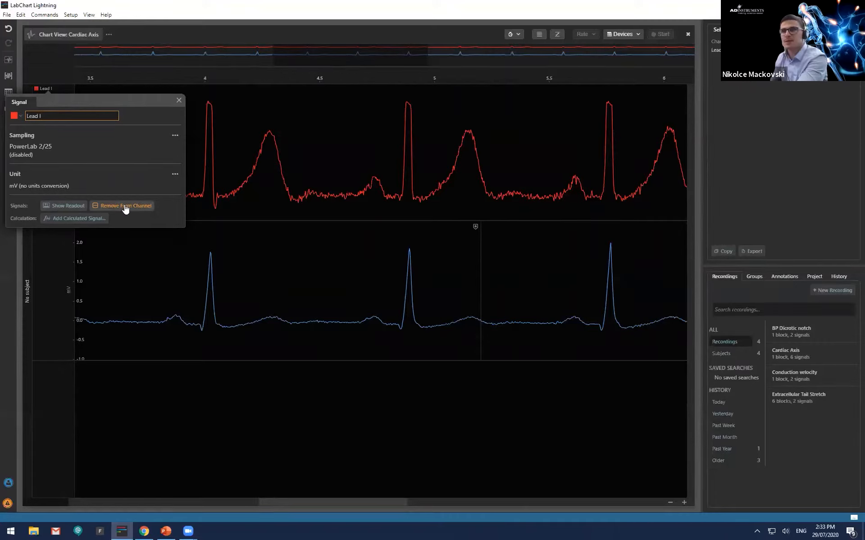
pyautogui.click(68, 219)
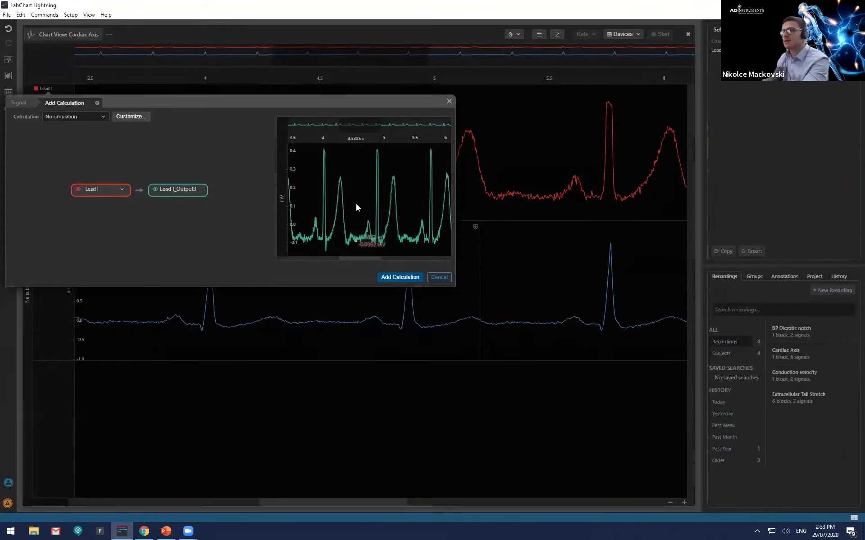
# Examine the Lead I output signal in the calculation preview at different time and amplitude scales
pyautogui.scroll(5, 356, 203)
pyautogui.scroll(-5, 356, 204)
pyautogui.scroll(5, 356, 204)
pyautogui.scroll(-5, 356, 203)
pyautogui.scroll(5, 356, 204)
pyautogui.scroll(-5, 356, 204)
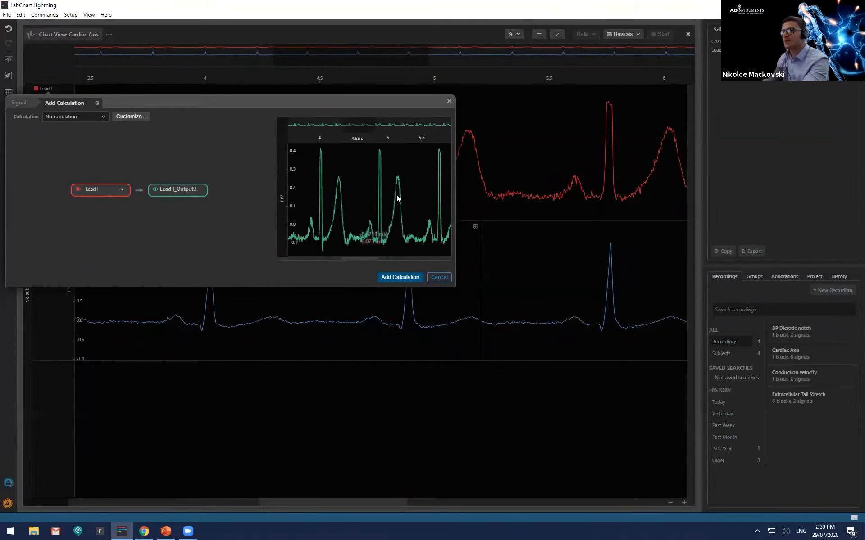
pyautogui.scroll(3, 284, 200)
pyautogui.scroll(-3, 283, 199)
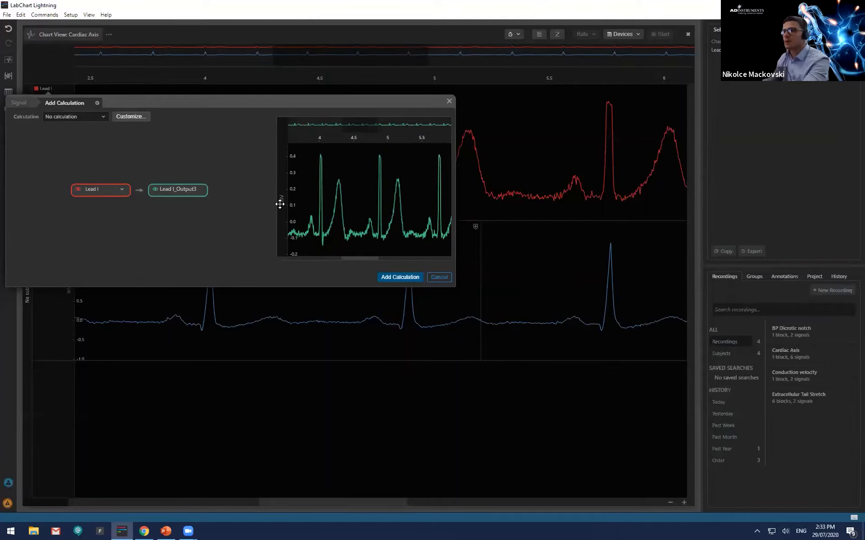
pyautogui.scroll(-3, 280, 204)
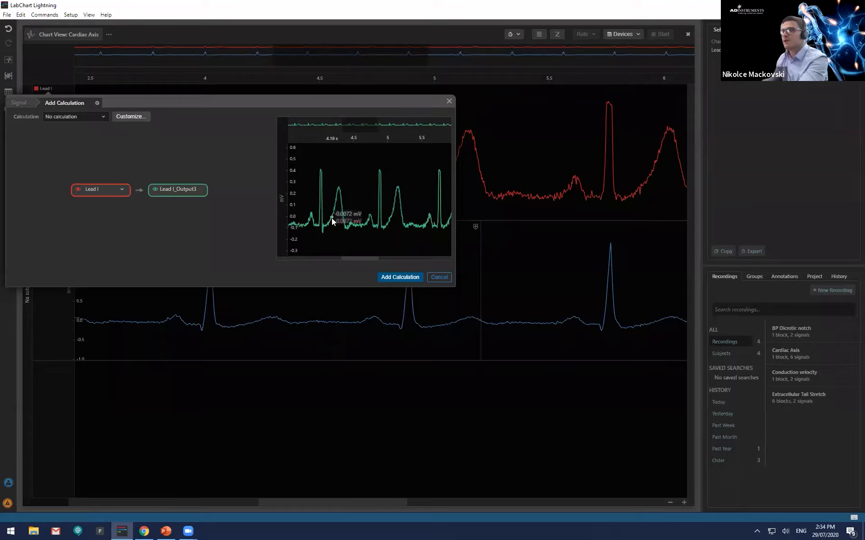
pyautogui.scroll(2, 332, 218)
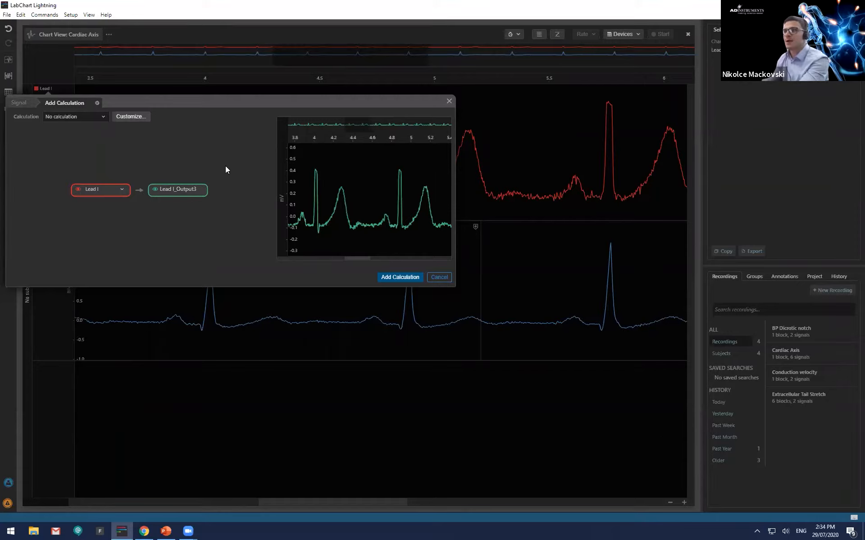
# Review the available source signals, and hide and reshow the output signal in the calculation preview
pyautogui.click(94, 190)
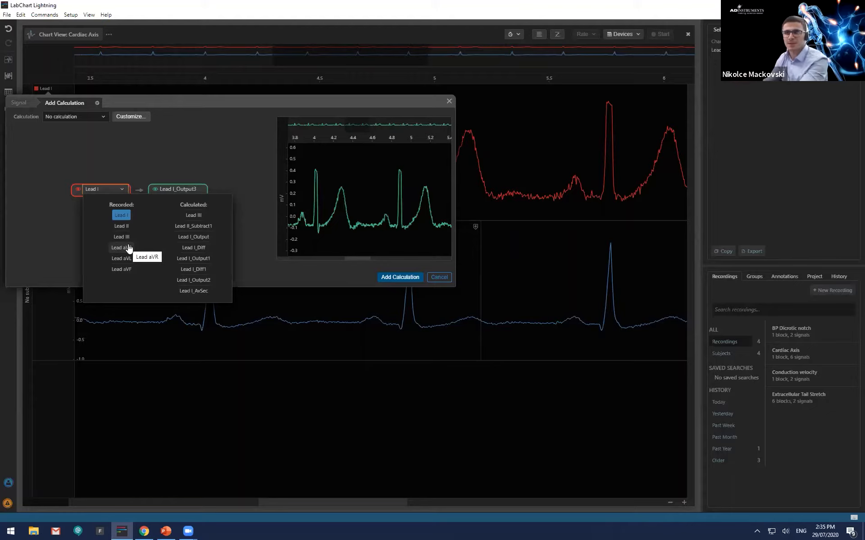
pyautogui.click(128, 190)
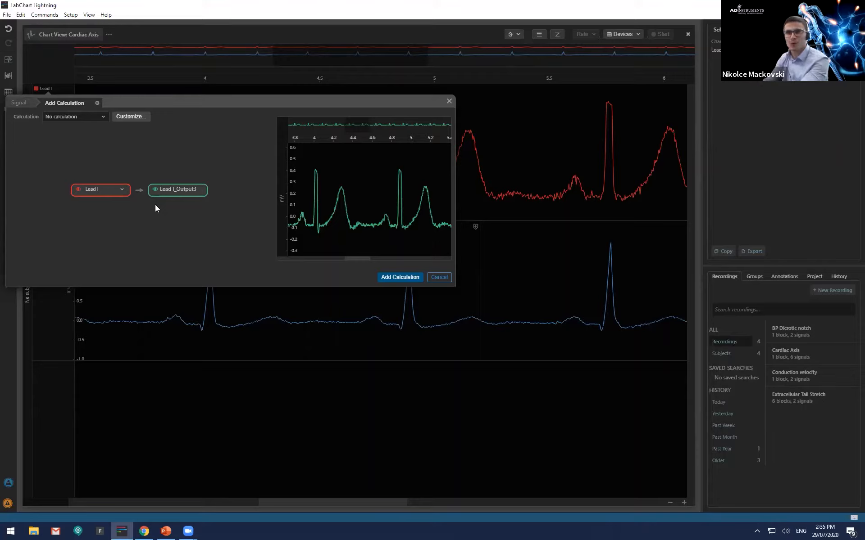
pyautogui.click(155, 189)
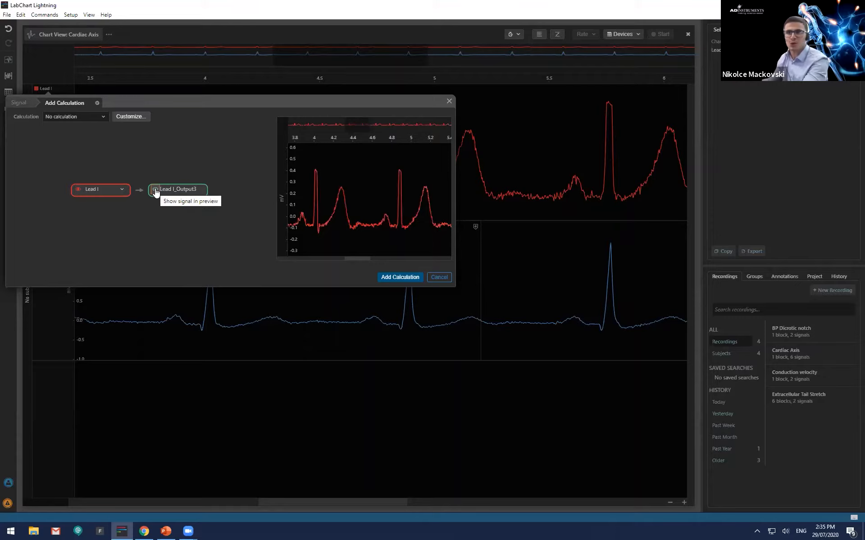
pyautogui.click(155, 190)
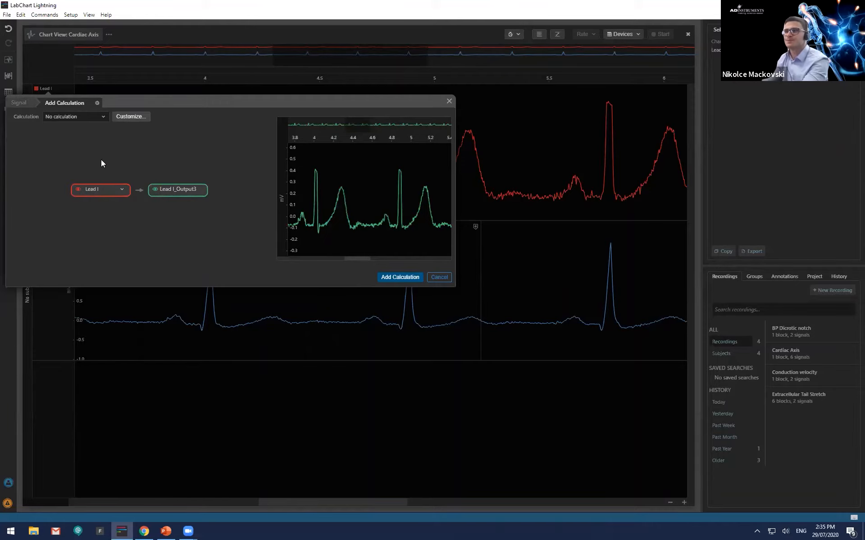
# Browse the calculation types and choose Savitzky-Golay smoothing for the Lead I signal
pyautogui.click(90, 117)
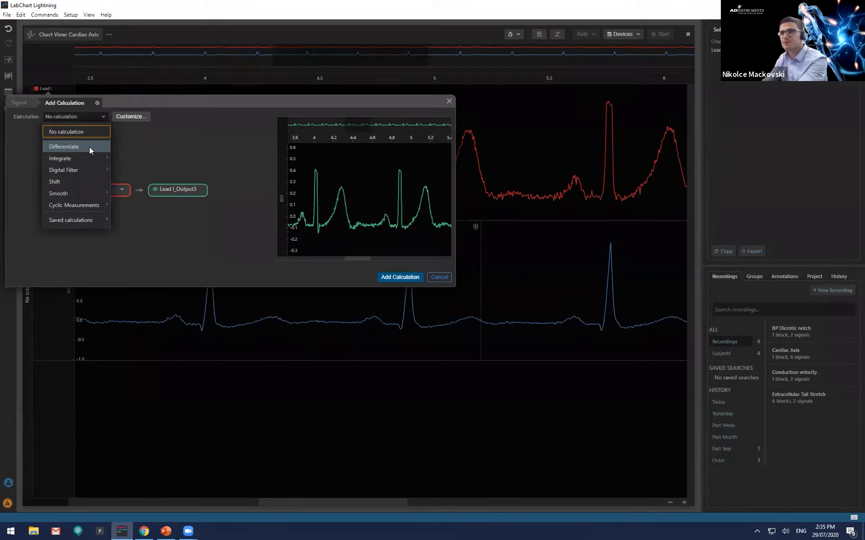
pyautogui.moveTo(85, 158)
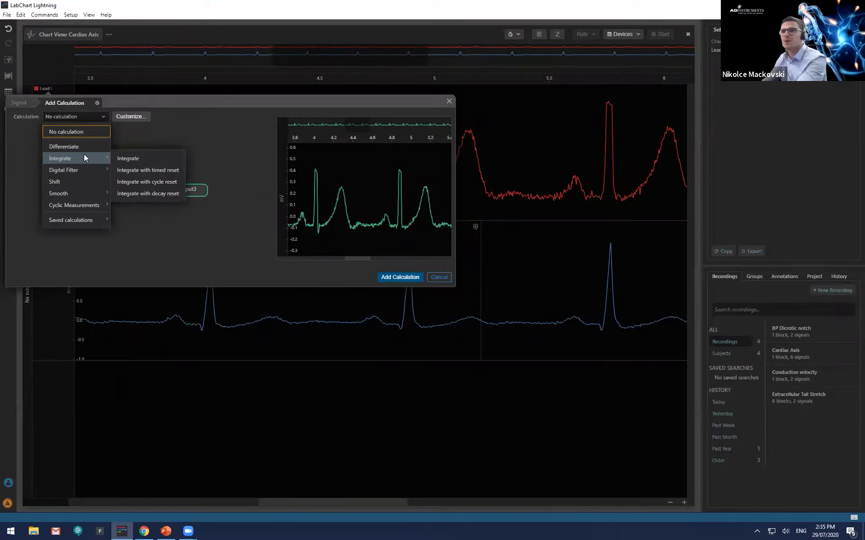
pyautogui.moveTo(59, 174)
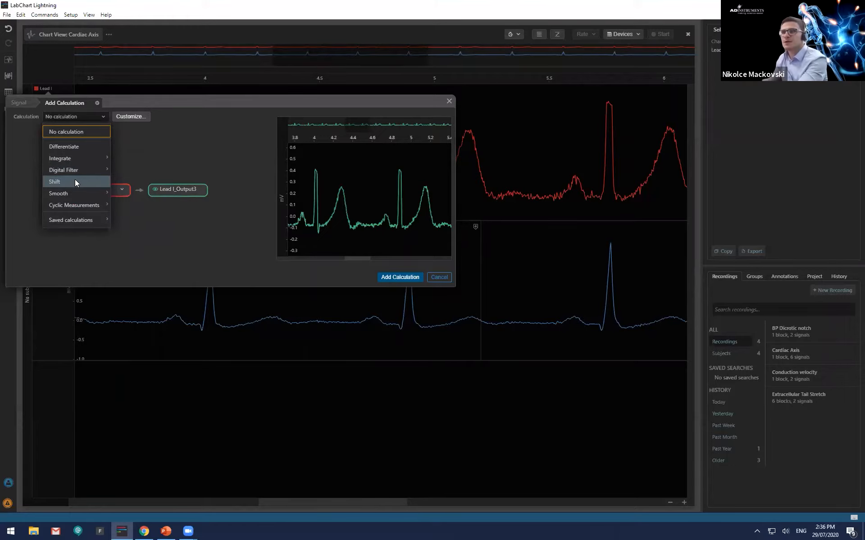
pyautogui.moveTo(76, 195)
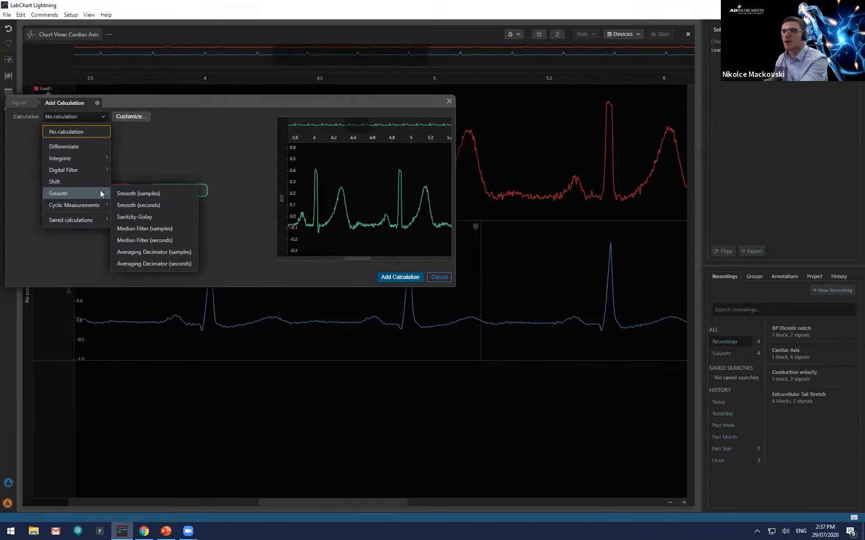
pyautogui.click(152, 216)
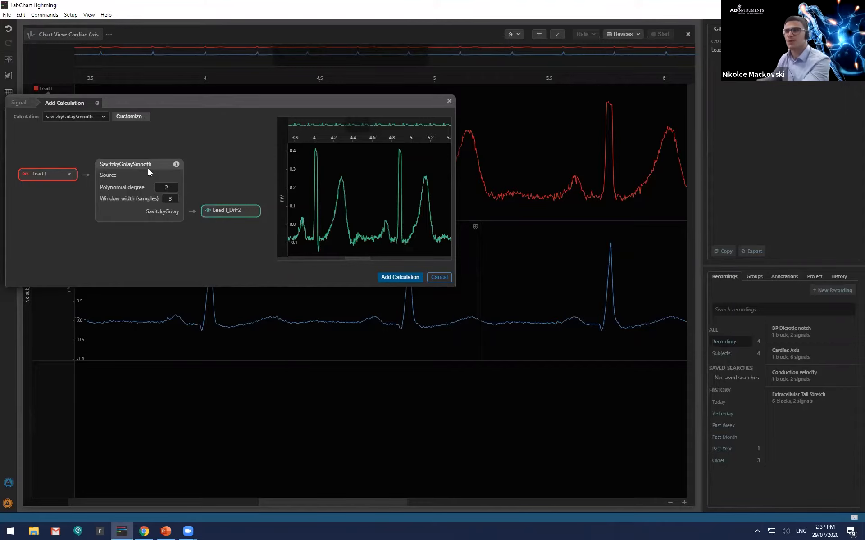
# Set the smoothing window width to 15 samples, check the smoothed preview and add the calculation to the chart
pyautogui.scroll(3, 376, 236)
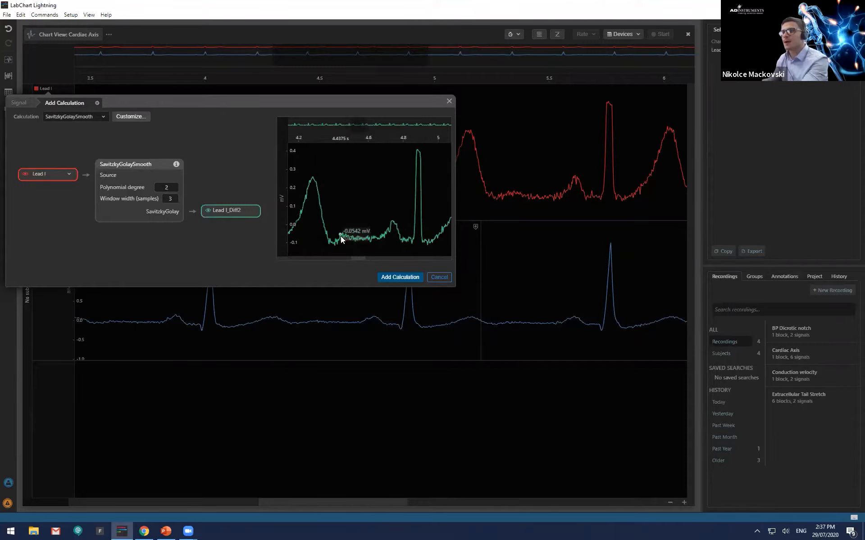
pyautogui.doubleClick(178, 201)
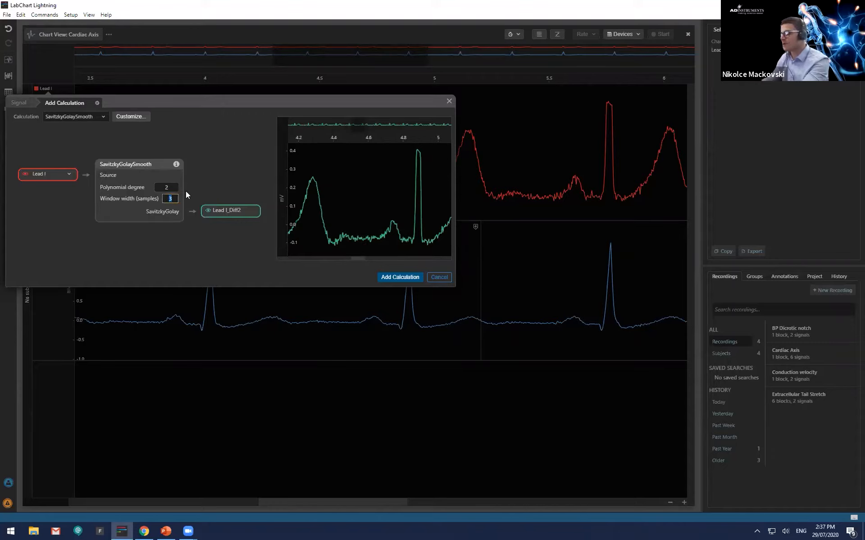
pyautogui.write('15')
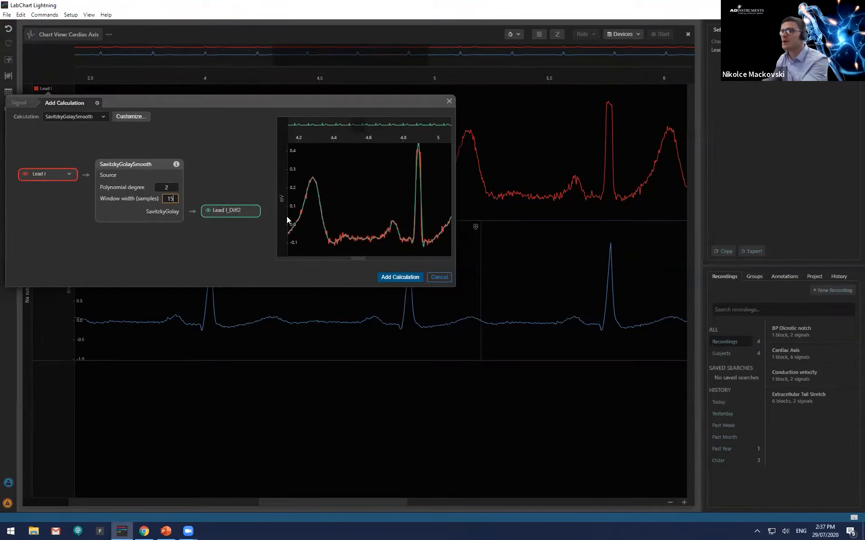
pyautogui.click(144, 177)
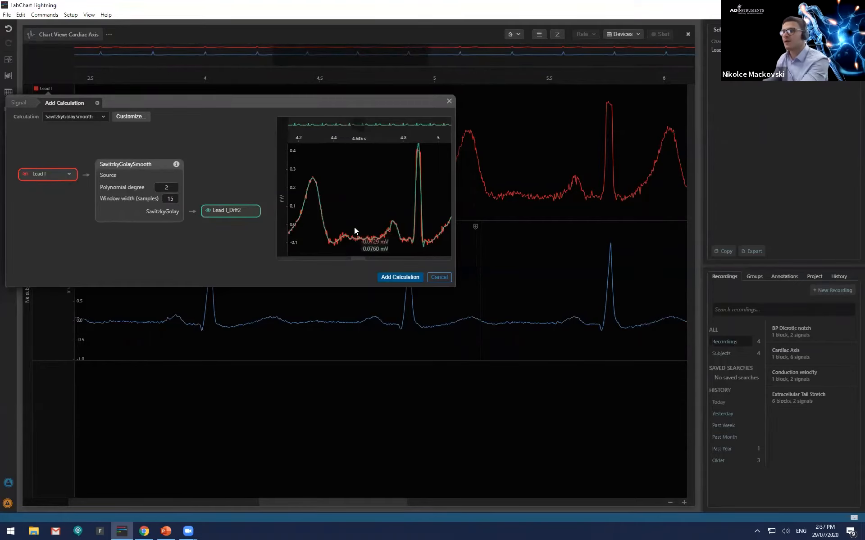
pyautogui.scroll(2, 354, 227)
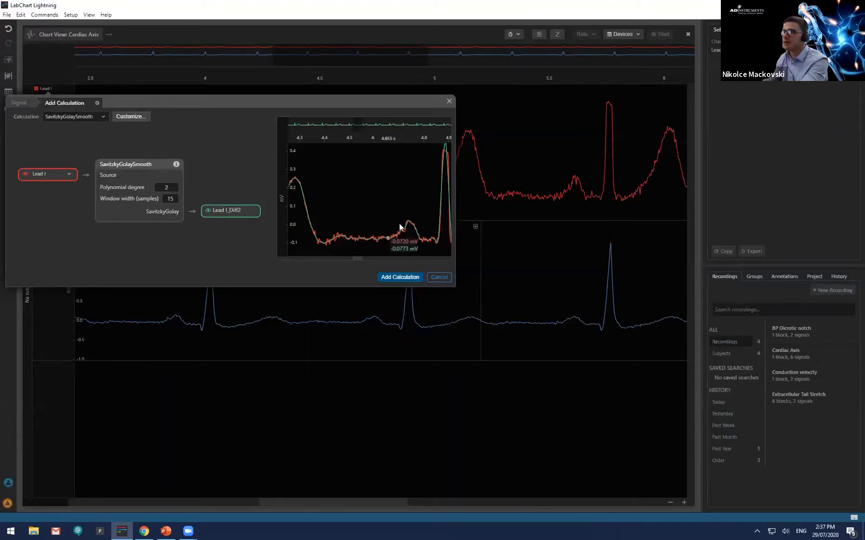
pyautogui.moveTo(358, 257); pyautogui.dragTo(363, 258)
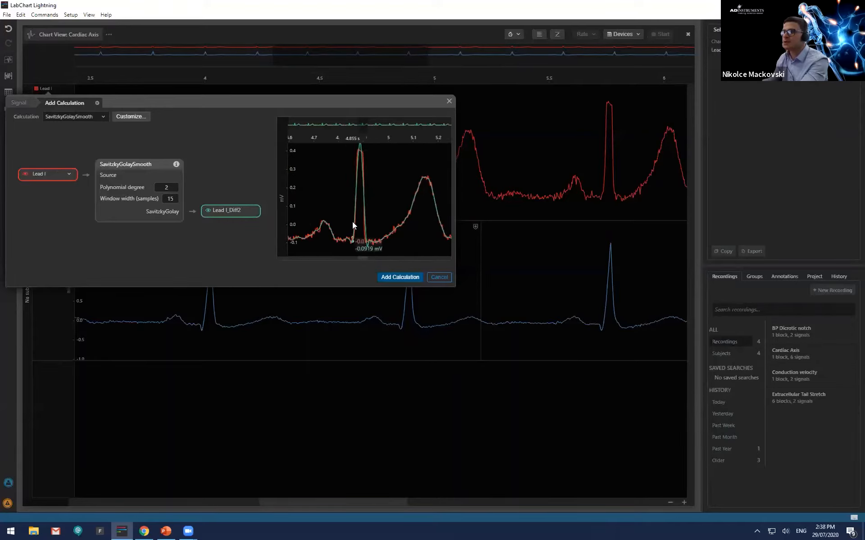
pyautogui.click(397, 277)
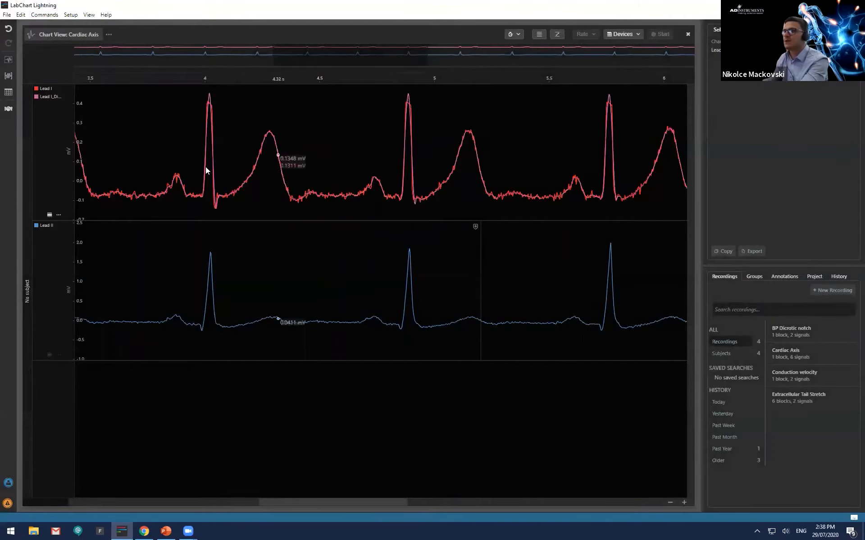
# Change the colour of the smoothed Lead I signal to green
pyautogui.scroll(3, 212, 197)
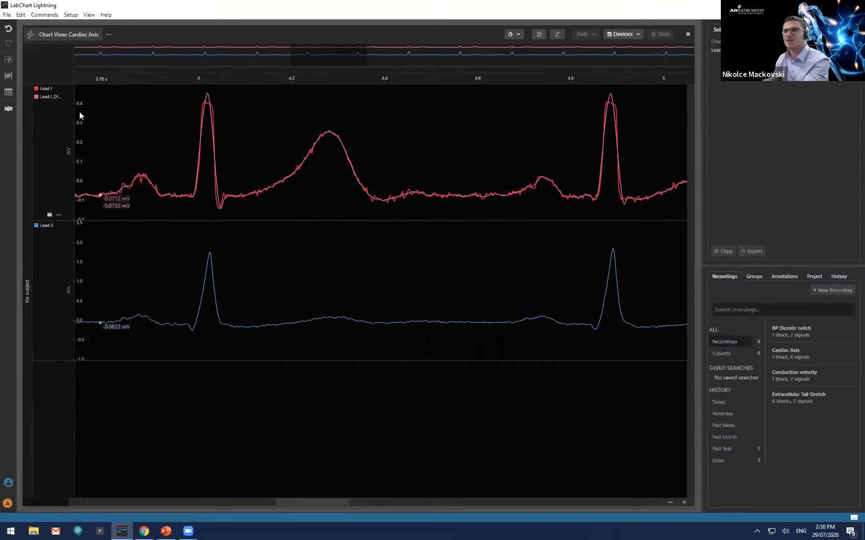
pyautogui.click(36, 96)
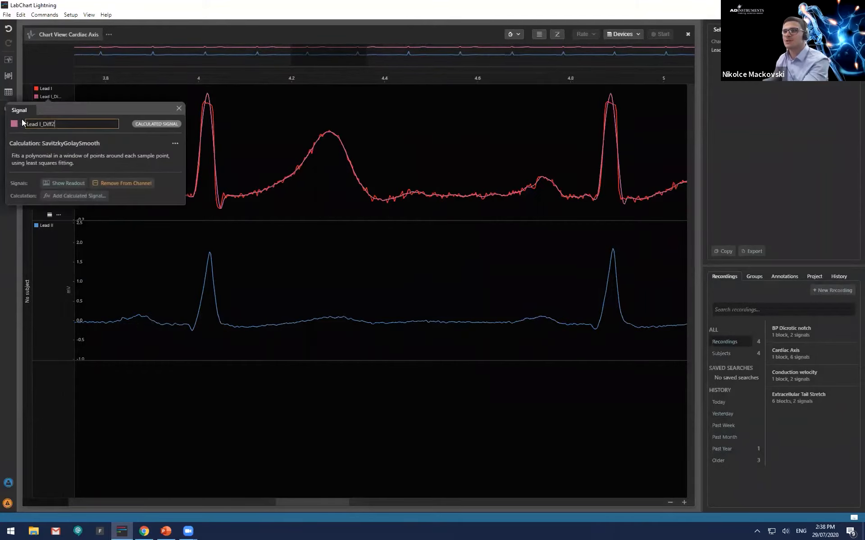
pyautogui.click(15, 125)
pyautogui.click(48, 153)
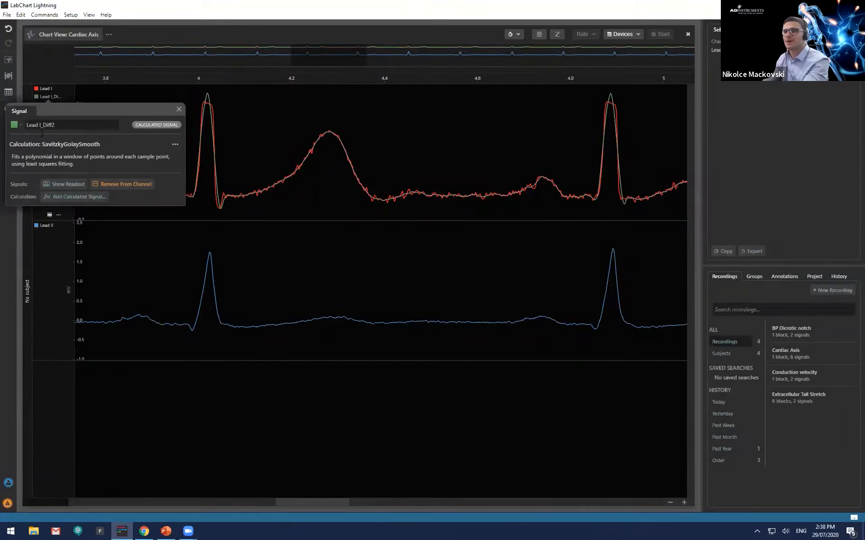
pyautogui.click(179, 110)
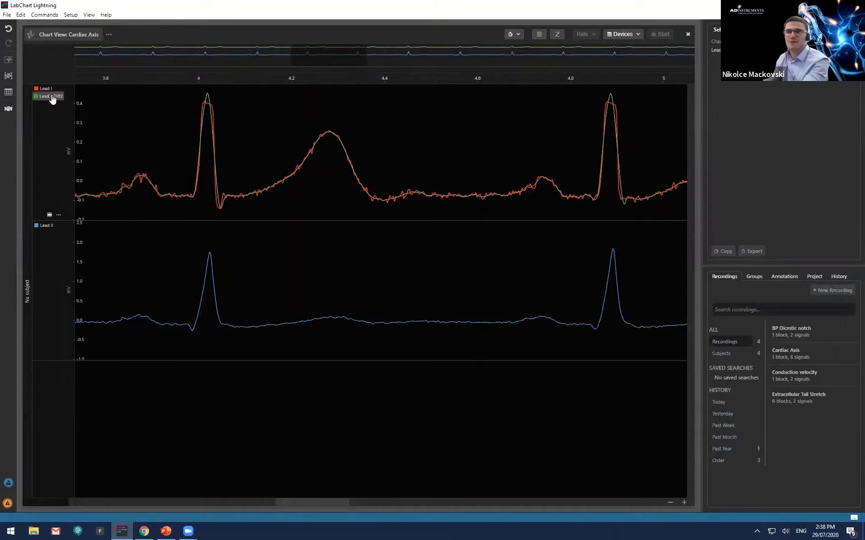
# Move the smoothed Lead I signal into its own channel below Lead II and enlarge its amplitude scale
pyautogui.scroll(3, 249, 186)
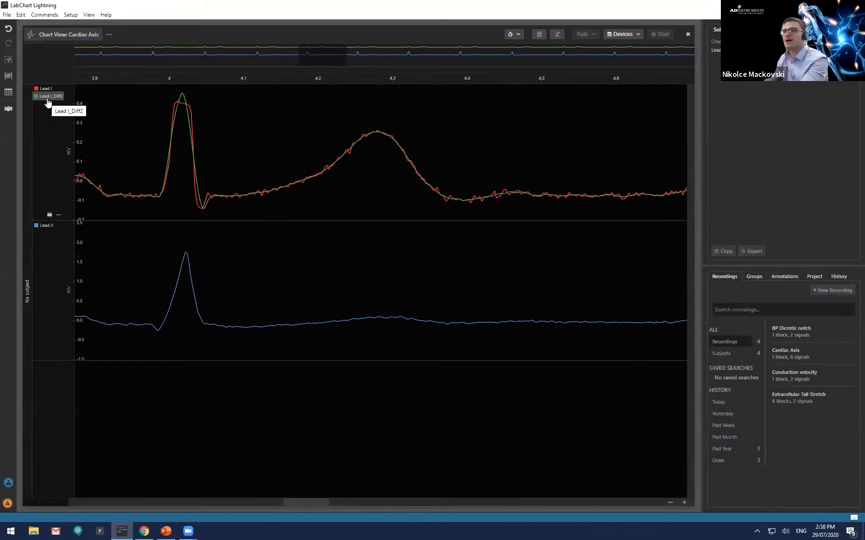
pyautogui.moveTo(48, 103); pyautogui.dragTo(57, 239)
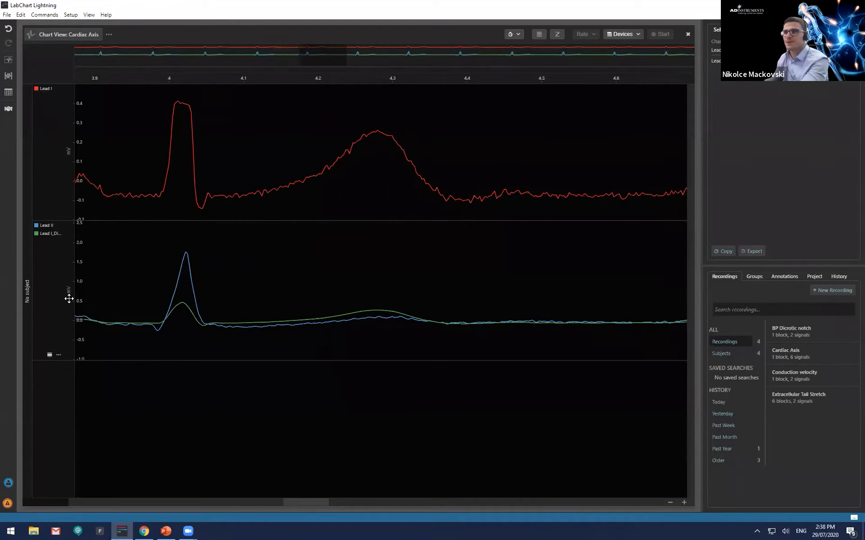
pyautogui.scroll(5, 69, 299)
pyautogui.scroll(-4, 69, 299)
pyautogui.moveTo(49, 234); pyautogui.dragTo(47, 392)
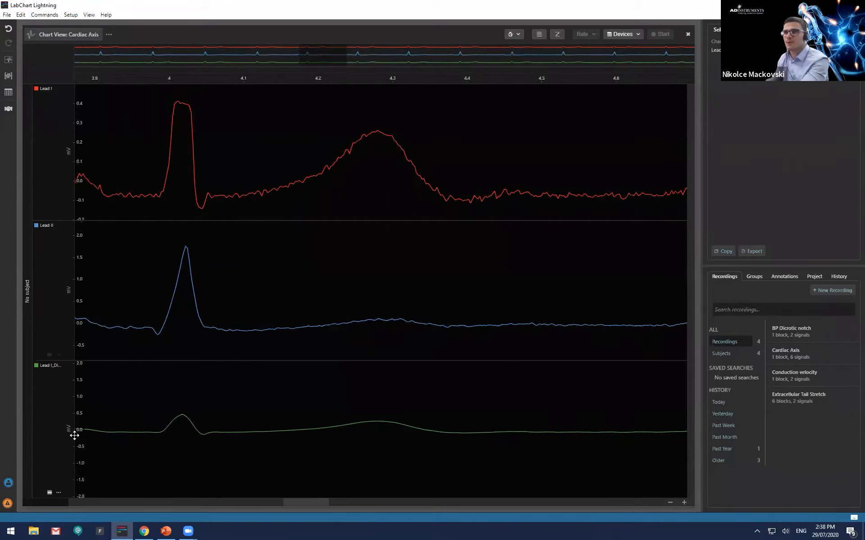
pyautogui.scroll(8, 72, 431)
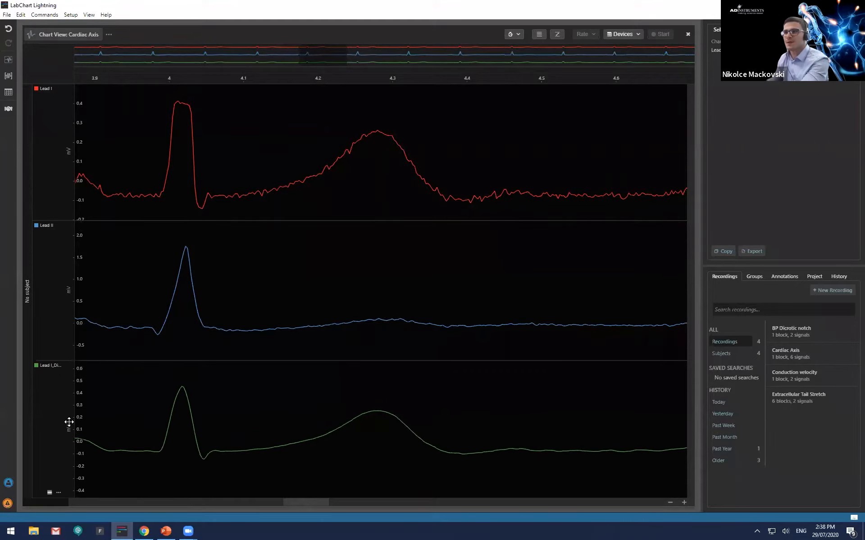
# Move the smoothed Lead I signal back into the Lead I channel so it overlays the original trace
pyautogui.scroll(-1, 230, 439)
pyautogui.scroll(-5, 230, 439)
pyautogui.scroll(4, 230, 439)
pyautogui.moveTo(53, 367)
pyautogui.mouseDown()
pyautogui.moveTo(96, 221)
pyautogui.moveTo(49, 110)
pyautogui.mouseUp()
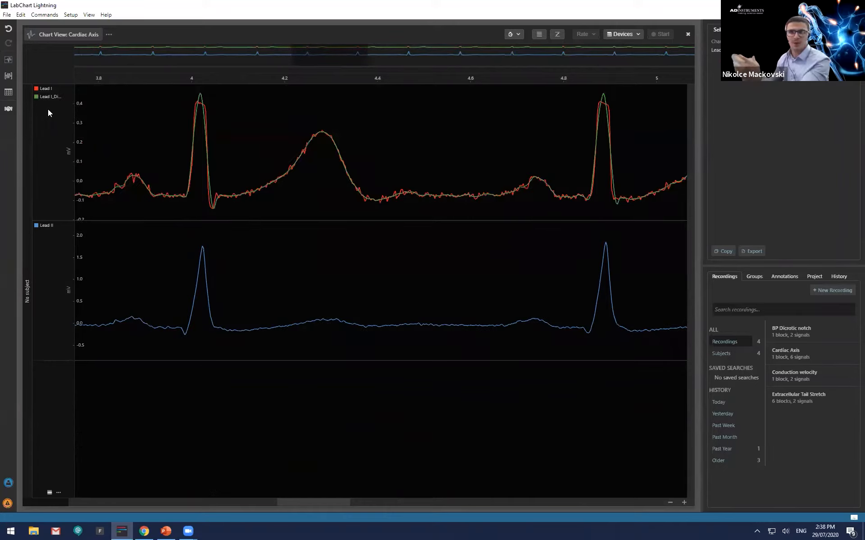
# Open the smoothed Lead I signal's calculation settings and read the description of the SavitzkyGolaySmooth inputs and outputs
pyautogui.click(48, 97)
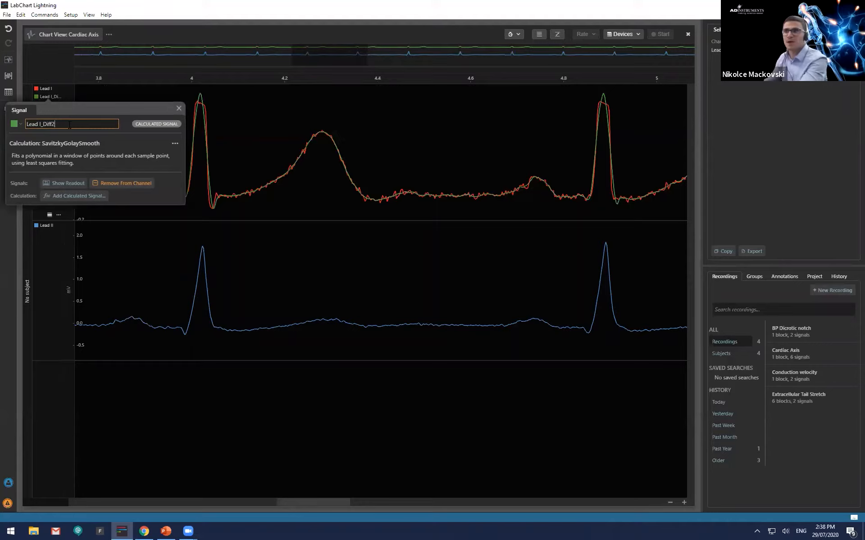
pyautogui.click(175, 144)
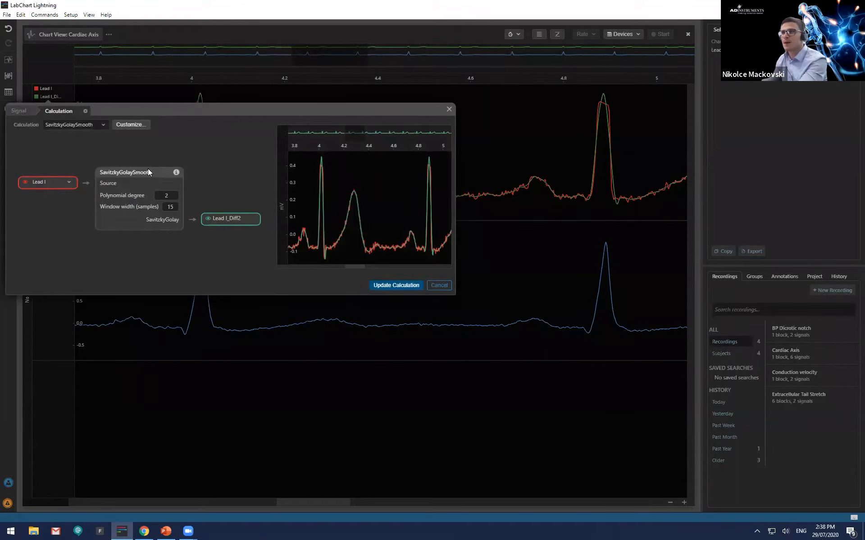
pyautogui.click(177, 173)
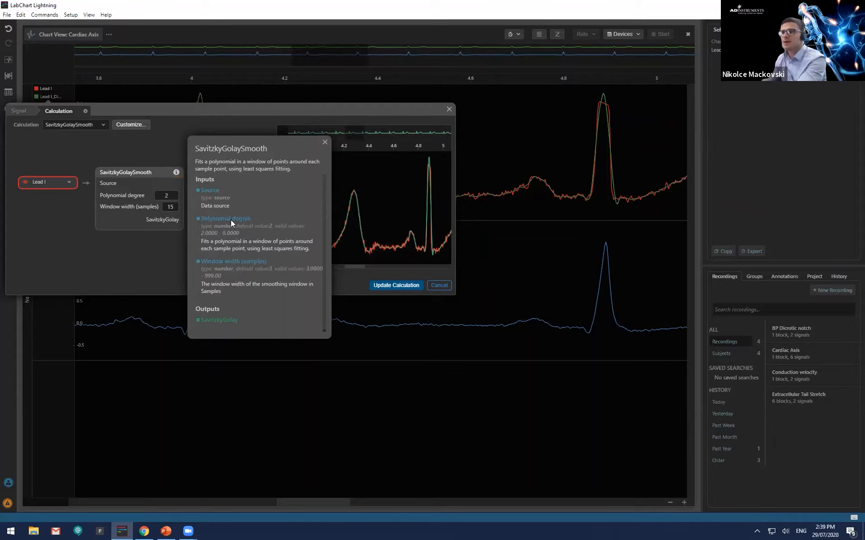
pyautogui.scroll(-1, 238, 292)
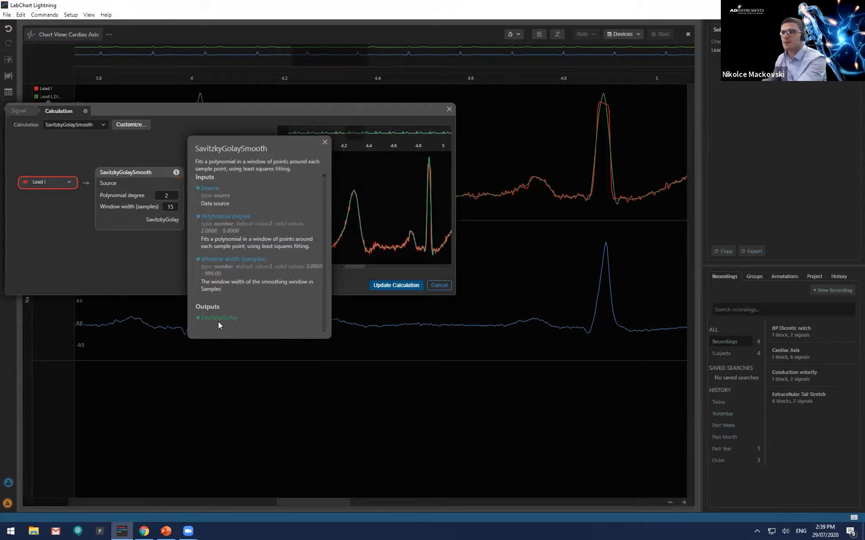
pyautogui.click(325, 142)
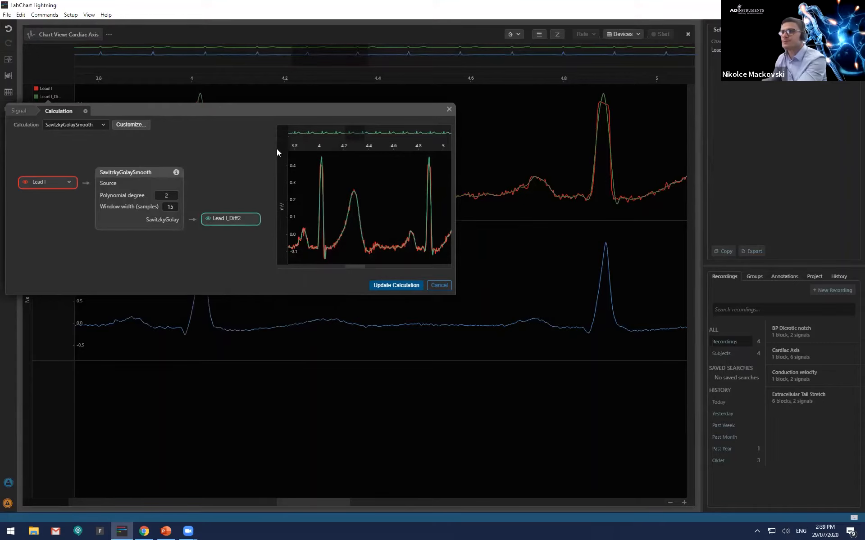
# Replace the smoothing with the cyclic measurement Rate and set its detection to ECG - Human
pyautogui.click(74, 125)
pyautogui.moveTo(74, 216)
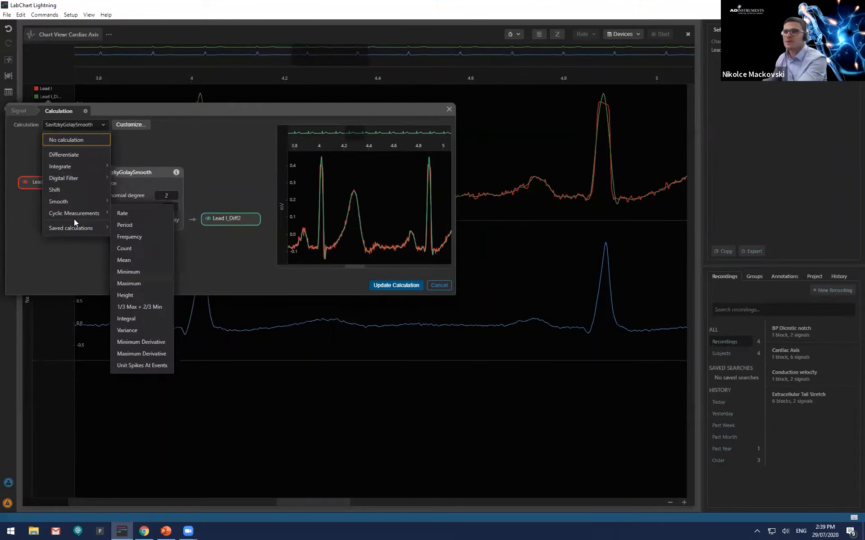
pyautogui.click(128, 215)
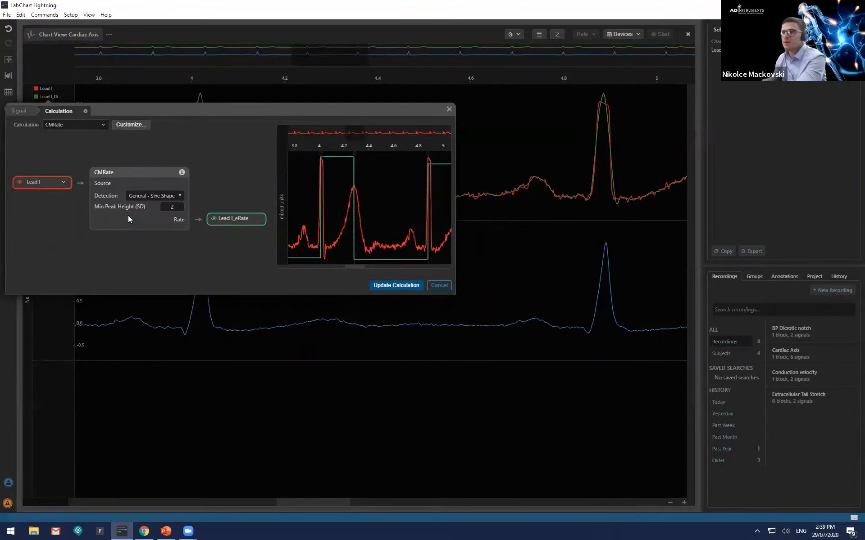
pyautogui.click(168, 196)
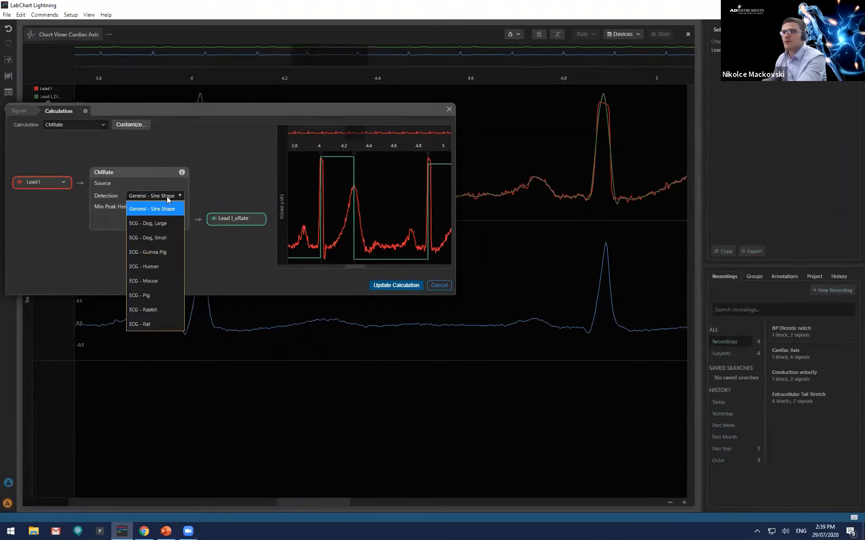
pyautogui.click(155, 270)
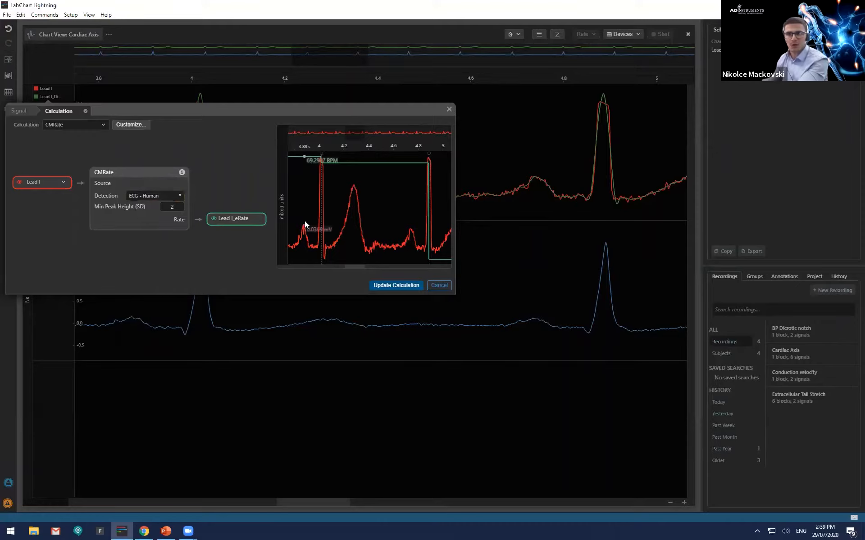
# Check the rate preview over a longer time span, apply the updated calculation and close the signal settings
pyautogui.scroll(-2, 342, 222)
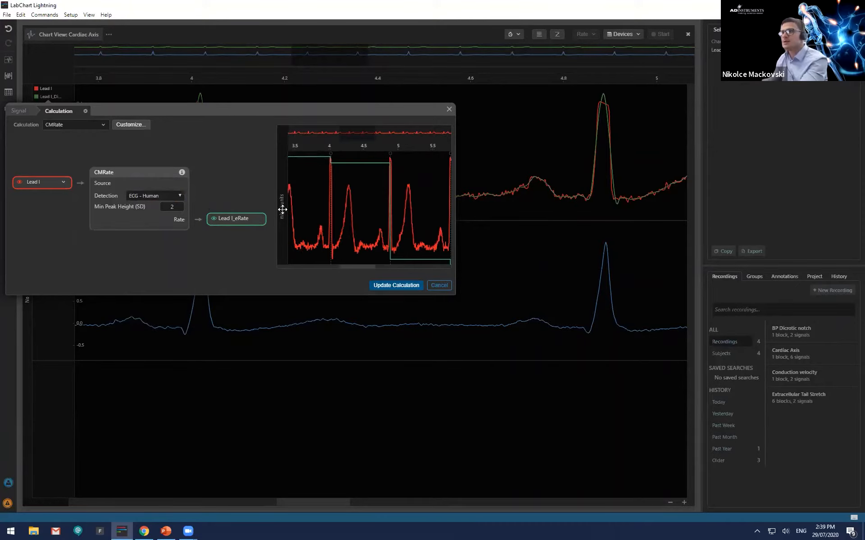
pyautogui.scroll(-4, 361, 212)
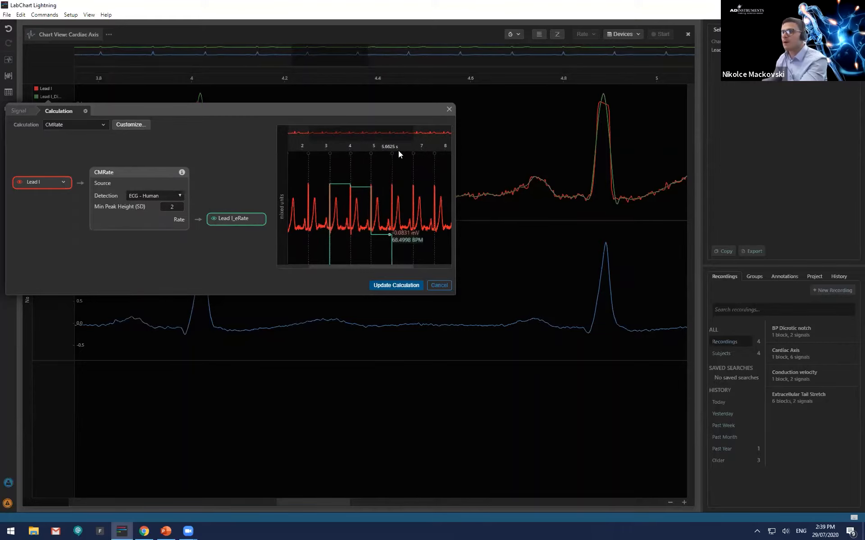
pyautogui.scroll(1, 355, 199)
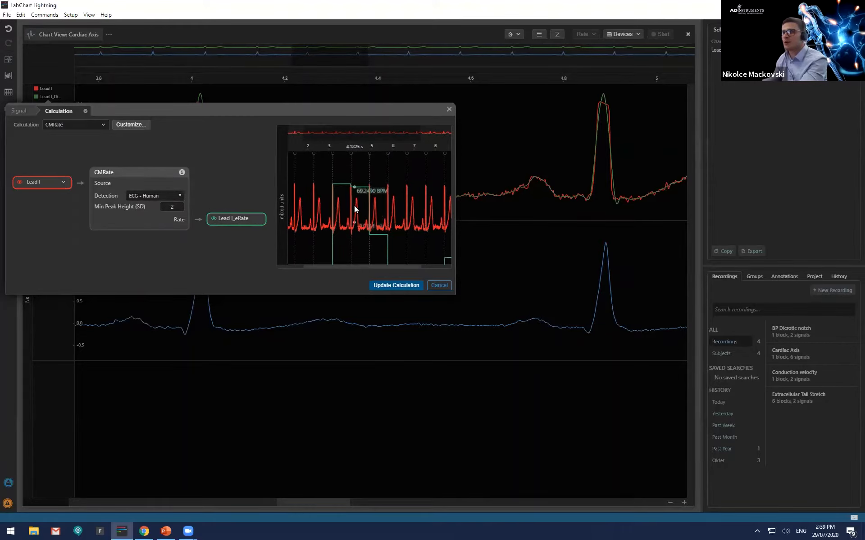
pyautogui.scroll(-3, 282, 212)
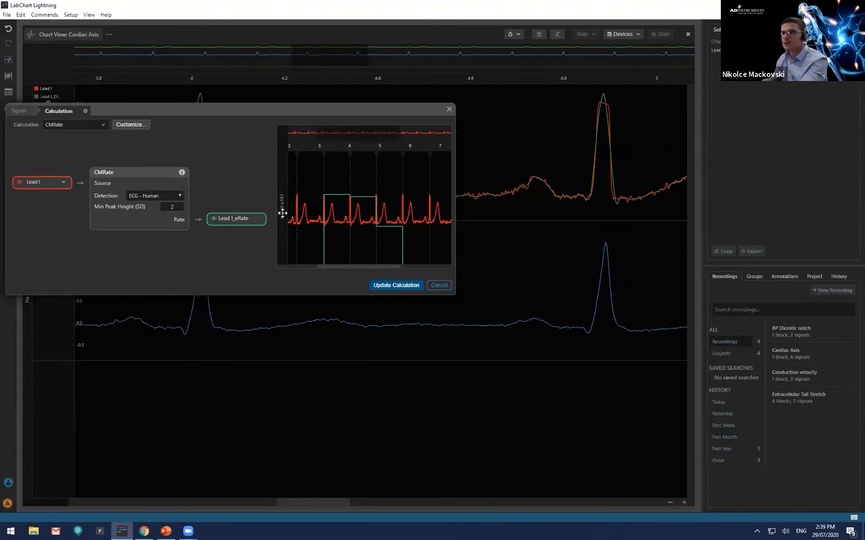
pyautogui.click(384, 285)
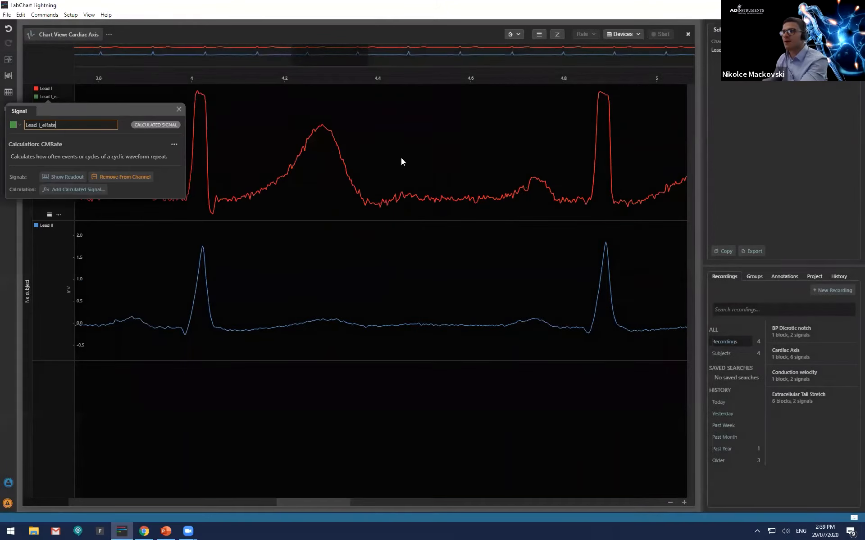
pyautogui.click(179, 109)
# Compress the chart's time axis and the Lead I channel's amplitude scale to fit the rate trace across several beats
pyautogui.scroll(-2, 249, 160)
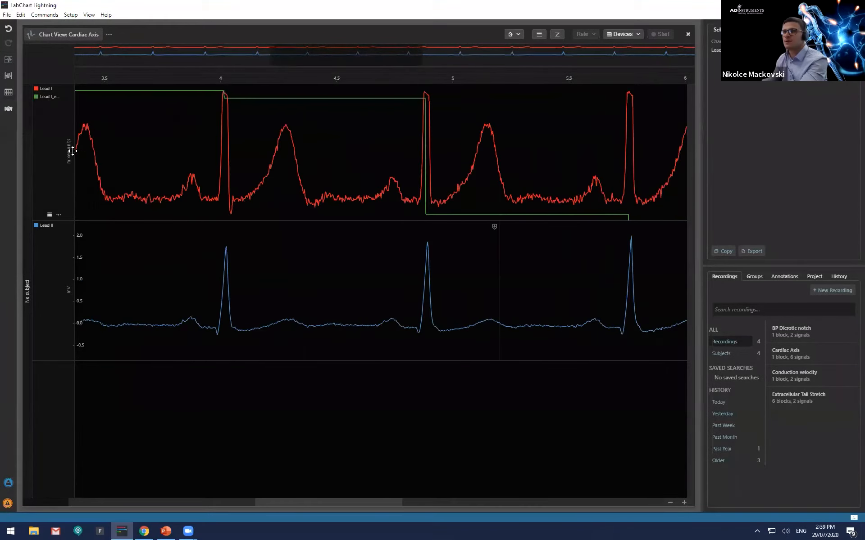
pyautogui.scroll(-2, 74, 151)
pyautogui.scroll(-5, 213, 167)
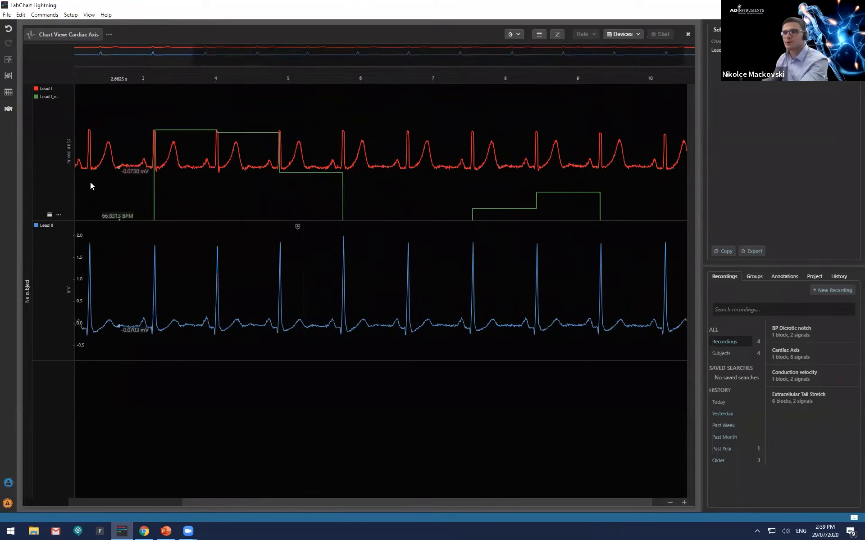
pyautogui.scroll(-4, 72, 168)
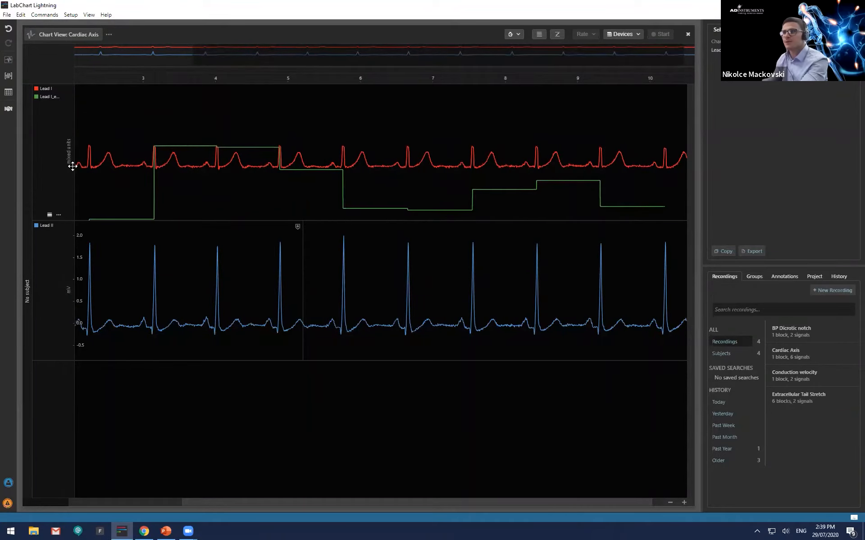
# Reset the Lead I rate signal's calculation to No calculation and open it for customization
pyautogui.click(54, 100)
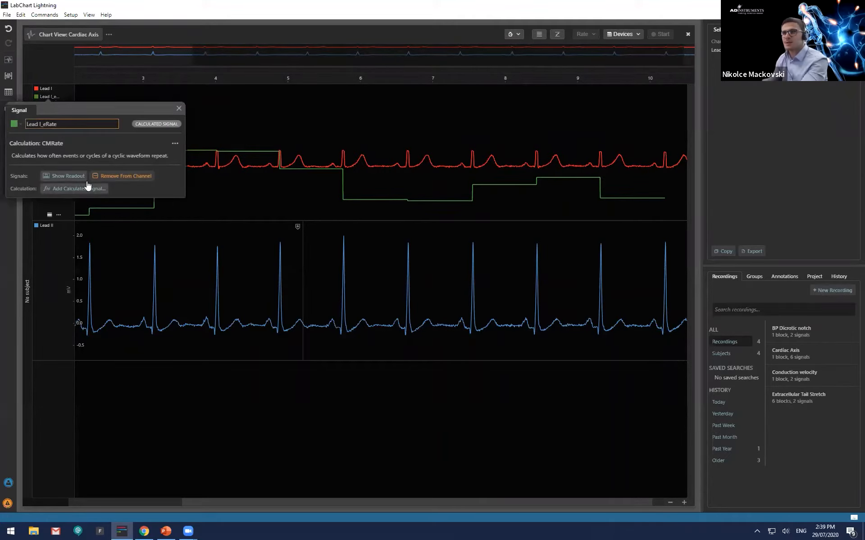
pyautogui.click(175, 143)
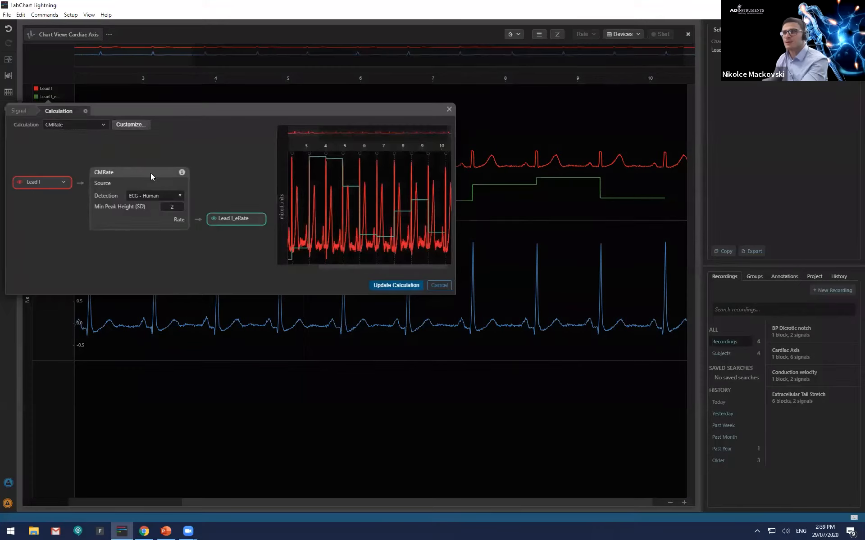
pyautogui.click(103, 125)
pyautogui.click(90, 137)
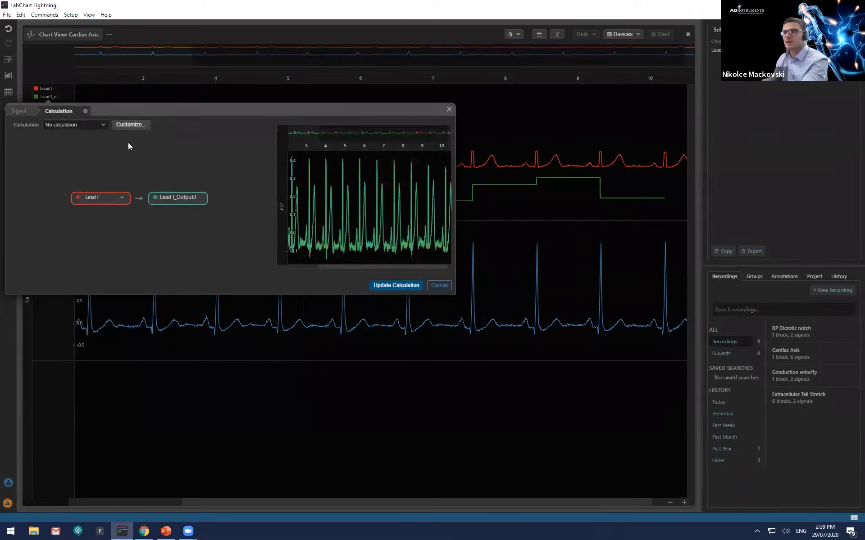
pyautogui.click(135, 124)
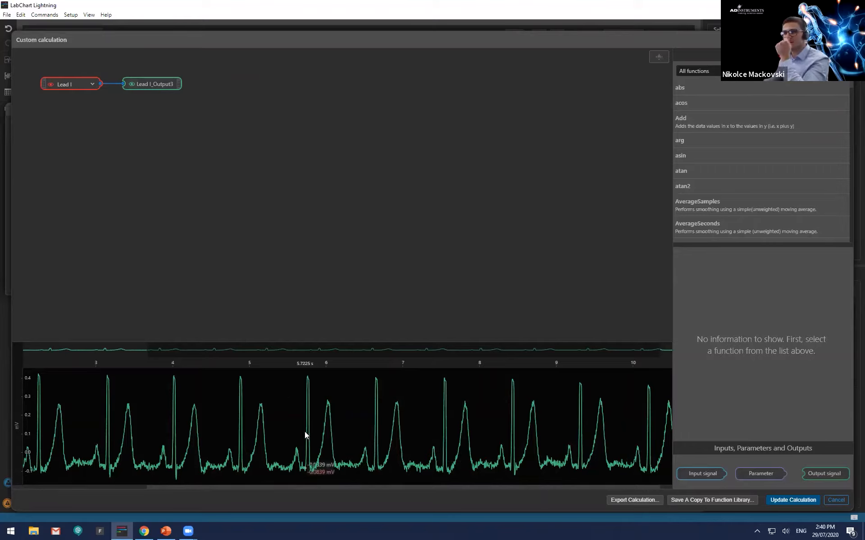
# Rescale the custom calculation's preview in time and amplitude to show about ten seconds of the Lead I waveform
pyautogui.scroll(3, 304, 431)
pyautogui.scroll(-8, 305, 431)
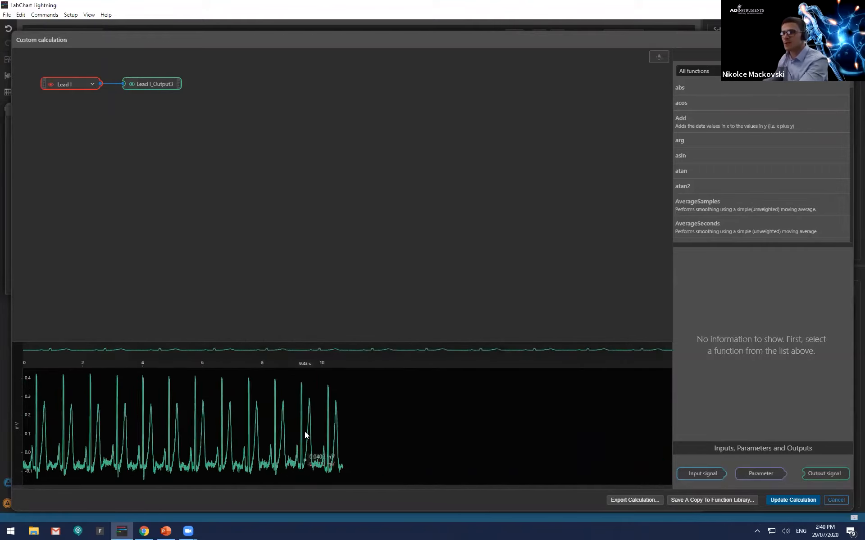
pyautogui.scroll(4, 304, 431)
pyautogui.scroll(-3, 22, 422)
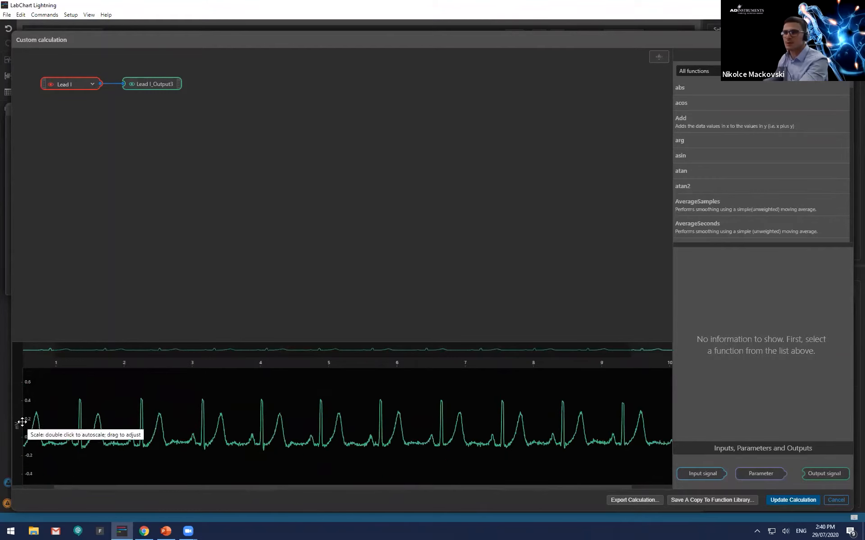
pyautogui.scroll(2, 22, 422)
pyautogui.scroll(-1, 22, 422)
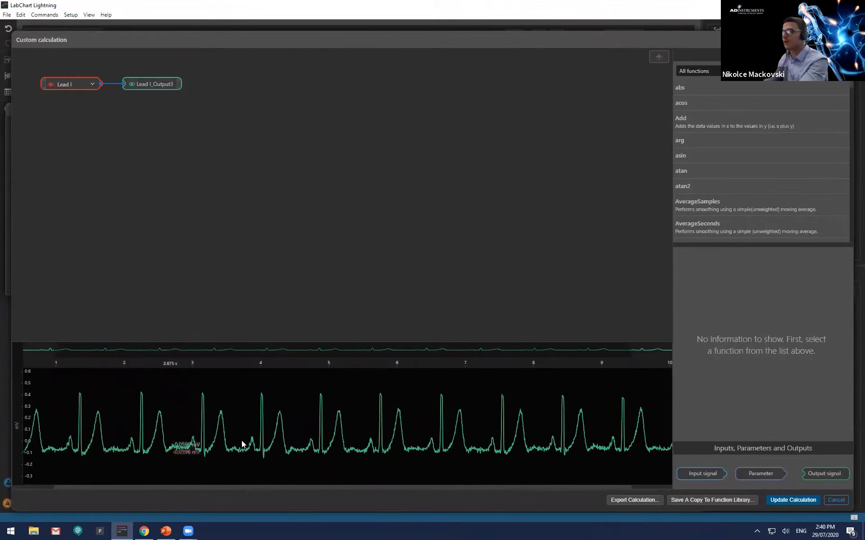
pyautogui.click(321, 352)
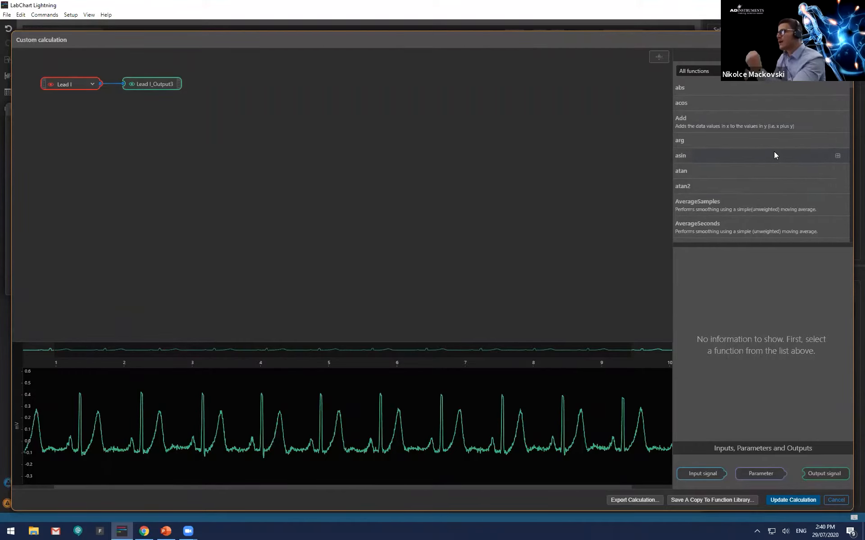
# Look through the list of available calculation functions and the function categories for the custom calculation
pyautogui.scroll(-2, 768, 153)
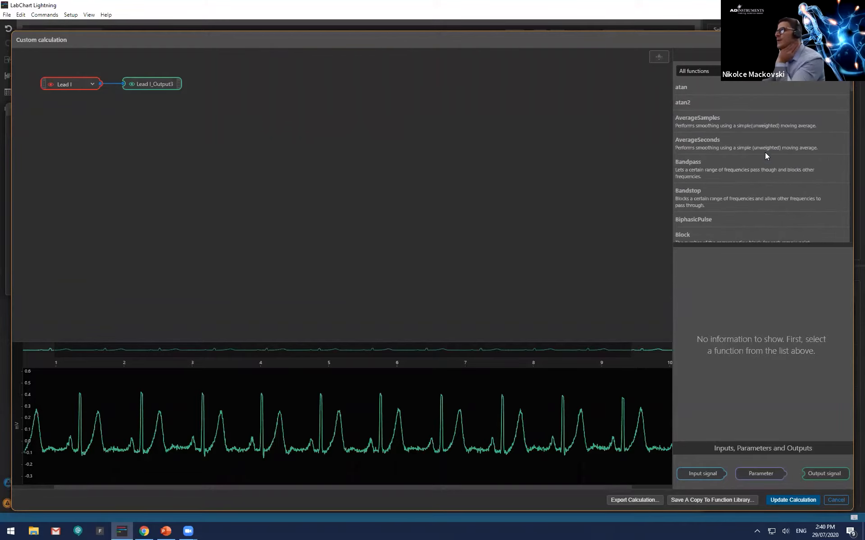
pyautogui.scroll(-4, 765, 152)
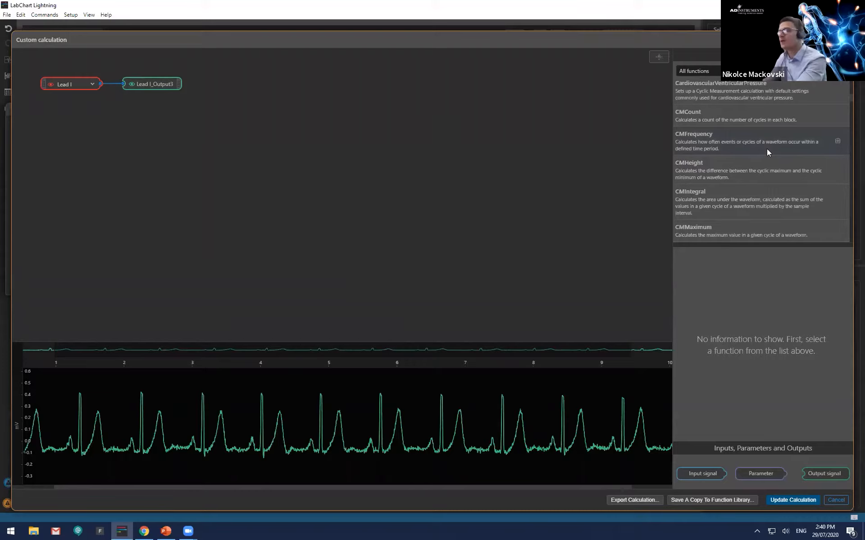
pyautogui.scroll(3, 762, 150)
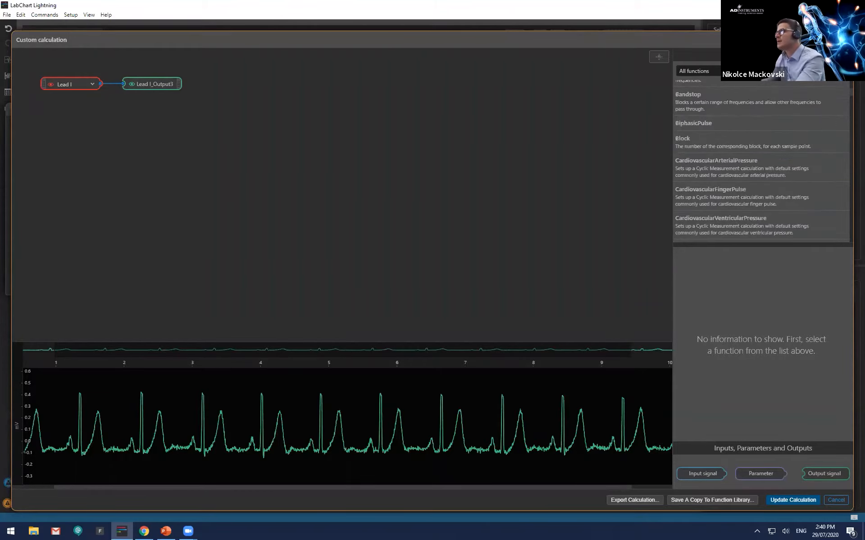
pyautogui.scroll(5, 758, 156)
pyautogui.click(698, 71)
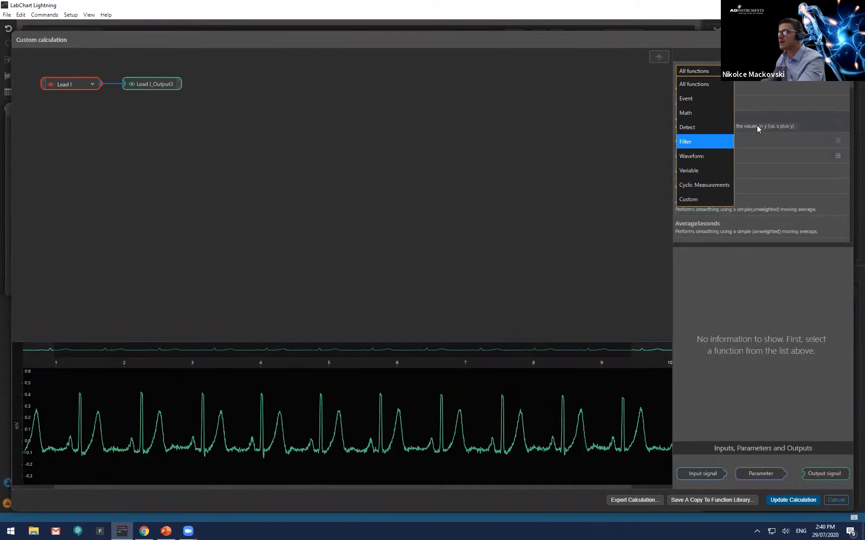
pyautogui.click(775, 215)
# Select the CMCount function and examine its description, inputs and available detection settings
pyautogui.scroll(-3, 758, 204)
pyautogui.click(743, 206)
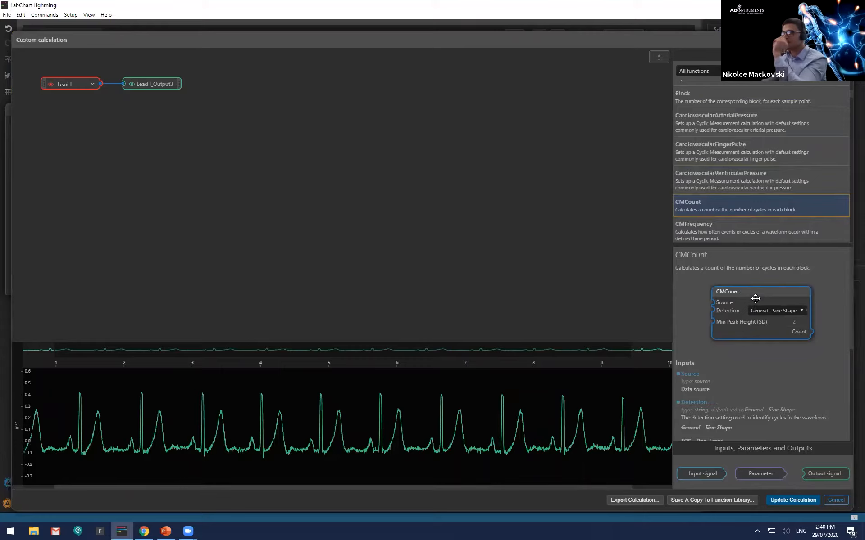
pyautogui.scroll(-1, 752, 293)
pyautogui.scroll(1, 738, 289)
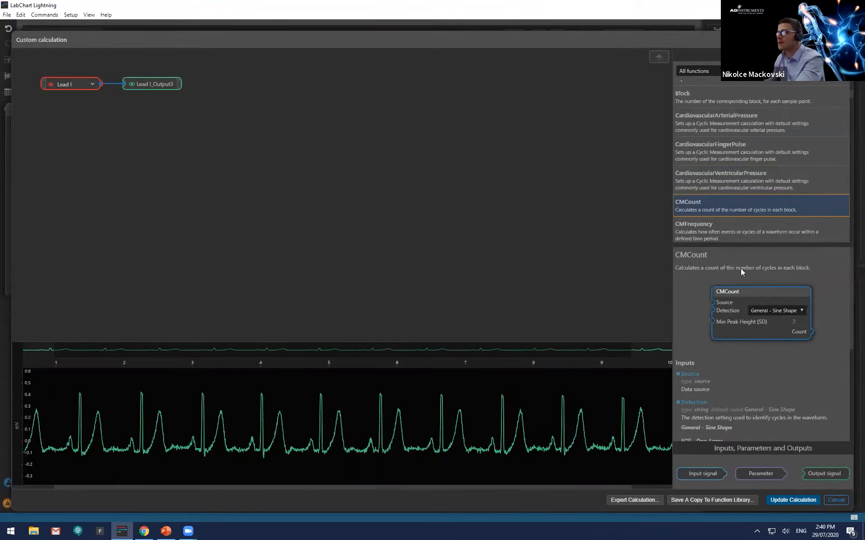
pyautogui.moveTo(742, 296); pyautogui.dragTo(742, 297)
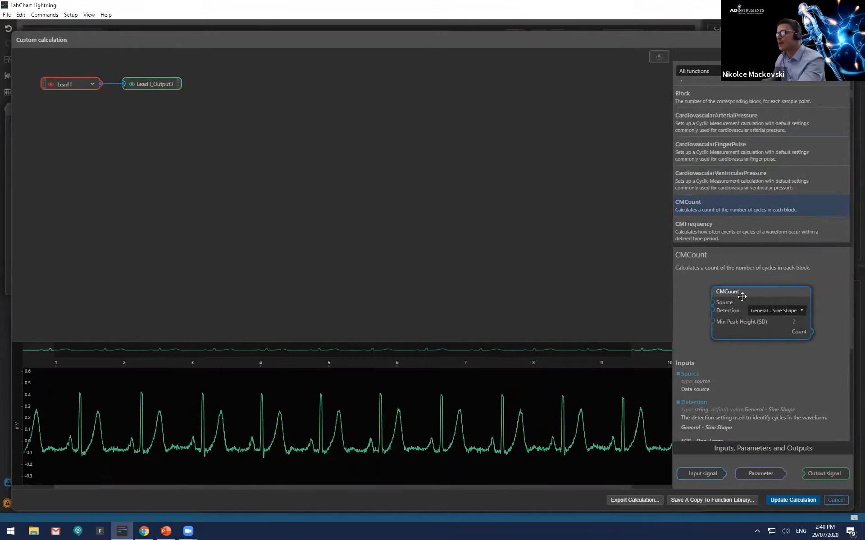
pyautogui.scroll(-3, 694, 392)
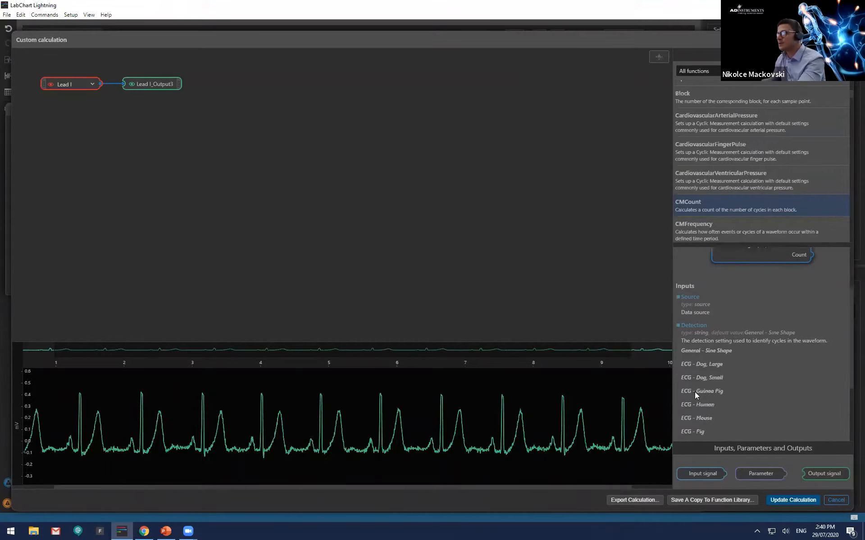
pyautogui.scroll(3, 694, 392)
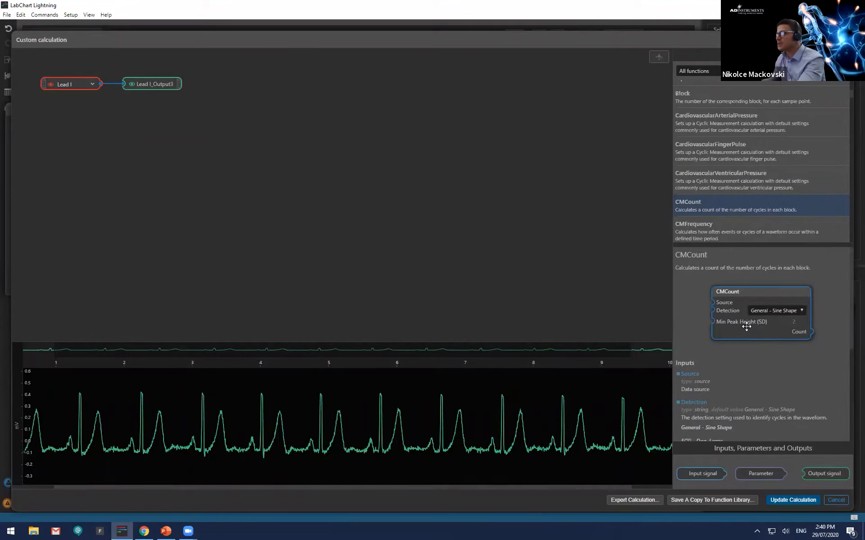
# Browse the function library and examine the descriptions of CMMaximum, CMMaximumDerivative and conduction_velocity
pyautogui.click(737, 187)
pyautogui.scroll(-3, 742, 211)
pyautogui.click(736, 192)
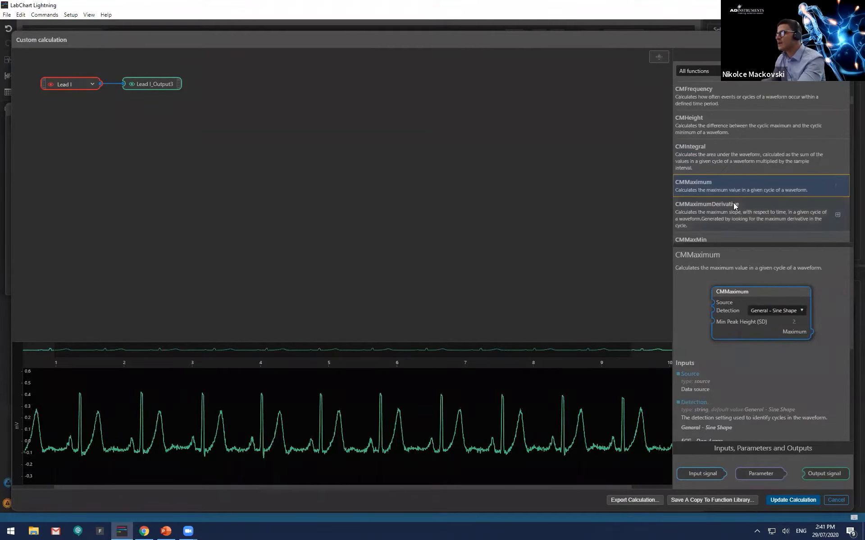
pyautogui.click(735, 208)
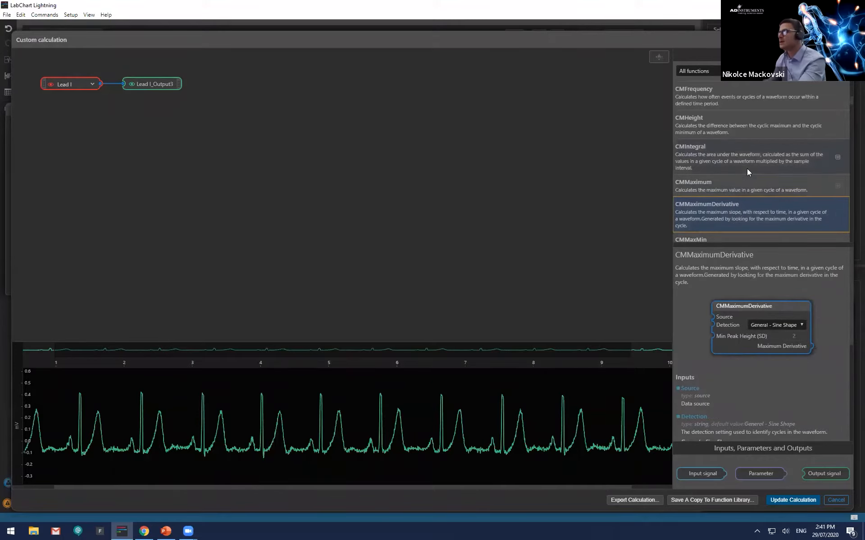
pyautogui.scroll(-5, 746, 168)
pyautogui.click(730, 193)
pyautogui.click(729, 181)
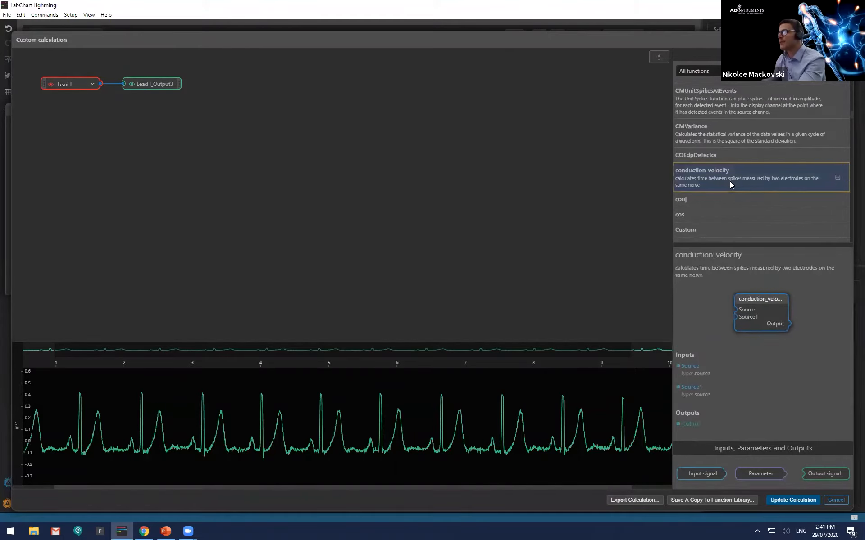
pyautogui.scroll(3, 730, 185)
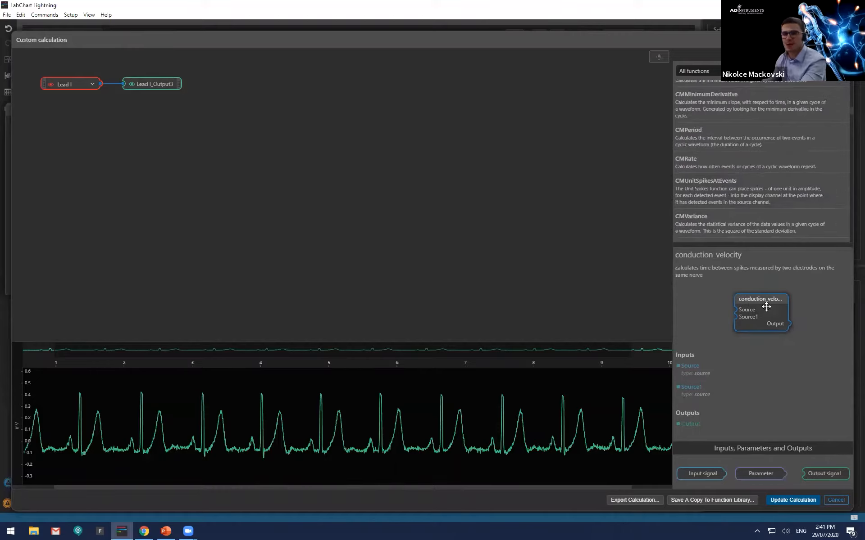
pyautogui.scroll(10, 740, 184)
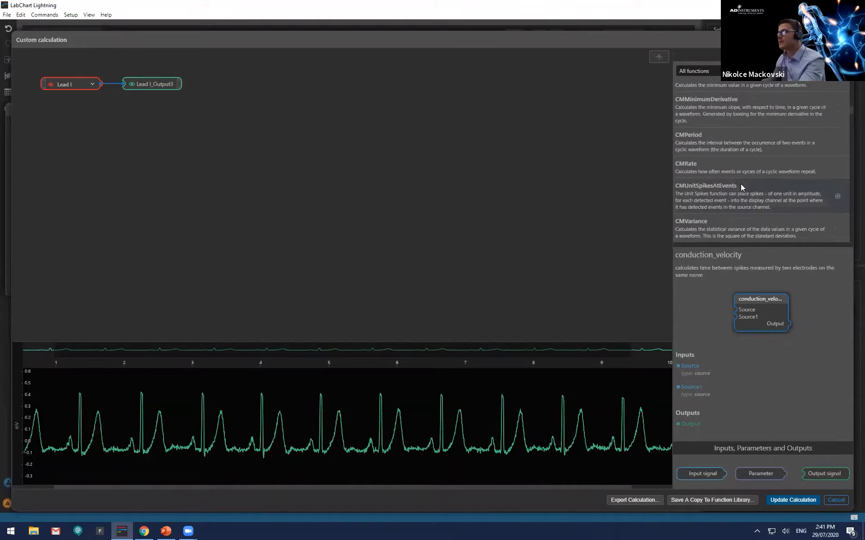
pyautogui.scroll(2, 738, 187)
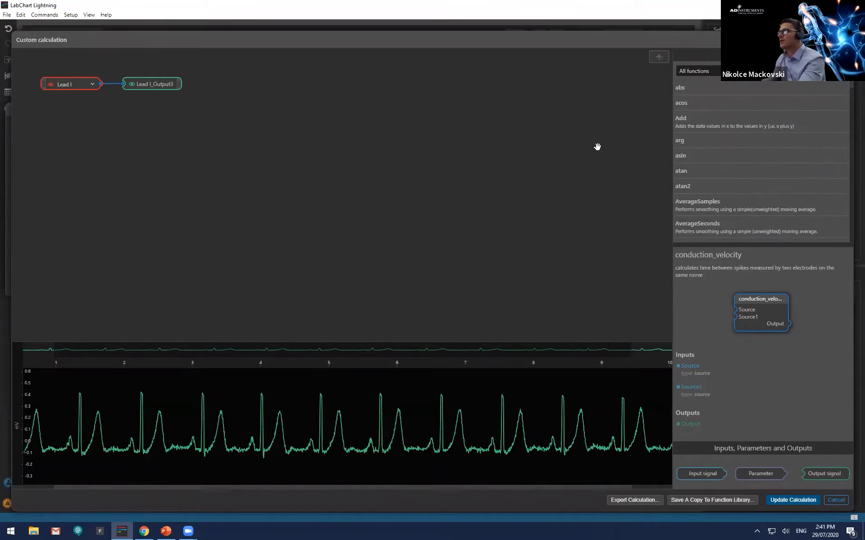
# Move the output node well away from Lead I and insert the Subtract function into the connection between them
pyautogui.click(293, 123)
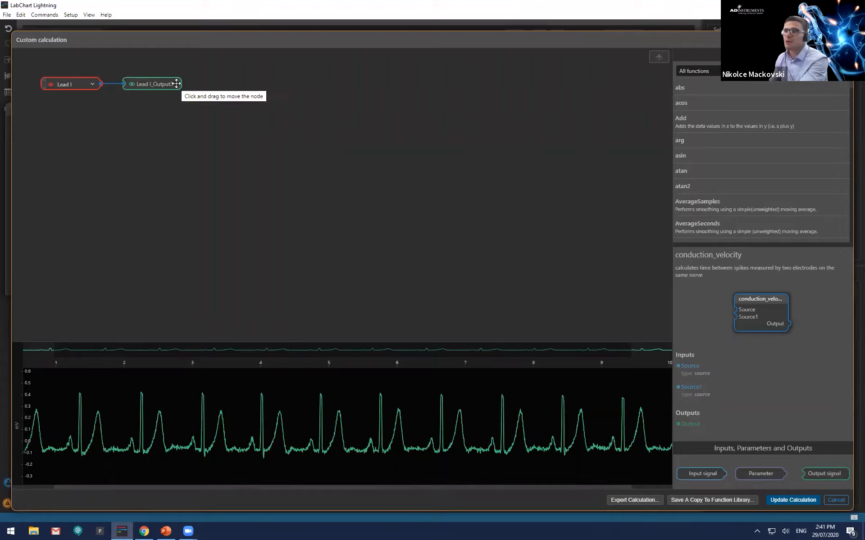
pyautogui.moveTo(176, 84); pyautogui.dragTo(604, 203)
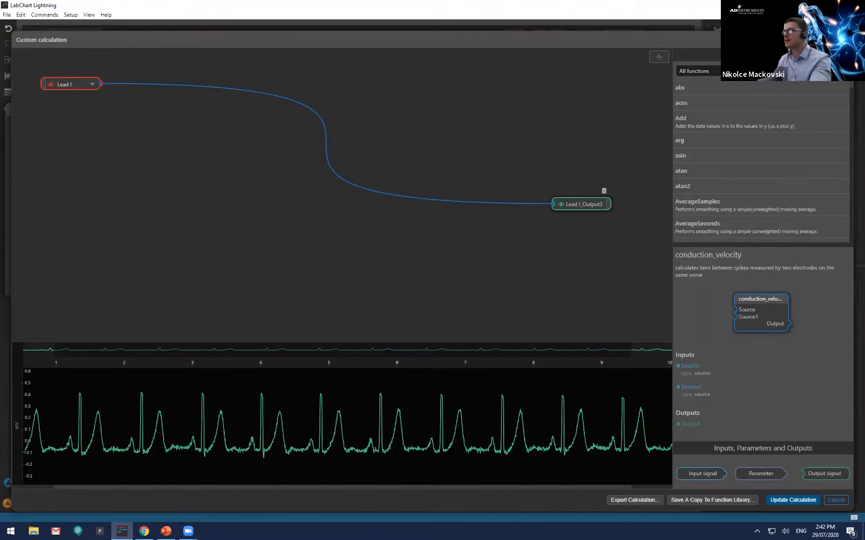
pyautogui.click(717, 77)
pyautogui.click(716, 70)
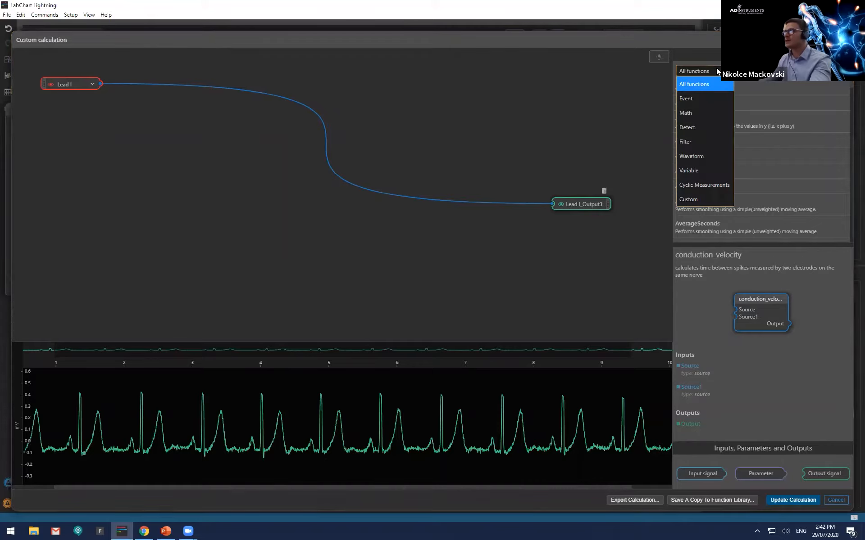
pyautogui.click(710, 84)
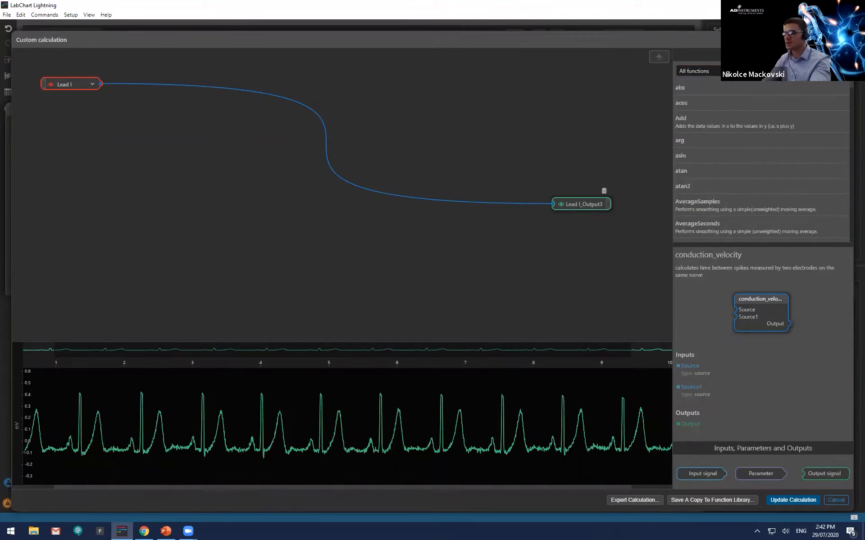
pyautogui.write('sub')
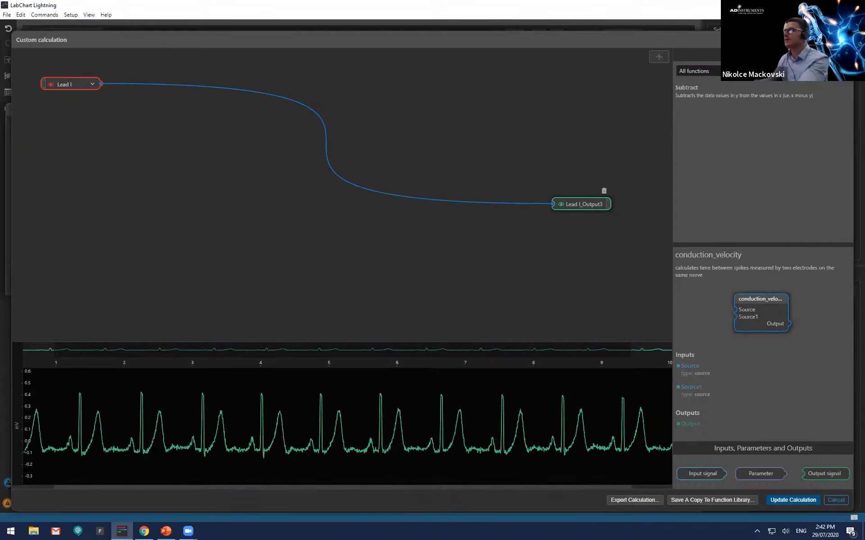
pyautogui.click(723, 99)
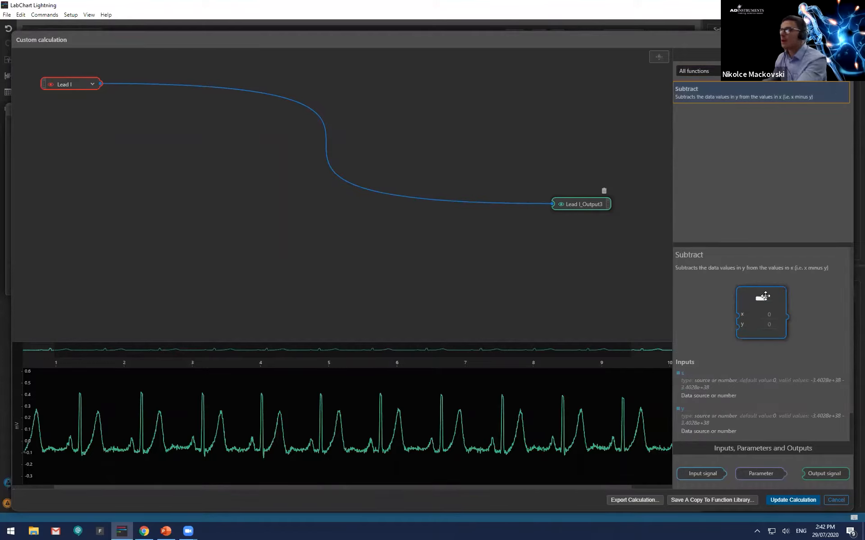
pyautogui.moveTo(765, 296)
pyautogui.mouseDown()
pyautogui.moveTo(661, 285)
pyautogui.moveTo(405, 193)
pyautogui.moveTo(366, 149)
pyautogui.moveTo(456, 205)
pyautogui.moveTo(773, 300)
pyautogui.mouseUp()
pyautogui.moveTo(704, 92); pyautogui.dragTo(328, 136)
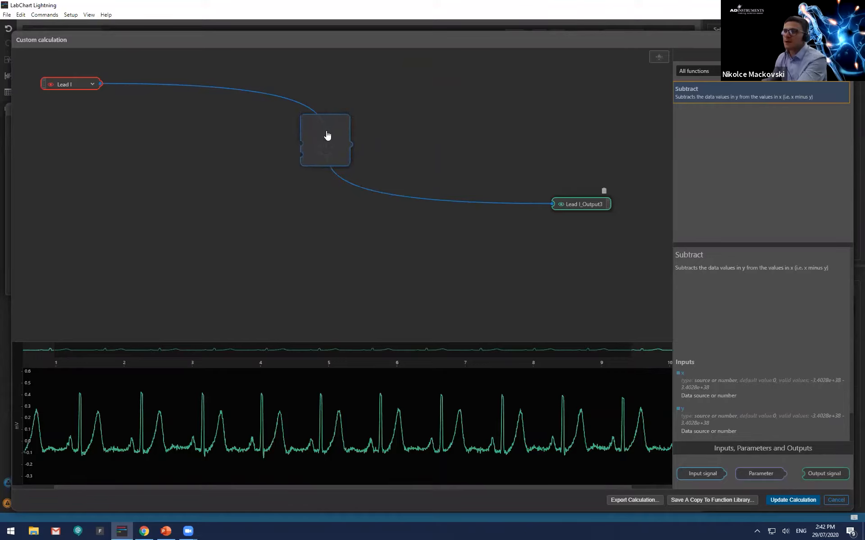
pyautogui.moveTo(327, 136); pyautogui.dragTo(326, 130)
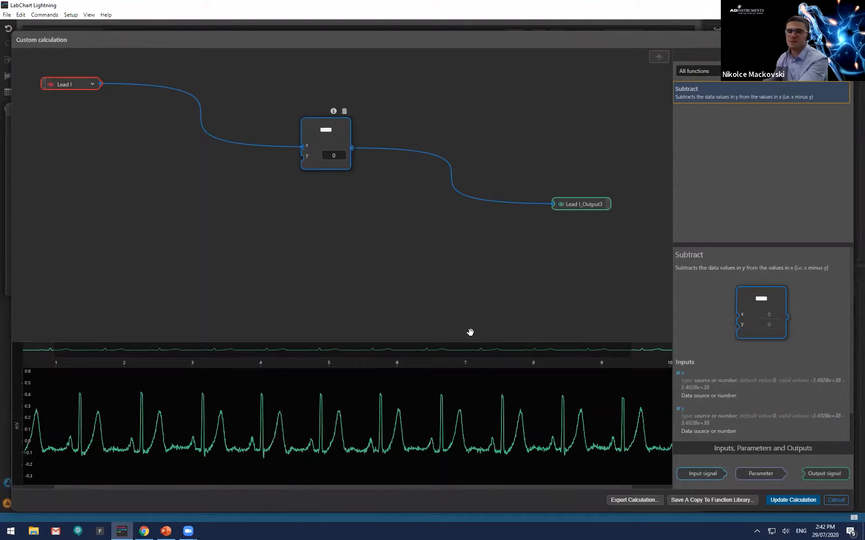
# Add a second input signal node below Lead I and set its source to the recorded Lead II
pyautogui.scroll(3, 342, 444)
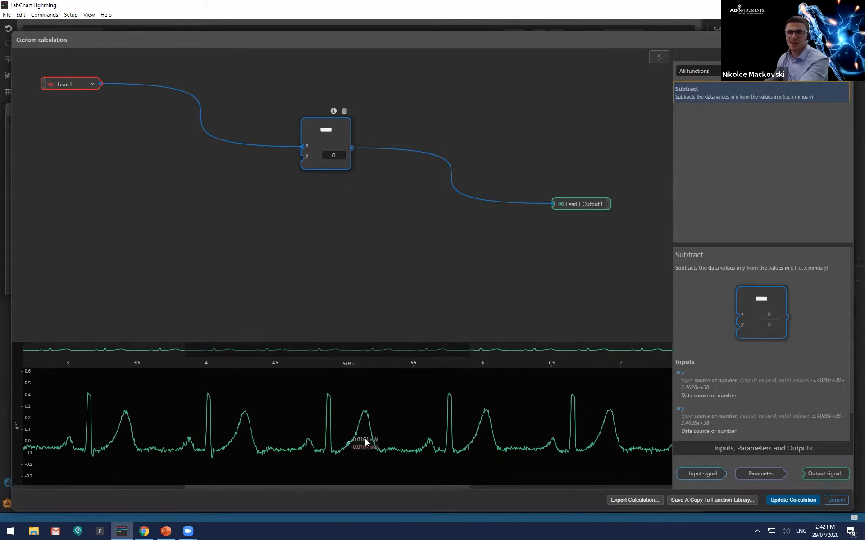
pyautogui.scroll(-2, 366, 439)
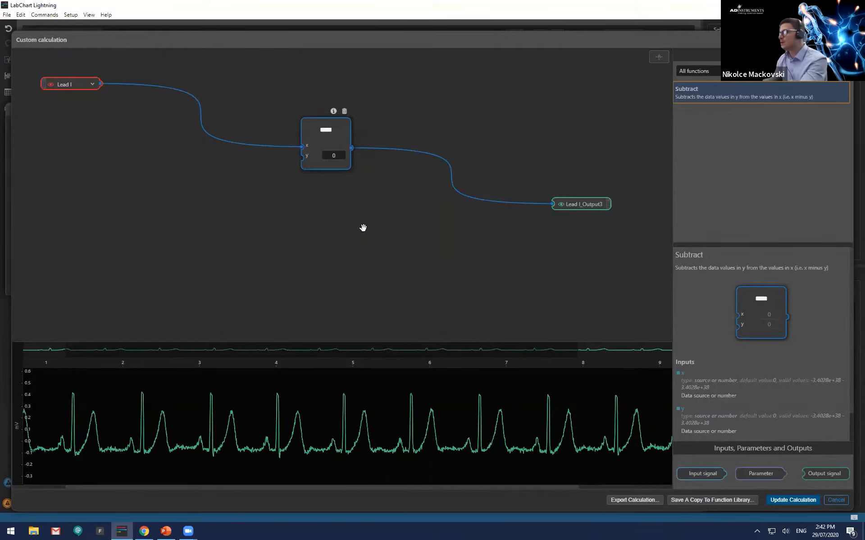
pyautogui.moveTo(346, 284); pyautogui.dragTo(350, 284)
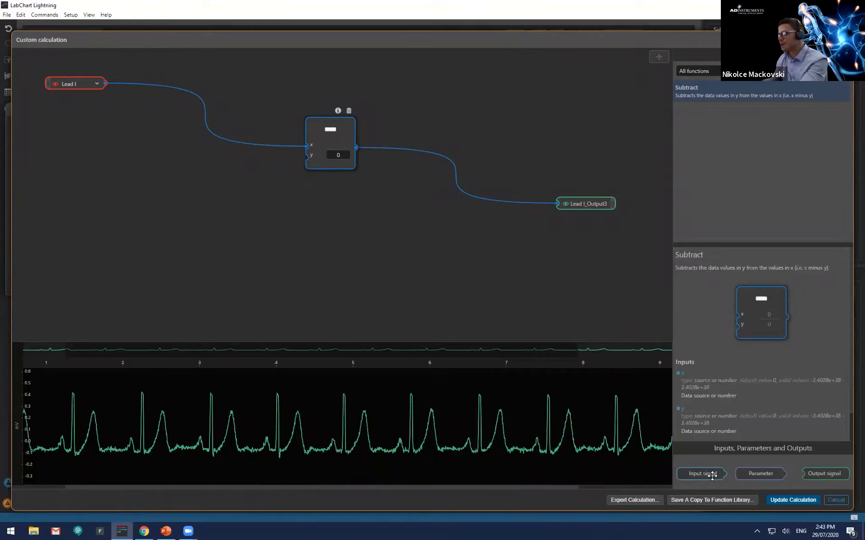
pyautogui.moveTo(706, 477); pyautogui.dragTo(101, 174)
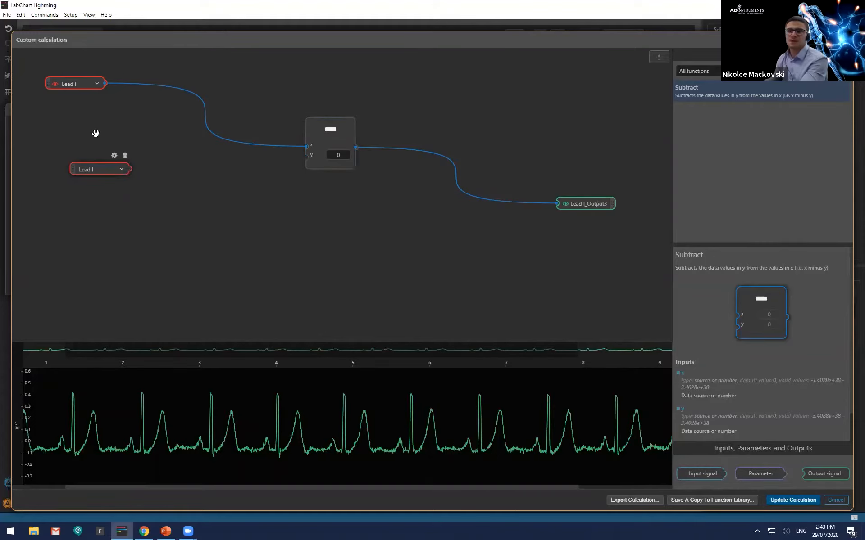
pyautogui.click(90, 170)
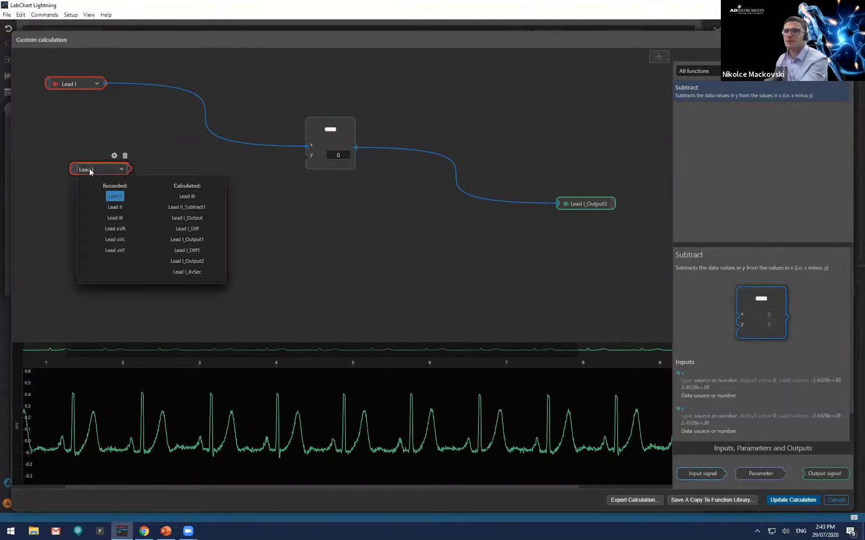
pyautogui.click(115, 208)
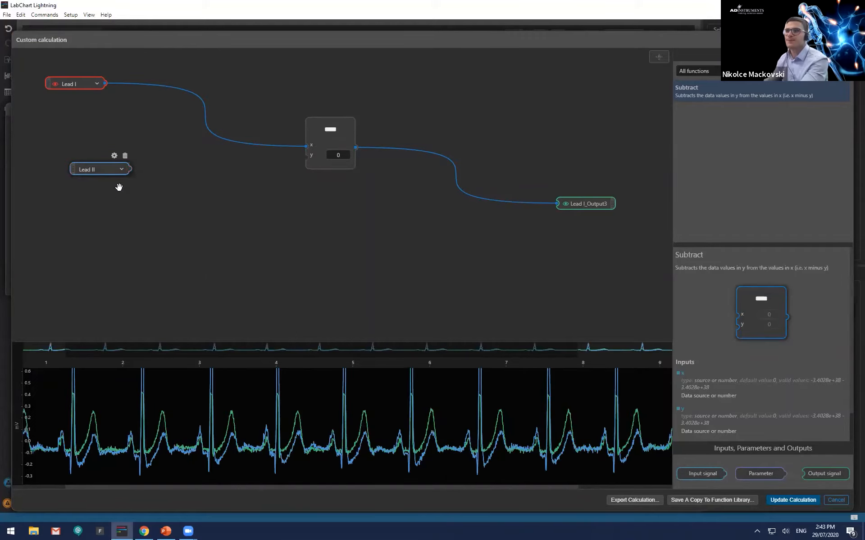
# Reconnect Lead I to the Subtract function's y input and connect Lead II to its x input
pyautogui.scroll(-3, 17, 419)
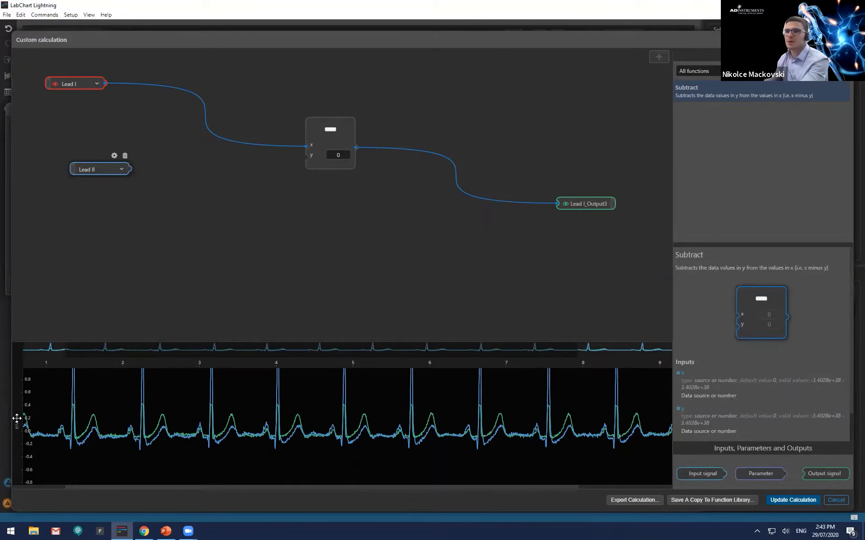
pyautogui.moveTo(17, 418); pyautogui.dragTo(17, 422)
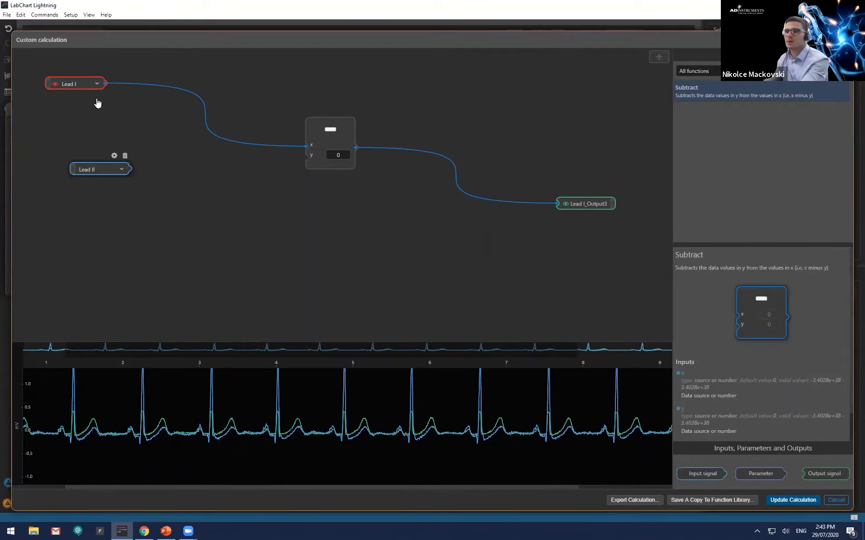
pyautogui.scroll(1, 17, 426)
pyautogui.scroll(3, 192, 445)
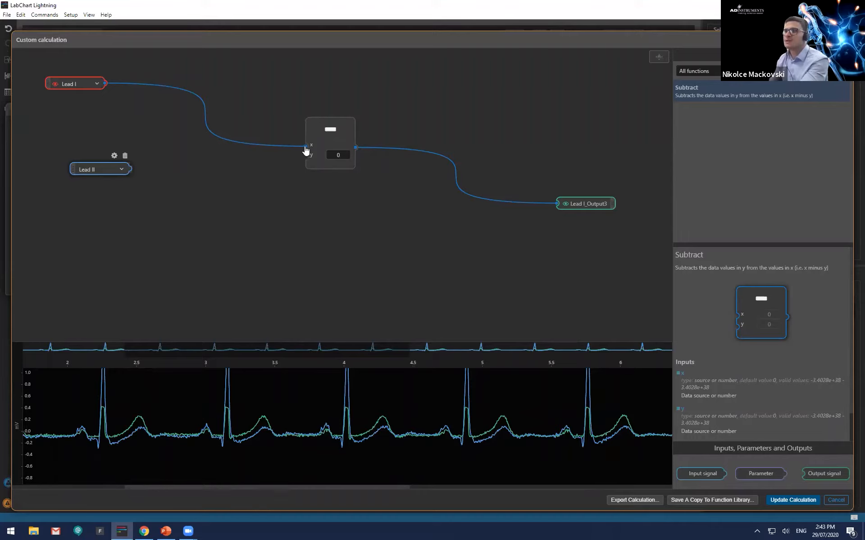
pyautogui.moveTo(306, 150)
pyautogui.mouseDown()
pyautogui.moveTo(292, 158)
pyautogui.moveTo(306, 157)
pyautogui.mouseUp()
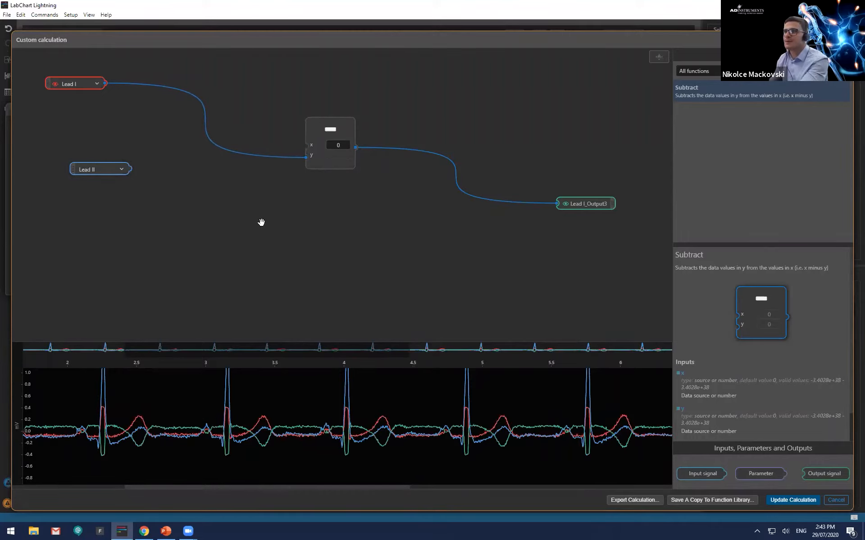
pyautogui.moveTo(131, 174)
pyautogui.moveTo(129, 168); pyautogui.dragTo(301, 146)
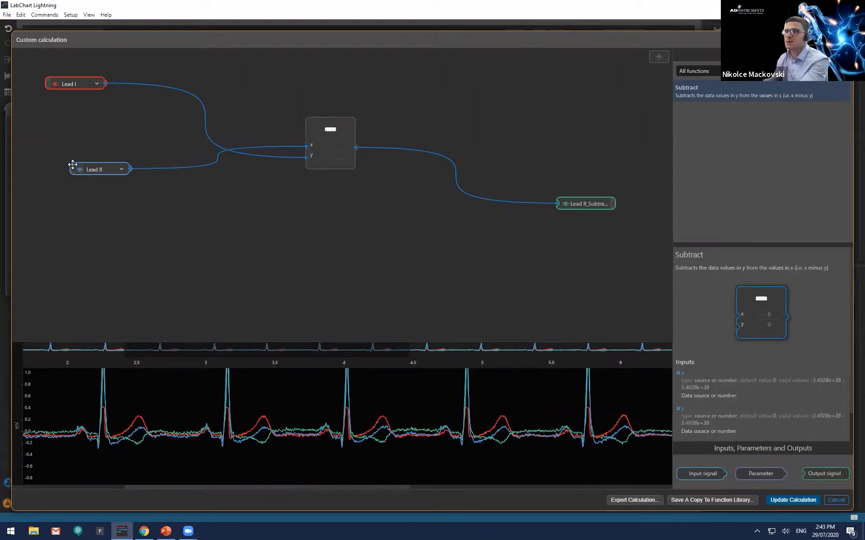
# Rearrange the calculation diagram with Lead II above Lead I and the output node closer to the Subtract function
pyautogui.moveTo(74, 168); pyautogui.dragTo(177, 113)
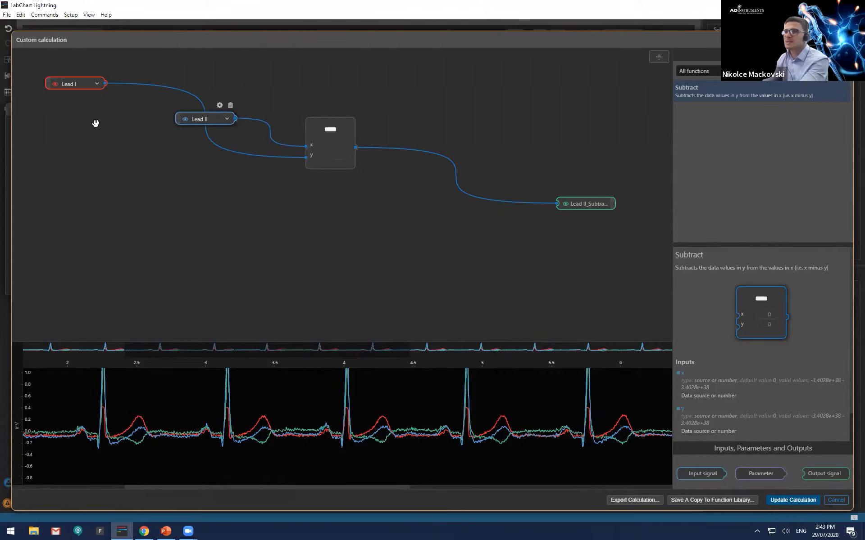
pyautogui.moveTo(49, 85); pyautogui.dragTo(184, 184)
pyautogui.moveTo(620, 208); pyautogui.dragTo(456, 147)
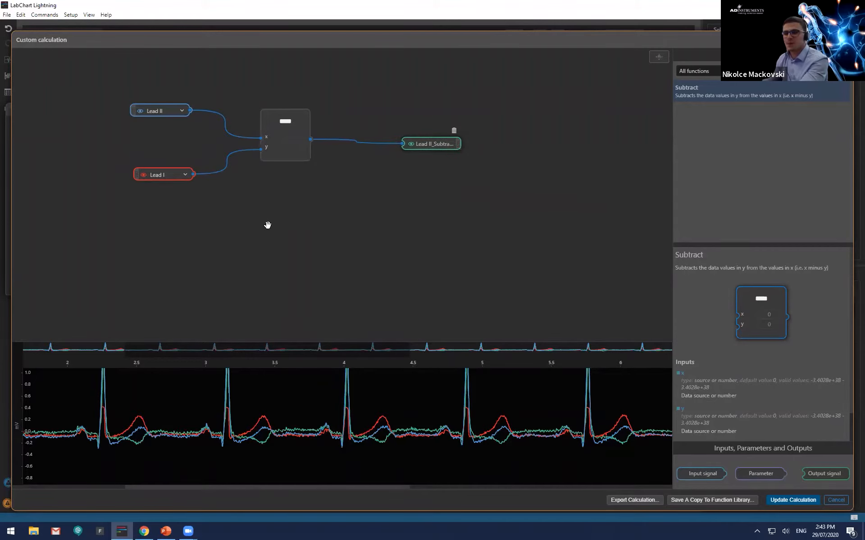
pyautogui.scroll(-2, 267, 225)
pyautogui.scroll(2, 268, 225)
pyautogui.scroll(-3, 267, 227)
pyautogui.scroll(-1, 267, 228)
pyautogui.scroll(4, 270, 229)
pyautogui.moveTo(273, 216); pyautogui.dragTo(301, 251)
pyautogui.scroll(2, 301, 251)
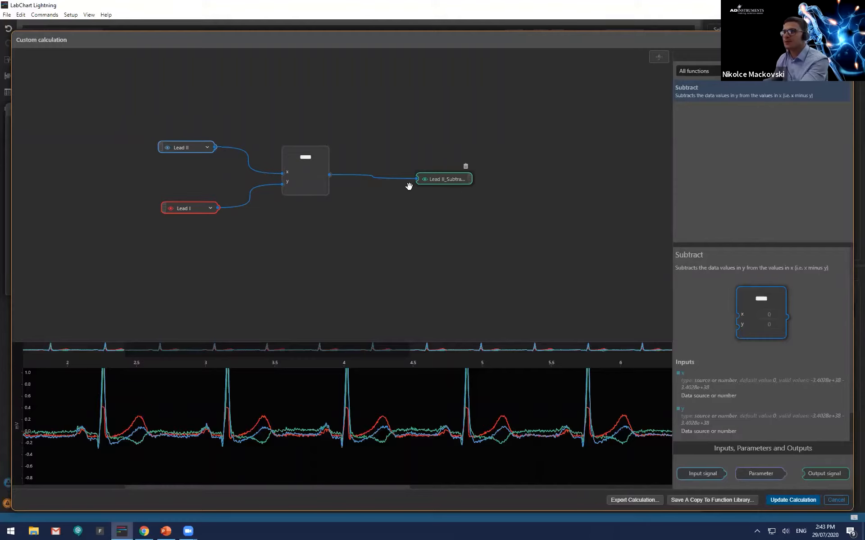
# Hide the Lead II and Lead I traces in the preview so only the subtraction output is displayed
pyautogui.scroll(3, 334, 442)
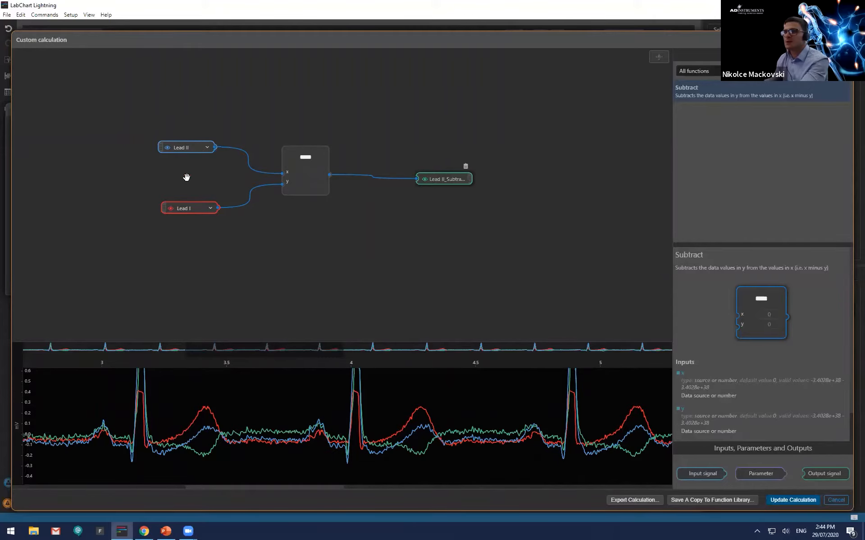
pyautogui.click(168, 148)
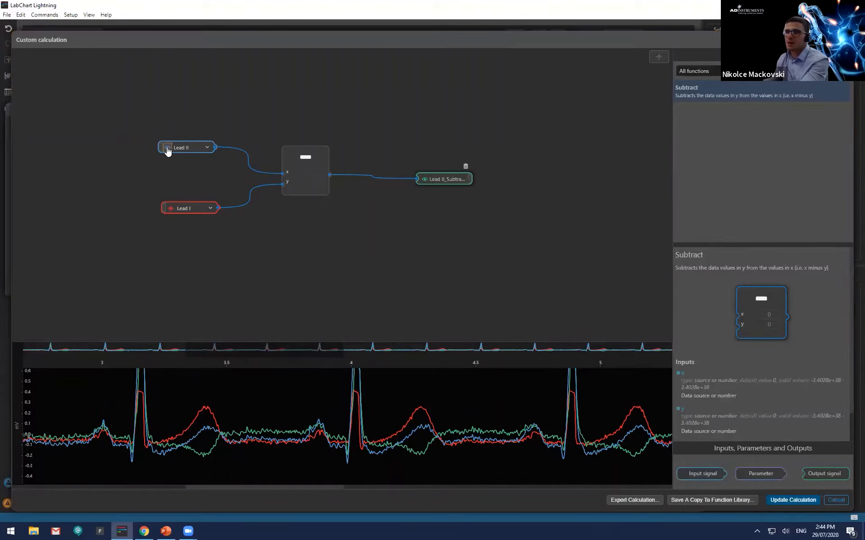
pyautogui.click(171, 208)
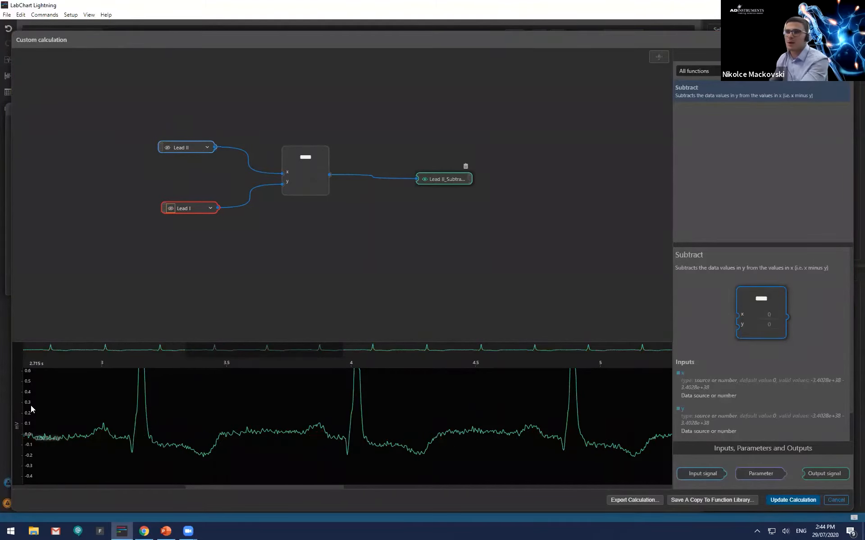
pyautogui.scroll(-3, 15, 419)
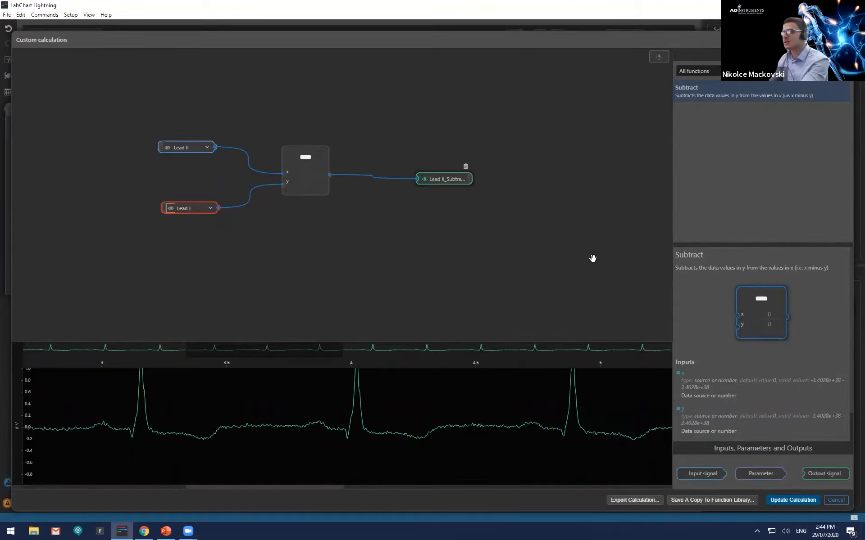
# Apply the custom subtraction to the calculated signal, close its settings and autoscale the chart's signals
pyautogui.click(797, 500)
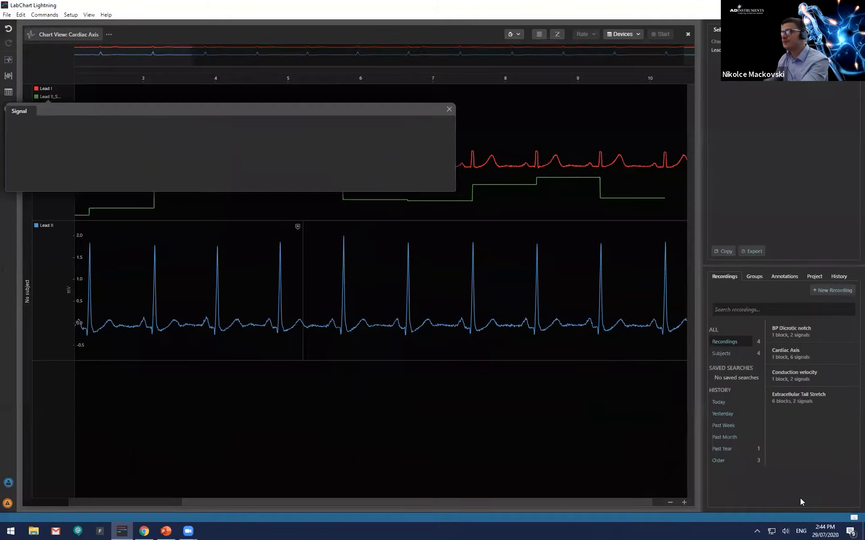
pyautogui.click(179, 109)
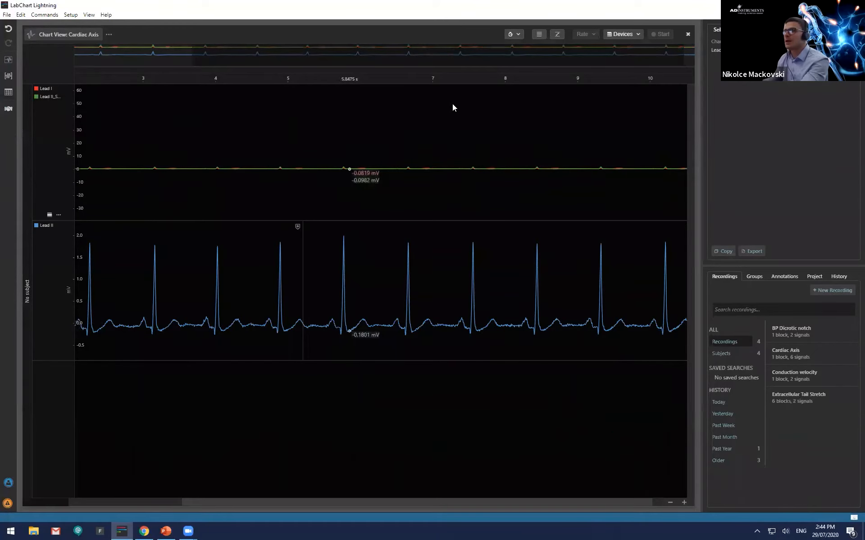
pyautogui.click(557, 36)
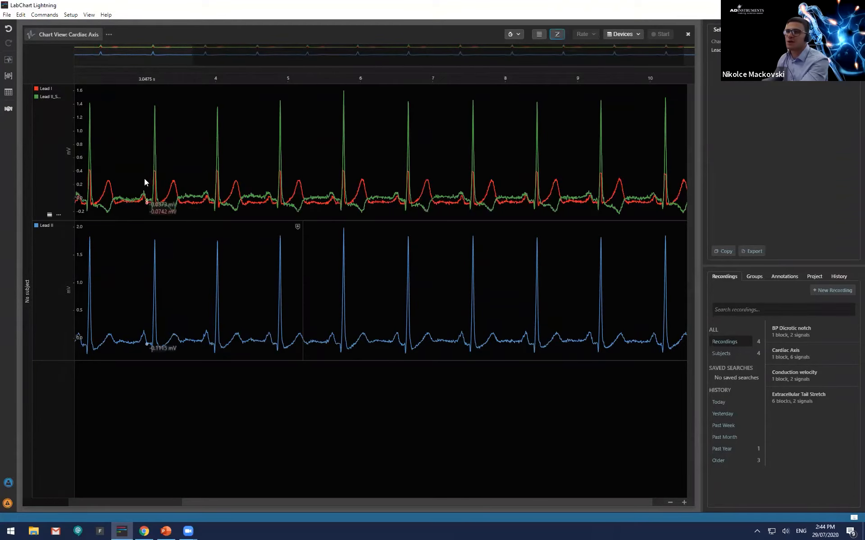
# Widen the amplitude scale of the channel showing Lead I to about -0.5 to 2.0 mV and magnify the chart's time axis
pyautogui.scroll(-3, 63, 163)
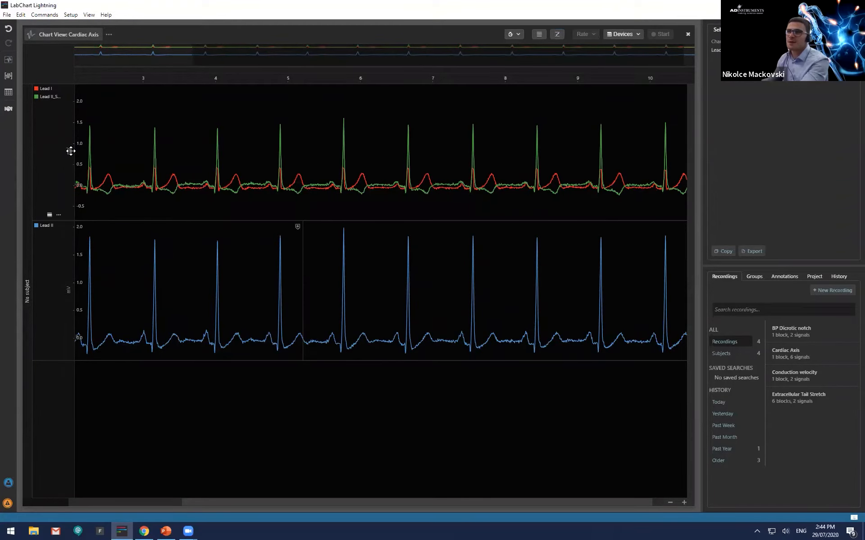
pyautogui.scroll(3, 69, 152)
pyautogui.scroll(2, 315, 180)
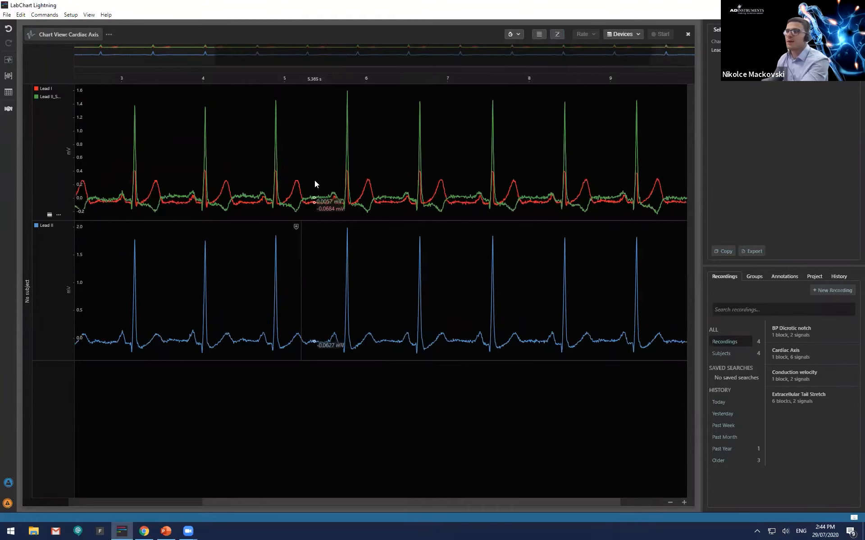
pyautogui.scroll(-2, 70, 144)
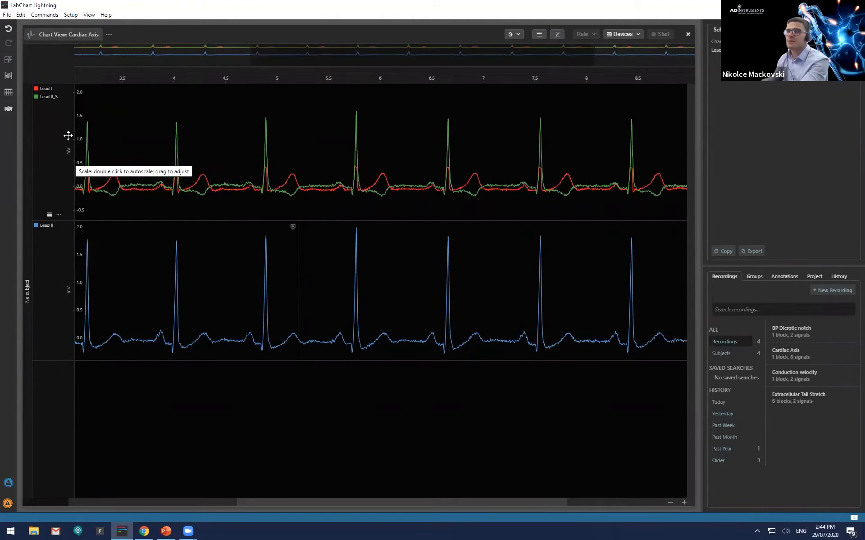
# Rename the green calculated subtraction signal as Lead III and close its settings
pyautogui.click(47, 97)
pyautogui.press('BackSpace')
pyautogui.press('BackSpace')
pyautogui.press('BackSpace')
pyautogui.press('BackSpace')
pyautogui.press('BackSpace')
pyautogui.press('BackSpace')
pyautogui.press('BackSpace')
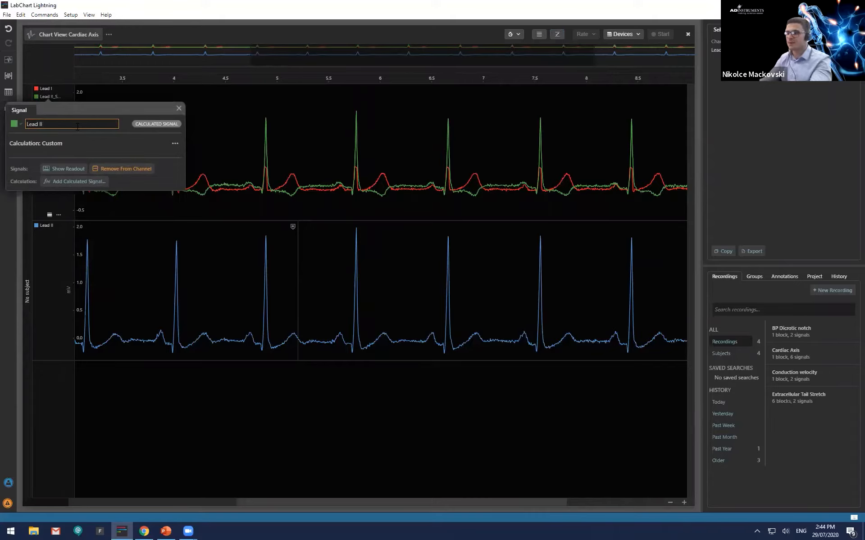
pyautogui.write('I')
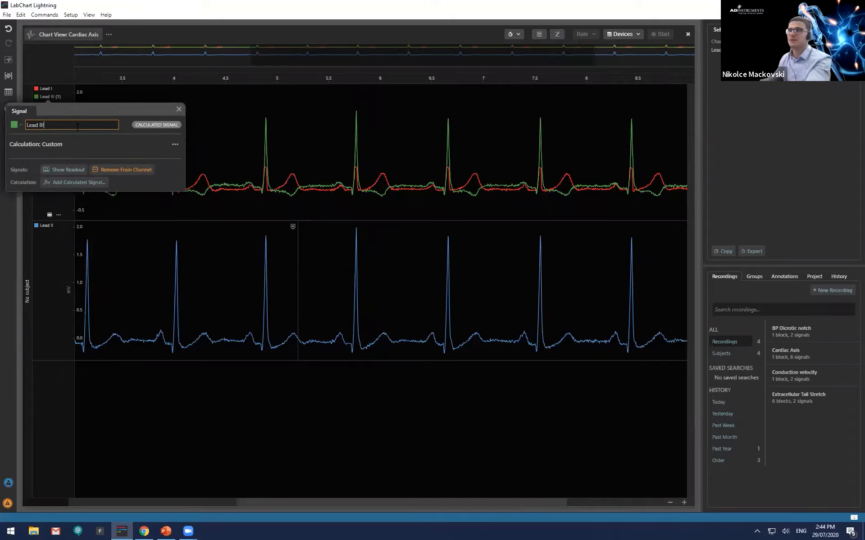
pyautogui.click(178, 109)
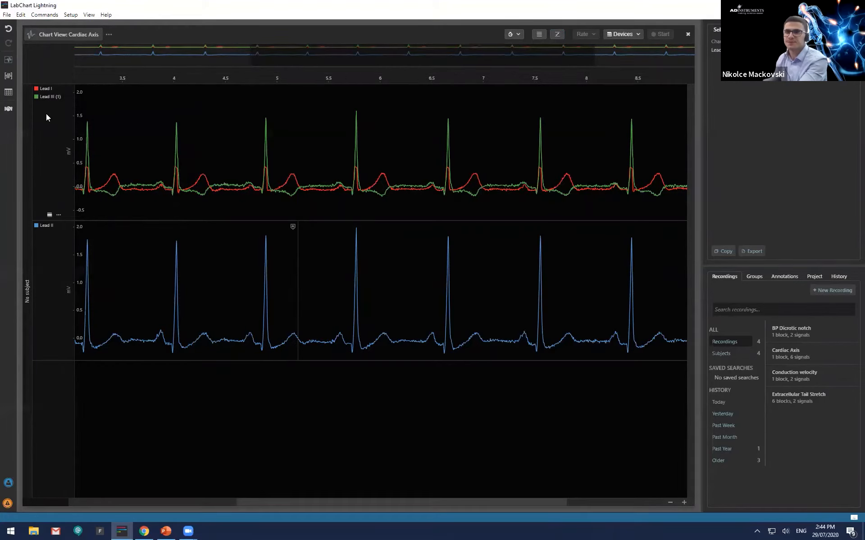
# Move the calculated Lead III signal into its own channel below Lead II and rescale the Lead III and Lead I amplitude axes to fit
pyautogui.moveTo(47, 98); pyautogui.dragTo(49, 385)
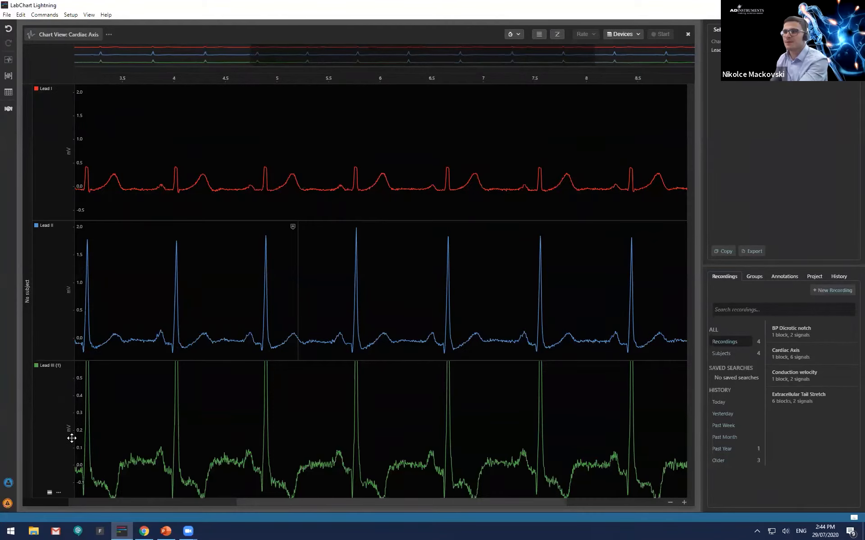
pyautogui.scroll(-5, 71, 435)
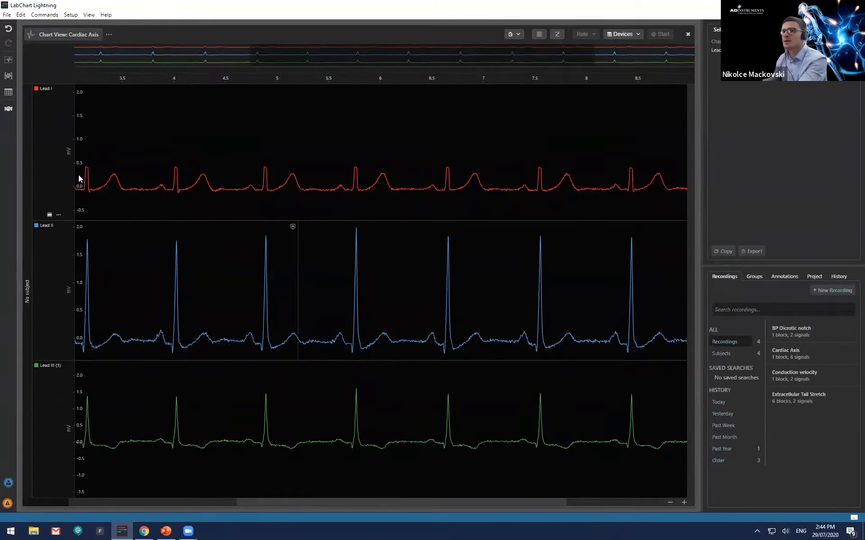
pyautogui.scroll(3, 69, 155)
pyautogui.moveTo(69, 168); pyautogui.dragTo(69, 155)
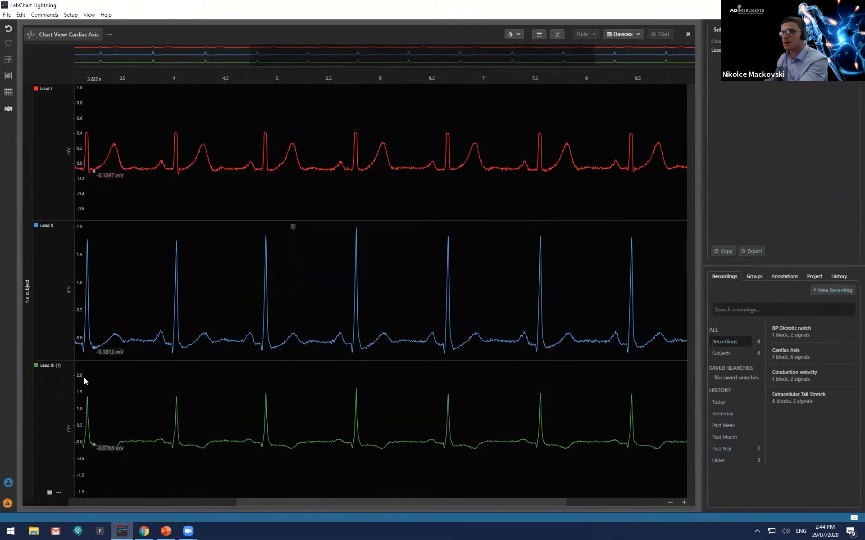
# Add an empty channel below Lead III in the Cardiac Axis chart view
pyautogui.rightClick(327, 381)
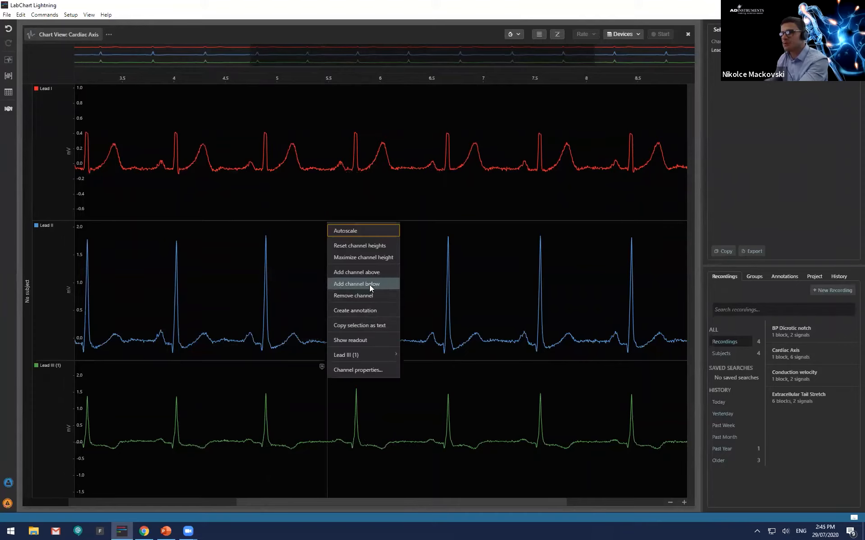
pyautogui.click(463, 380)
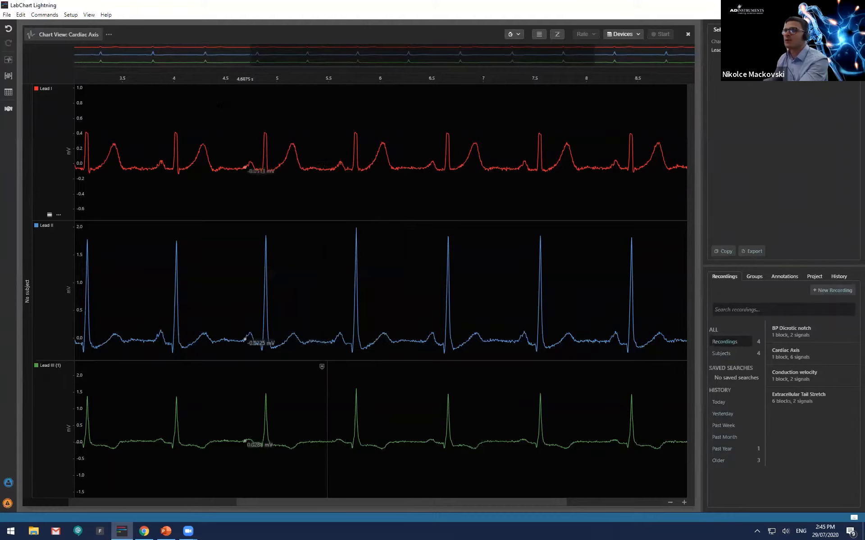
pyautogui.click(109, 35)
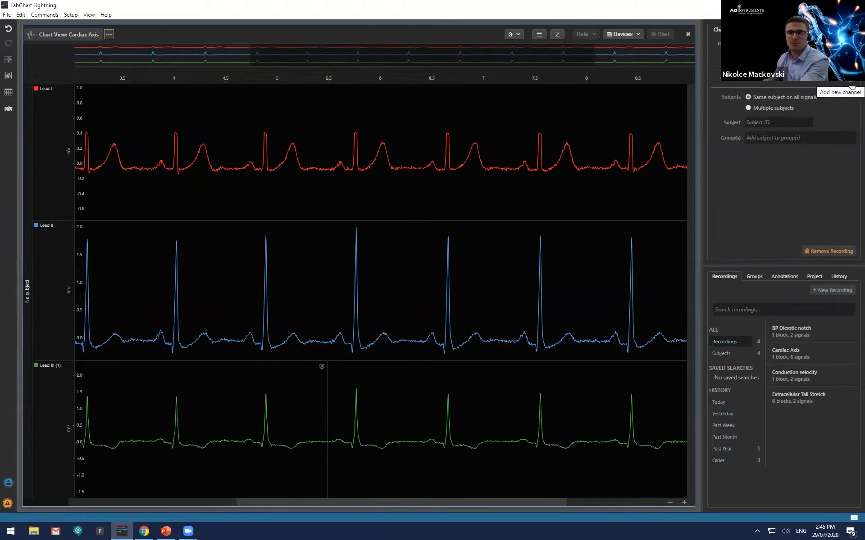
pyautogui.click(851, 83)
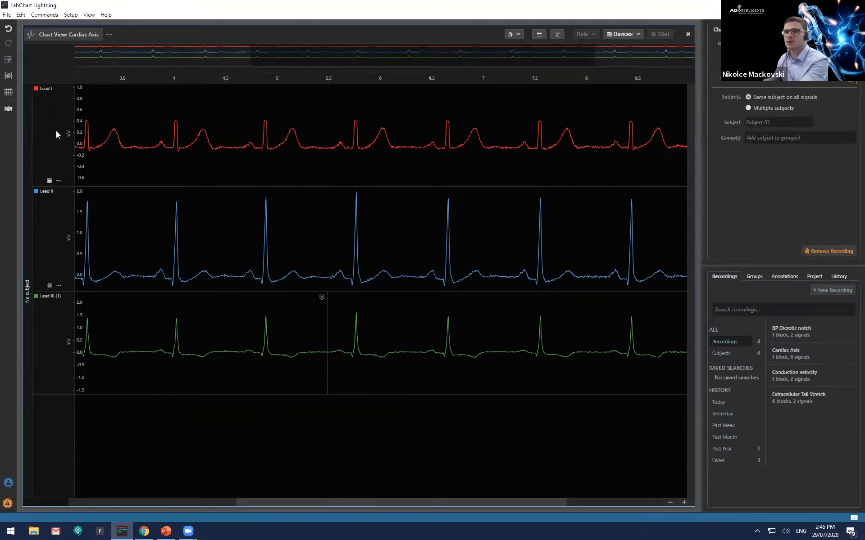
# Start a custom calculated signal from Lead I and move its output node well away from the input to make room for functions
pyautogui.click(46, 89)
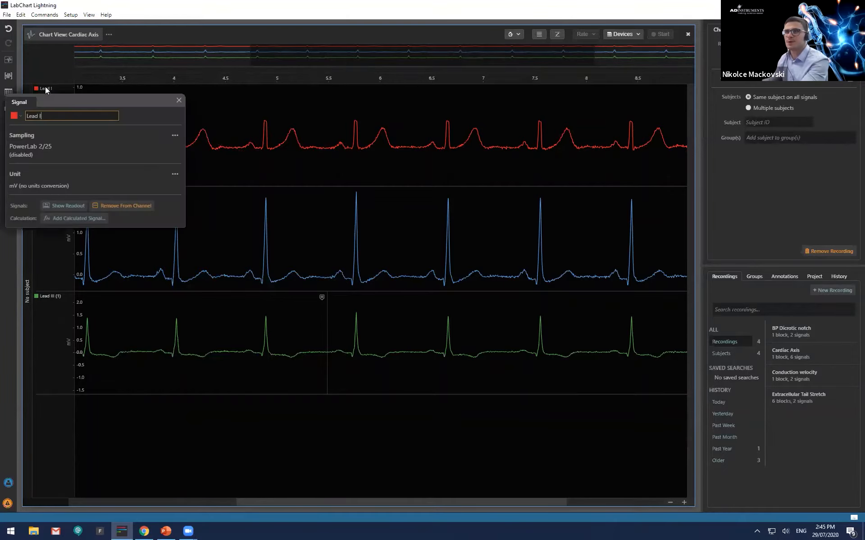
pyautogui.click(62, 218)
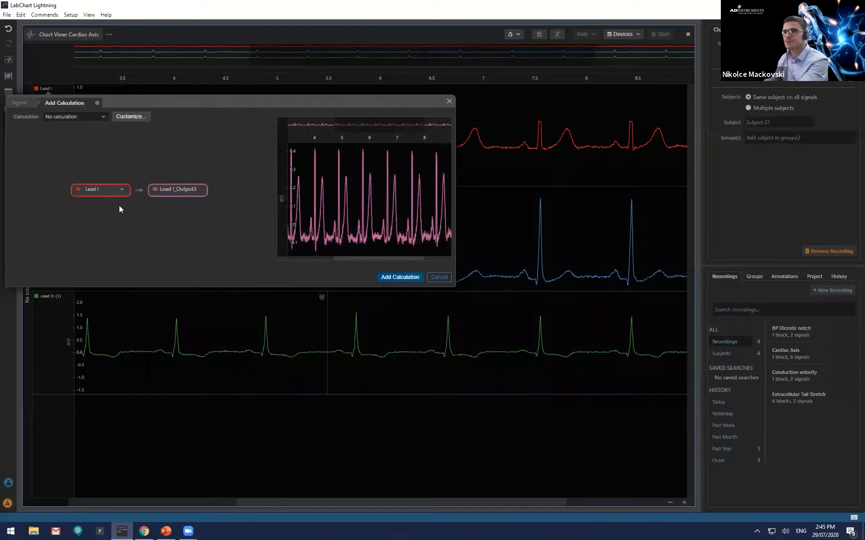
pyautogui.scroll(3, 347, 218)
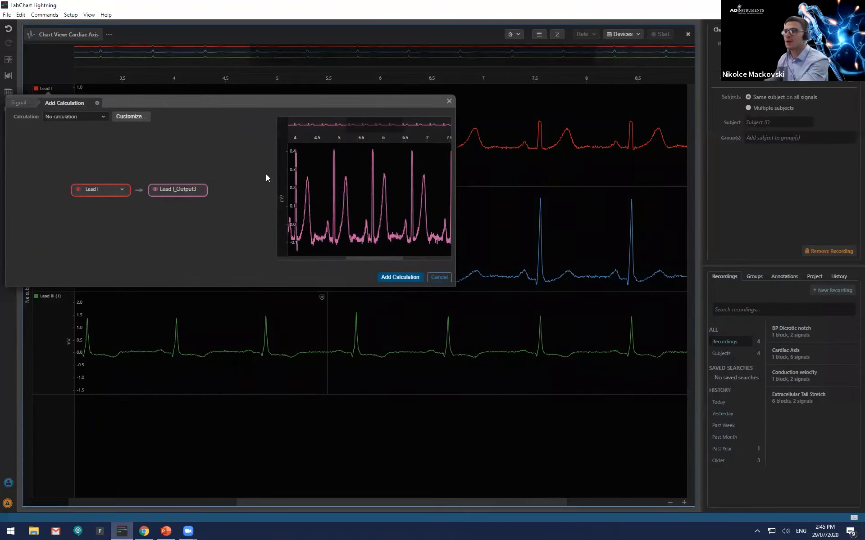
pyautogui.click(140, 119)
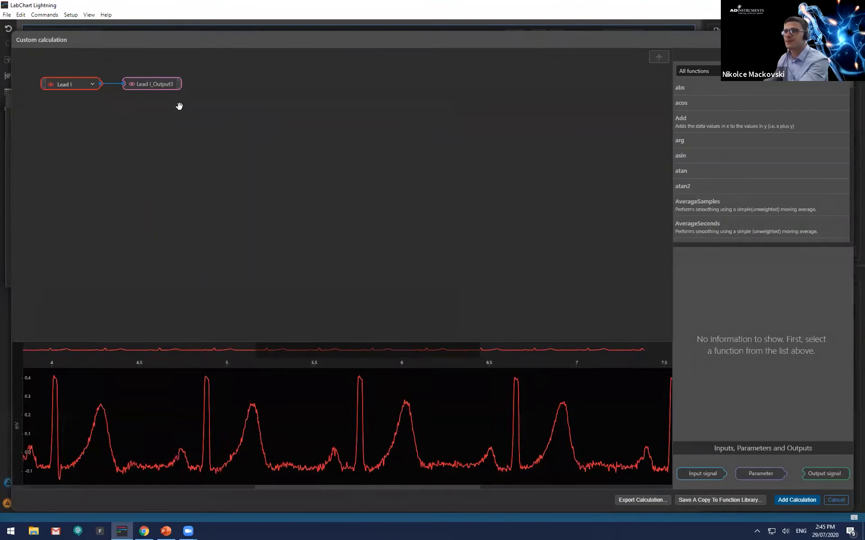
pyautogui.moveTo(182, 82); pyautogui.dragTo(588, 222)
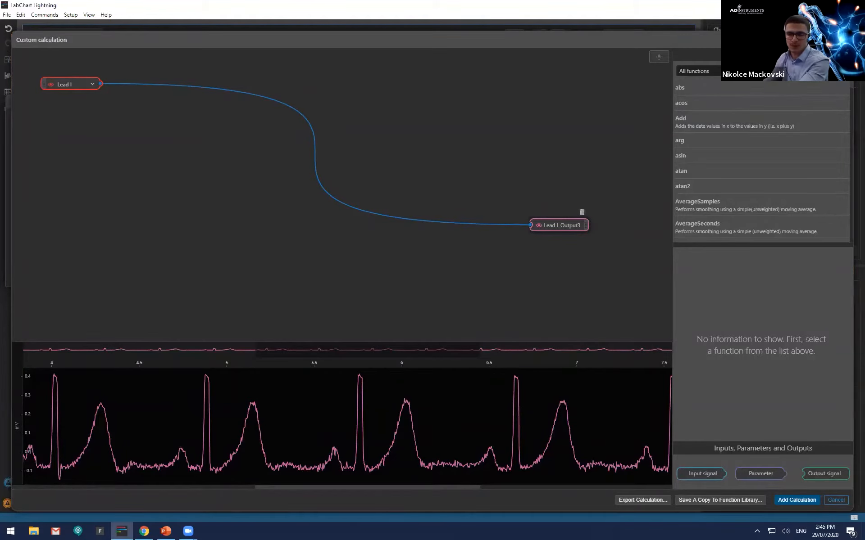
# Insert an Add function between Lead I and the output, and connect a new Lead II input signal to its y input
pyautogui.write('plus')
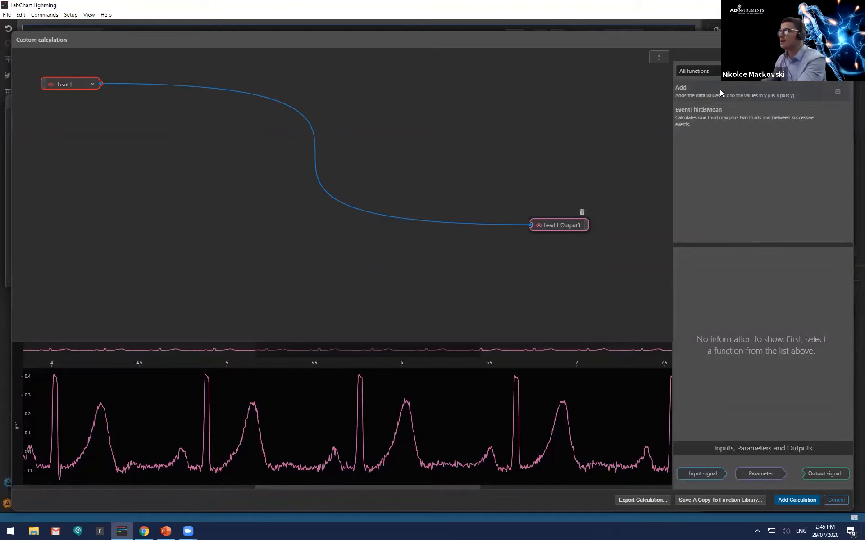
pyautogui.moveTo(720, 89); pyautogui.dragTo(295, 142)
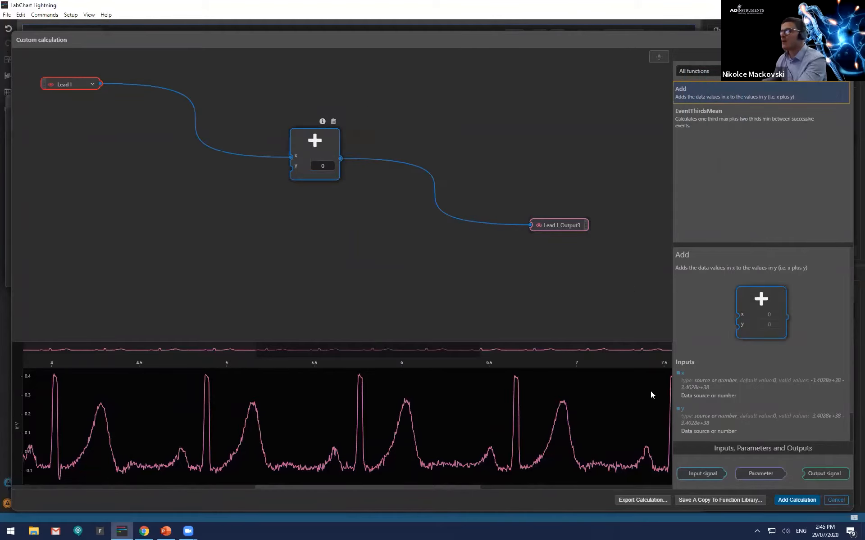
pyautogui.moveTo(693, 473); pyautogui.dragTo(78, 160)
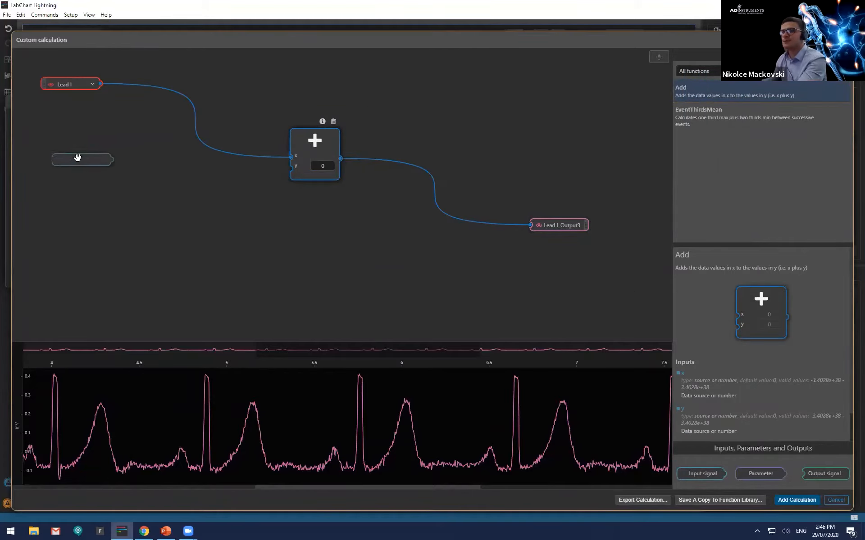
pyautogui.click(70, 162)
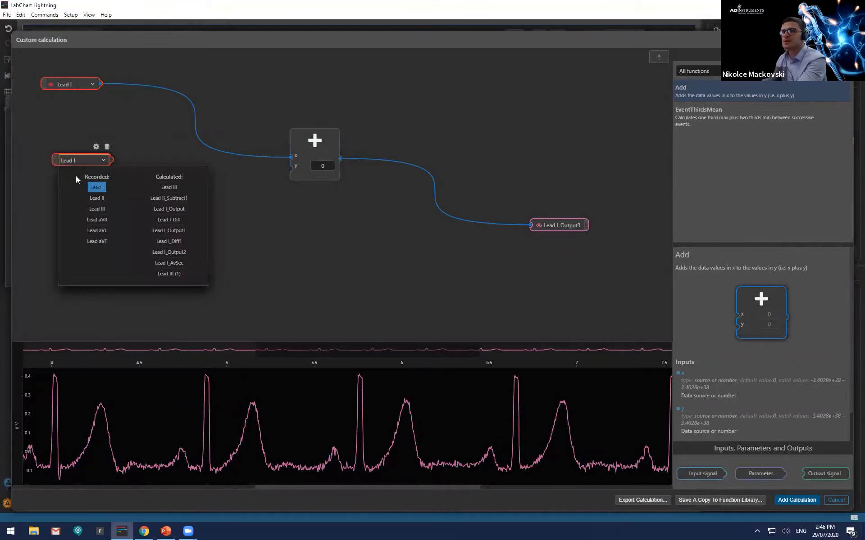
pyautogui.click(97, 199)
pyautogui.moveTo(111, 160)
pyautogui.mouseDown()
pyautogui.moveTo(288, 174)
pyautogui.moveTo(292, 167)
pyautogui.mouseUp()
# Insert a Divide function between the Add function and the output, tidy the node layout and add the calculation to the chart
pyautogui.moveTo(328, 141)
pyautogui.mouseDown()
pyautogui.moveTo(237, 124)
pyautogui.moveTo(230, 109)
pyautogui.mouseUp()
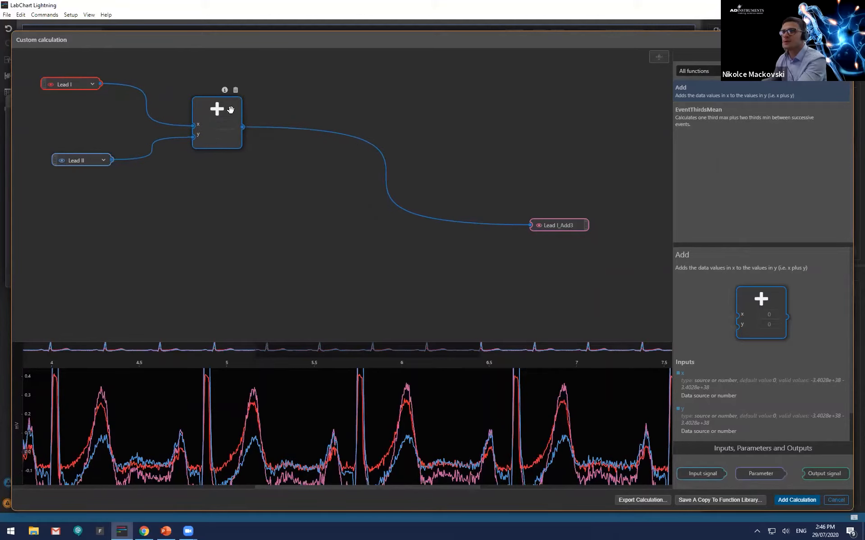
pyautogui.moveTo(588, 227); pyautogui.dragTo(593, 195)
pyautogui.doubleClick(802, 71)
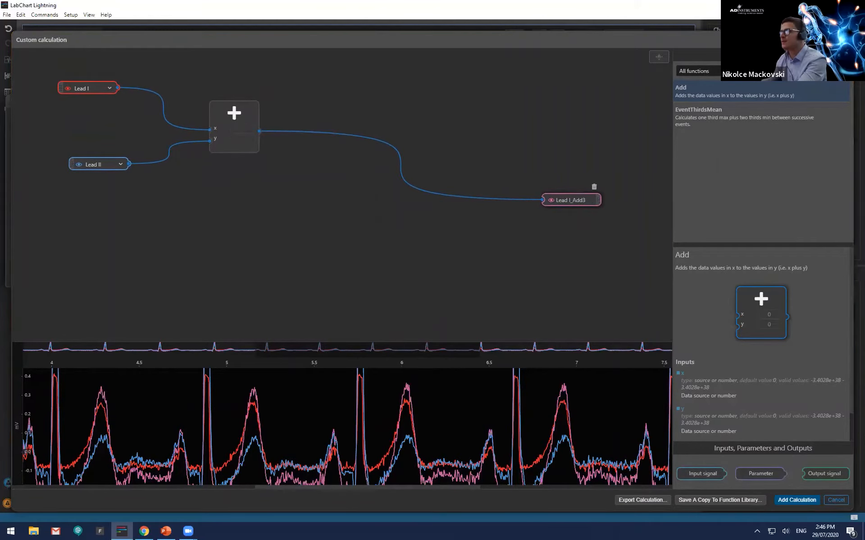
pyautogui.write('di')
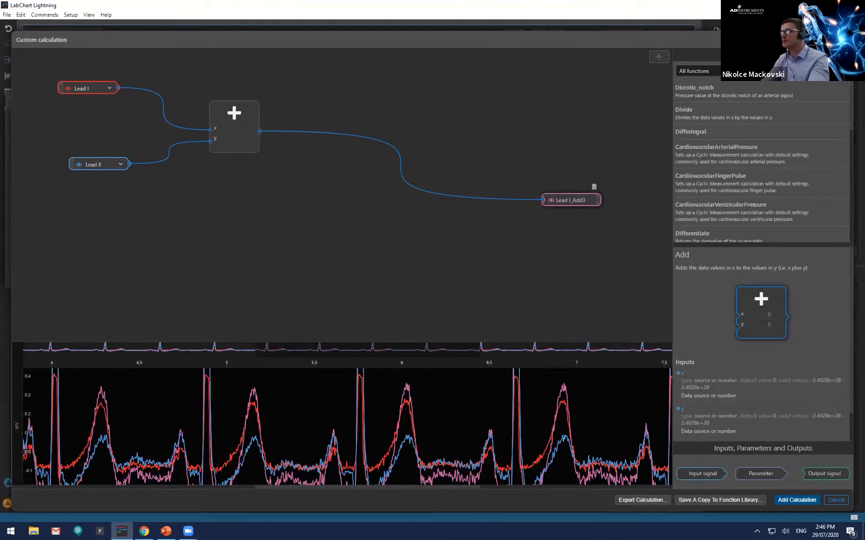
pyautogui.write('v')
pyautogui.moveTo(701, 92); pyautogui.dragTo(357, 114)
pyautogui.moveTo(559, 193); pyautogui.dragTo(456, 137)
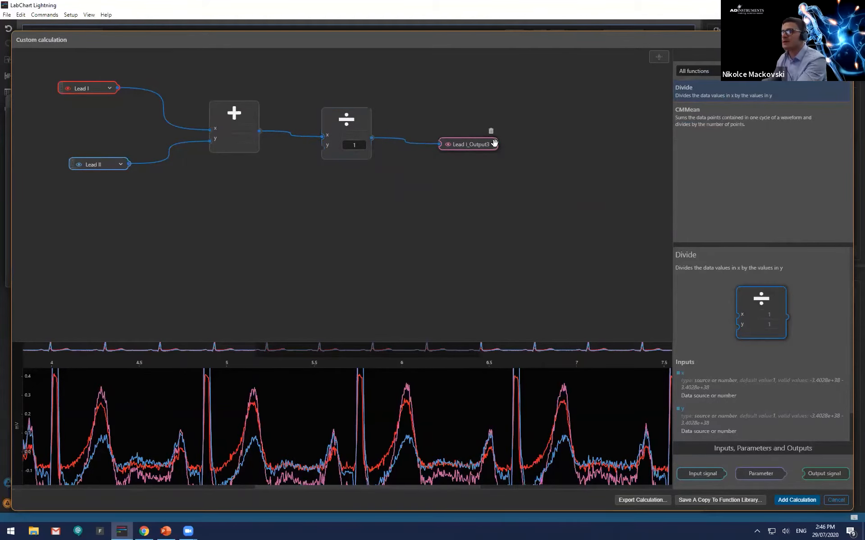
pyautogui.click(810, 504)
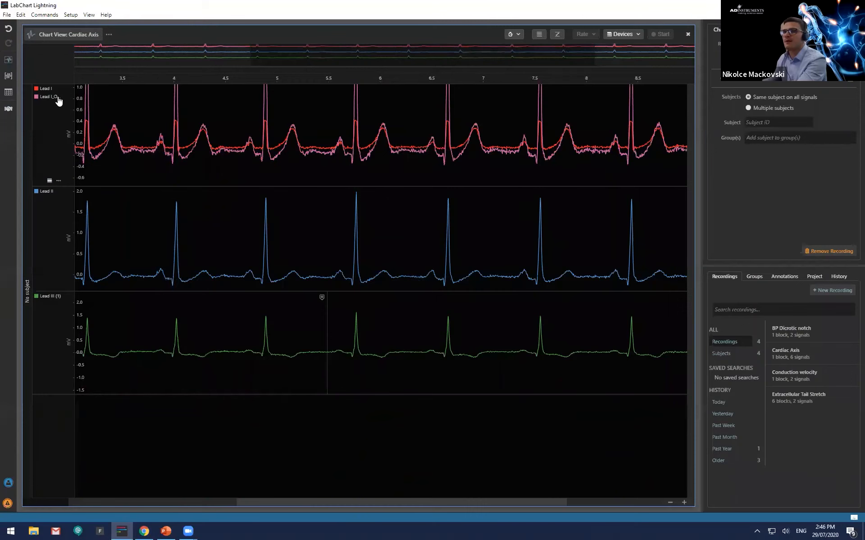
# Move the new calculated signal into the empty channel below Lead III and rename it as Lead aVR
pyautogui.moveTo(52, 97)
pyautogui.mouseDown()
pyautogui.moveTo(64, 201)
pyautogui.moveTo(58, 419)
pyautogui.moveTo(61, 409)
pyautogui.mouseUp()
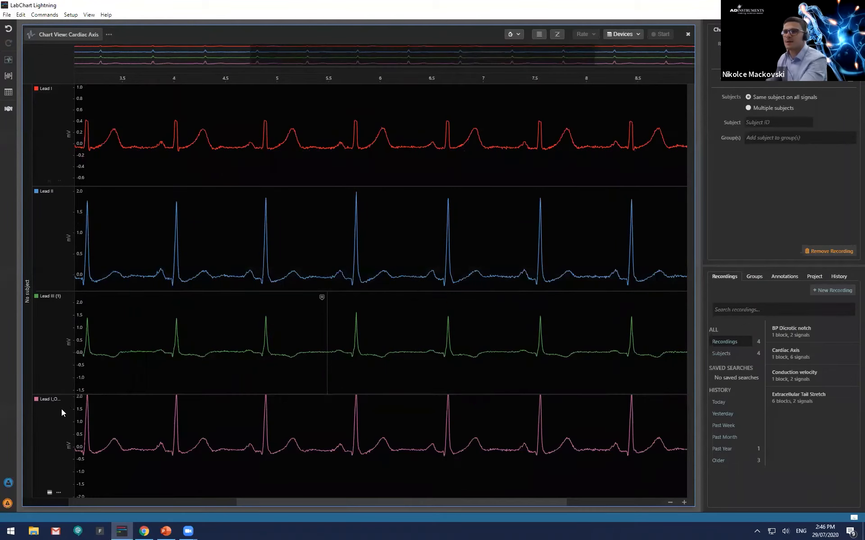
pyautogui.click(50, 399)
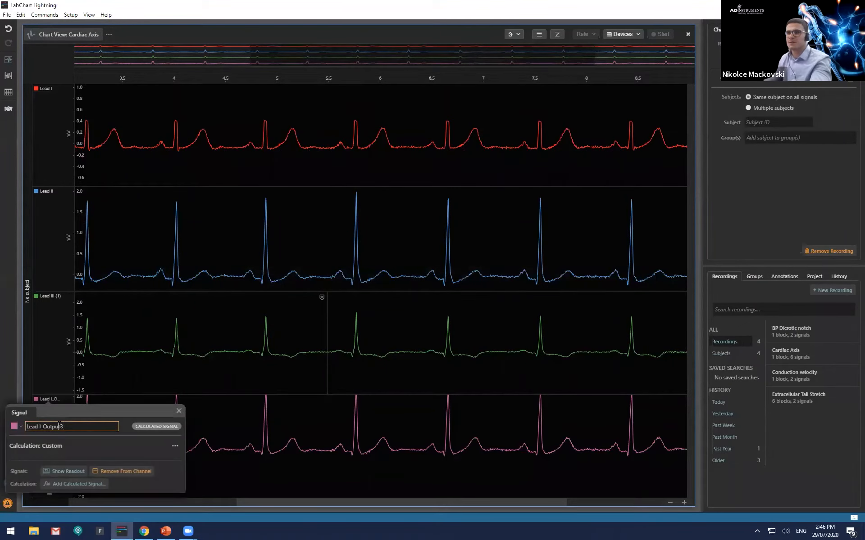
pyautogui.doubleClick(59, 426)
pyautogui.press('BackSpace')
pyautogui.press('BackSpace')
pyautogui.write('aVR')
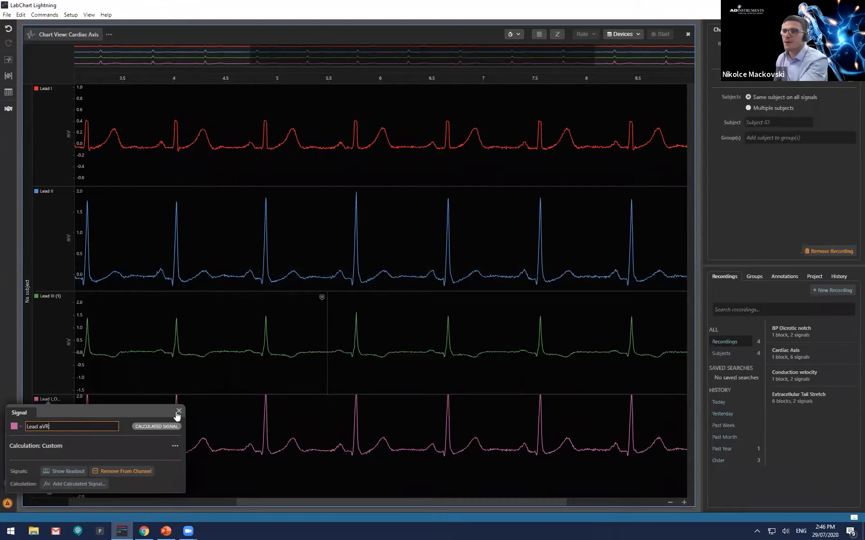
pyautogui.click(179, 412)
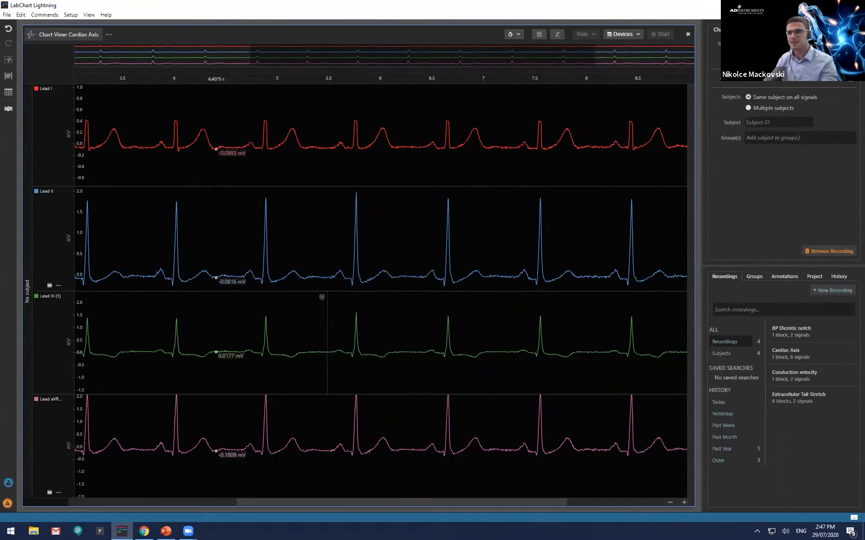
# Look through the BP Dicrotic notch, Cardiac Axis, Conduction velocity and Extracellular Tail Stretch recordings, ending on Cardiac Axis
pyautogui.click(813, 334)
pyautogui.click(831, 377)
pyautogui.click(834, 398)
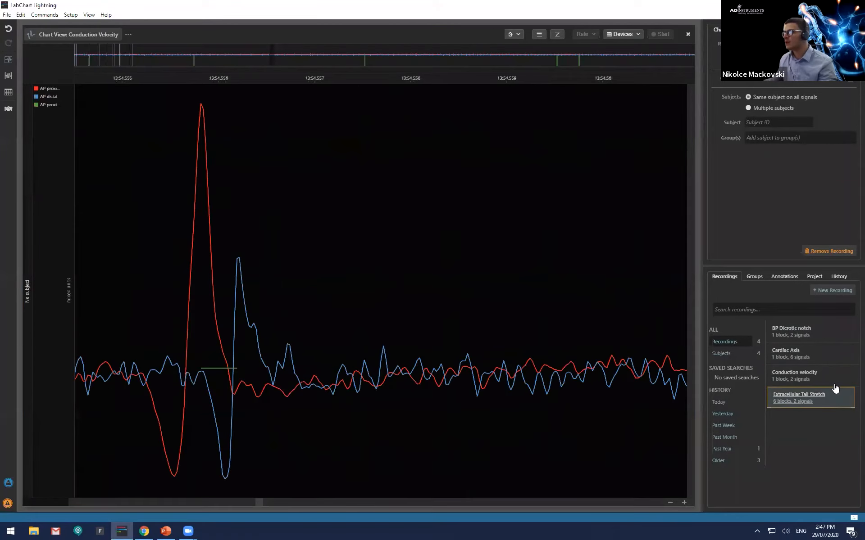
pyautogui.click(834, 380)
pyautogui.click(834, 355)
pyautogui.click(833, 336)
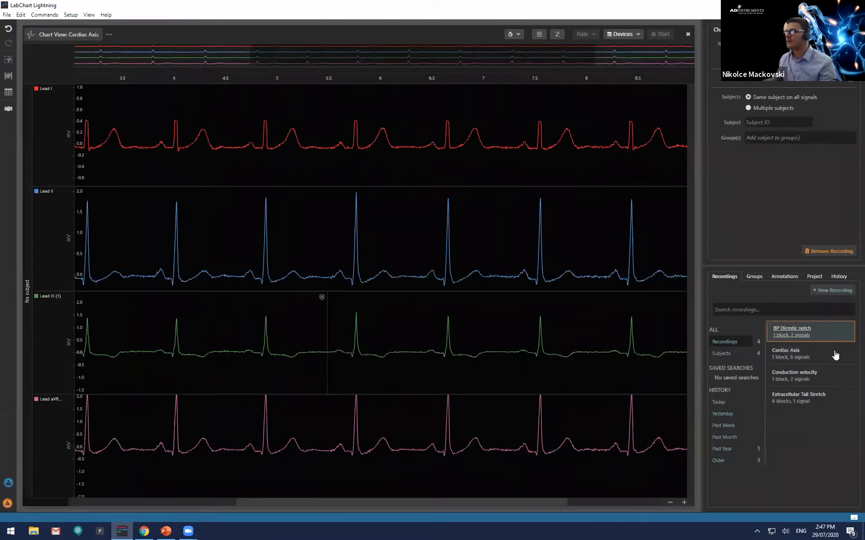
pyautogui.click(834, 355)
pyautogui.click(835, 377)
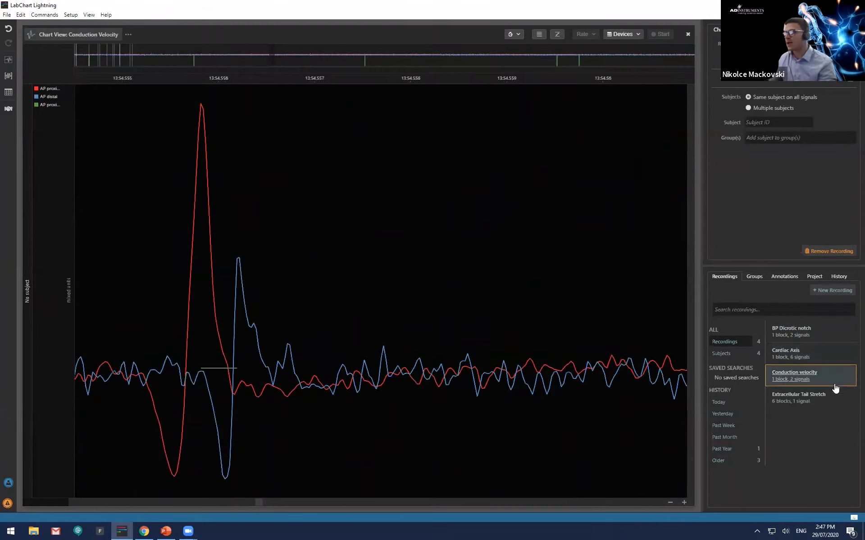
pyautogui.click(834, 398)
pyautogui.click(835, 376)
pyautogui.click(836, 356)
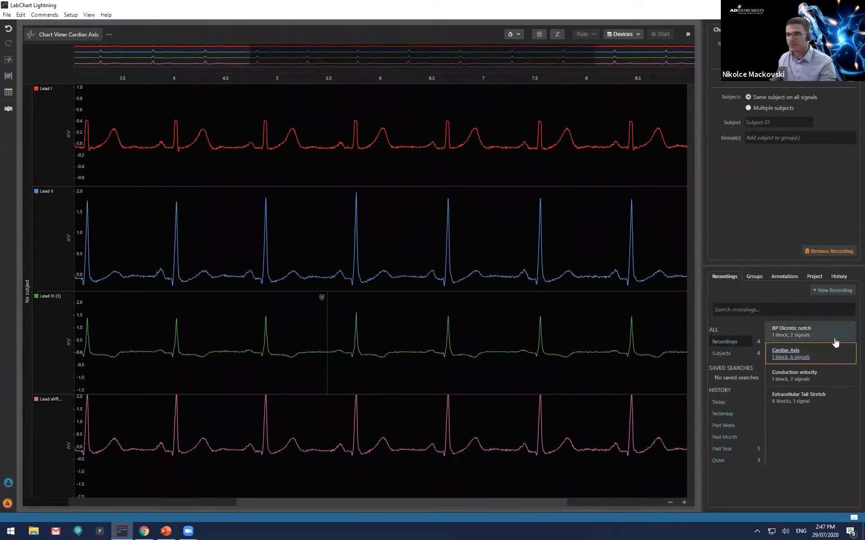
# Leaf through the project's recordings again, from Cardiac Axis to Extracellular Tail Stretch and back to BP Dicrotic notch
pyautogui.click(836, 342)
pyautogui.click(836, 358)
pyautogui.click(837, 378)
pyautogui.click(838, 396)
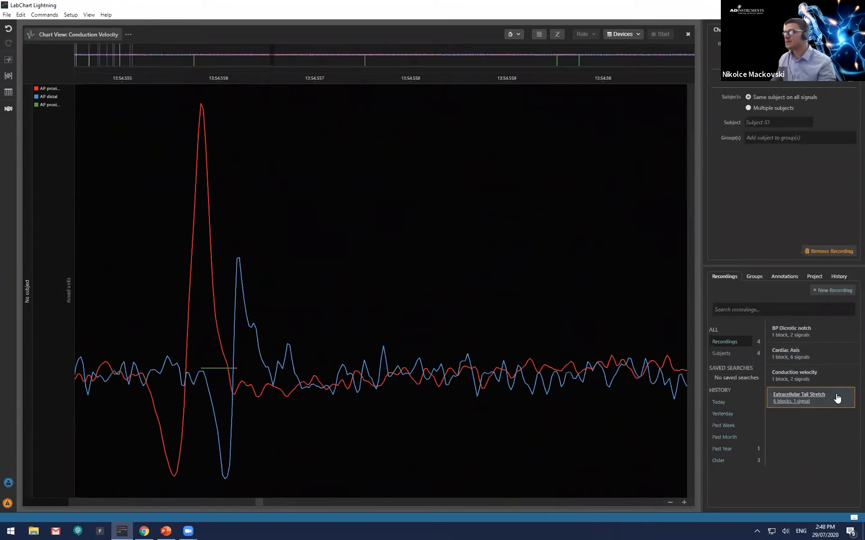
pyautogui.click(837, 380)
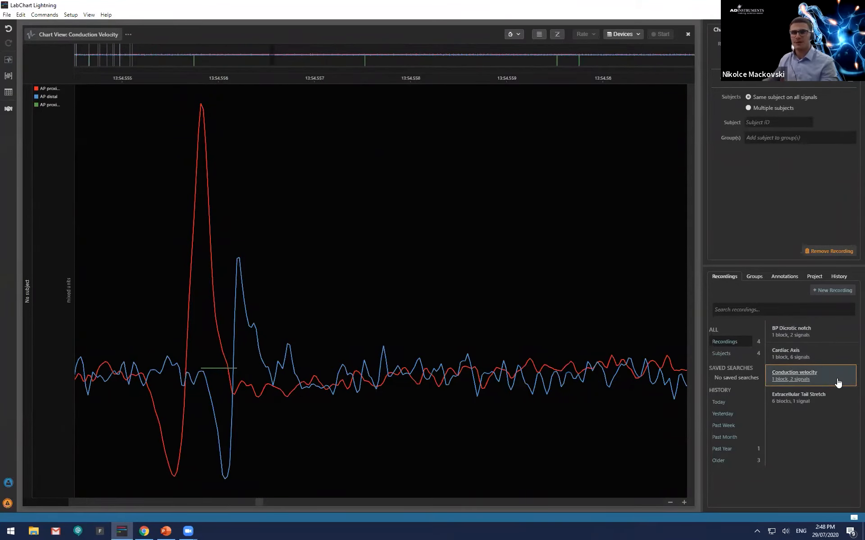
pyautogui.click(835, 358)
pyautogui.click(833, 343)
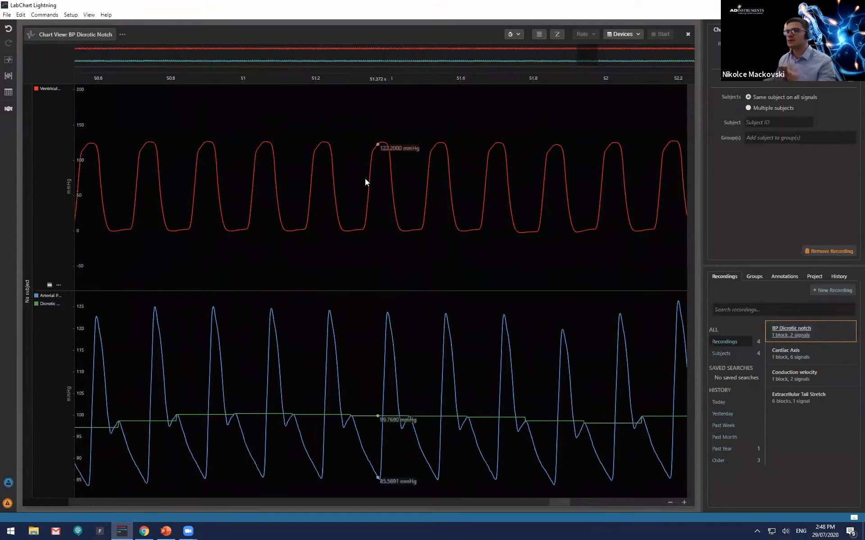
# Open a recently used project and show its BP Demo recording
pyautogui.click(8, 15)
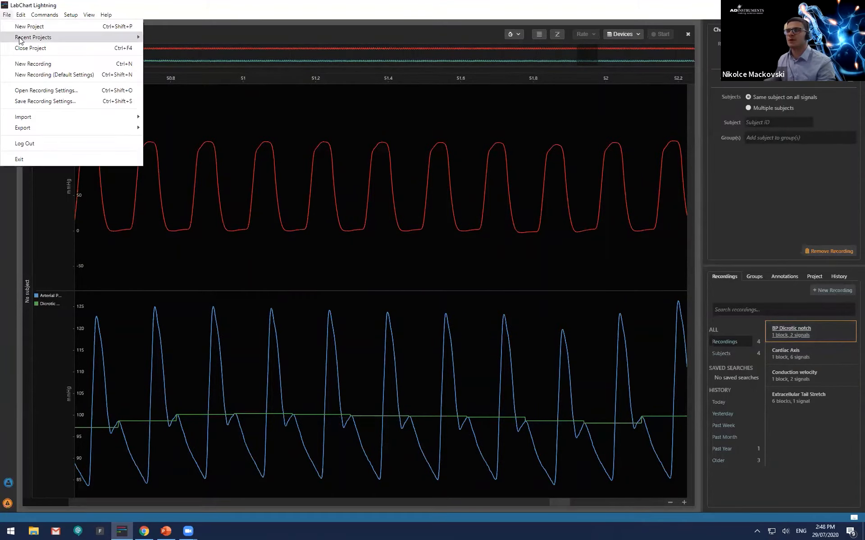
pyautogui.moveTo(20, 37)
pyautogui.click(172, 48)
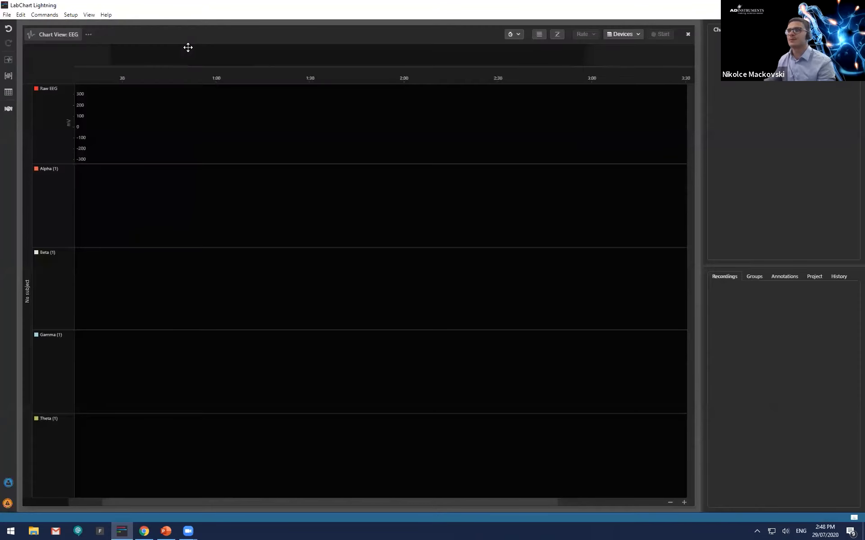
pyautogui.click(827, 338)
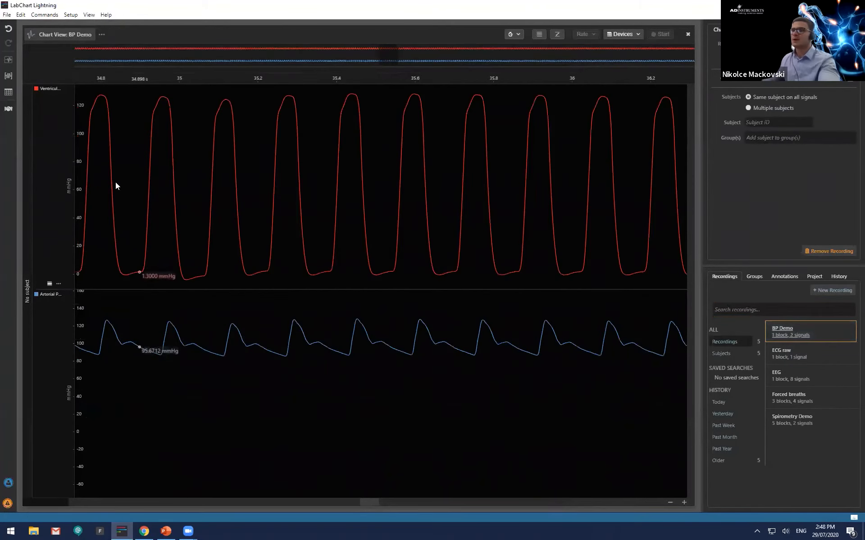
# Widen the pressure axes and time range, and start a custom calculation based on the Ventricular Pressure signal
pyautogui.scroll(-5, 67, 187)
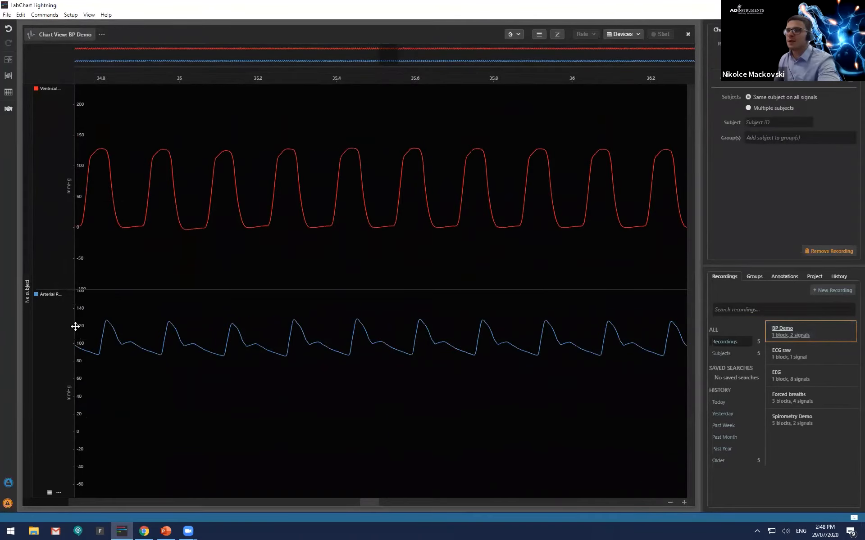
pyautogui.scroll(-3, 72, 329)
pyautogui.scroll(-3, 437, 412)
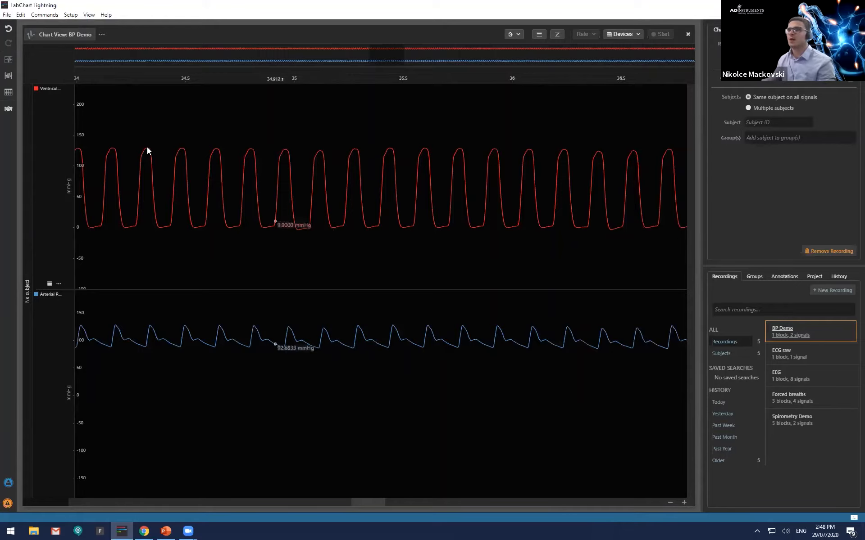
pyautogui.click(53, 90)
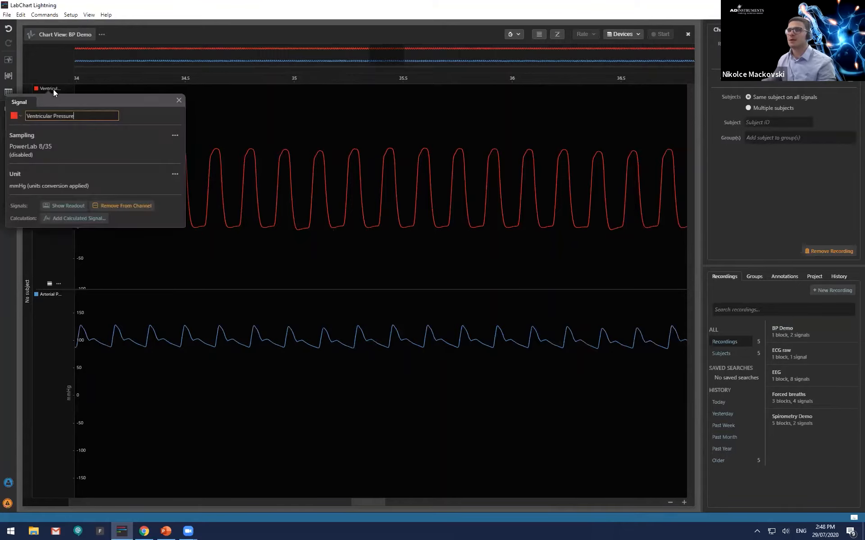
pyautogui.click(80, 219)
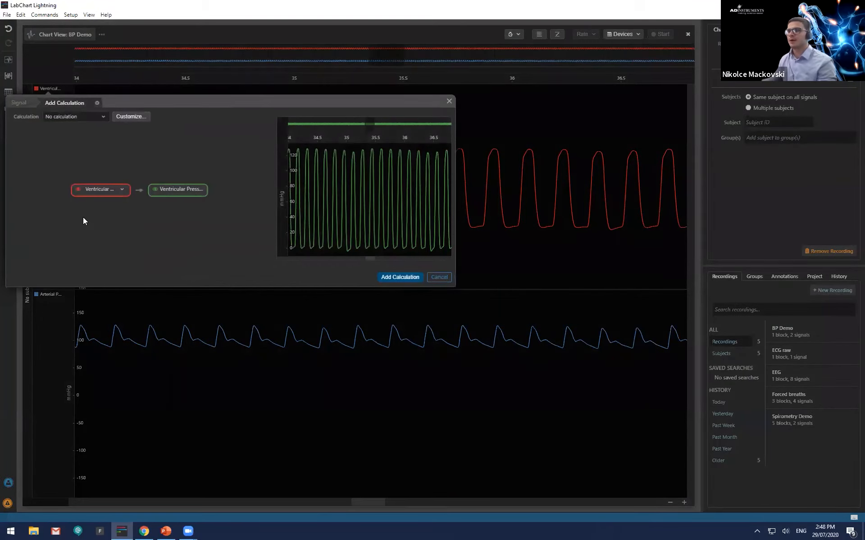
pyautogui.scroll(3, 369, 198)
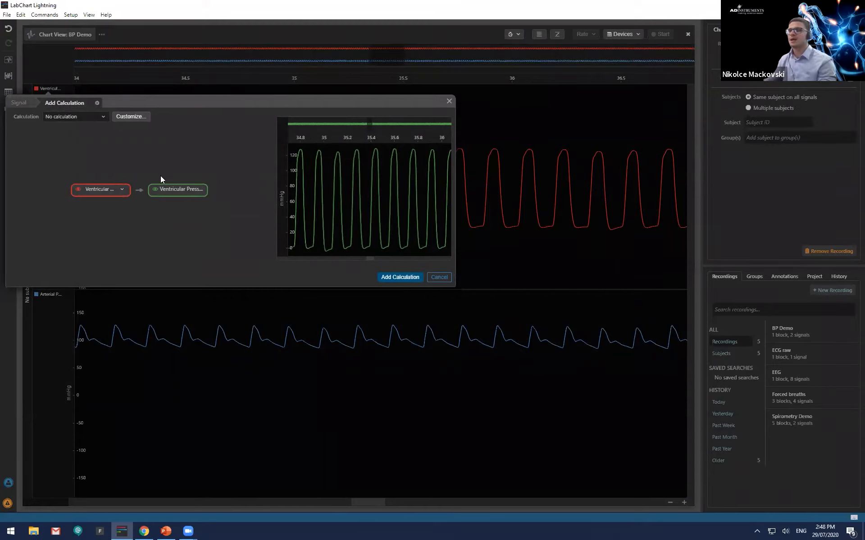
pyautogui.click(96, 117)
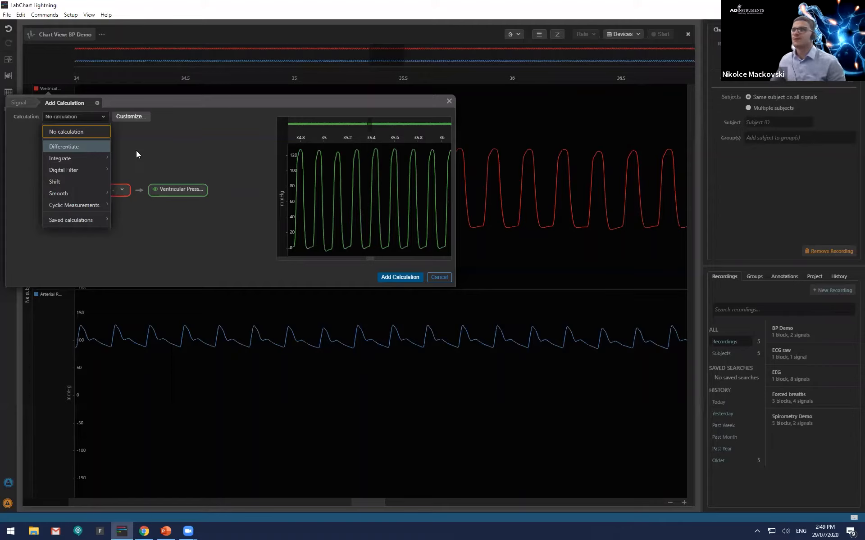
pyautogui.click(156, 150)
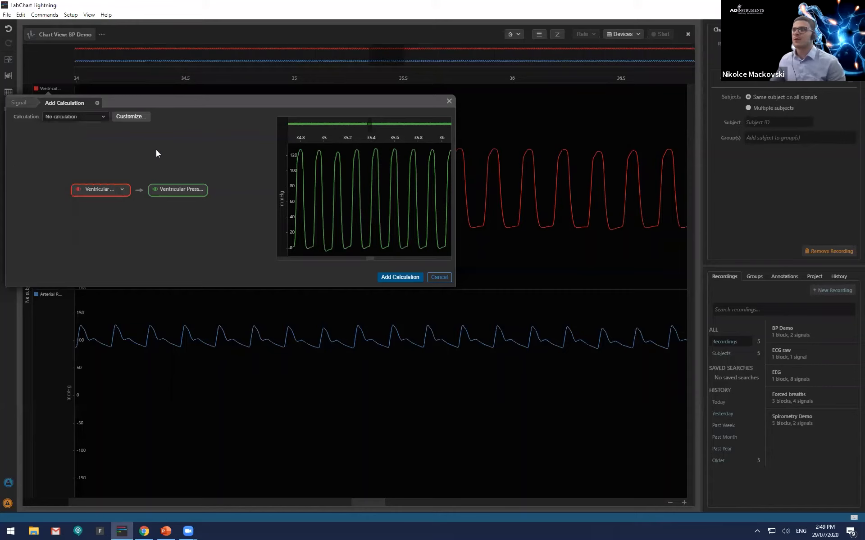
pyautogui.click(131, 117)
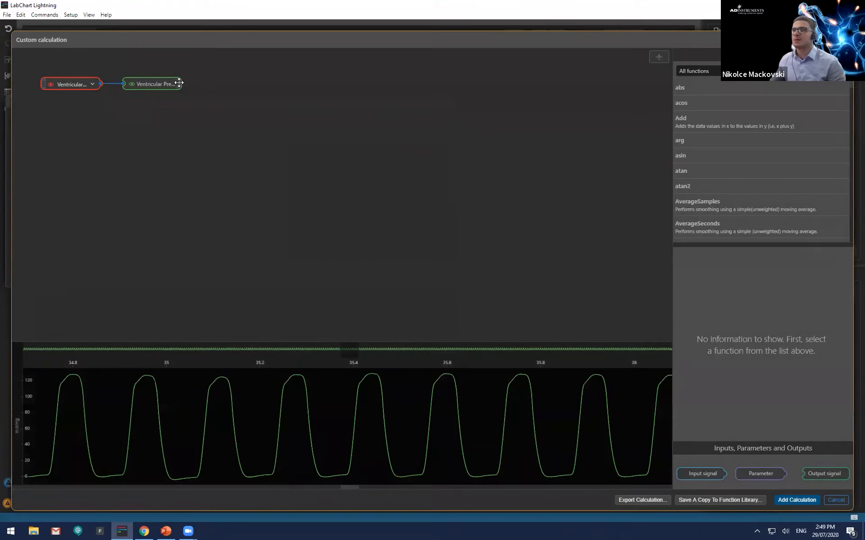
# Move the output node away from the input and insert a Differentiate function on the connection between them
pyautogui.moveTo(178, 84); pyautogui.dragTo(622, 231)
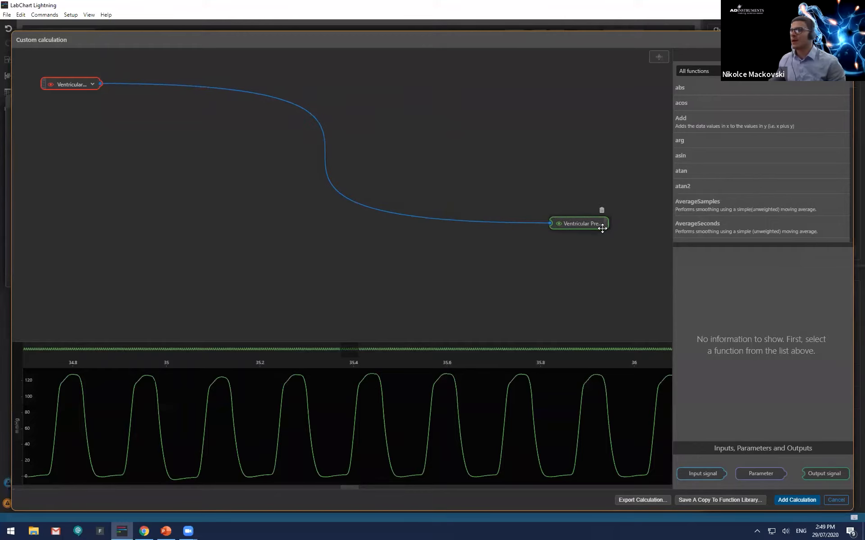
pyautogui.click(801, 71)
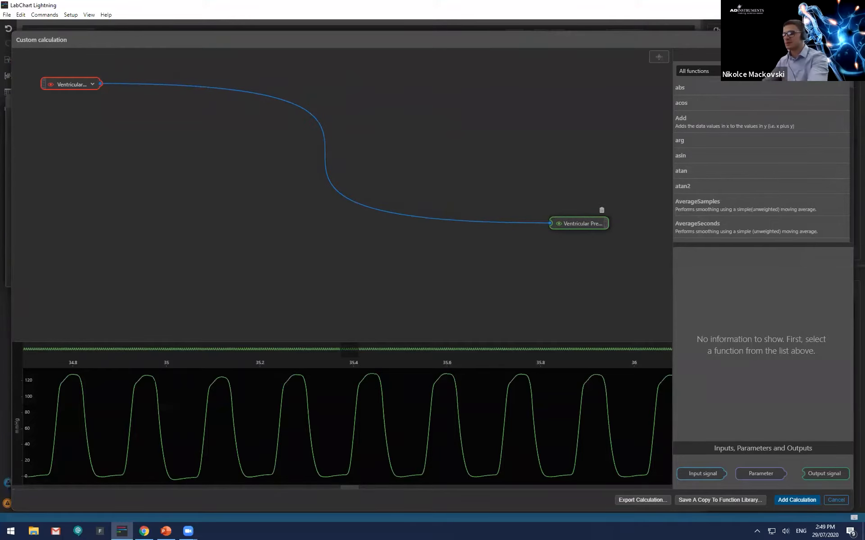
pyautogui.write('diff')
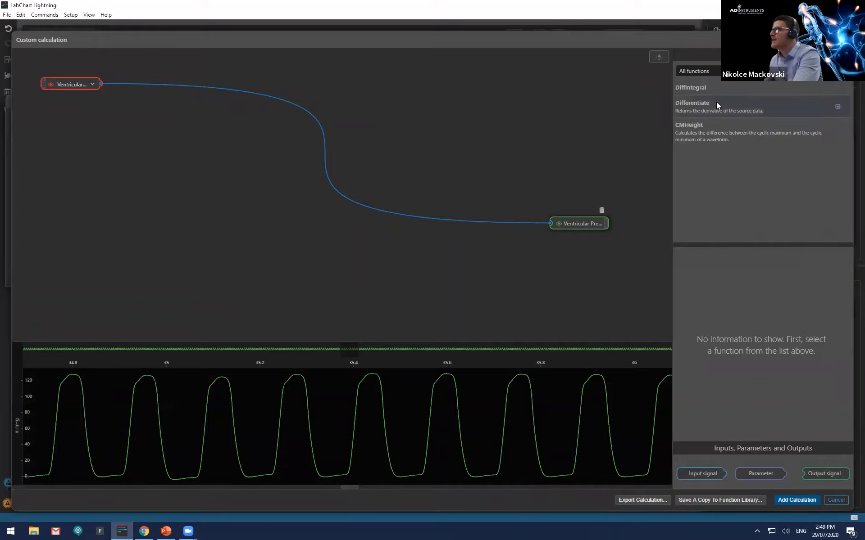
pyautogui.moveTo(717, 104); pyautogui.dragTo(327, 143)
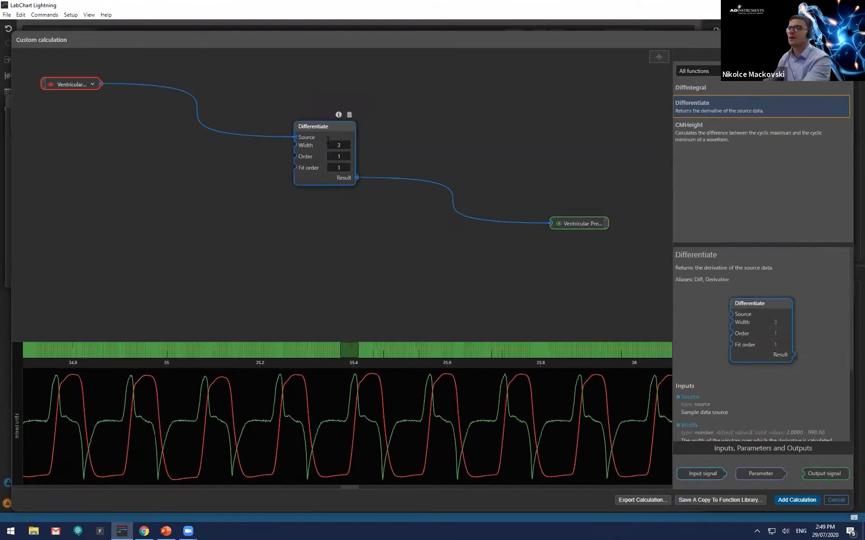
# Zoom in on the preview traces and set the Differentiate function's width to 9
pyautogui.scroll(2, 357, 429)
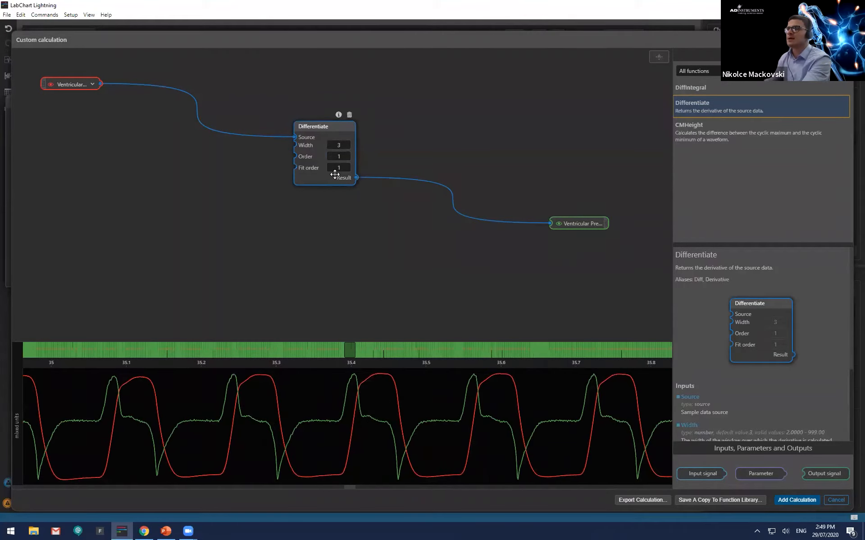
pyautogui.moveTo(336, 128); pyautogui.dragTo(327, 123)
pyautogui.click(329, 141)
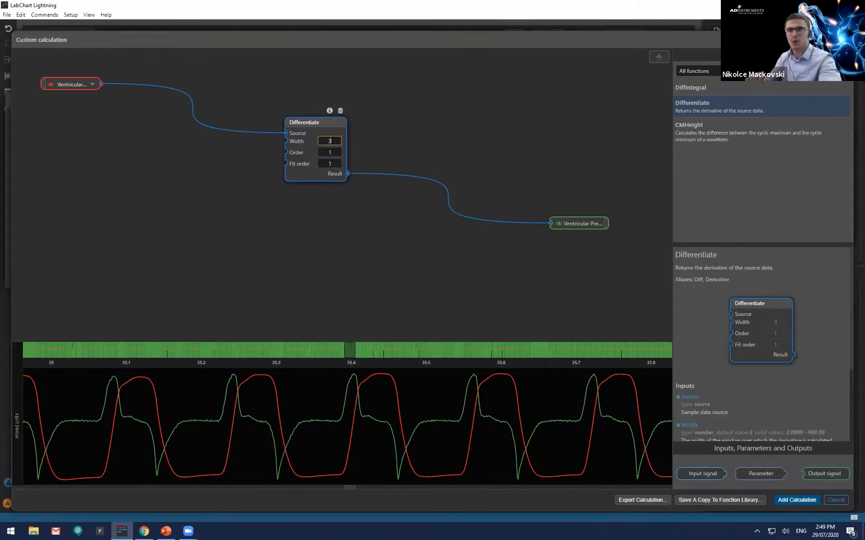
pyautogui.doubleClick(326, 142)
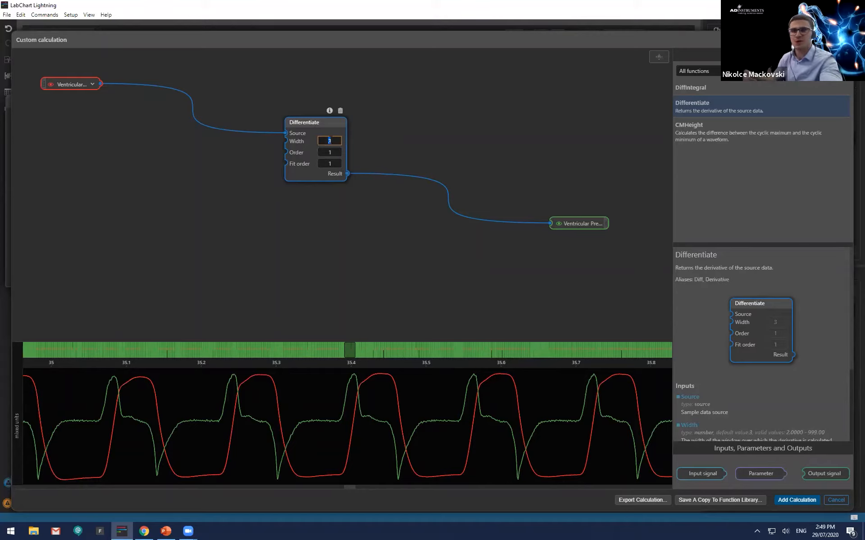
pyautogui.write('9')
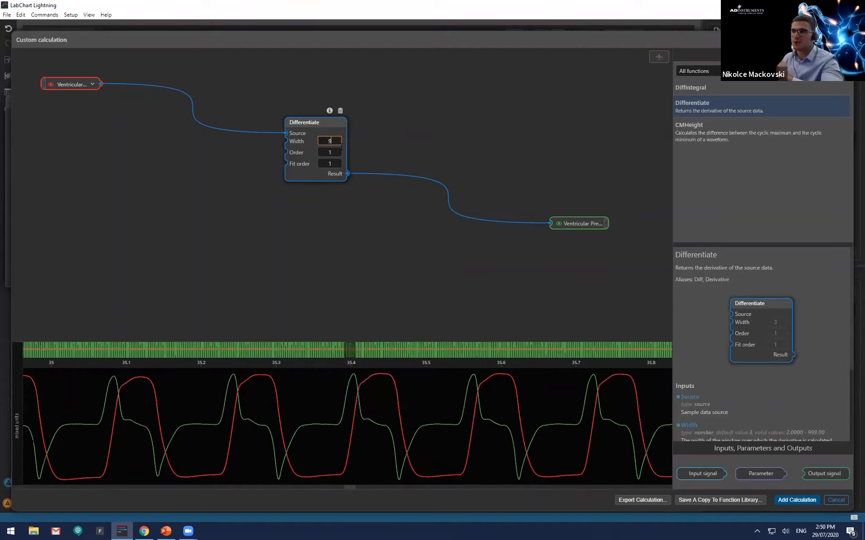
# Try a width of 50 on the Differentiate function, and return it to 9
pyautogui.moveTo(338, 143); pyautogui.dragTo(308, 135)
pyautogui.write('50')
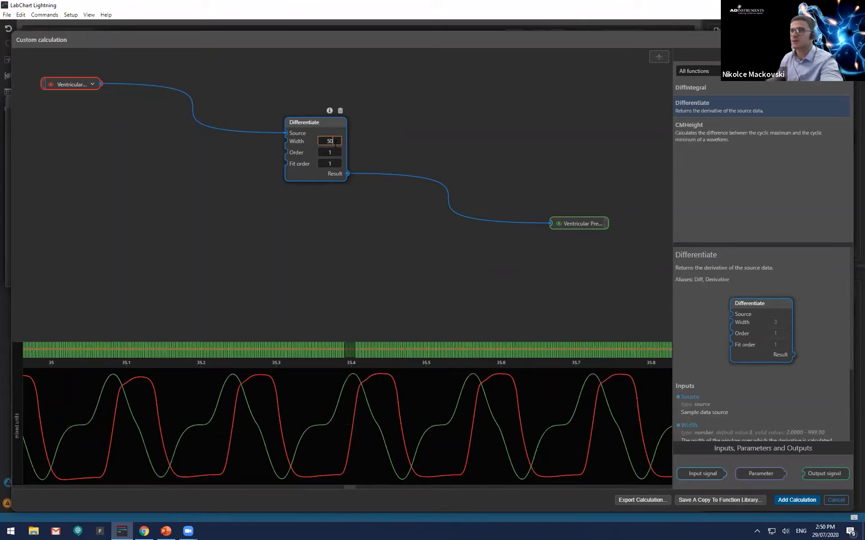
pyautogui.moveTo(335, 142); pyautogui.dragTo(318, 143)
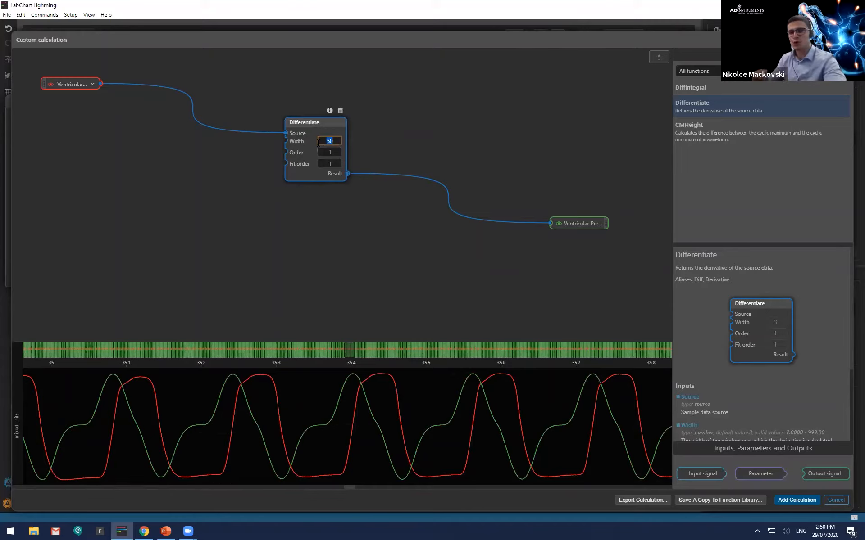
pyautogui.write('9')
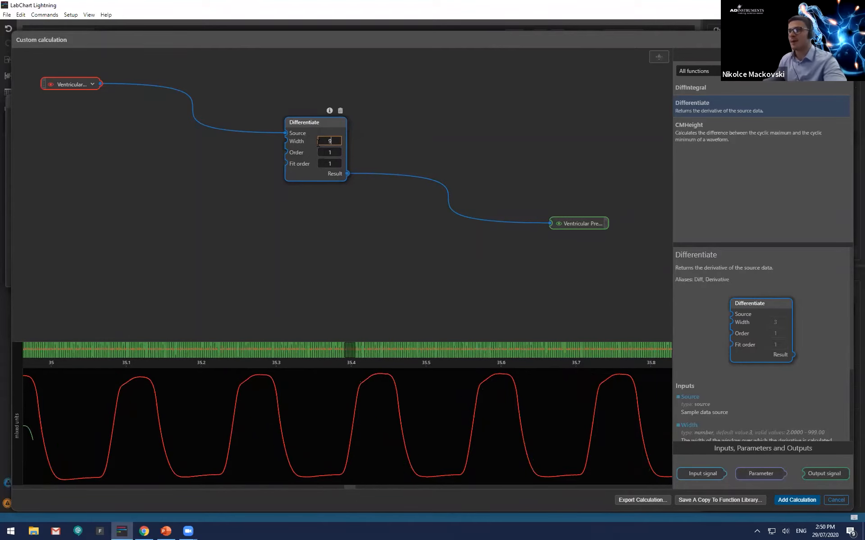
pyautogui.click(296, 152)
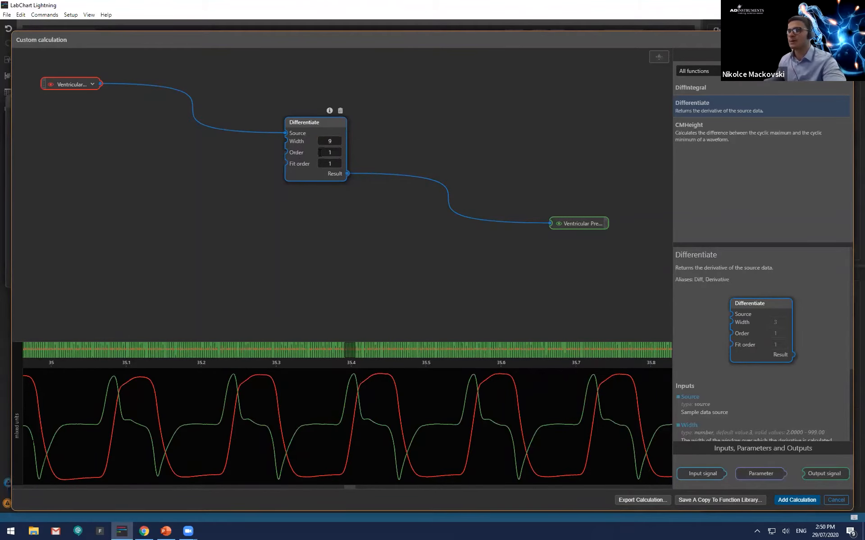
# Set the Differentiate function's fit order to 2
pyautogui.click(335, 151)
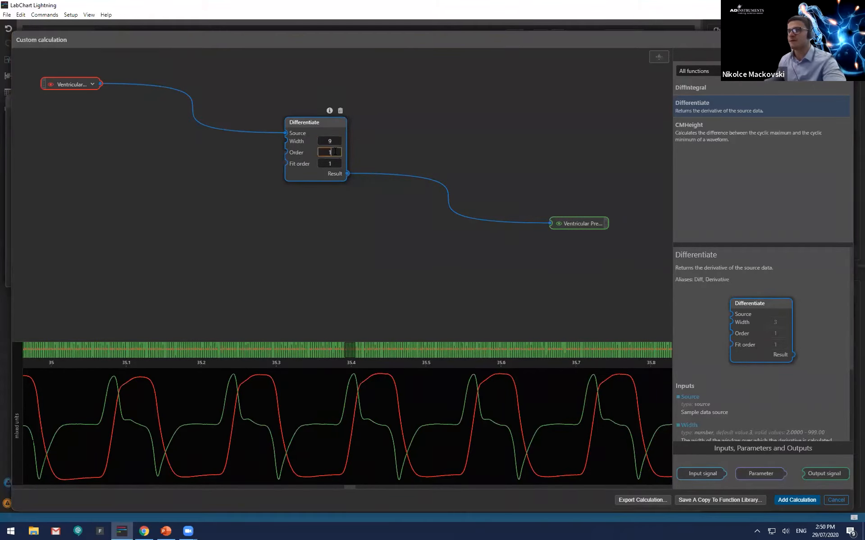
pyautogui.click(311, 164)
pyautogui.click(333, 163)
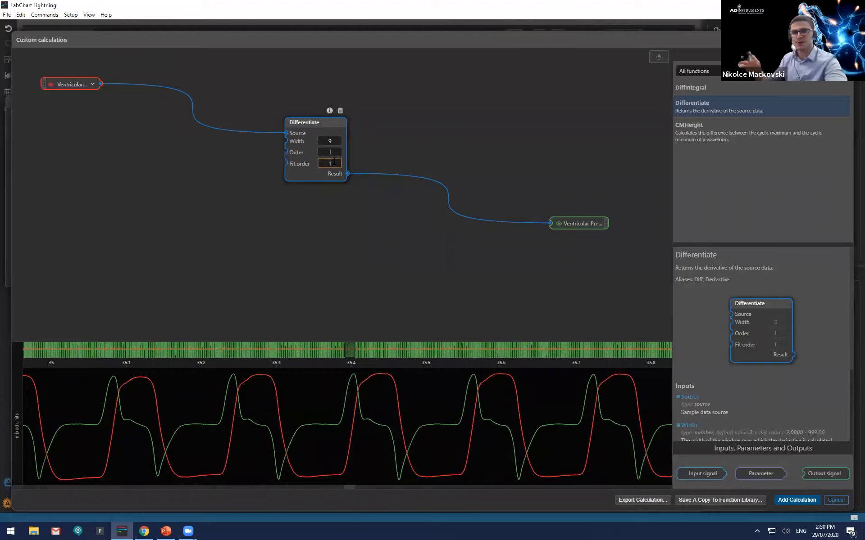
pyautogui.moveTo(333, 163); pyautogui.dragTo(319, 163)
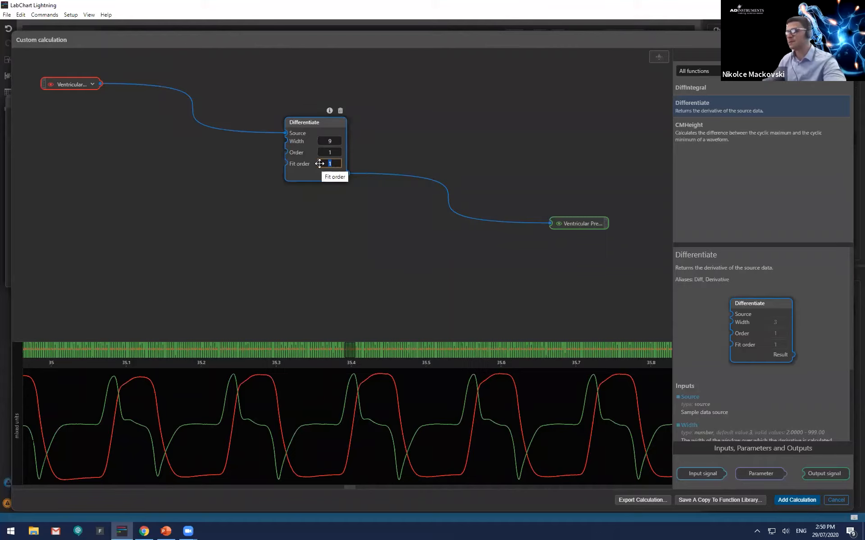
pyautogui.write('2')
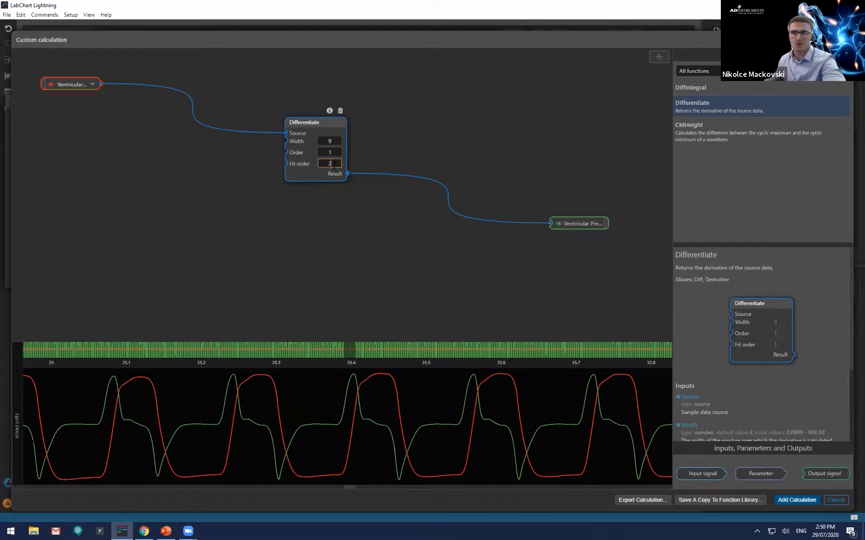
# Tidy the node layout by raising the Differentiate function slightly and bringing the output node closer, level with its result
pyautogui.moveTo(310, 119); pyautogui.dragTo(307, 117)
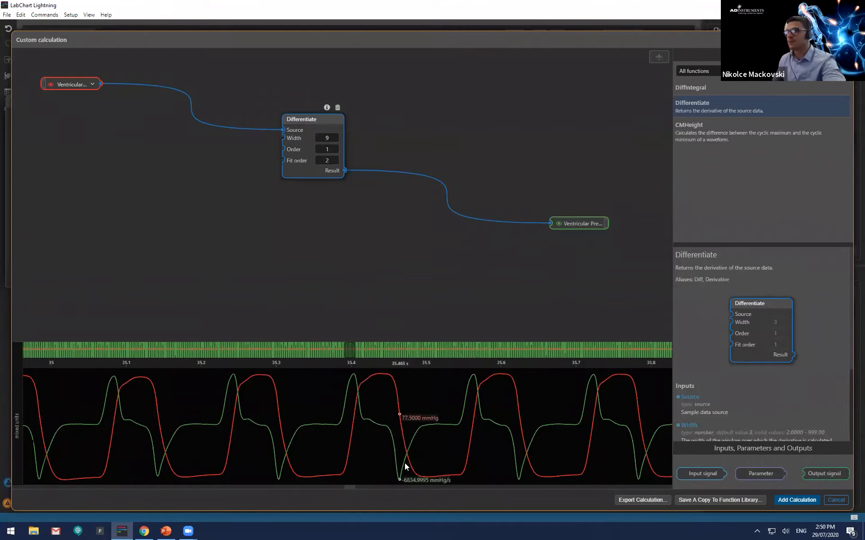
pyautogui.moveTo(322, 119); pyautogui.dragTo(319, 112)
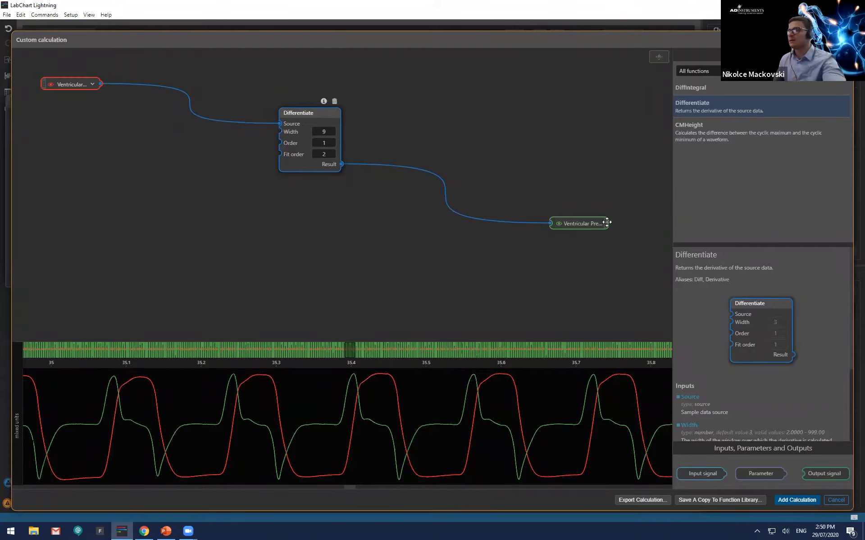
pyautogui.moveTo(604, 223); pyautogui.dragTo(554, 161)
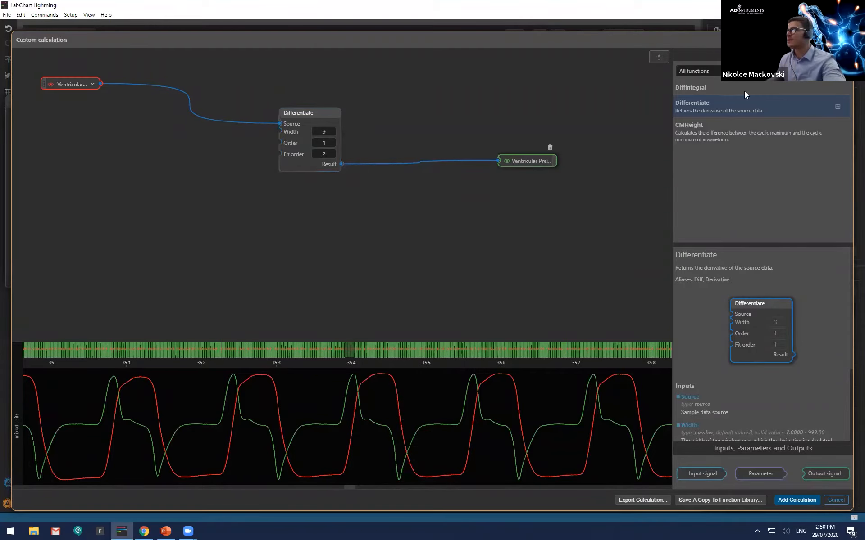
# Add a second Differentiate function below the first and connect the Ventricular Pressure input to its source
pyautogui.moveTo(728, 107); pyautogui.dragTo(303, 208)
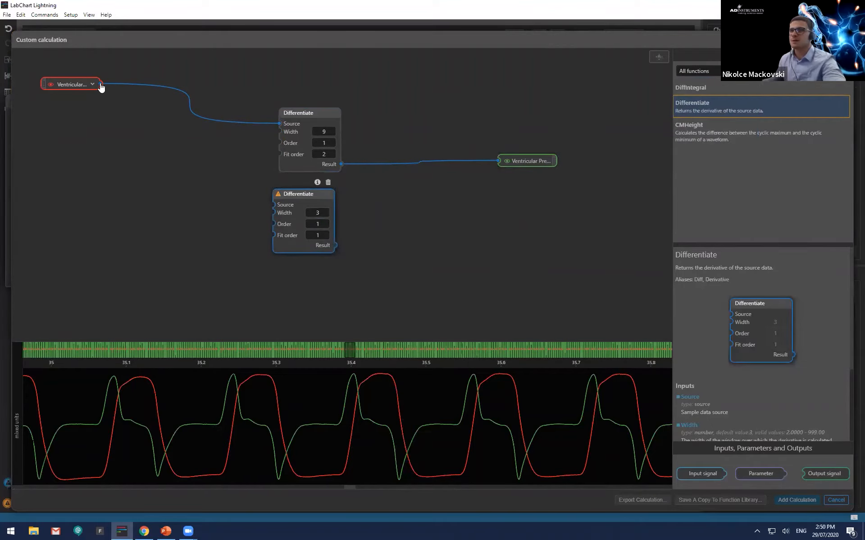
pyautogui.moveTo(101, 86); pyautogui.dragTo(274, 204)
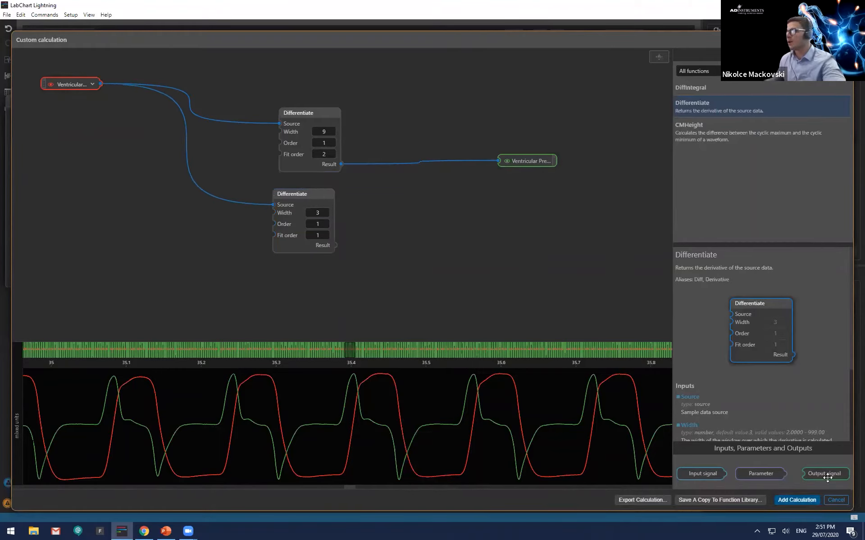
# Add a second output signal, set the second Differentiate function's order to 2, and connect its result to that output
pyautogui.moveTo(828, 473); pyautogui.dragTo(466, 234)
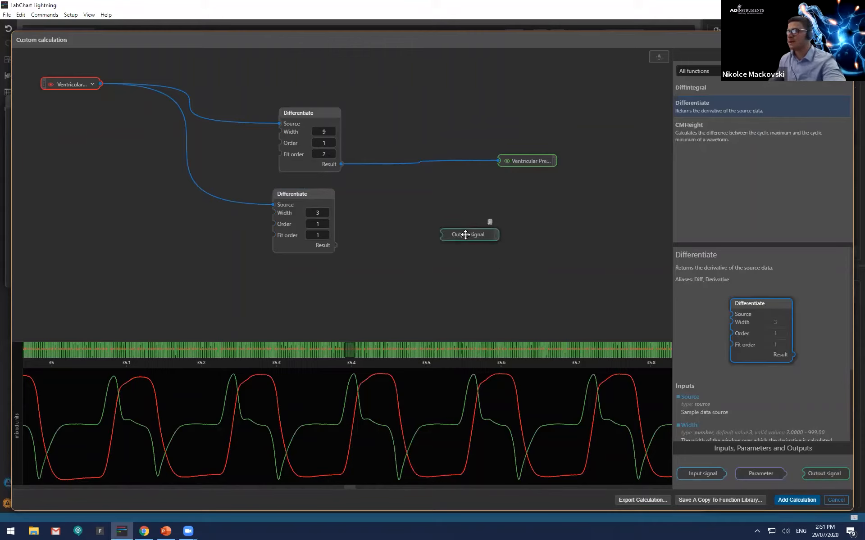
pyautogui.moveTo(320, 224); pyautogui.dragTo(295, 222)
pyautogui.write('2')
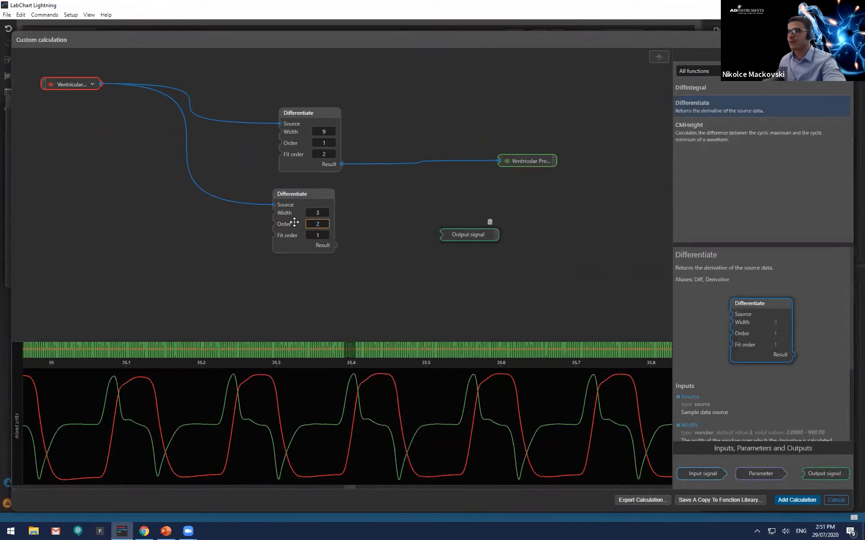
pyautogui.click(295, 226)
pyautogui.moveTo(335, 245); pyautogui.dragTo(441, 234)
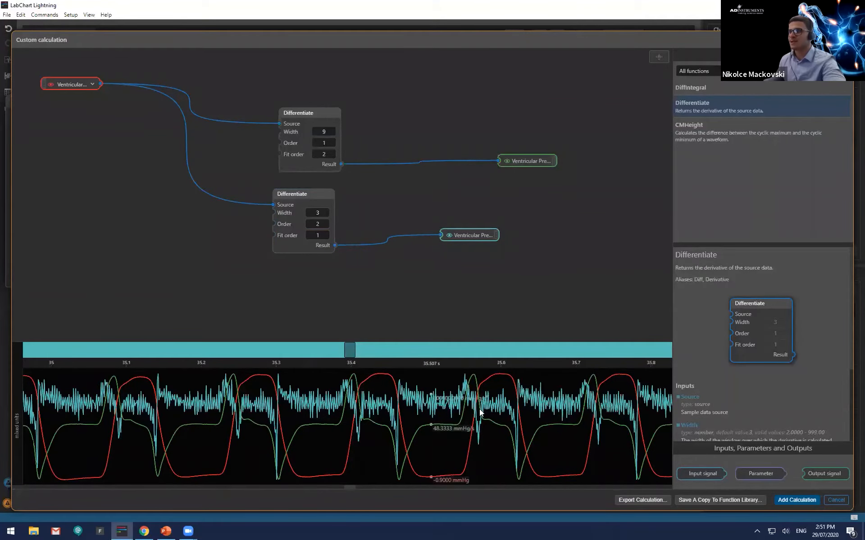
# Set the second Differentiate function's width to 15 and inspect the previewed waveforms more closely
pyautogui.click(317, 213)
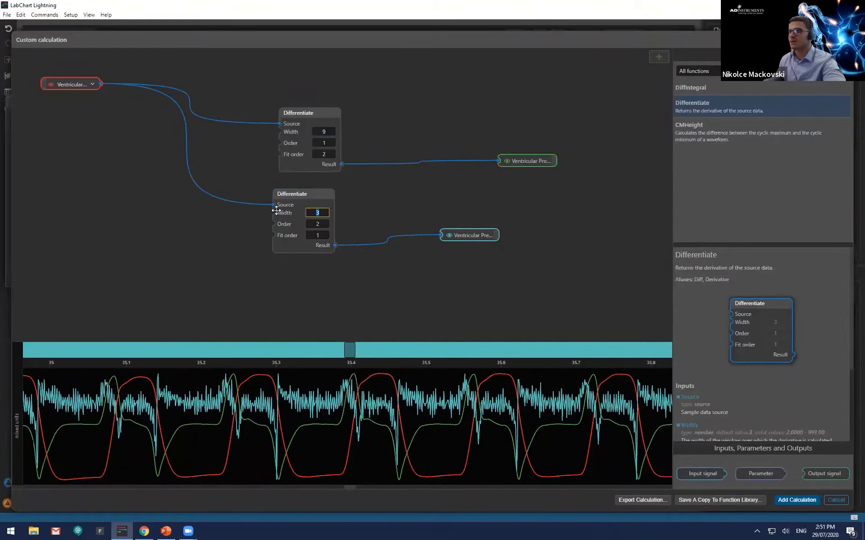
pyautogui.write('15')
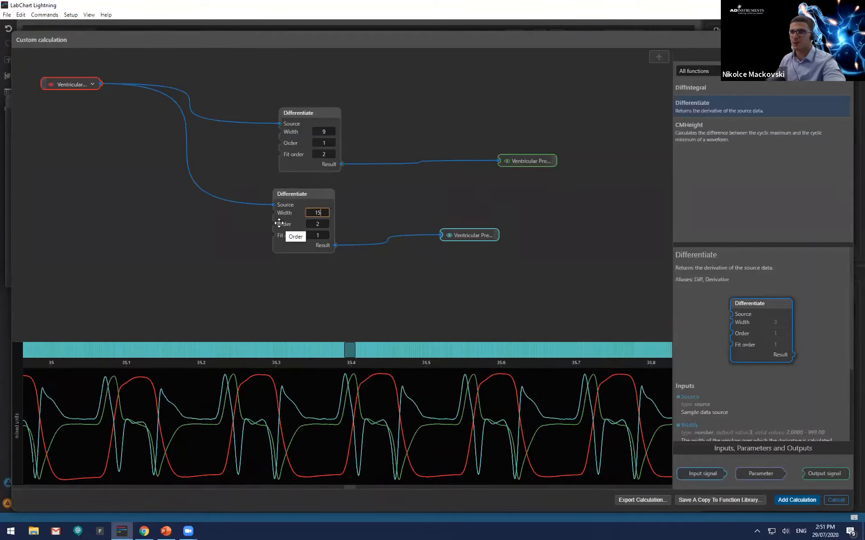
pyautogui.scroll(2, 315, 445)
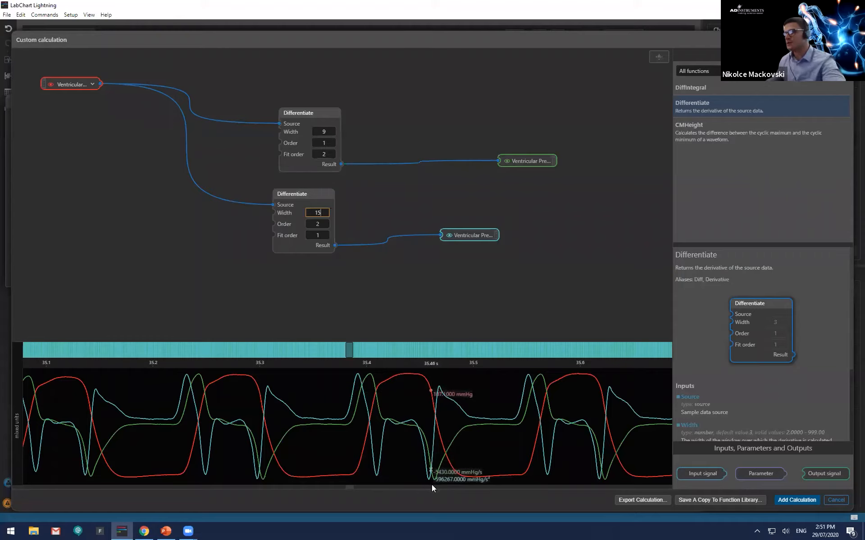
# Spread out the node layout by shifting both Differentiate functions and raising the second output node
pyautogui.click(311, 195)
pyautogui.moveTo(311, 195); pyautogui.dragTo(341, 194)
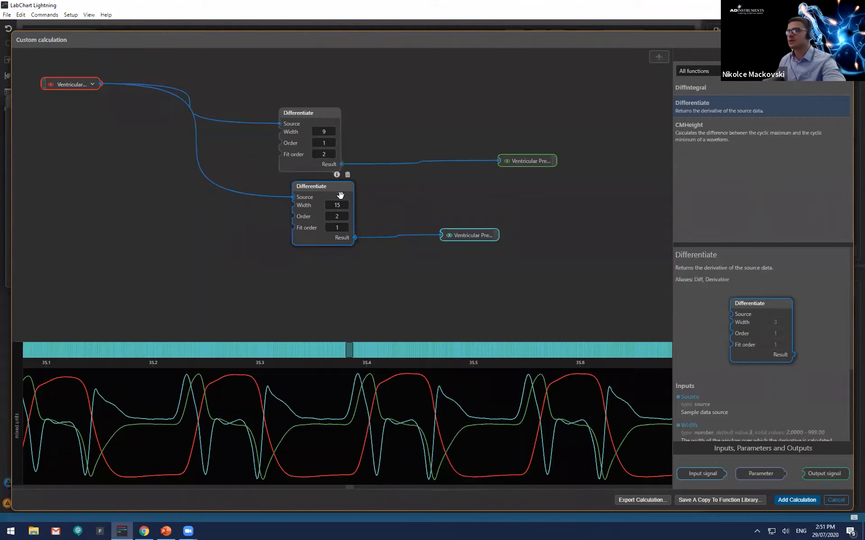
pyautogui.moveTo(494, 235); pyautogui.dragTo(505, 214)
pyautogui.moveTo(328, 112); pyautogui.dragTo(355, 97)
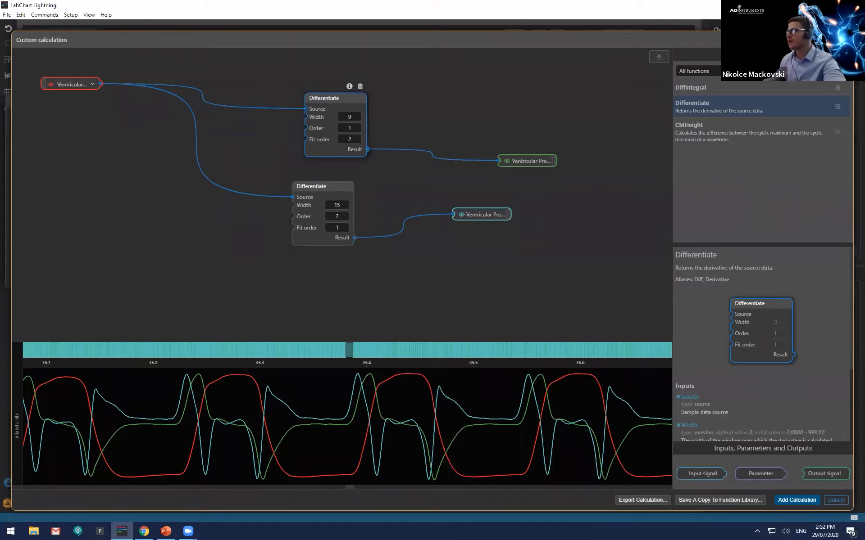
# Find the CMRate function, add it below the second Differentiate function, and view its description
pyautogui.click(802, 71)
pyautogui.press('BackSpace')
pyautogui.press('BackSpace')
pyautogui.press('BackSpace')
pyautogui.press('BackSpace')
pyautogui.write('cm')
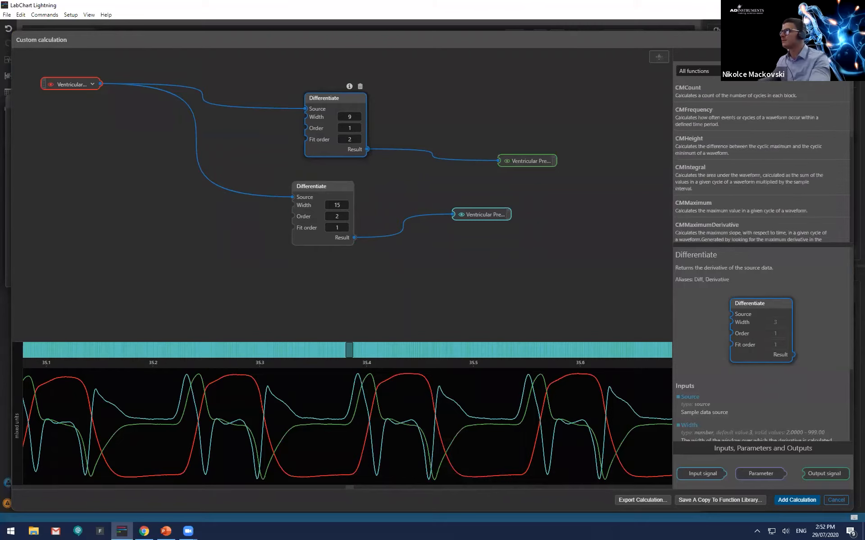
pyautogui.write('r')
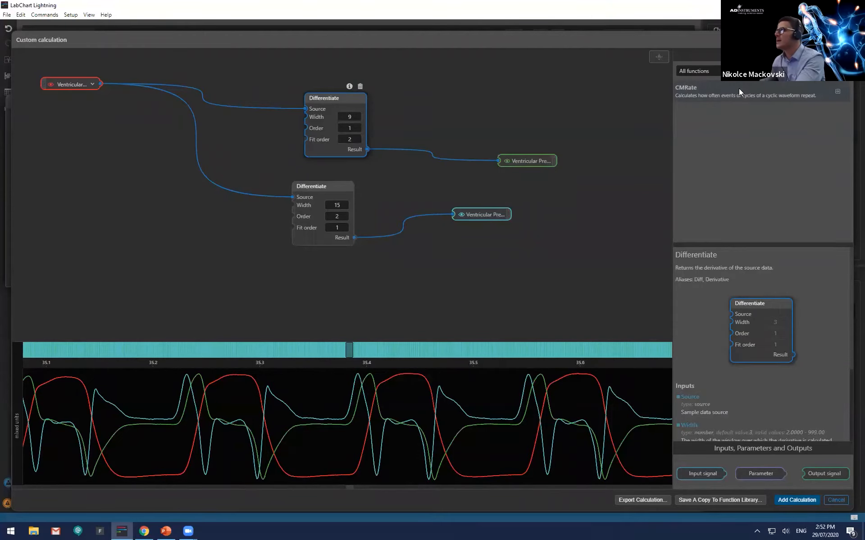
pyautogui.moveTo(739, 88); pyautogui.dragTo(331, 274)
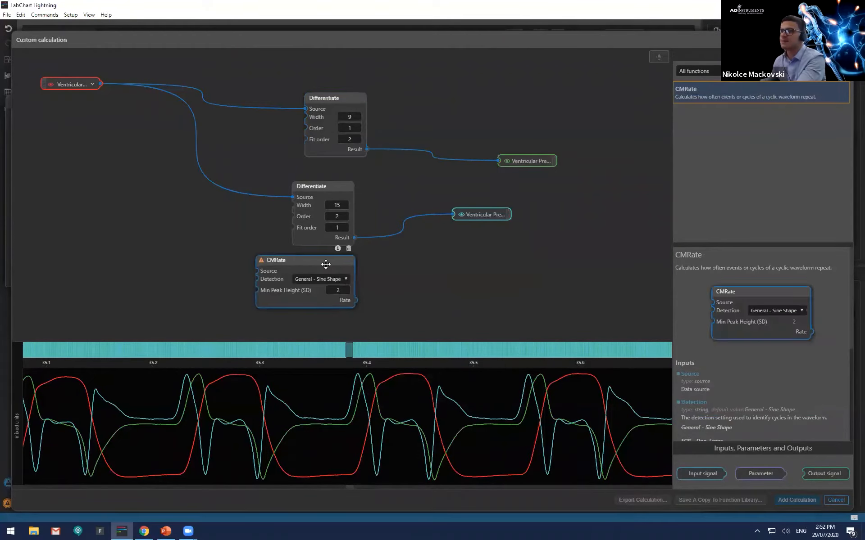
pyautogui.click(342, 248)
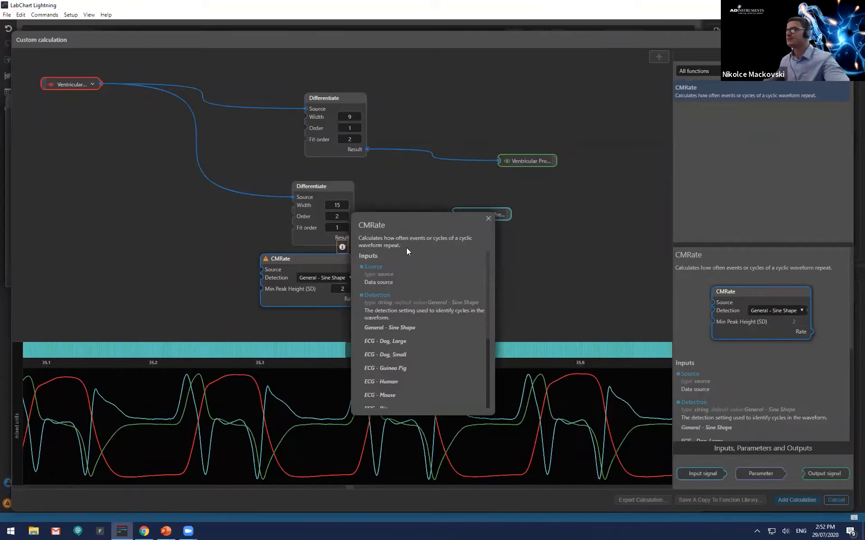
pyautogui.click(488, 219)
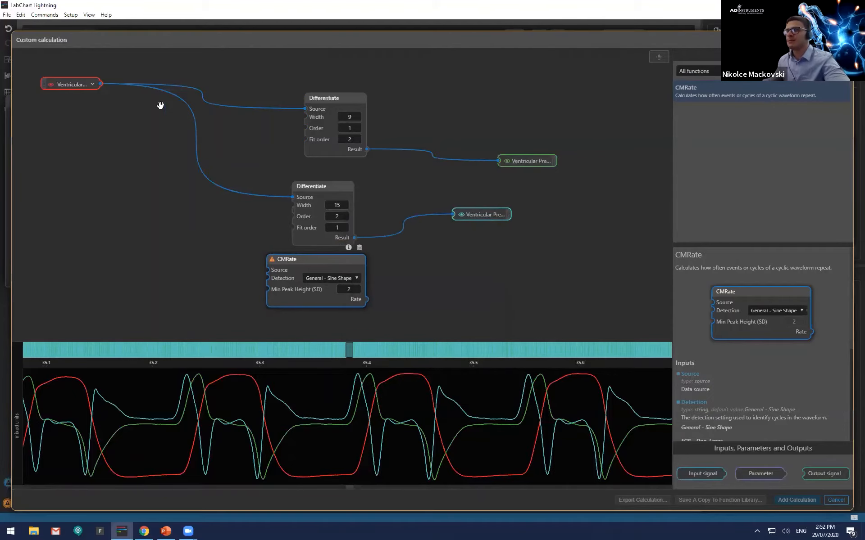
# Connect the Ventricular Pressure input to CMRate's source and feed its rate into a new output signal, keeping General - Sine Shape detection
pyautogui.moveTo(101, 85); pyautogui.dragTo(266, 270)
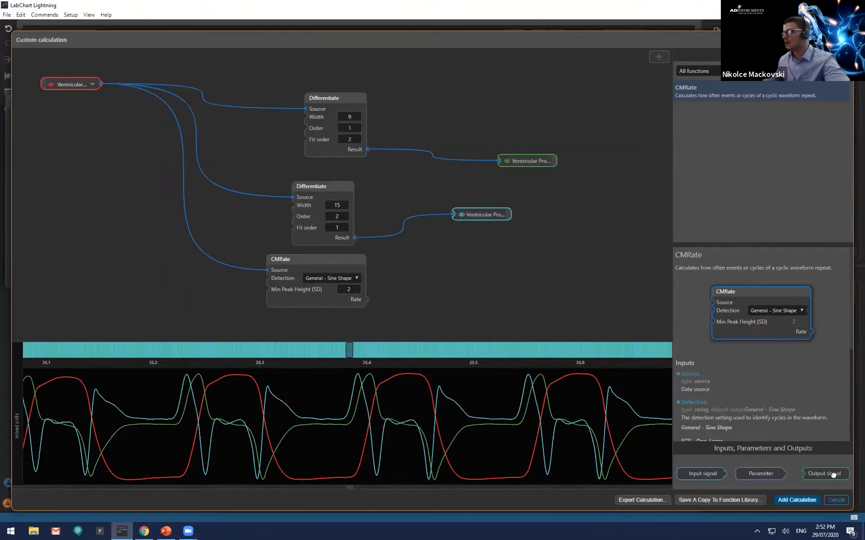
pyautogui.moveTo(832, 475); pyautogui.dragTo(450, 290)
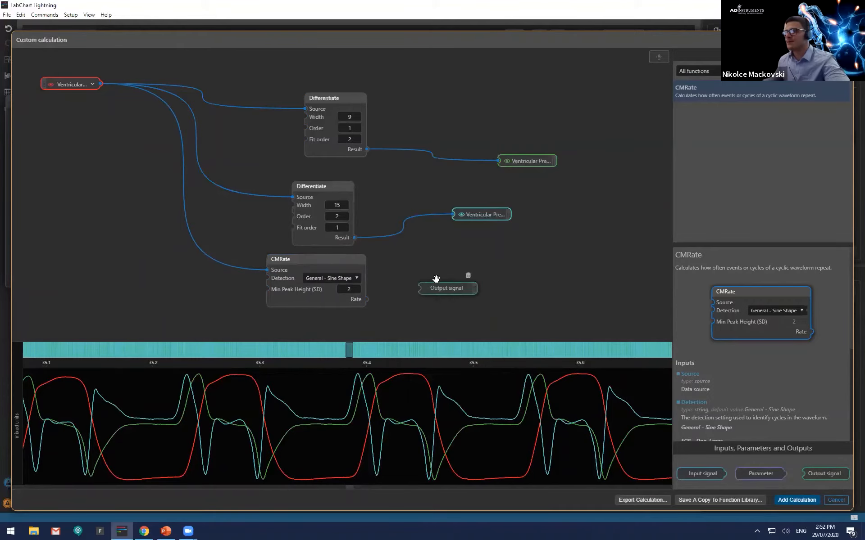
pyautogui.click(328, 277)
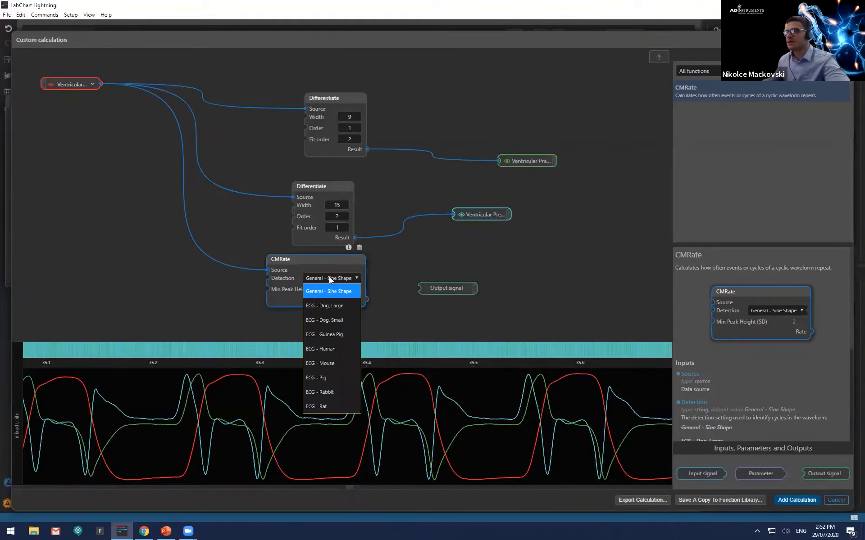
pyautogui.click(337, 278)
pyautogui.moveTo(368, 300); pyautogui.dragTo(422, 289)
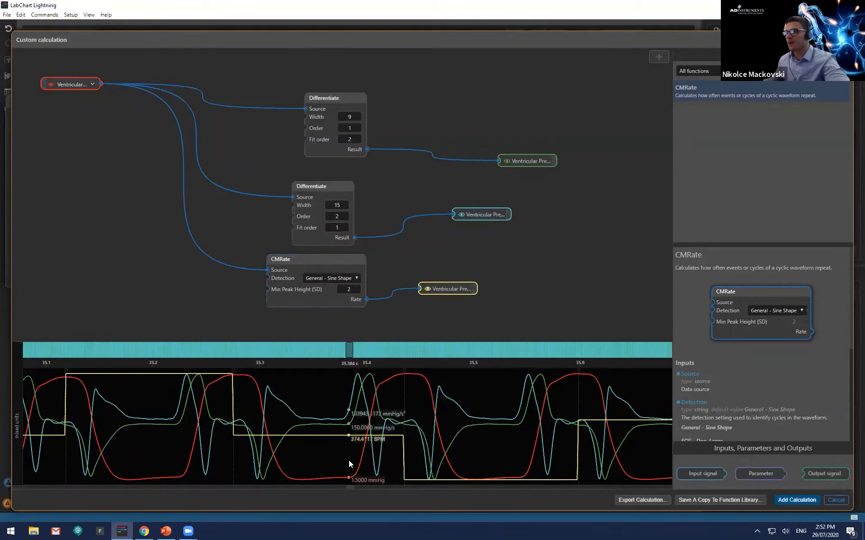
pyautogui.scroll(-5, 349, 460)
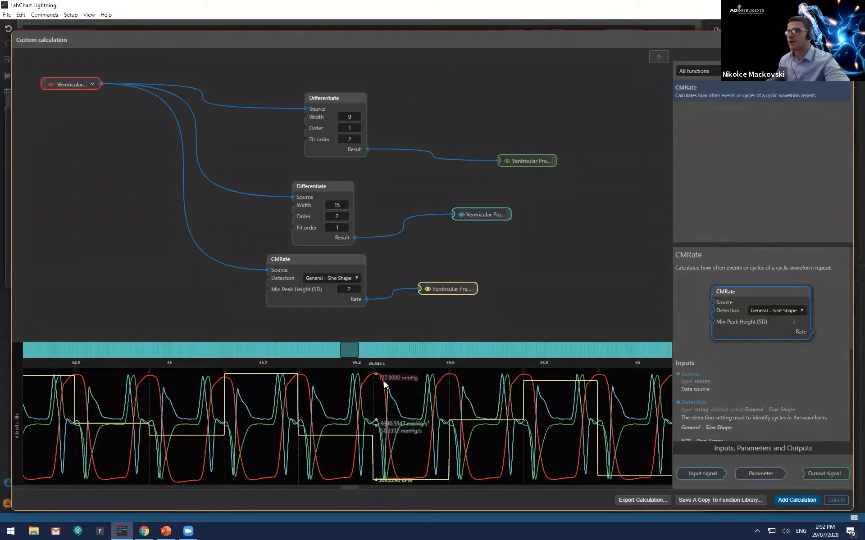
# Tidy the positions of the second Differentiate, CMRate and rate output nodes, and add the calculation to the recording
pyautogui.click(351, 291)
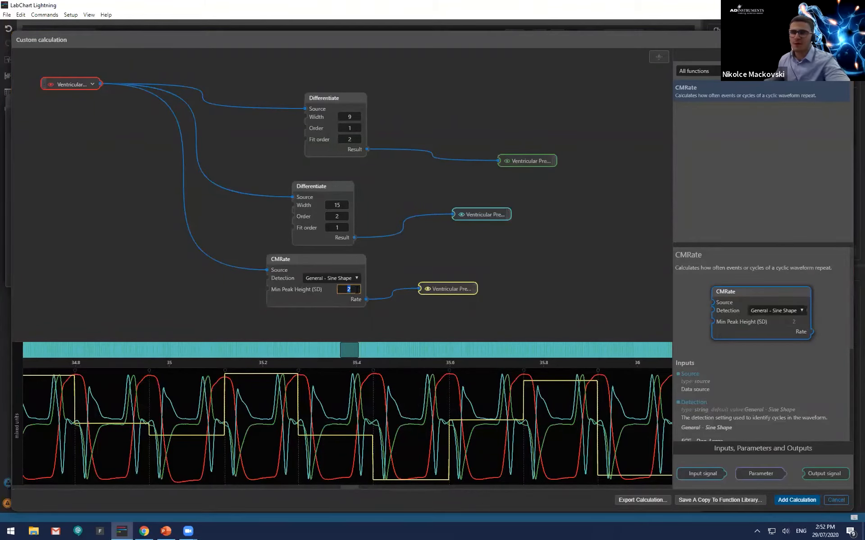
pyautogui.click(348, 264)
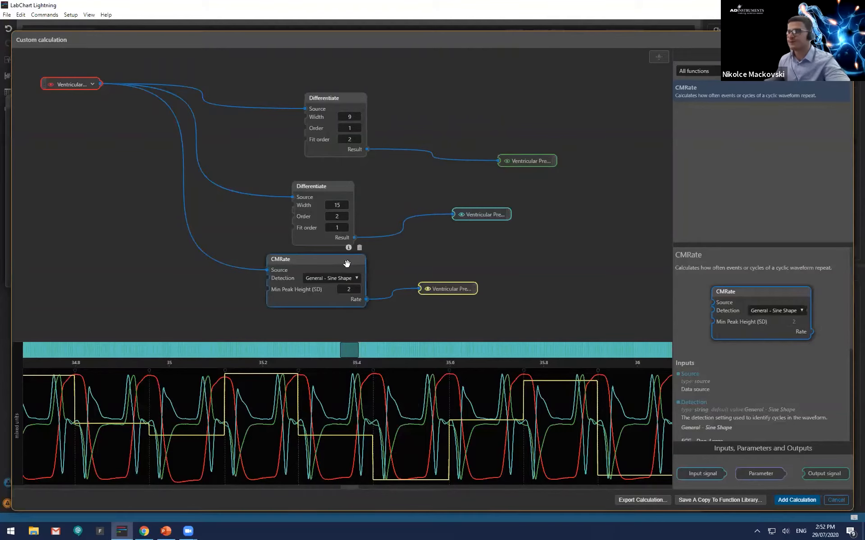
pyautogui.moveTo(341, 263); pyautogui.dragTo(346, 264)
pyautogui.moveTo(335, 190); pyautogui.dragTo(347, 182)
pyautogui.click(350, 262)
pyautogui.moveTo(350, 262); pyautogui.dragTo(358, 256)
pyautogui.moveTo(474, 291)
pyautogui.mouseDown()
pyautogui.moveTo(487, 282)
pyautogui.moveTo(480, 293)
pyautogui.mouseUp()
pyautogui.click(796, 501)
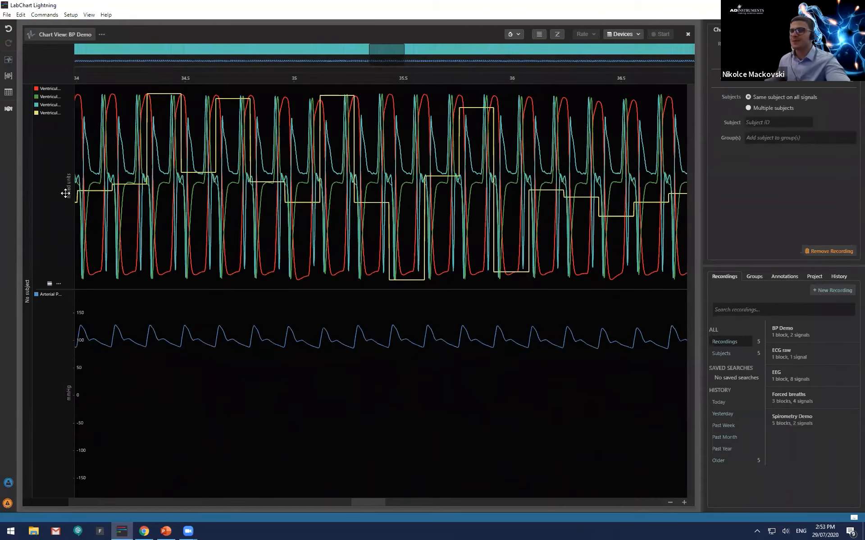
# Move the second derivative and rate signals into separate channels of their own below Arterial Pressure, and auto-scale the channels
pyautogui.scroll(-7, 69, 188)
pyautogui.scroll(3, 311, 207)
pyautogui.scroll(1, 311, 208)
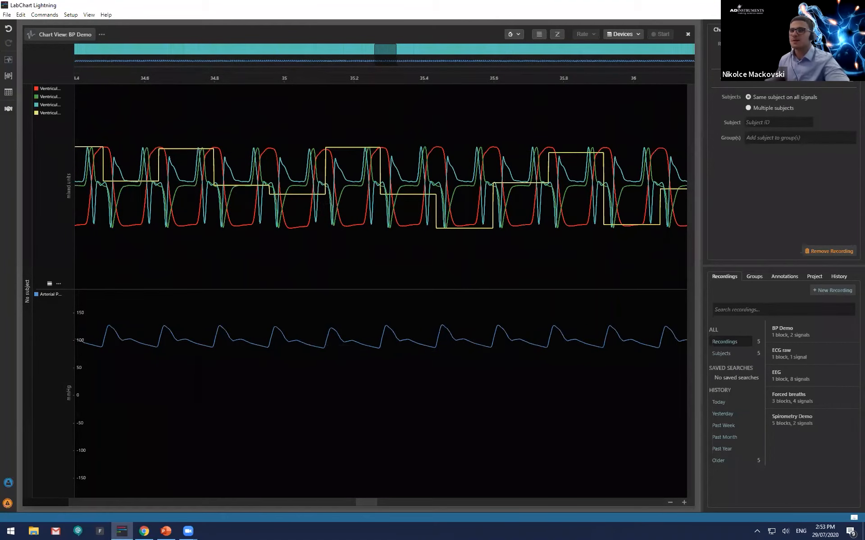
pyautogui.moveTo(50, 113)
pyautogui.mouseDown()
pyautogui.moveTo(87, 112)
pyautogui.moveTo(58, 312)
pyautogui.mouseUp()
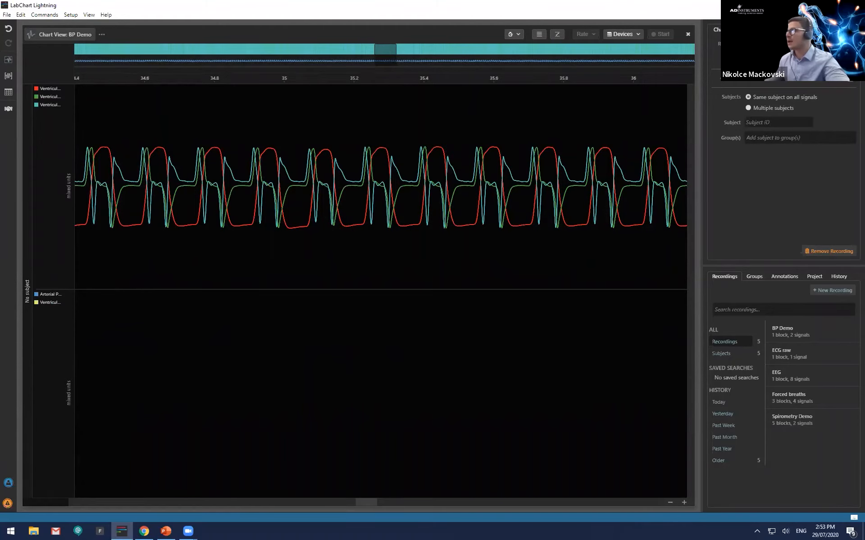
pyautogui.click(848, 82)
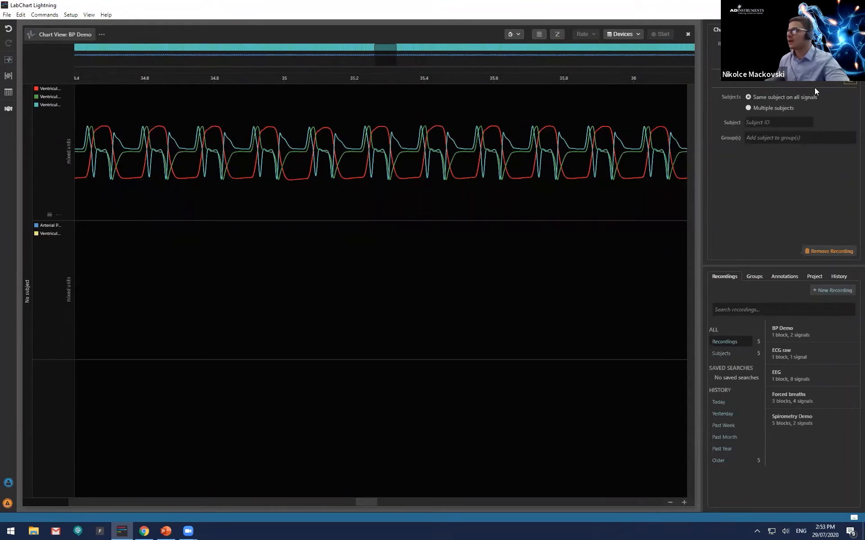
pyautogui.moveTo(51, 105); pyautogui.dragTo(57, 335)
pyautogui.moveTo(50, 199); pyautogui.dragTo(50, 425)
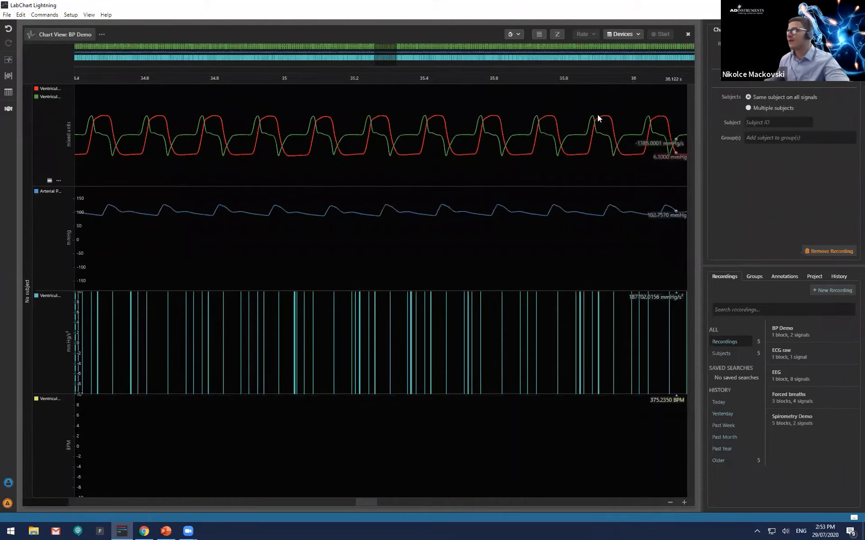
pyautogui.click(557, 35)
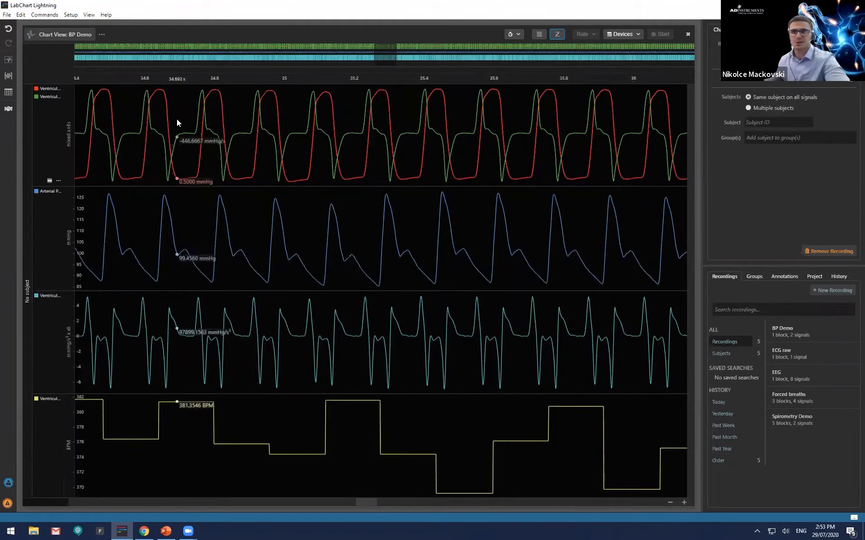
# Reopen the custom calculation behind the first derivative signal to review its node graph
pyautogui.click(48, 96)
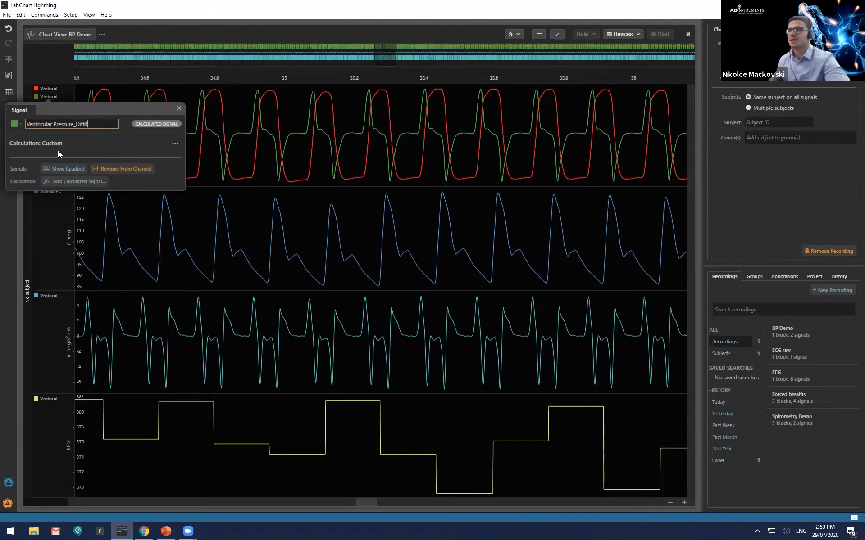
pyautogui.click(175, 144)
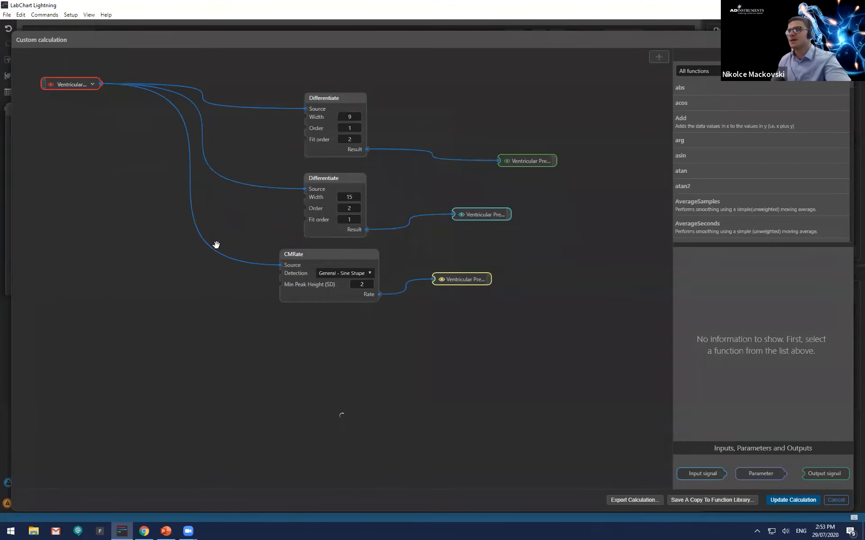
pyautogui.moveTo(321, 262); pyautogui.dragTo(327, 259)
pyautogui.moveTo(533, 258); pyautogui.dragTo(540, 246)
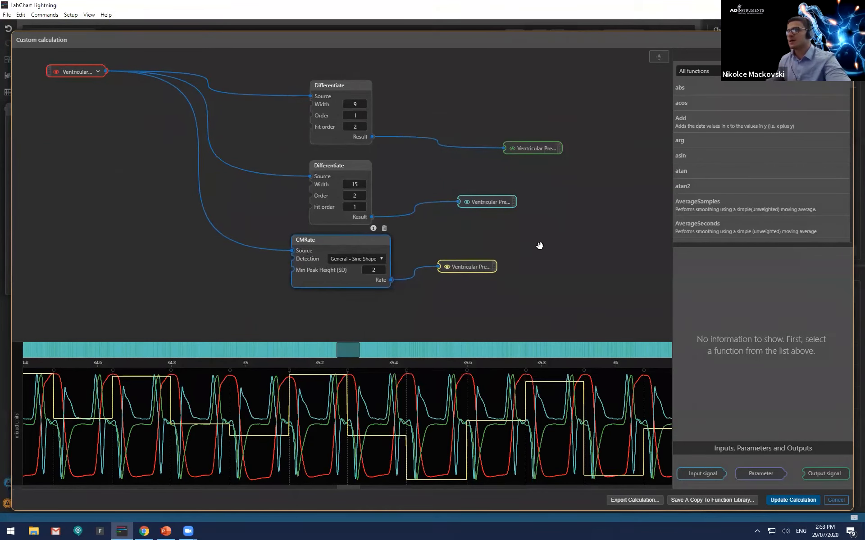
# Try adding another input signal and view its recorded and calculated source choices, delete it, and cancel the calculation edit
pyautogui.moveTo(707, 475); pyautogui.dragTo(141, 312)
pyautogui.click(130, 285)
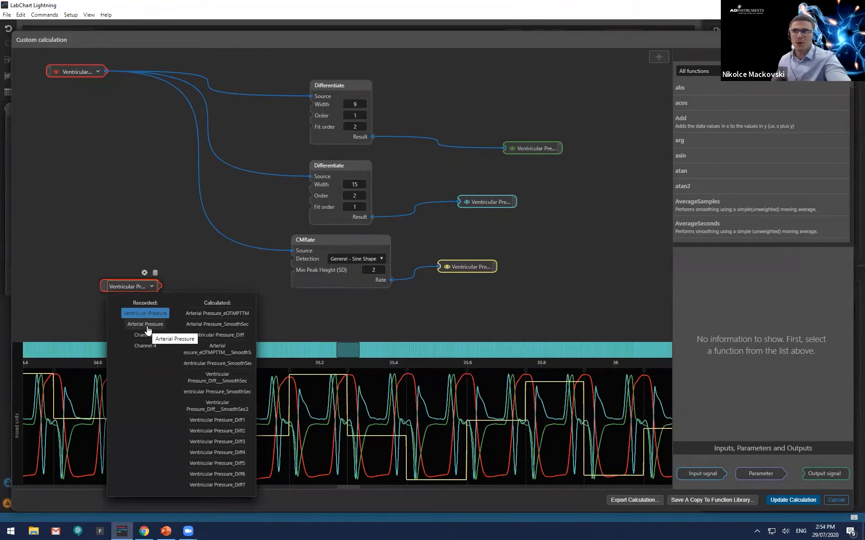
pyautogui.click(155, 270)
pyautogui.click(157, 272)
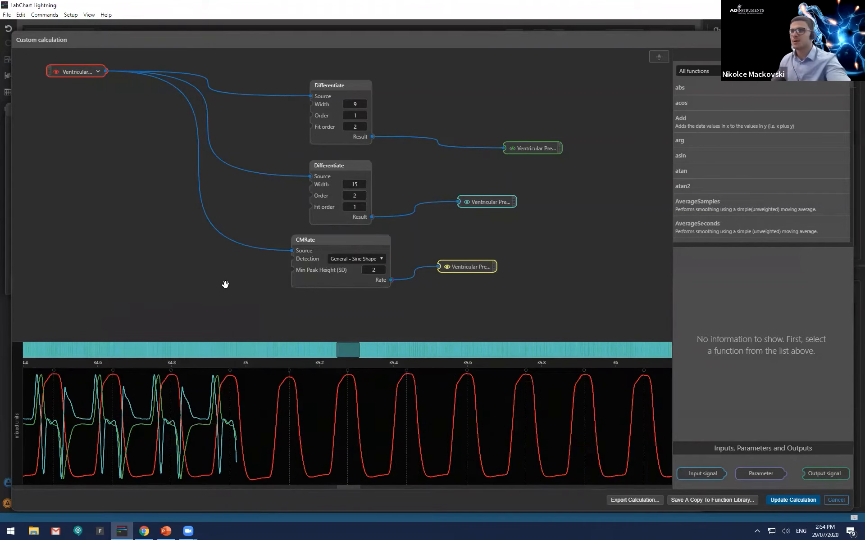
pyautogui.moveTo(213, 280); pyautogui.dragTo(222, 283)
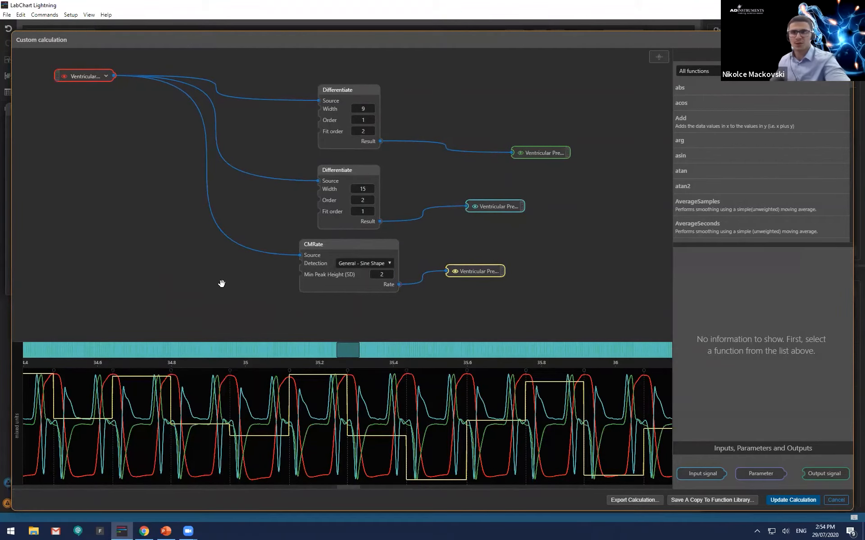
pyautogui.click(836, 500)
pyautogui.click(449, 109)
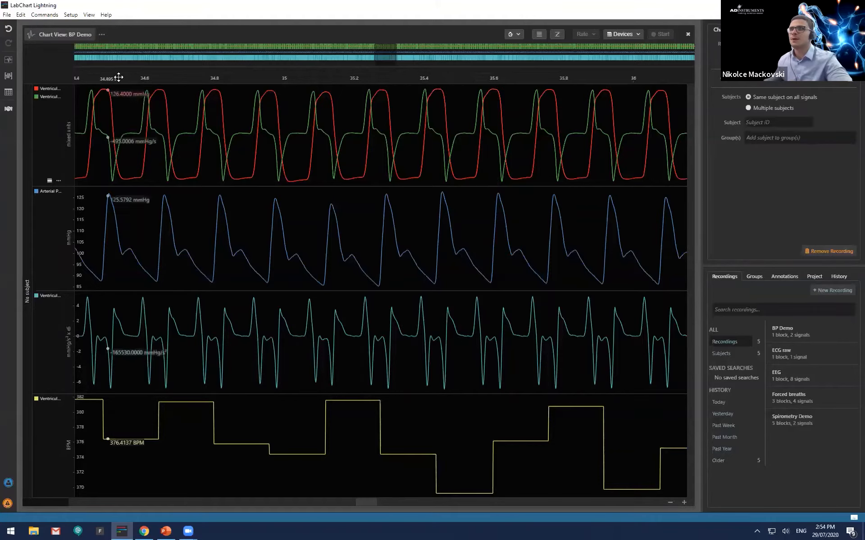
# Open the EEG recording and zoom in on the time axis of its signals
pyautogui.click(808, 379)
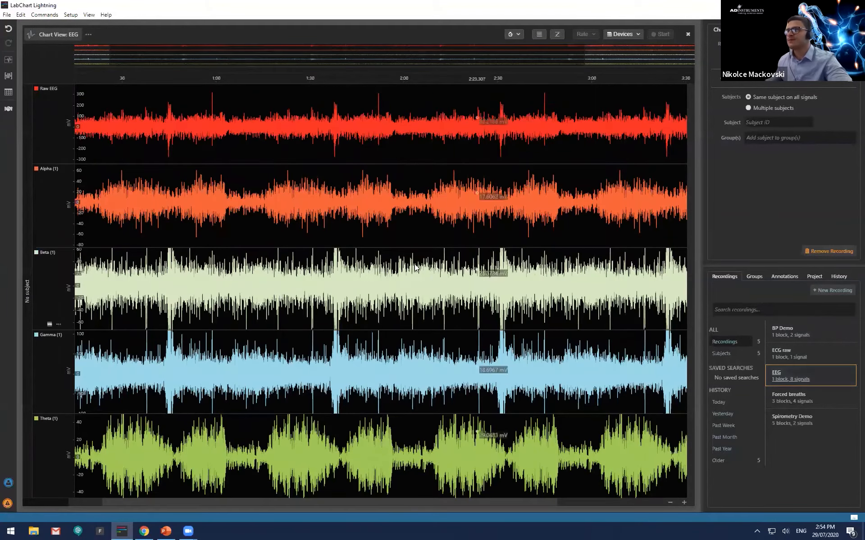
pyautogui.scroll(2, 389, 233)
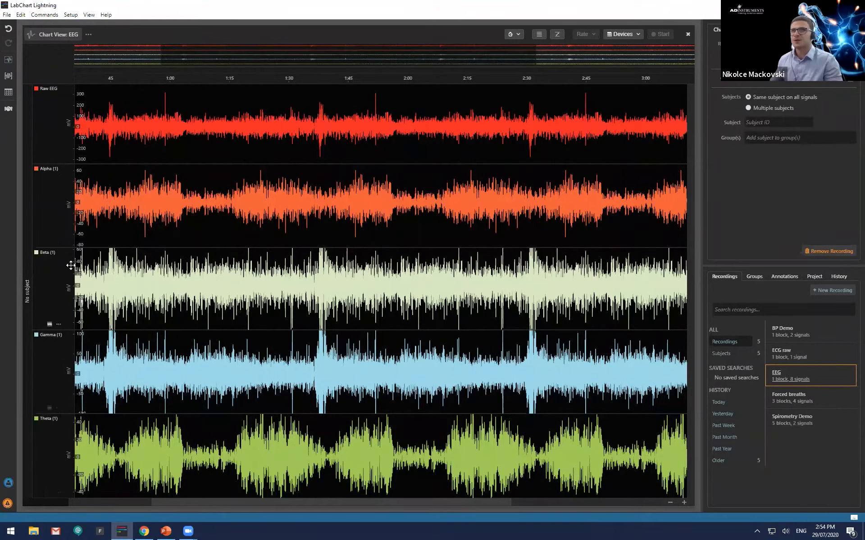
# Review the low and high frequency settings of the Alpha signal's bandpass calculation, and cancel without changes
pyautogui.click(55, 169)
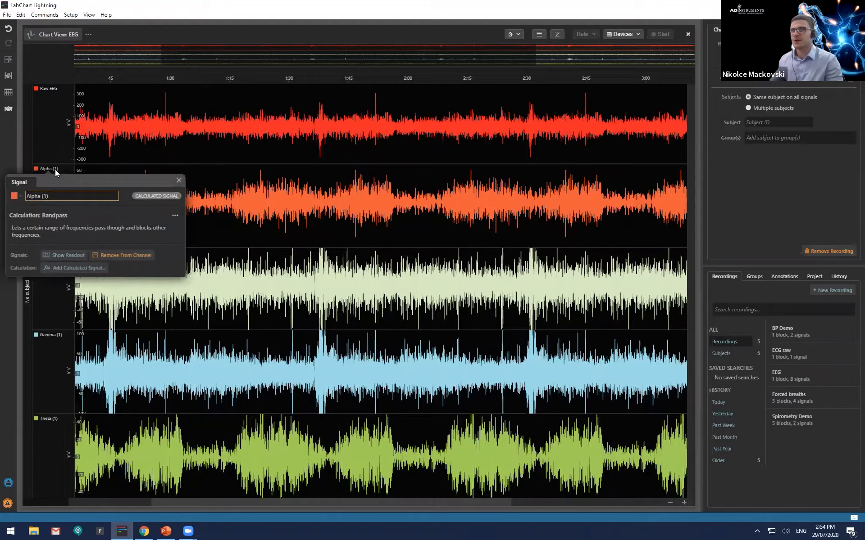
pyautogui.click(177, 225)
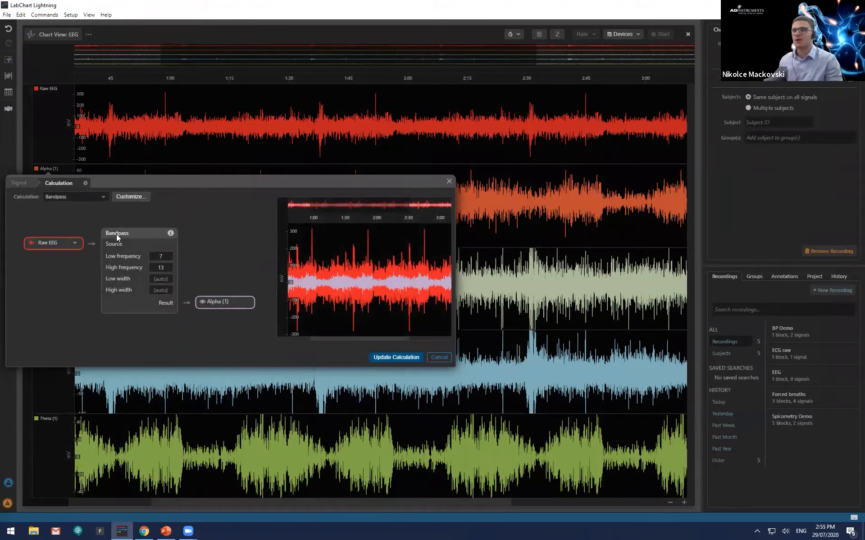
pyautogui.click(167, 255)
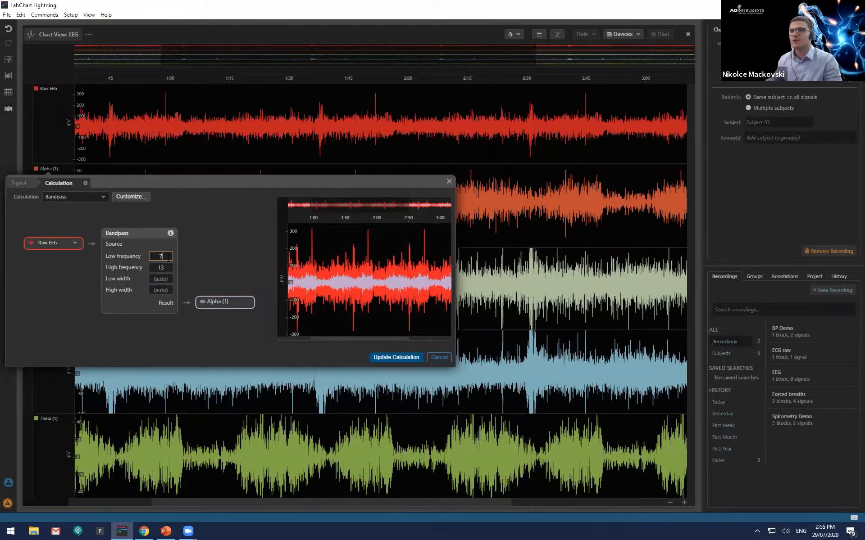
pyautogui.click(170, 258)
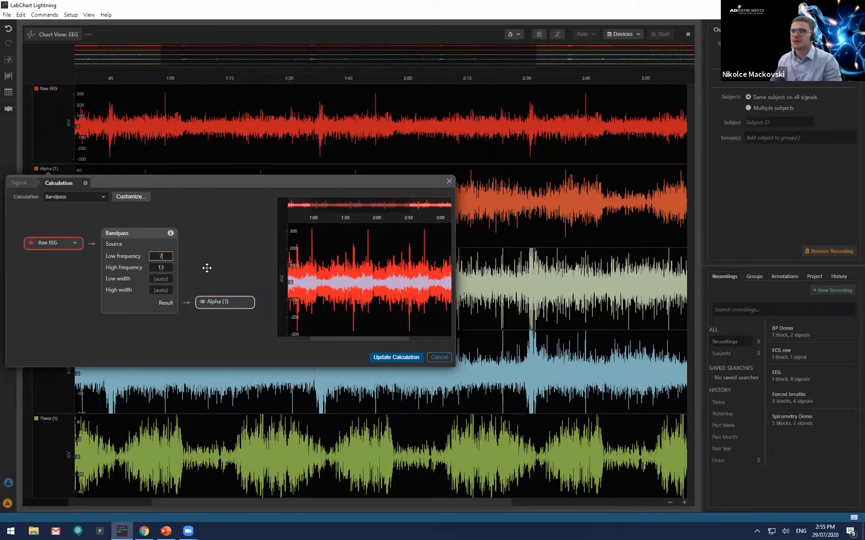
pyautogui.scroll(2, 380, 288)
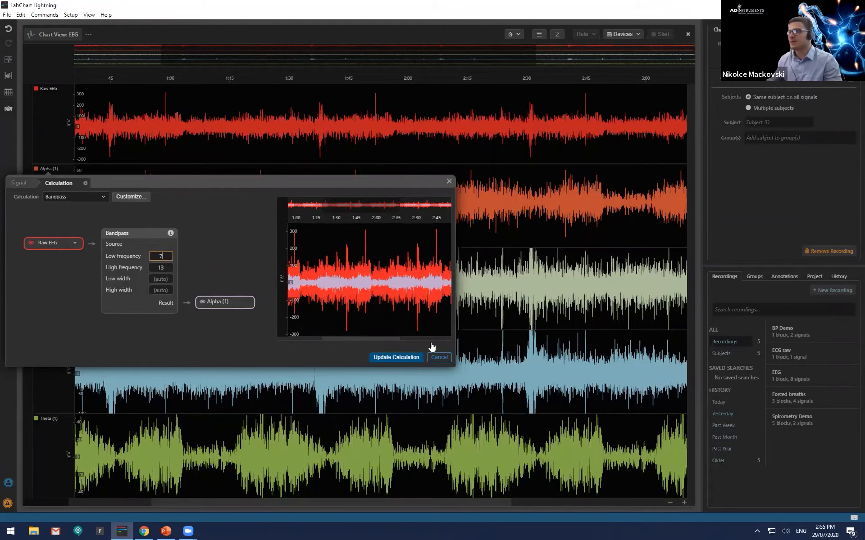
pyautogui.click(439, 357)
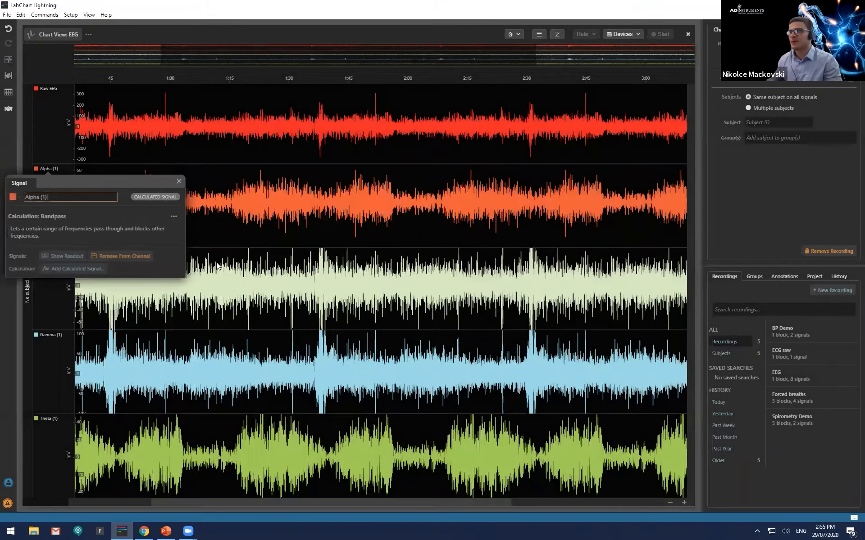
# Check the low and high frequency limits of the Gamma signal's bandpass calculation and close it
pyautogui.click(48, 336)
pyautogui.click(175, 383)
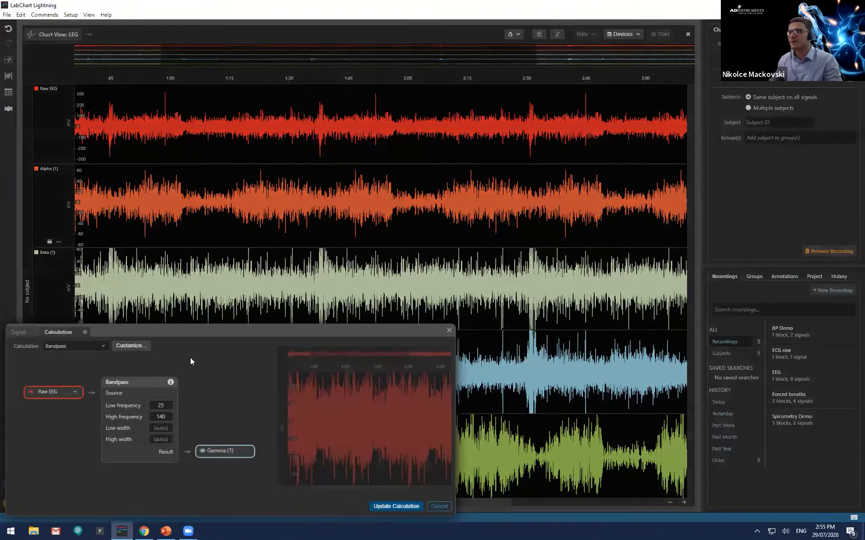
pyautogui.click(164, 417)
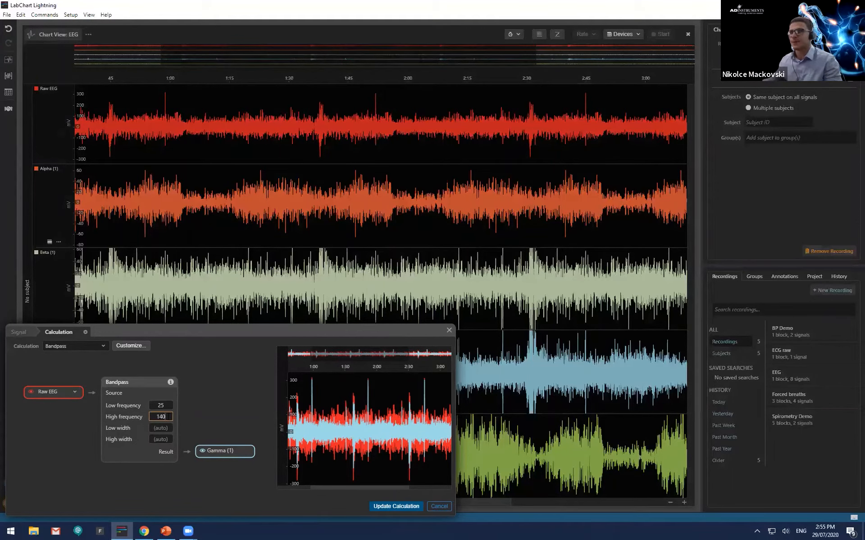
pyautogui.click(163, 405)
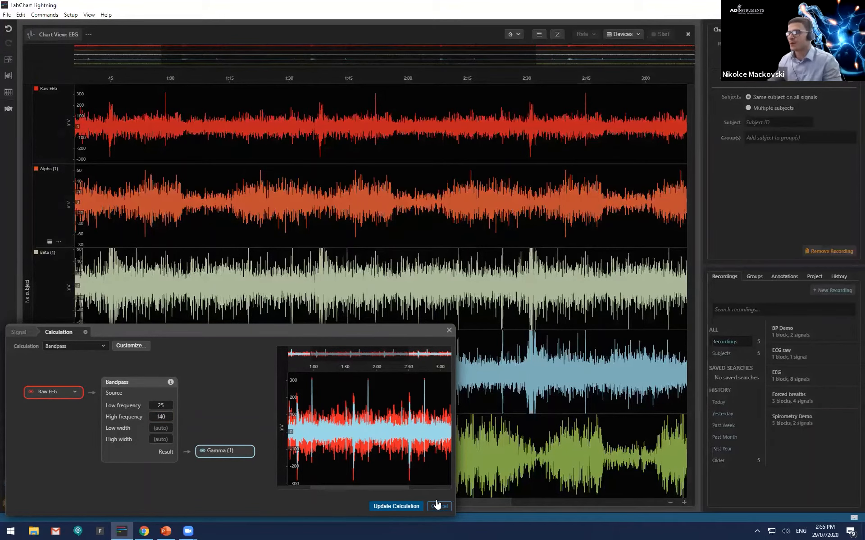
pyautogui.click(417, 507)
pyautogui.click(179, 347)
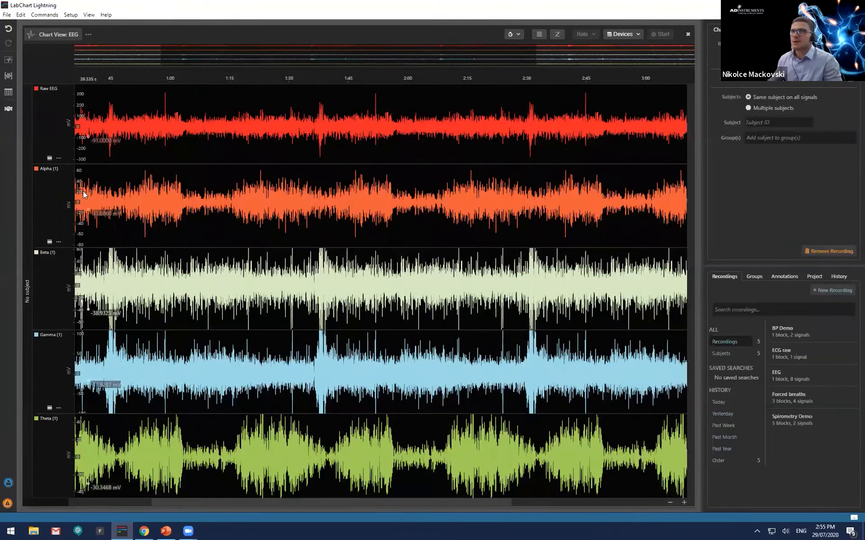
# Overlay the Alpha signal on the Beta signal's channel and zoom in slightly on the time axis
pyautogui.moveTo(85, 191); pyautogui.dragTo(72, 262)
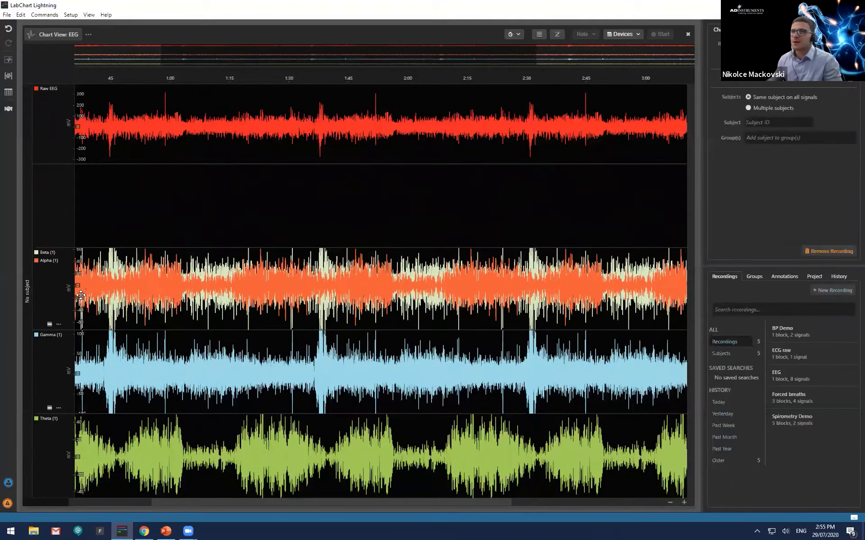
pyautogui.scroll(4, 298, 280)
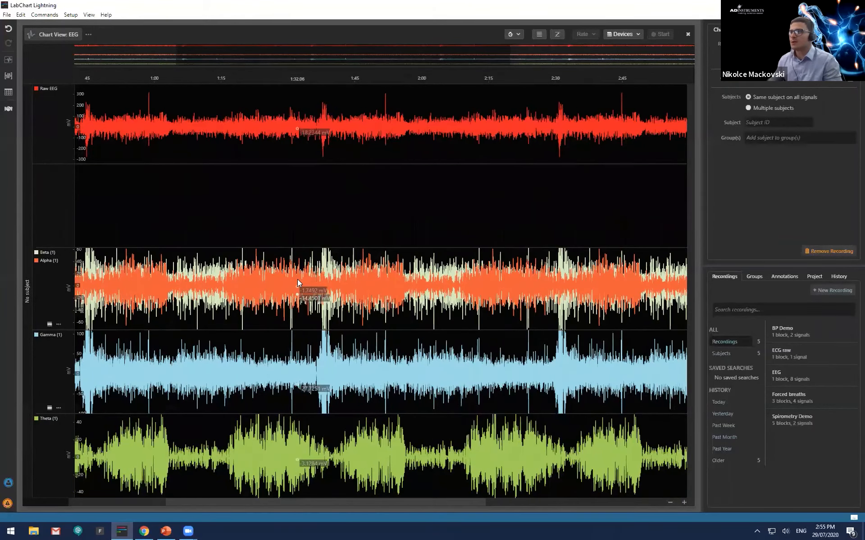
pyautogui.scroll(6, 298, 279)
pyautogui.scroll(-7, 298, 279)
pyautogui.scroll(5, 306, 198)
pyautogui.scroll(-5, 306, 199)
pyautogui.scroll(-2, 307, 199)
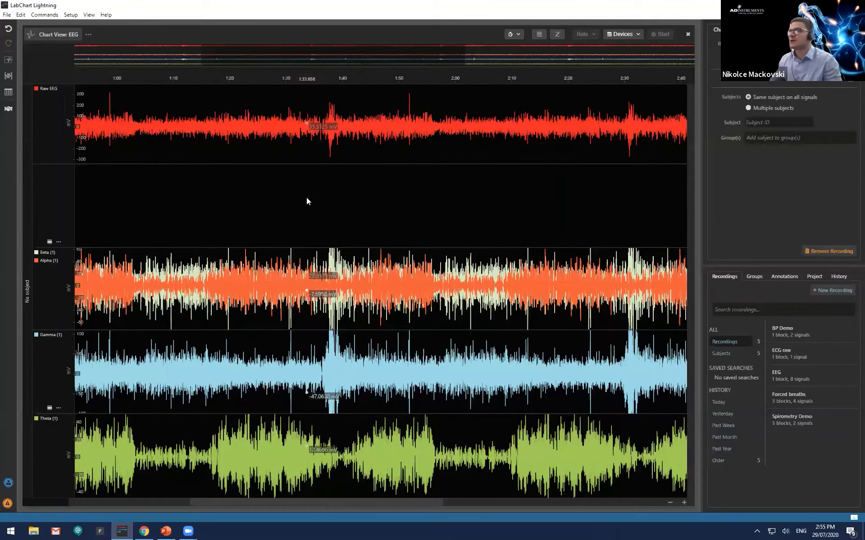
# Start a custom calculated signal from Raw EEG and move the output node well away from the input to make room for functions
pyautogui.click(51, 88)
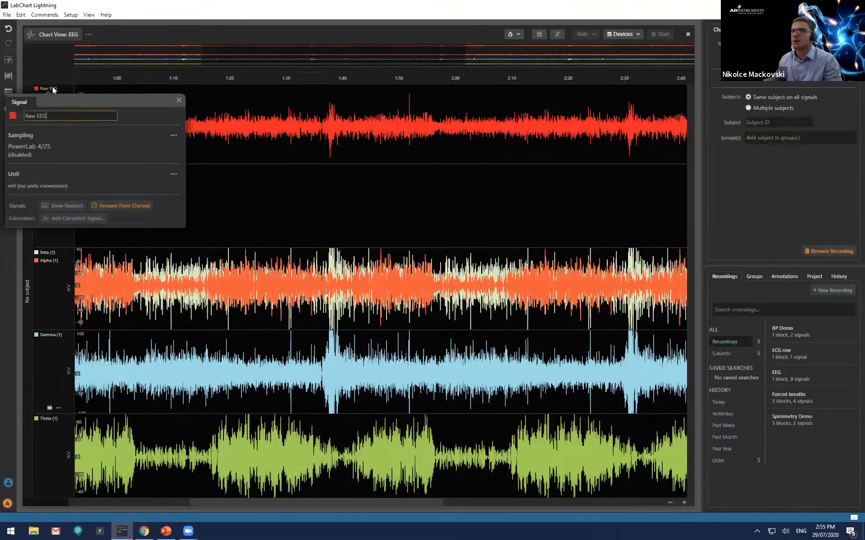
pyautogui.click(80, 219)
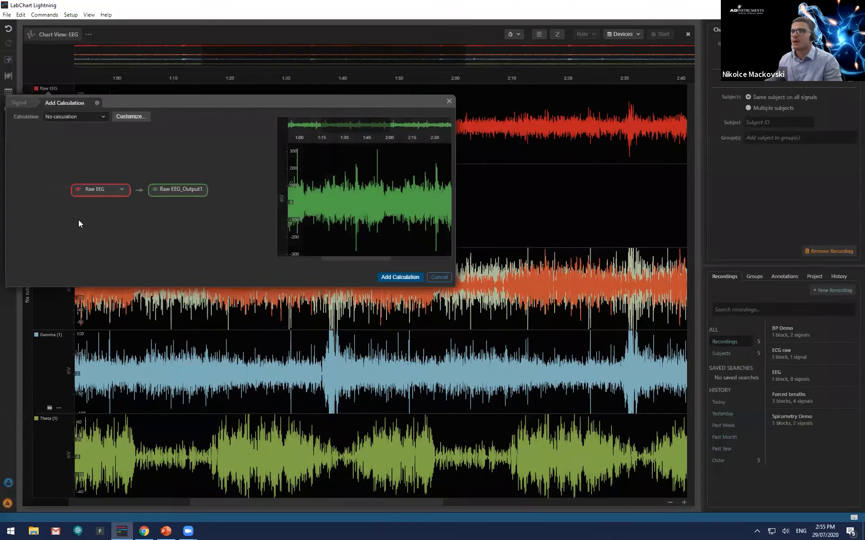
pyautogui.click(130, 117)
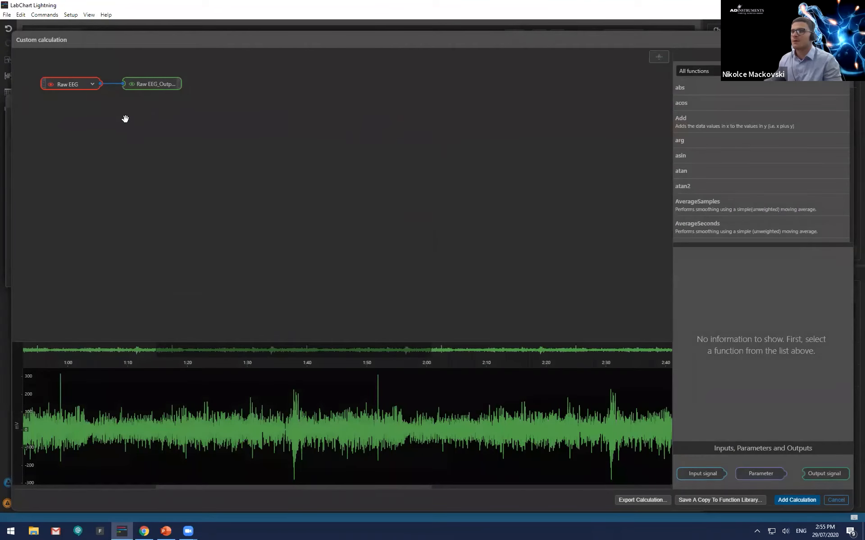
pyautogui.moveTo(178, 82); pyautogui.dragTo(569, 264)
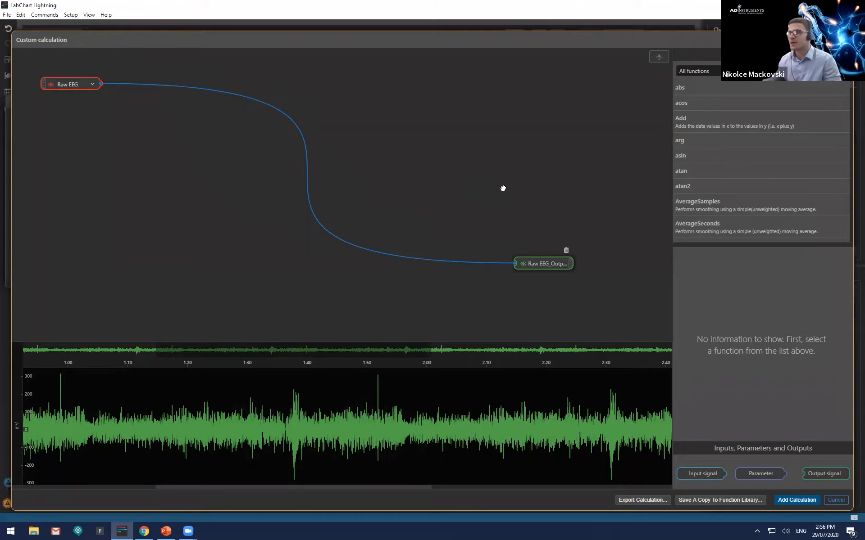
pyautogui.moveTo(503, 188); pyautogui.dragTo(505, 188)
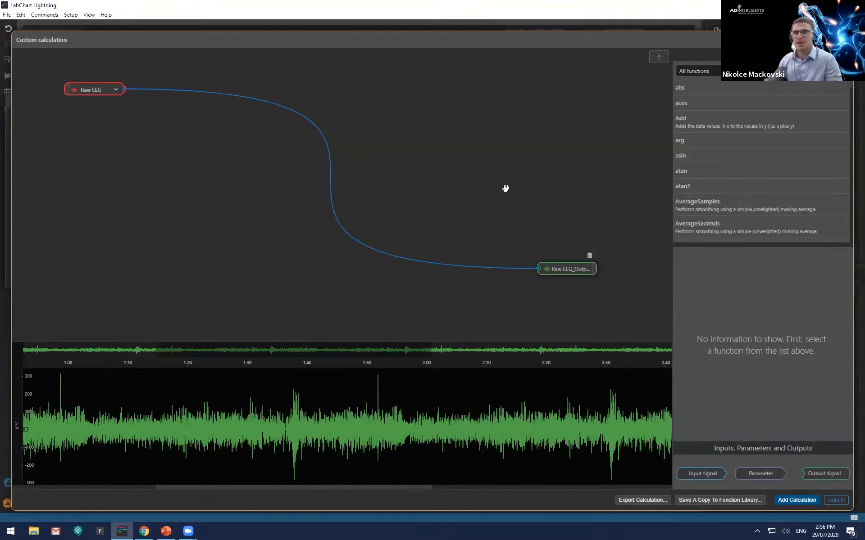
pyautogui.moveTo(507, 163); pyautogui.dragTo(508, 168)
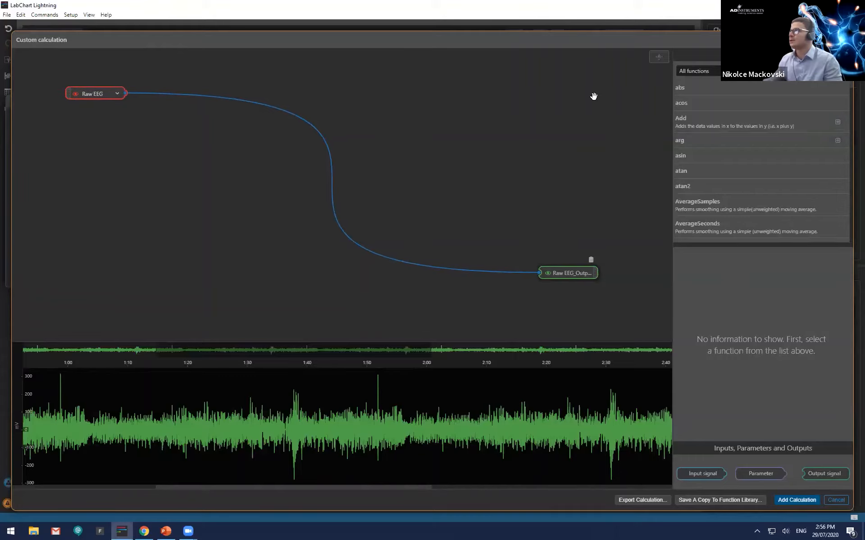
# Search the calculation functions for "power" and "squ" to find one that squares the signal
pyautogui.click(791, 70)
pyautogui.write('power')
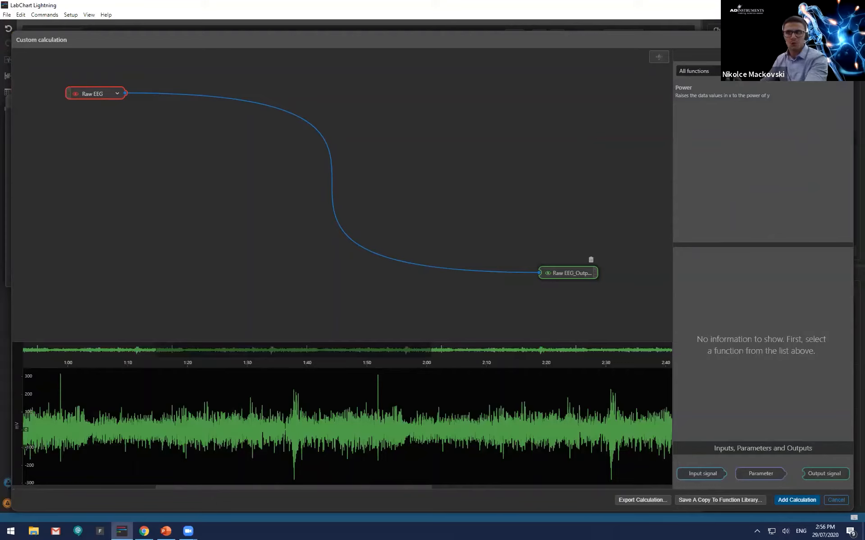
pyautogui.press('BackSpace')
pyautogui.press('BackSpace')
pyautogui.press('BackSpace')
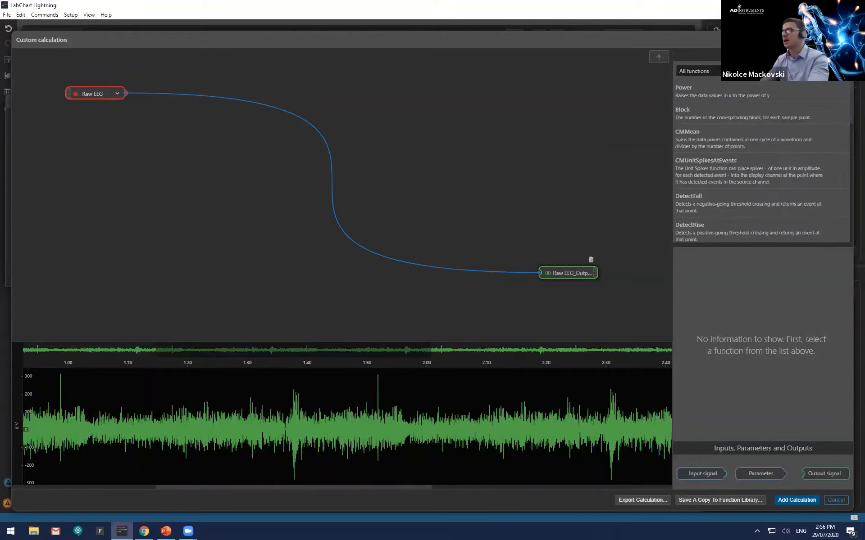
pyautogui.press('BackSpace')
pyautogui.press('BackSpace')
pyautogui.write('squ')
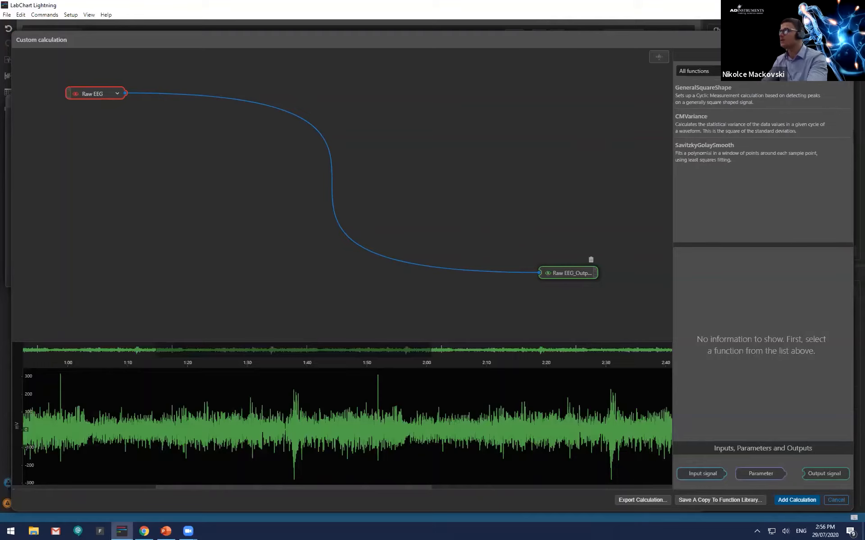
pyautogui.press('BackSpace')
pyautogui.press('BackSpace')
pyautogui.press('BackSpace')
# Insert a Power function between Raw EEG and the output, with its y value set to 2
pyautogui.write('pow')
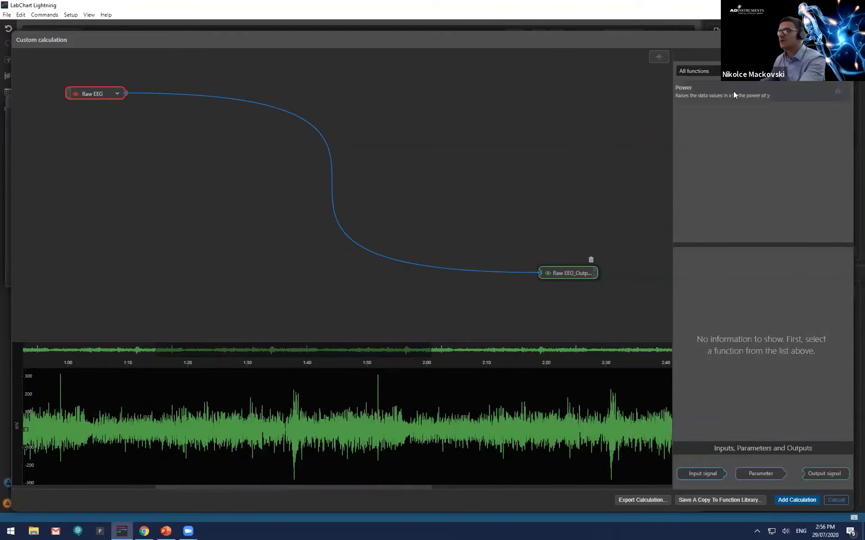
pyautogui.click(714, 72)
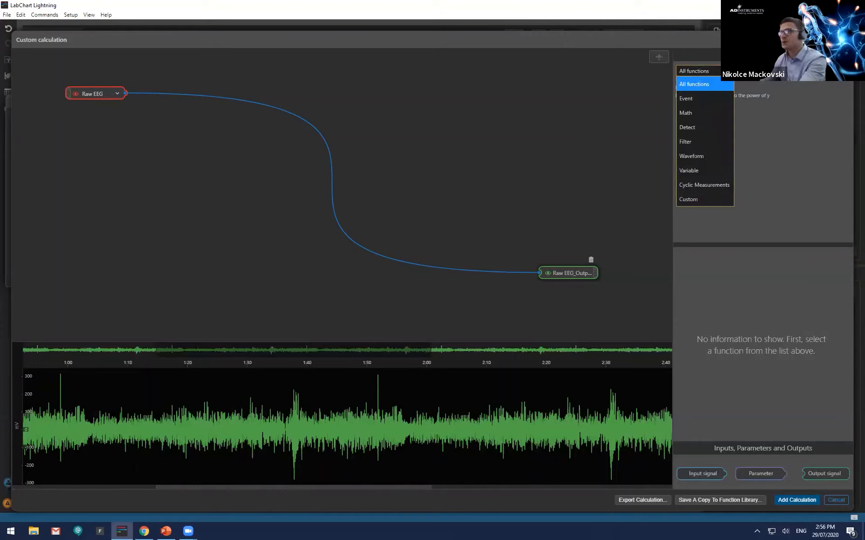
pyautogui.click(727, 74)
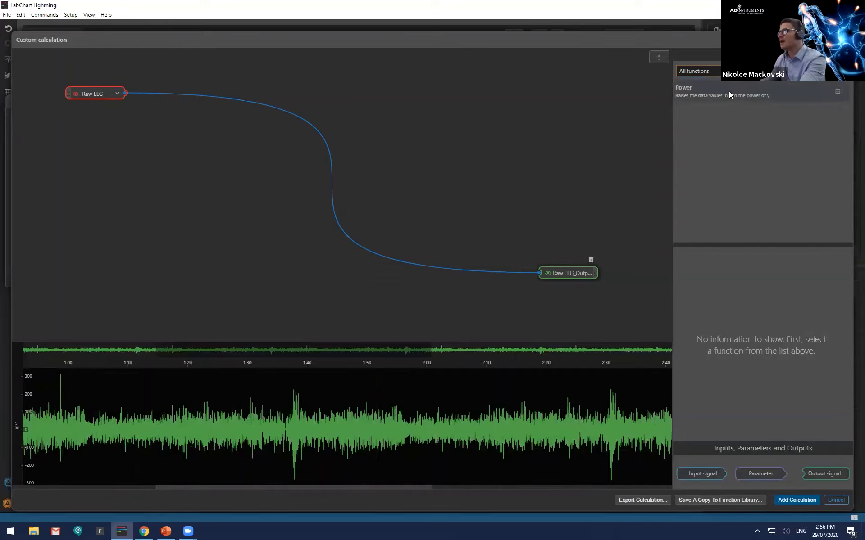
pyautogui.moveTo(730, 94)
pyautogui.mouseDown()
pyautogui.moveTo(371, 143)
pyautogui.moveTo(332, 177)
pyautogui.moveTo(193, 86)
pyautogui.moveTo(184, 106)
pyautogui.moveTo(189, 95)
pyautogui.mouseUp()
pyautogui.click(206, 107)
pyautogui.write('2')
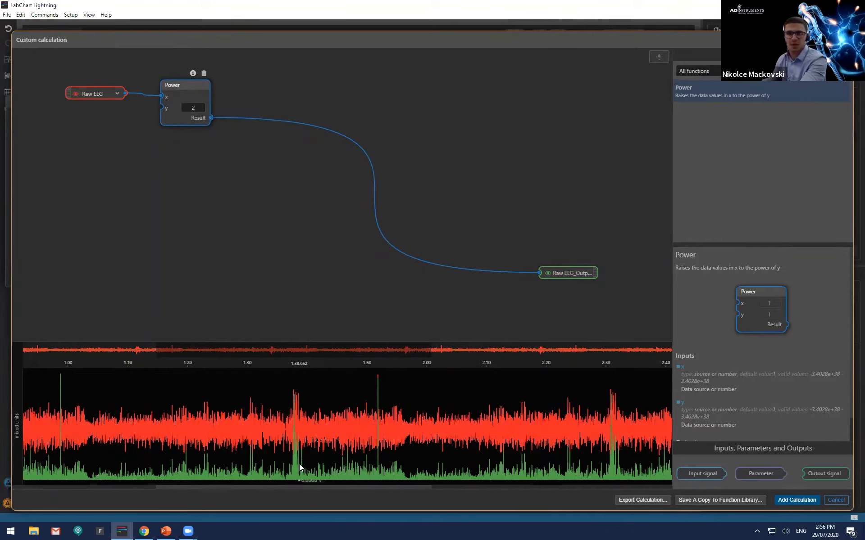
# Insert an AverageSeconds function between the Power function and the output, and open its length value for editing
pyautogui.click(792, 72)
pyautogui.write('average')
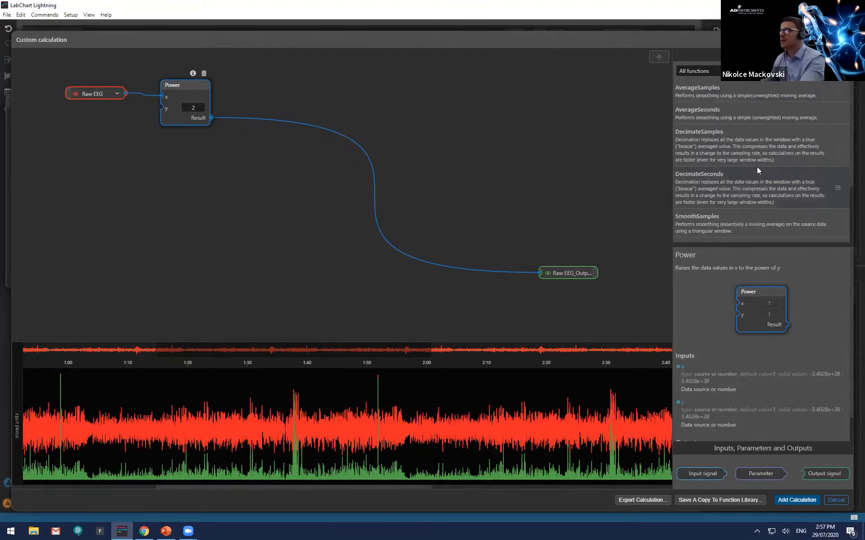
pyautogui.scroll(-1, 756, 168)
pyautogui.scroll(1, 757, 169)
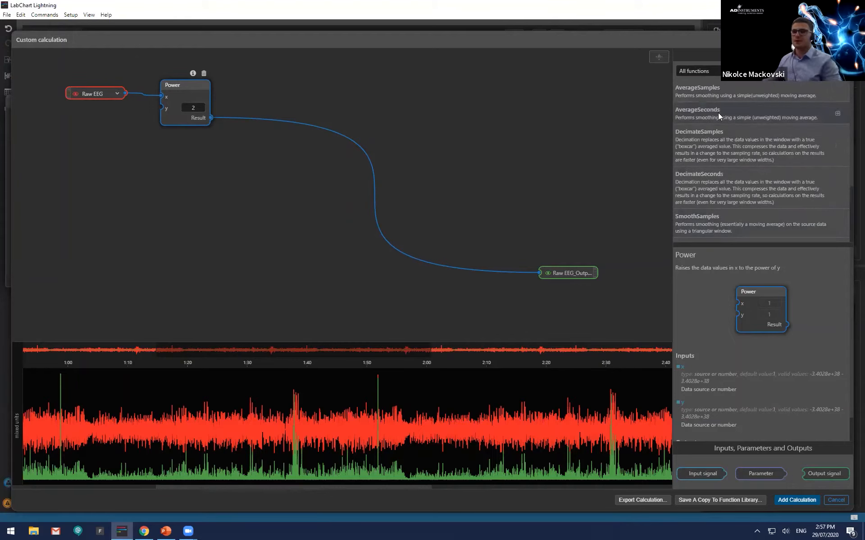
pyautogui.moveTo(718, 113); pyautogui.dragTo(287, 112)
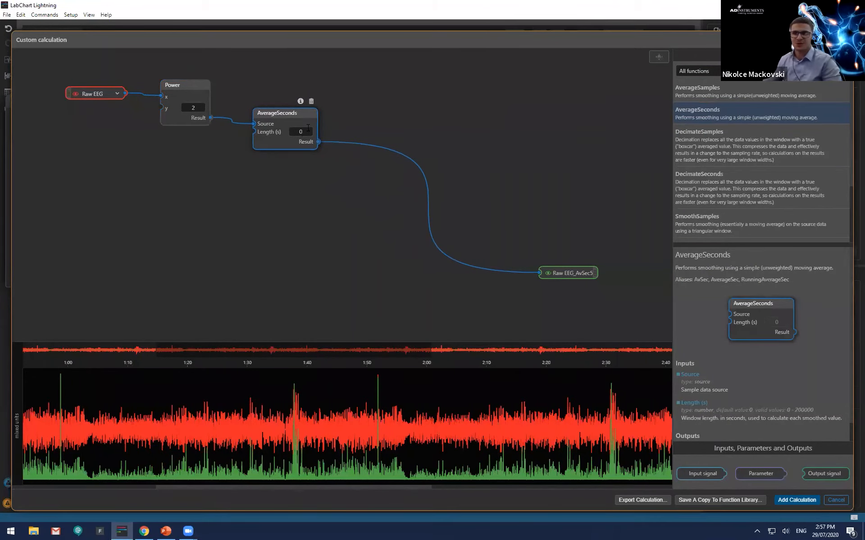
pyautogui.click(308, 128)
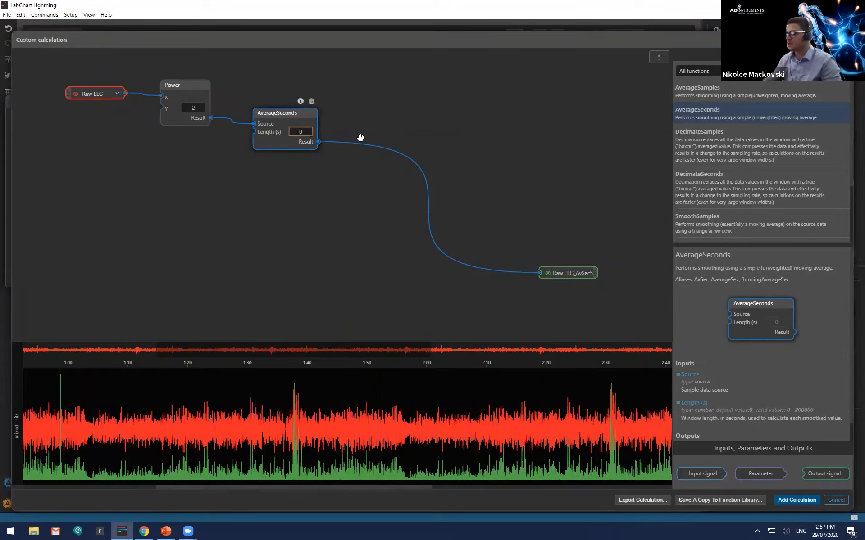
# Set the AverageSeconds window length to 0.5 s and nudge the node slightly away from Power
pyautogui.write('.5')
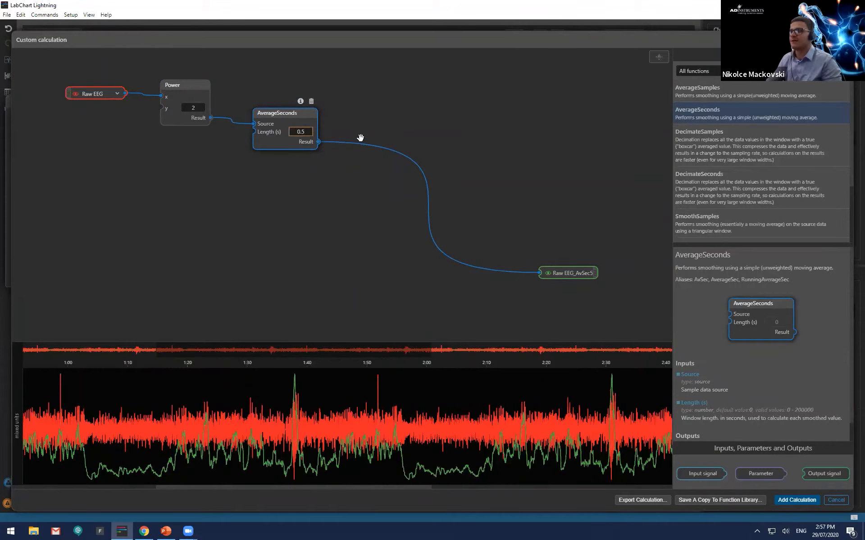
pyautogui.scroll(2, 191, 446)
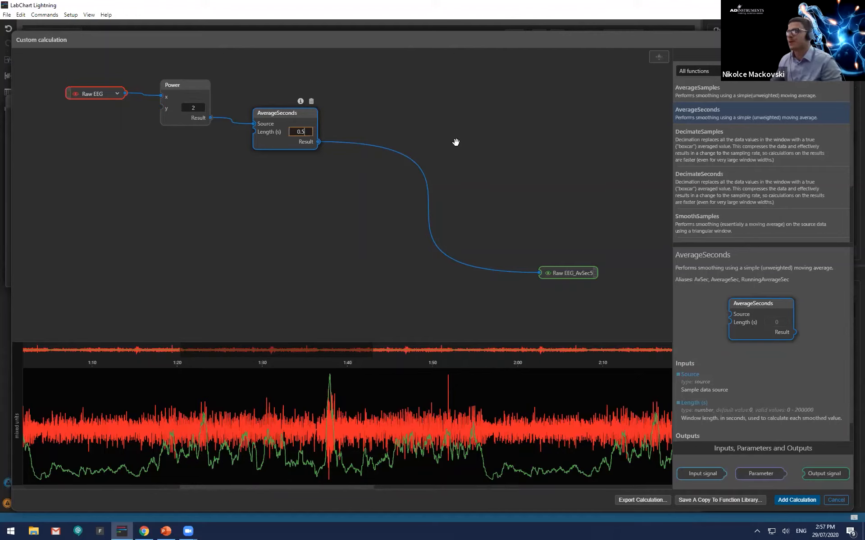
pyautogui.moveTo(299, 123); pyautogui.dragTo(307, 122)
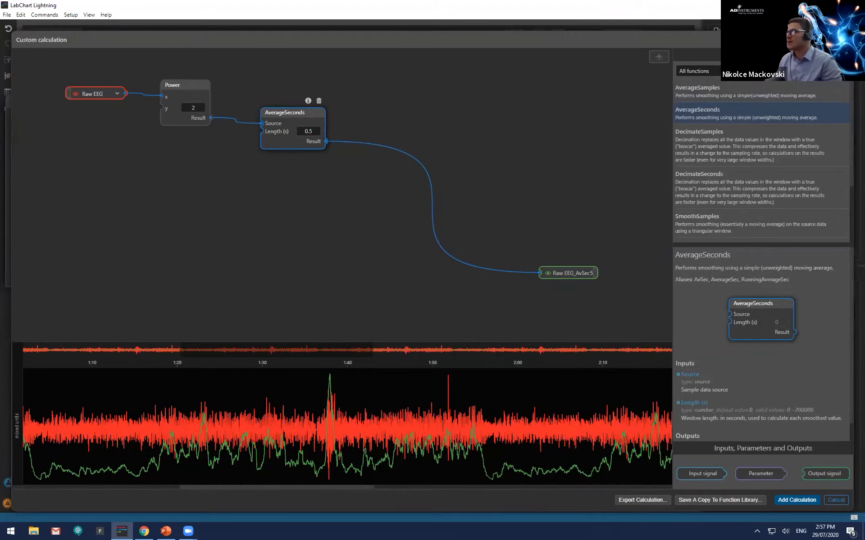
# Insert a sqrt function between AverageSeconds and the output signal, and arrange the calculation's nodes in an evenly spaced descending chain
pyautogui.write('sqrt')
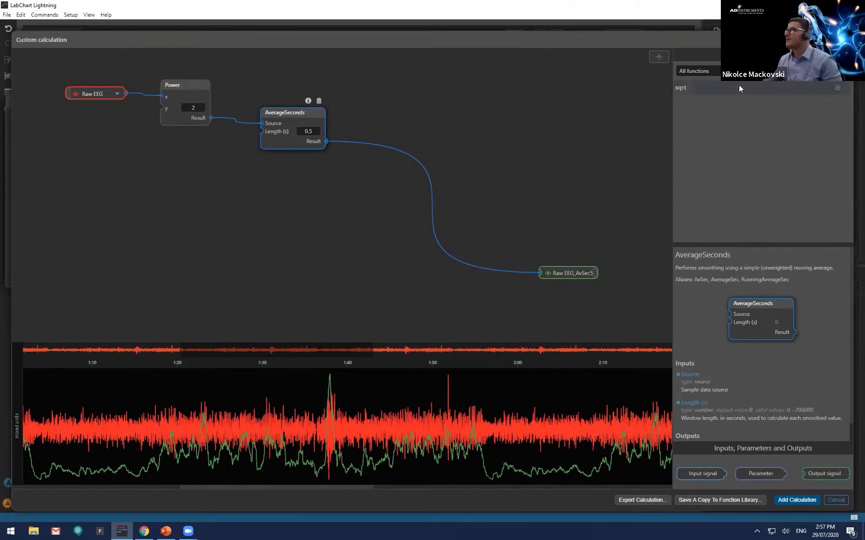
pyautogui.moveTo(739, 85); pyautogui.dragTo(434, 204)
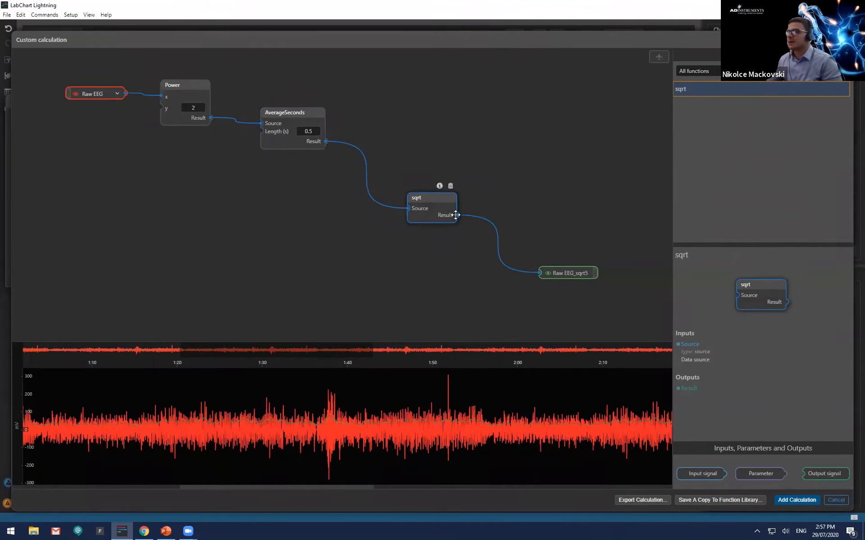
pyautogui.moveTo(286, 113); pyautogui.dragTo(314, 130)
pyautogui.moveTo(208, 86); pyautogui.dragTo(213, 92)
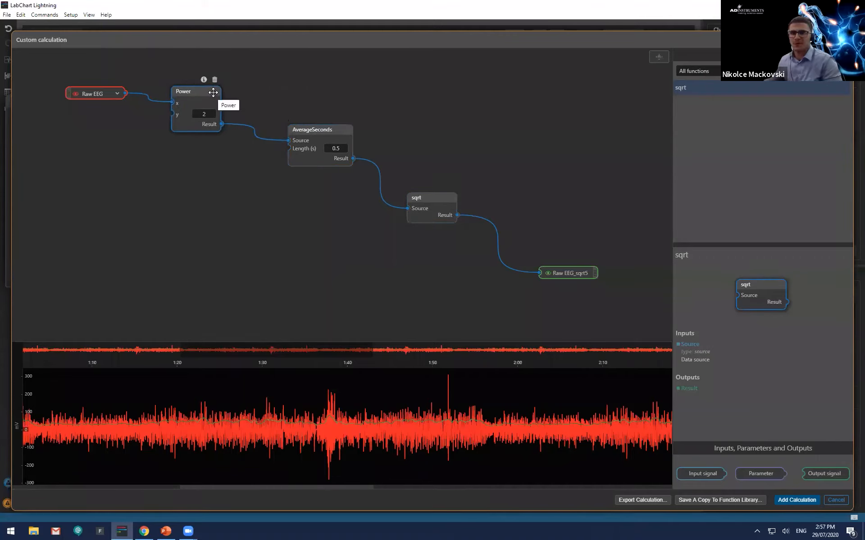
pyautogui.moveTo(322, 132); pyautogui.dragTo(297, 124)
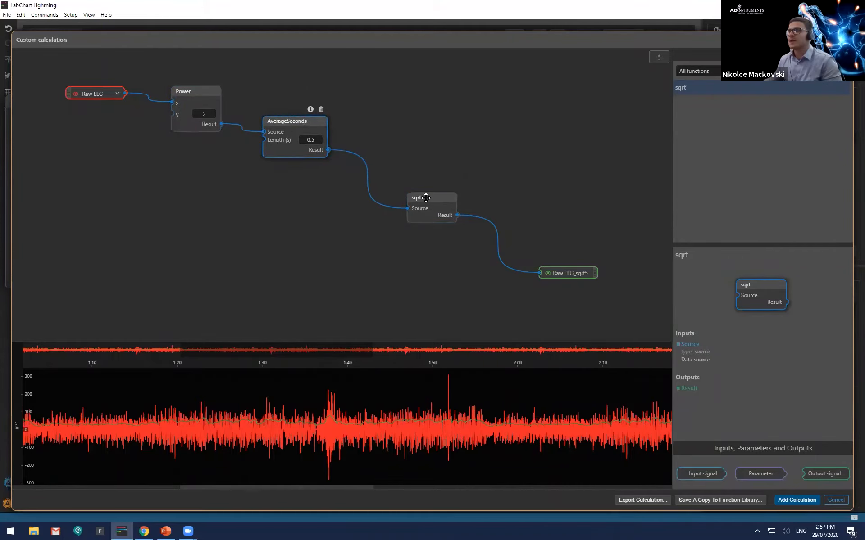
pyautogui.moveTo(425, 199); pyautogui.dragTo(397, 171)
pyautogui.moveTo(594, 273); pyautogui.dragTo(553, 218)
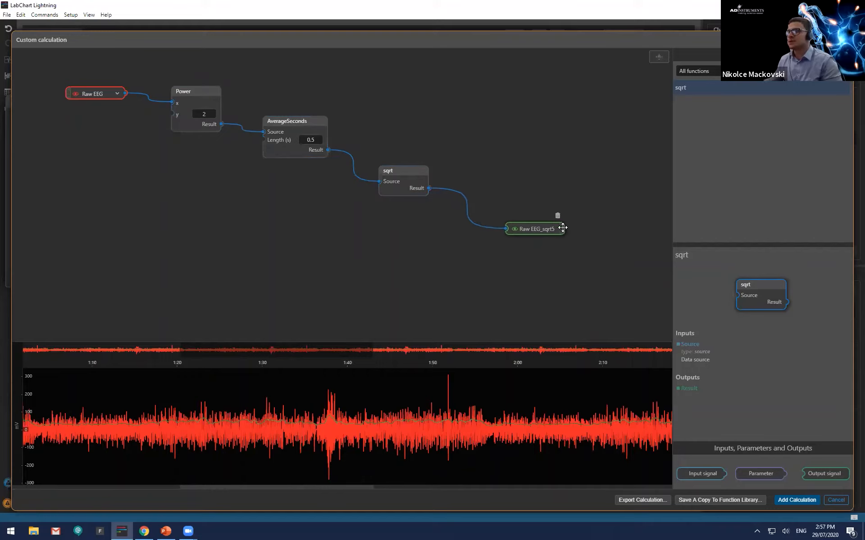
pyautogui.click(65, 97)
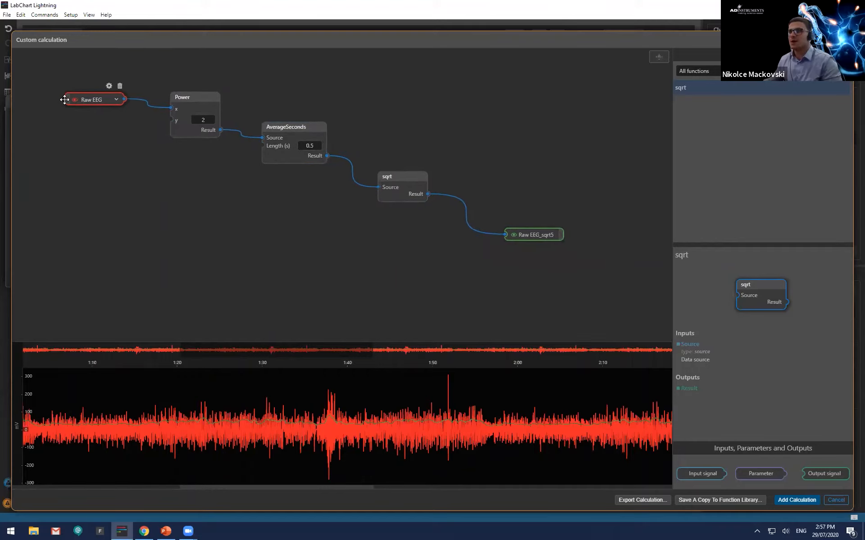
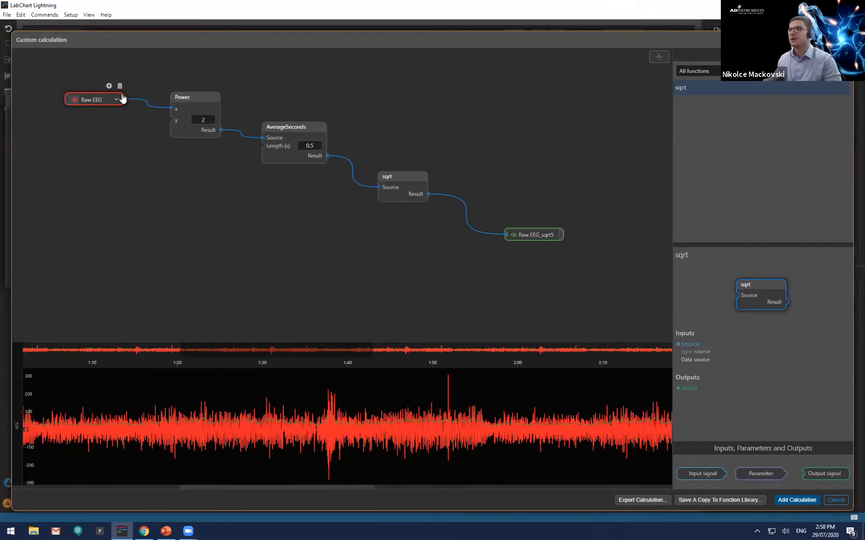
# Examine the function categories and the complete list of functions available for custom calculations
pyautogui.click(697, 71)
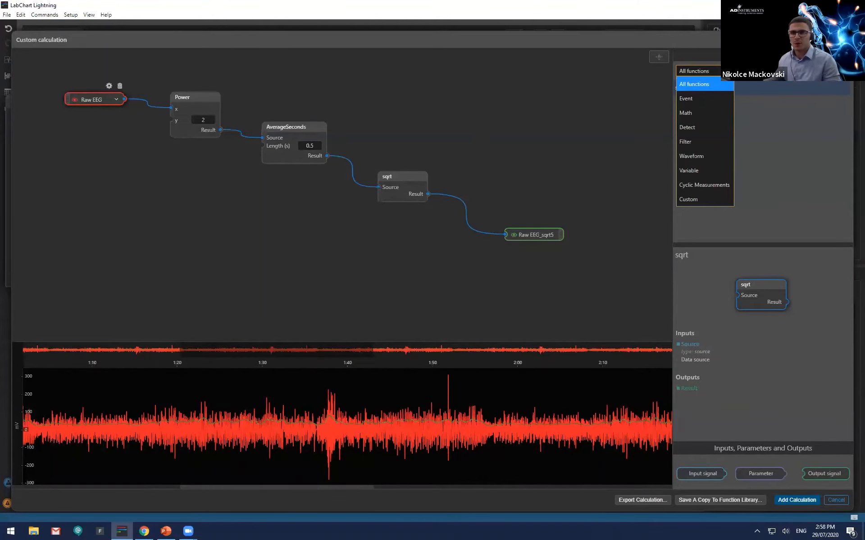
pyautogui.click(716, 99)
pyautogui.click(713, 73)
pyautogui.click(713, 85)
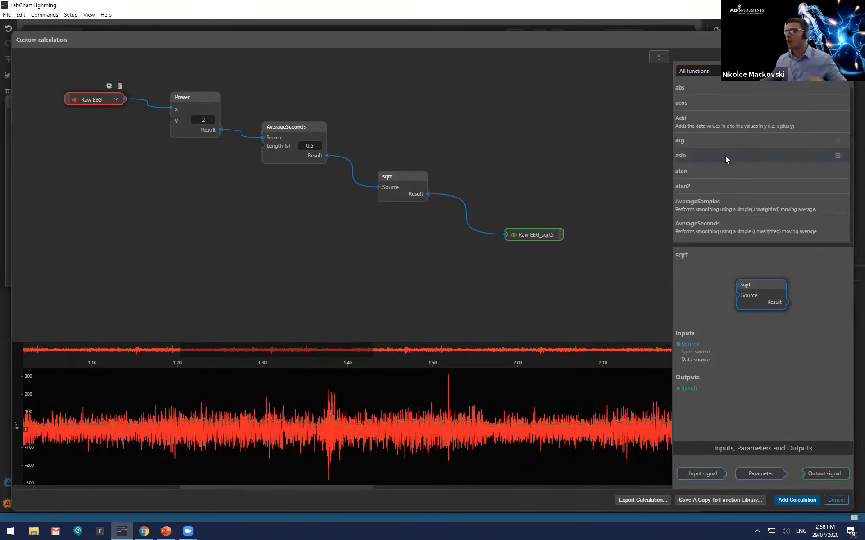
pyautogui.scroll(-3, 716, 162)
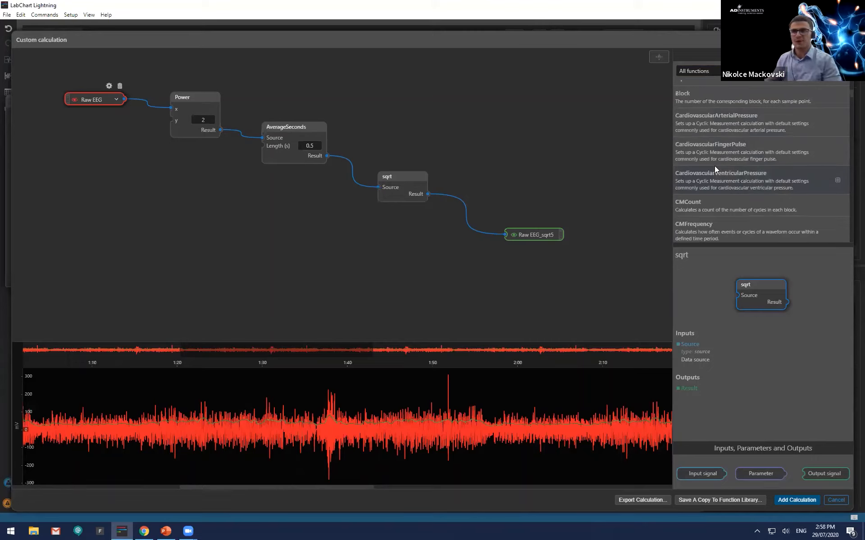
pyautogui.scroll(-5, 728, 163)
pyautogui.scroll(10, 831, 130)
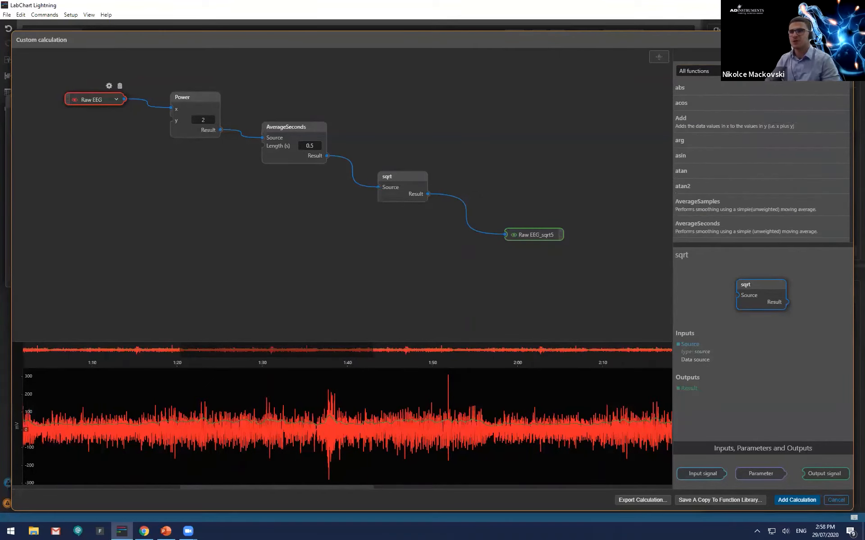
# Add the calculation to the chart and move its signal into the empty channel below Raw EEG
pyautogui.click(795, 501)
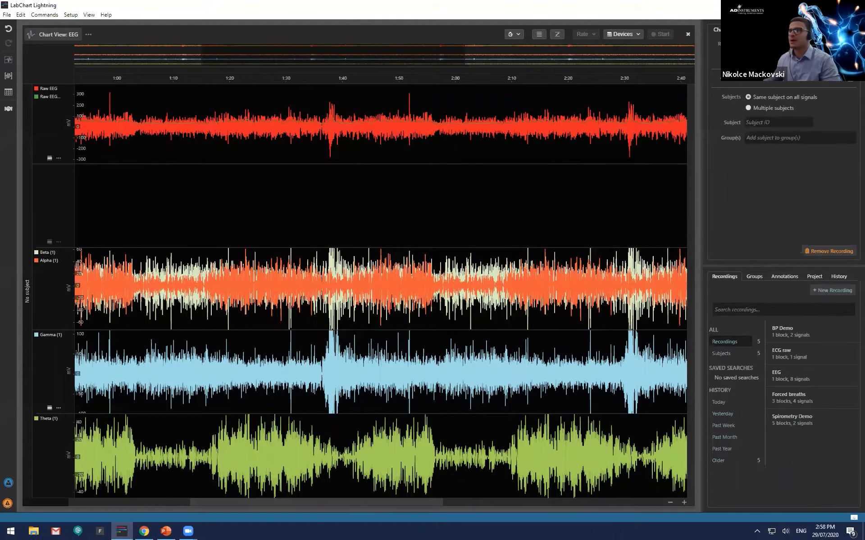
pyautogui.moveTo(42, 96); pyautogui.dragTo(62, 189)
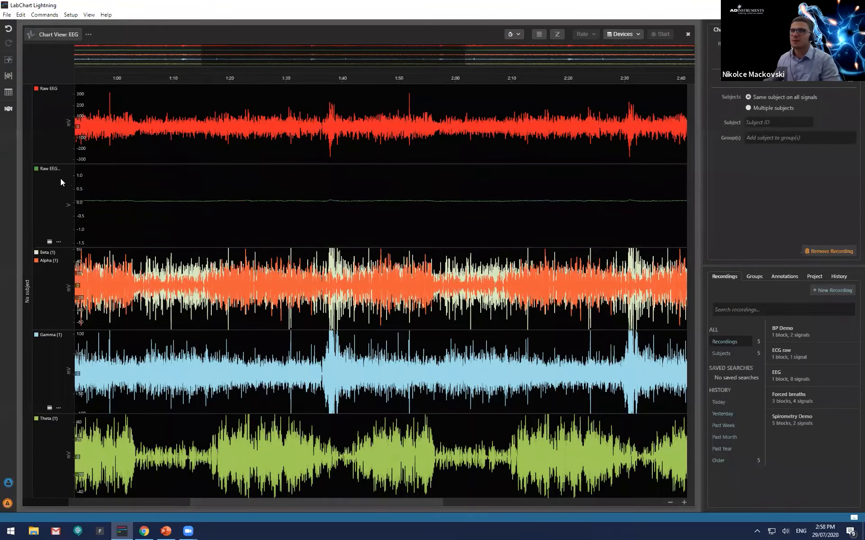
# Rename the newly calculated signal to RMS
pyautogui.click(54, 170)
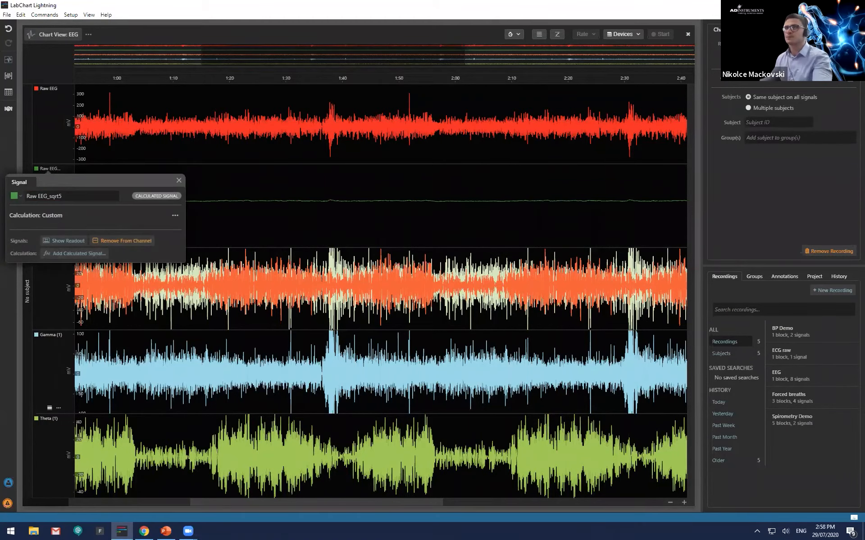
pyautogui.click(72, 196)
pyautogui.write('RMS')
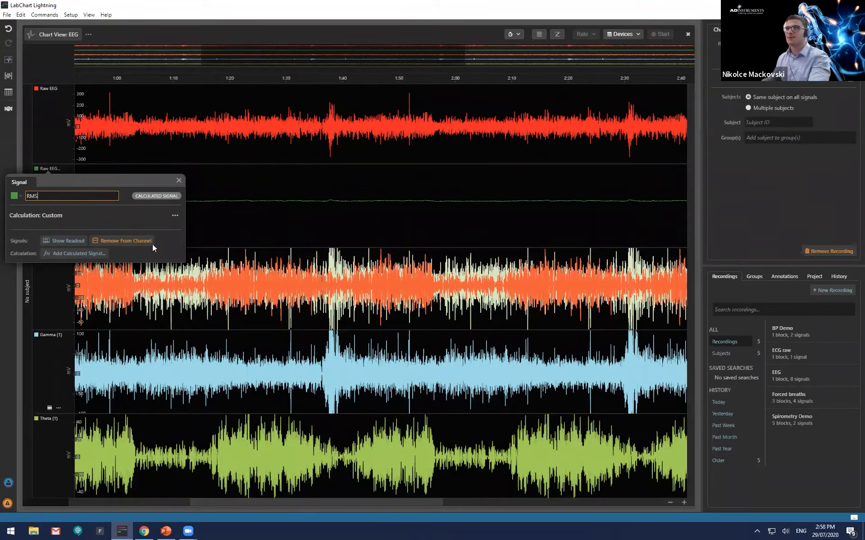
pyautogui.click(216, 216)
# Rescale the RMS channel's amplitude axis to fit its trace and review the signal along the recording
pyautogui.scroll(15, 65, 203)
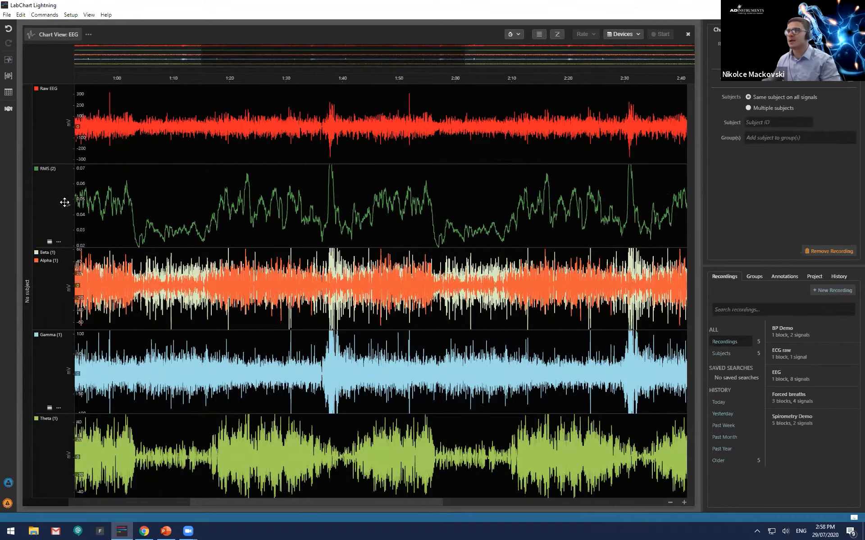
pyautogui.scroll(-3, 65, 202)
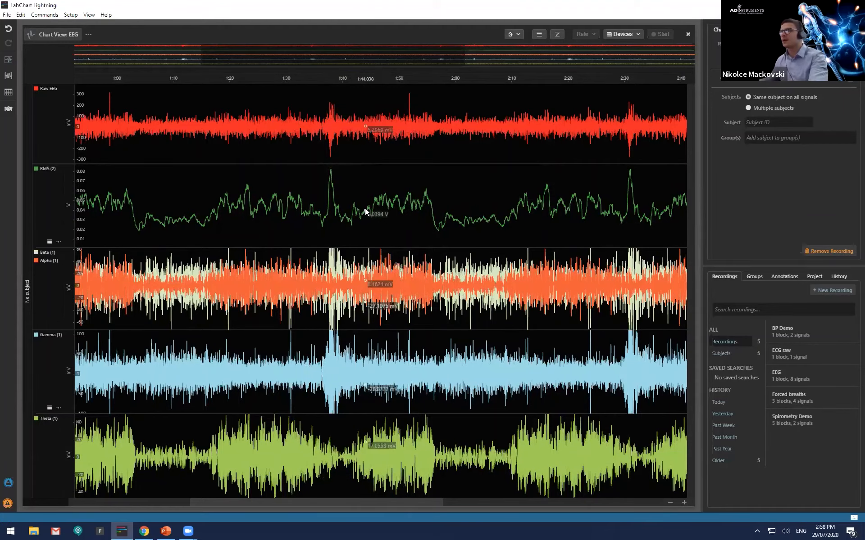
pyautogui.hscroll(3, 365, 208)
pyautogui.hscroll(4, 412, 206)
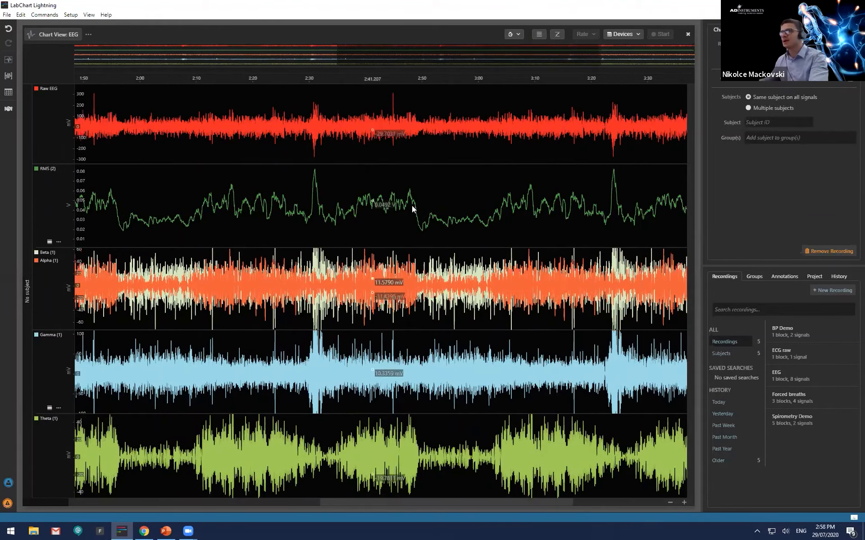
pyautogui.hscroll(-8, 159, 169)
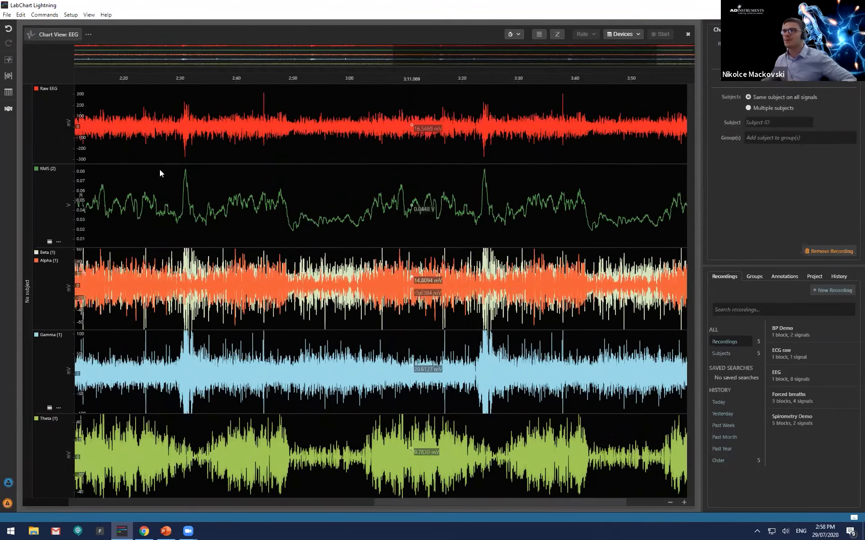
pyautogui.hscroll(-5, 45, 172)
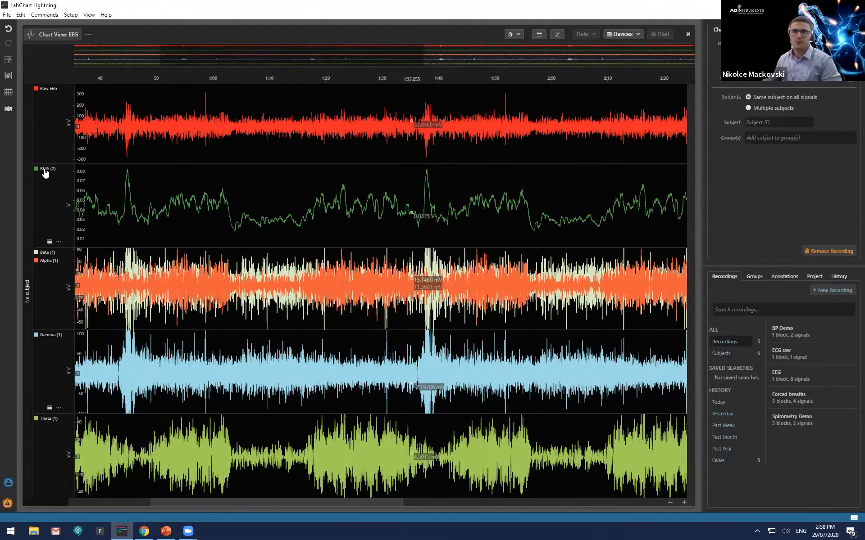
# Save a copy of the RMS signal's custom calculation to the function library as "RMS" with the description "root mean square"
pyautogui.click(44, 170)
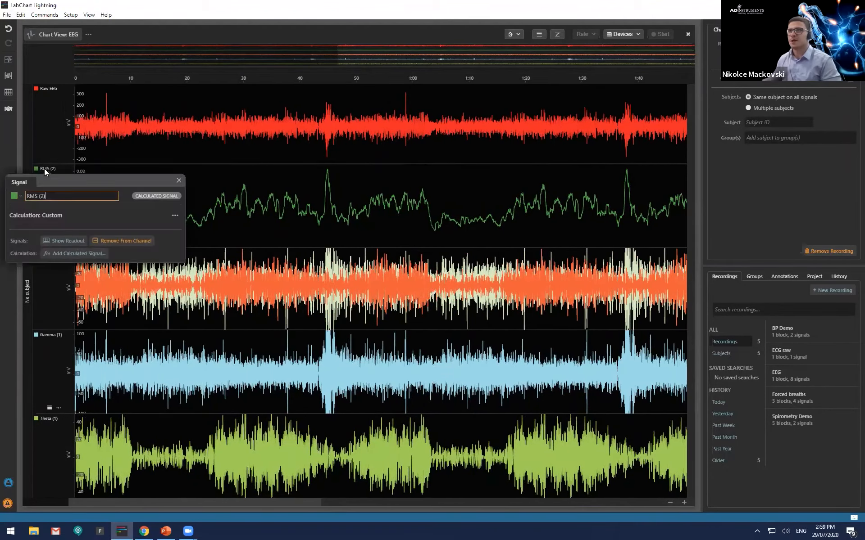
pyautogui.click(175, 217)
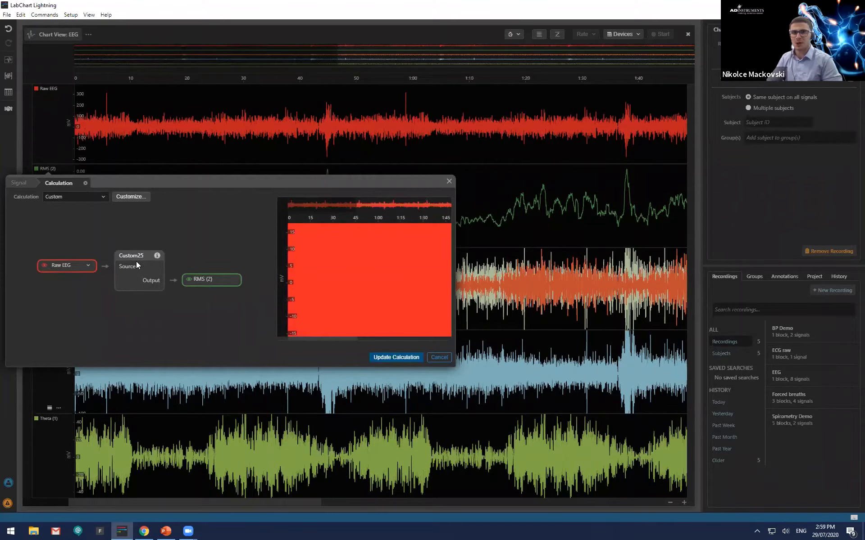
pyautogui.click(131, 197)
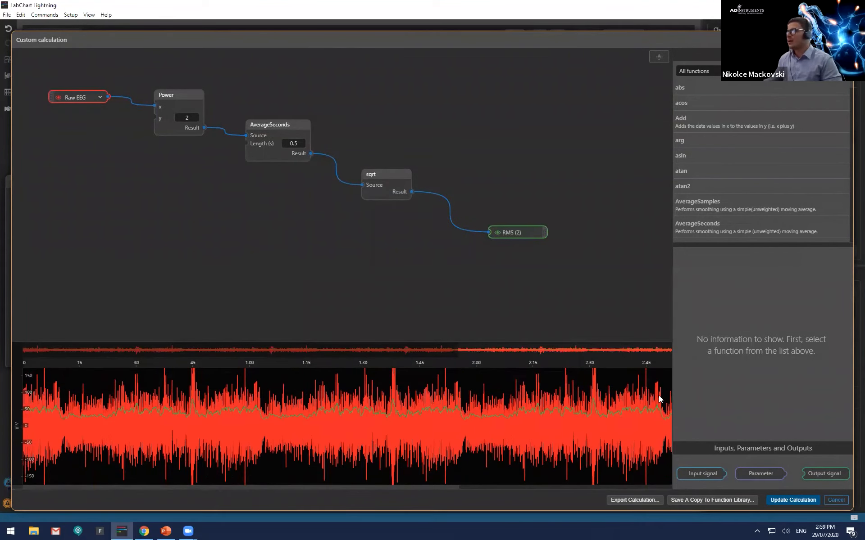
pyautogui.click(725, 499)
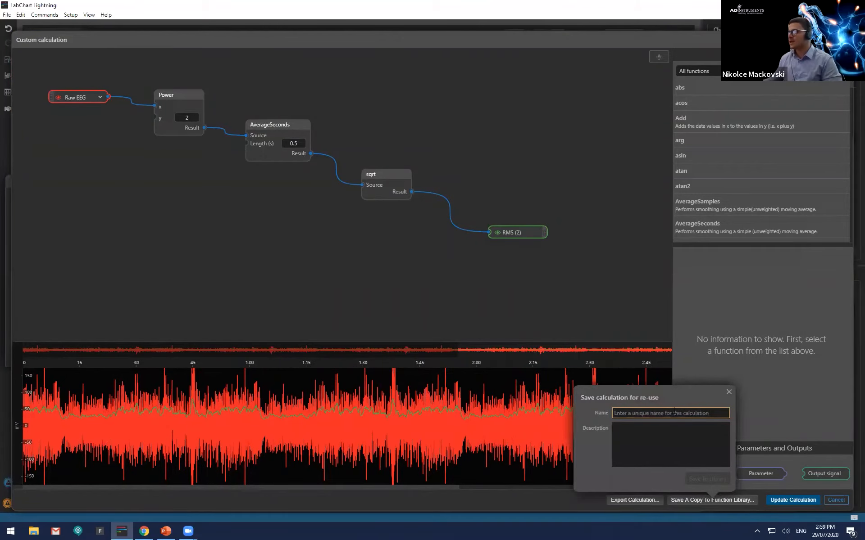
pyautogui.write('RMS')
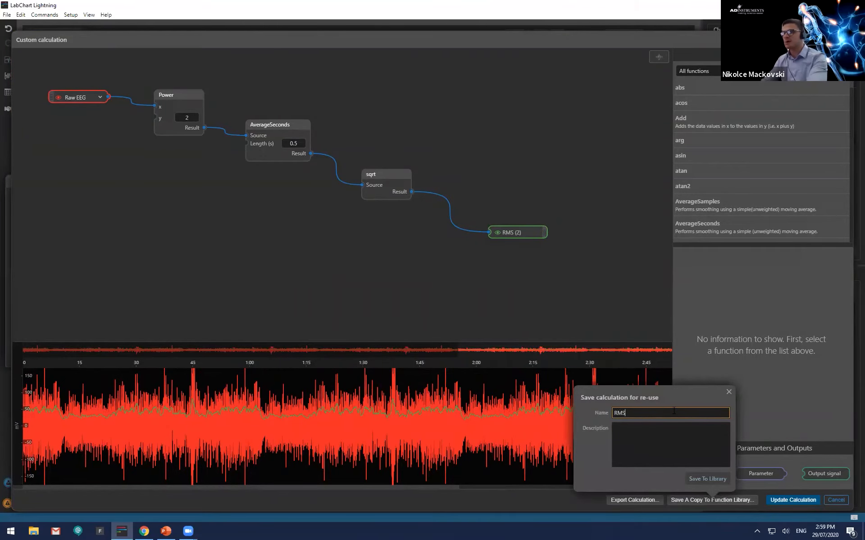
pyautogui.click(643, 429)
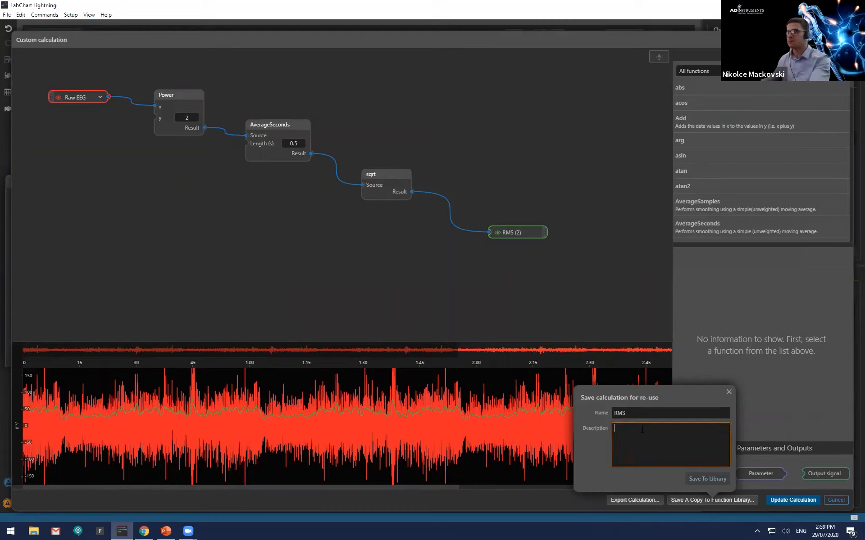
pyautogui.write('root mean s')
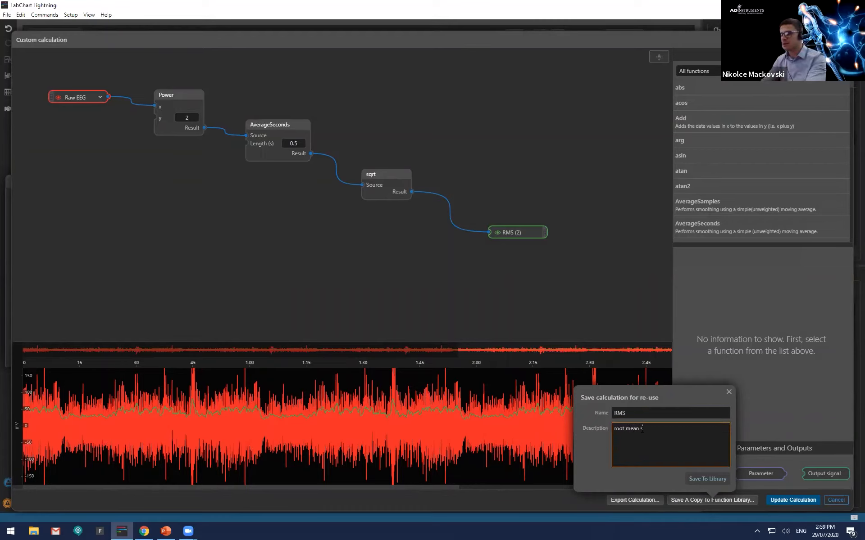
pyautogui.write('quare')
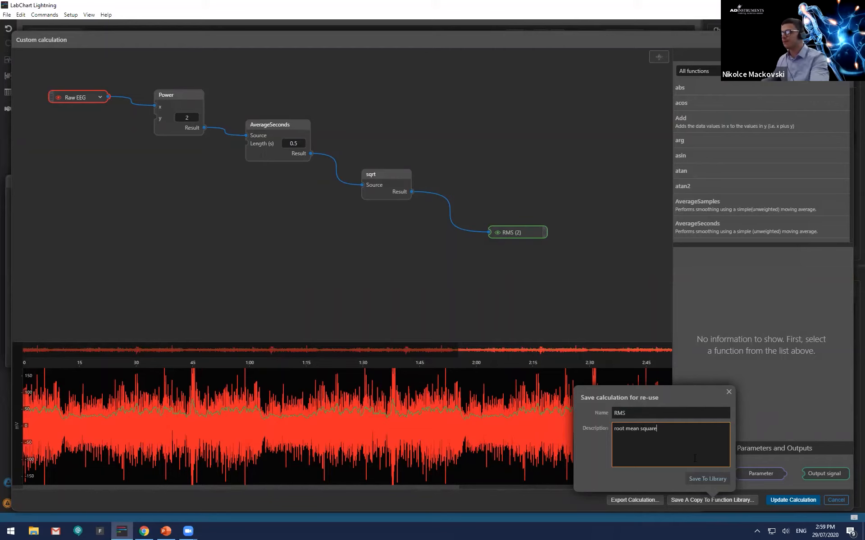
pyautogui.click(705, 480)
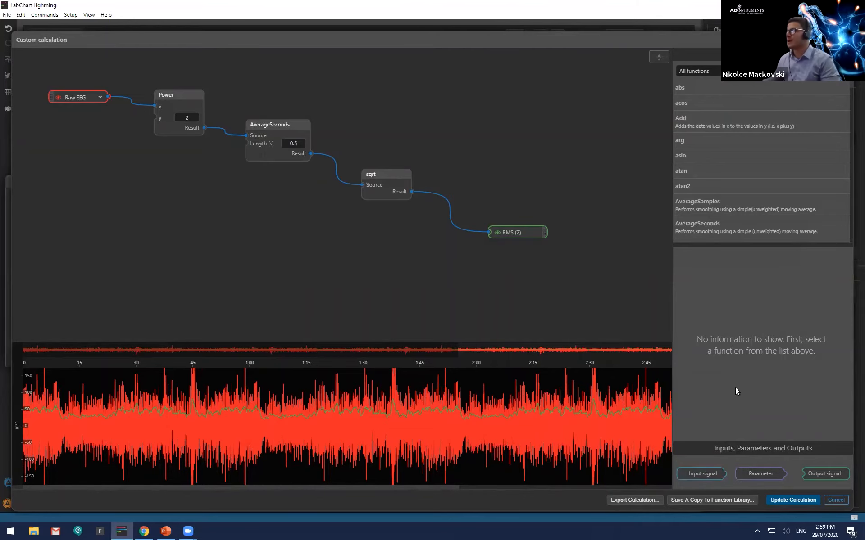
pyautogui.click(780, 500)
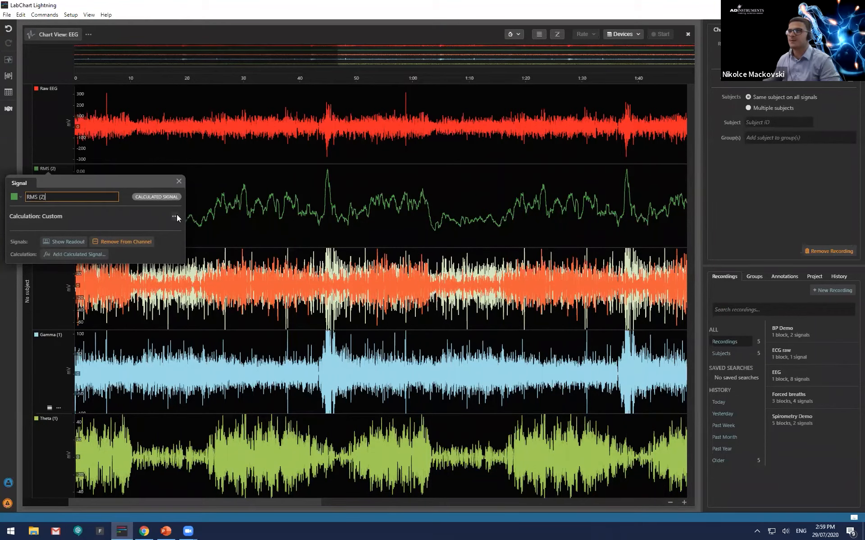
# Look for the RMS entry among the saved calculations offered for the RMS (2) signal, leaving its calculation as it is
pyautogui.click(176, 216)
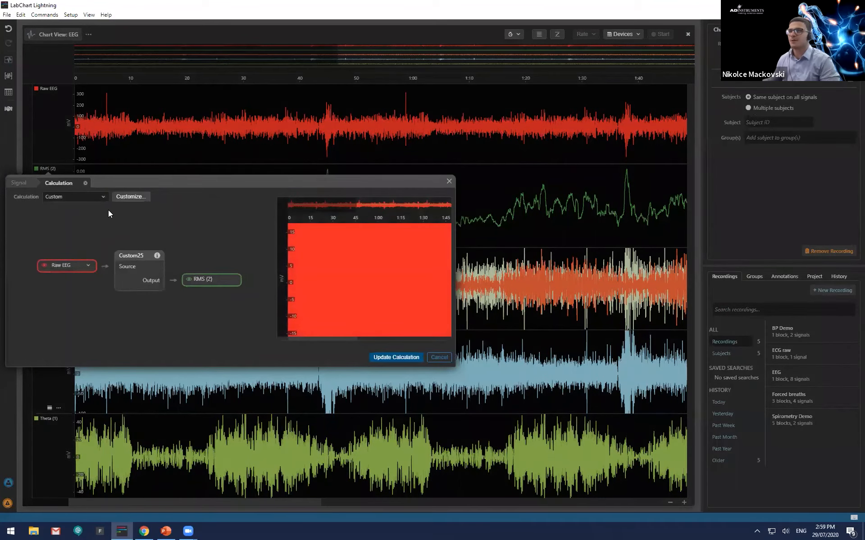
pyautogui.click(106, 197)
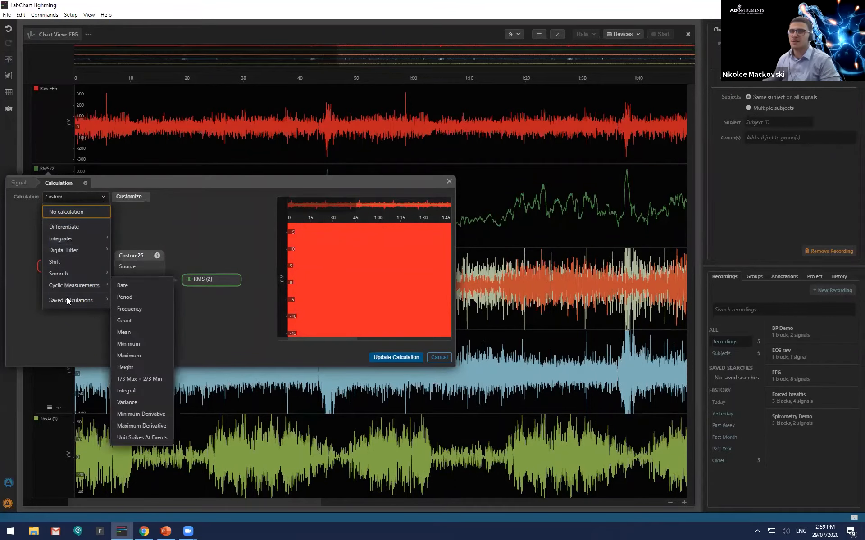
pyautogui.moveTo(68, 302)
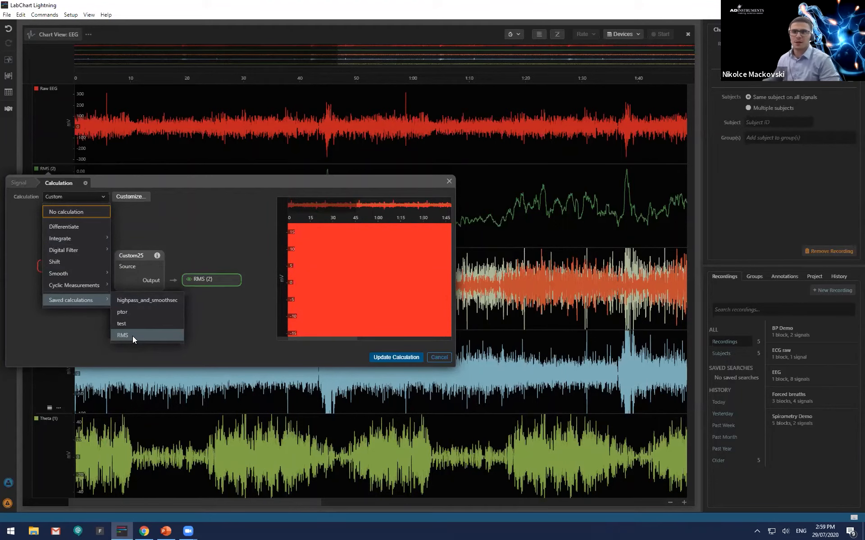
pyautogui.click(207, 257)
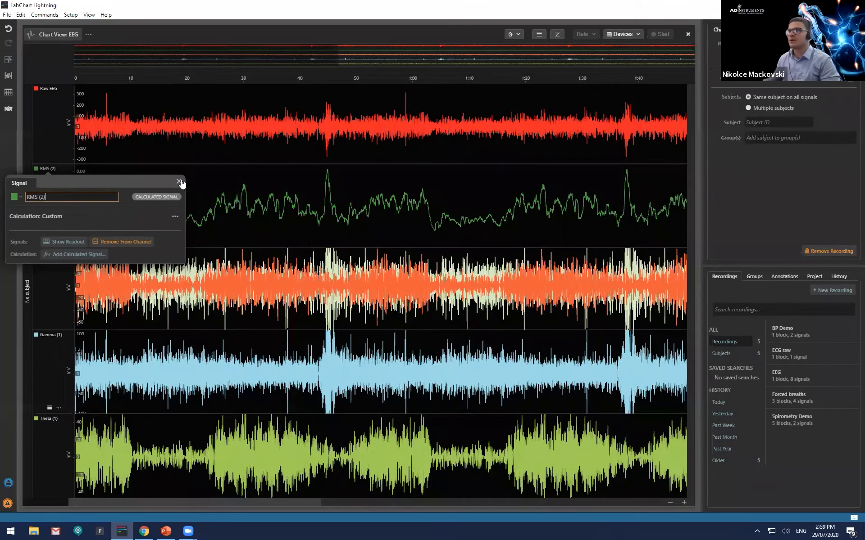
pyautogui.click(179, 182)
# Look up the saved RMS function in the function list of the RMS (2) signal's custom calculation, leaving the calculation unmodified
pyautogui.click(35, 171)
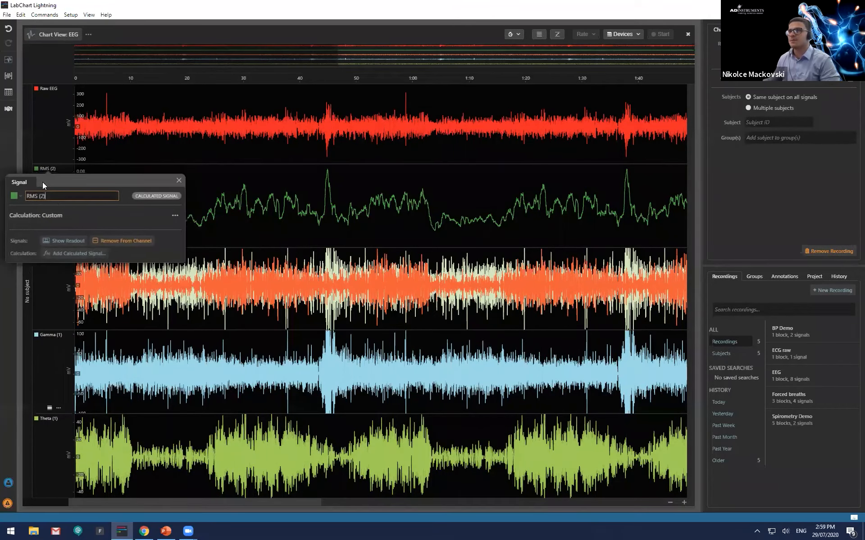
pyautogui.click(175, 214)
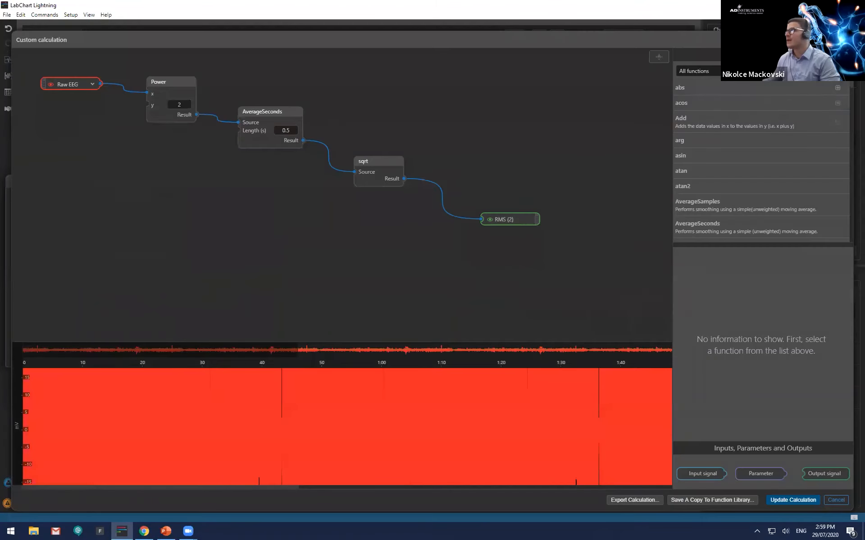
pyautogui.scroll(-10, 762, 163)
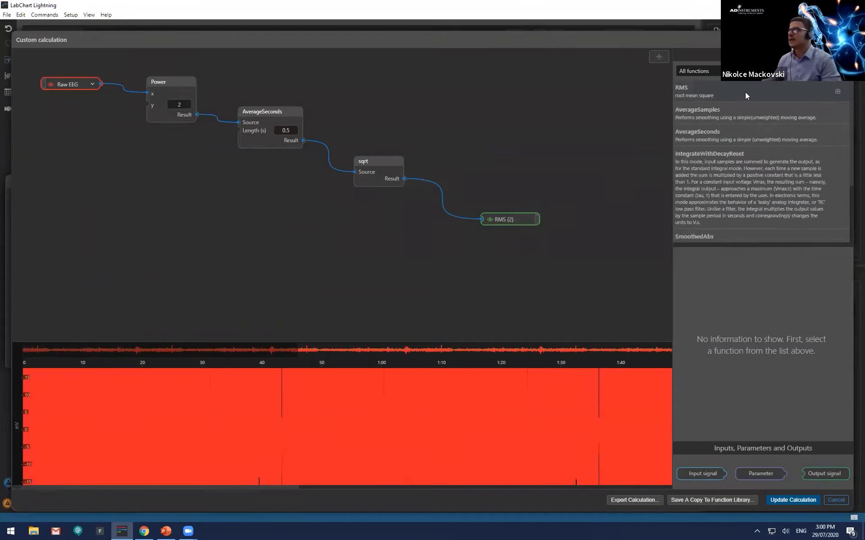
pyautogui.click(615, 116)
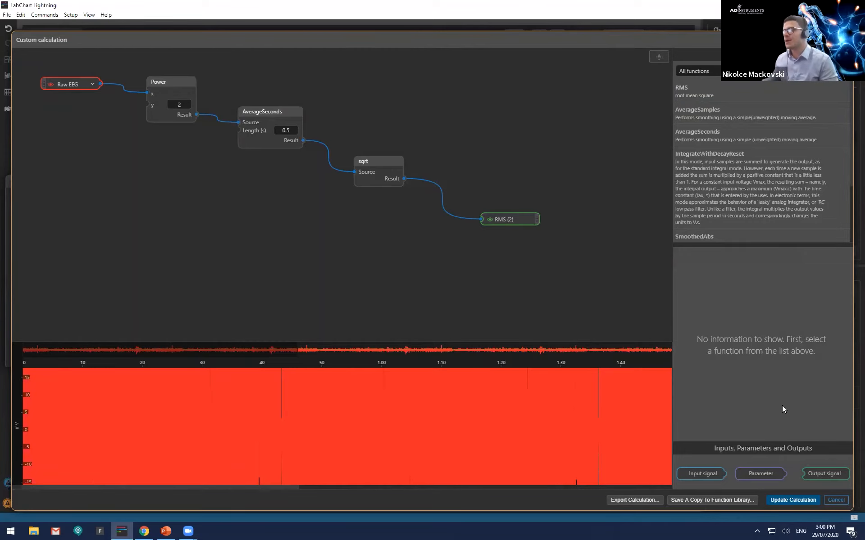
pyautogui.click(817, 500)
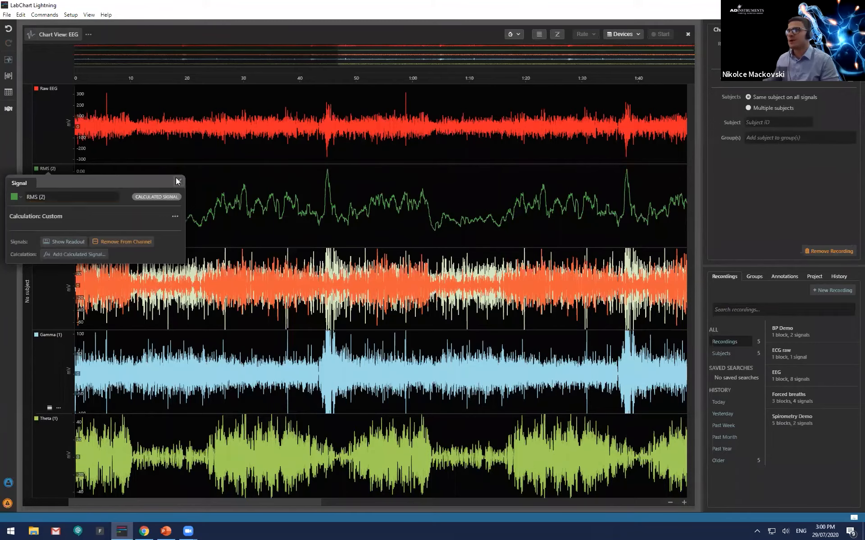
pyautogui.click(179, 181)
# Open the ECG raw recording and examine the saved calculations offered for Channel 1 without adding one
pyautogui.click(804, 363)
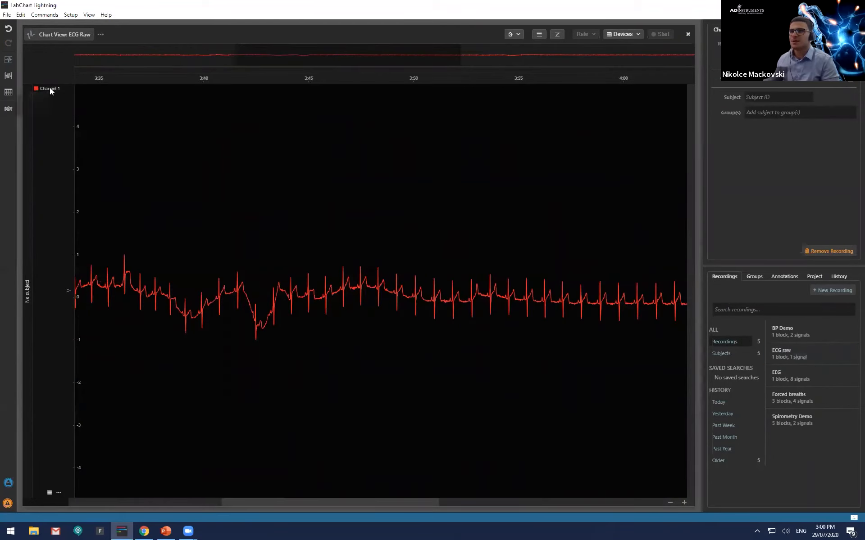
pyautogui.click(50, 87)
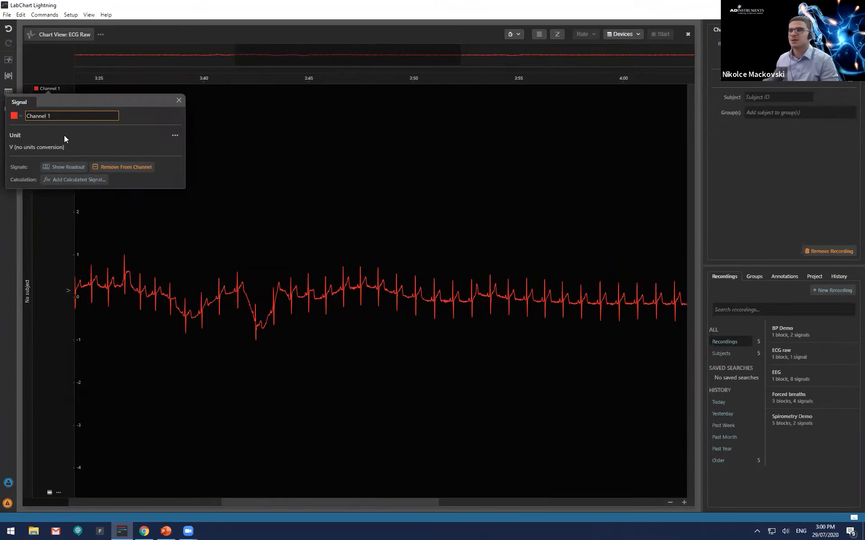
pyautogui.click(65, 181)
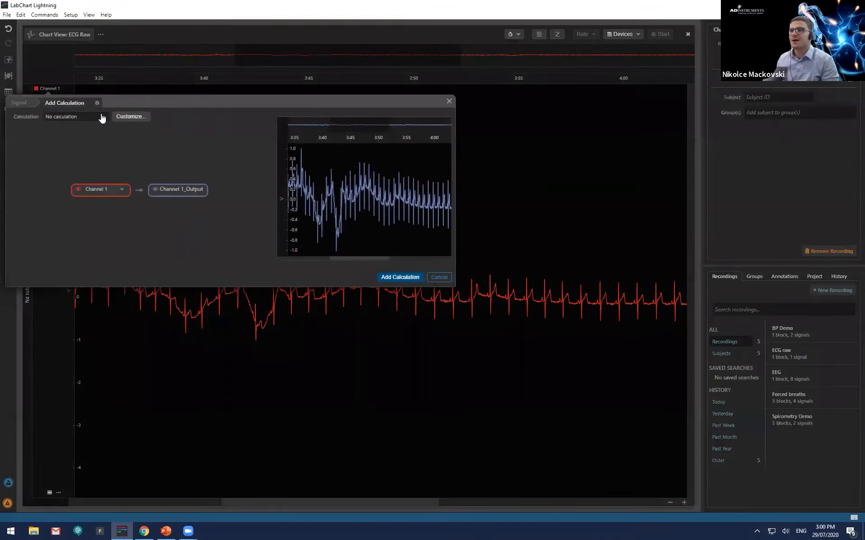
pyautogui.click(99, 116)
pyautogui.moveTo(71, 211)
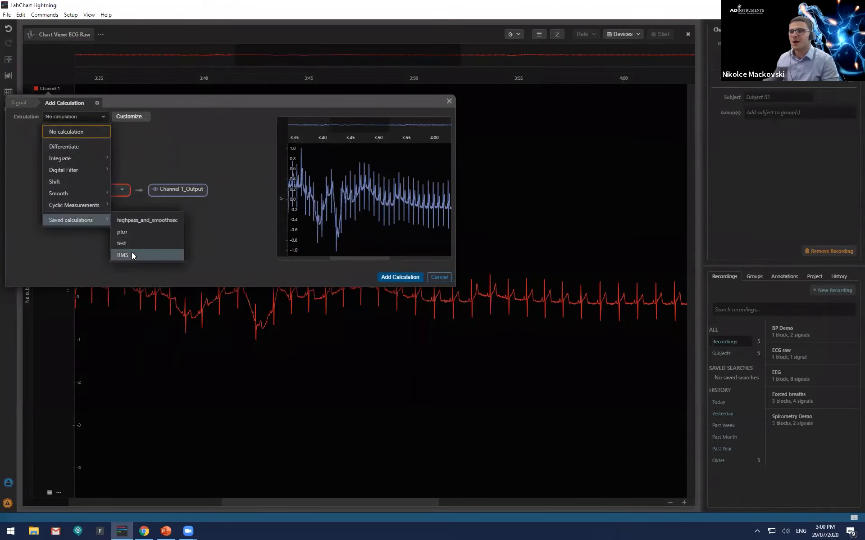
pyautogui.click(436, 283)
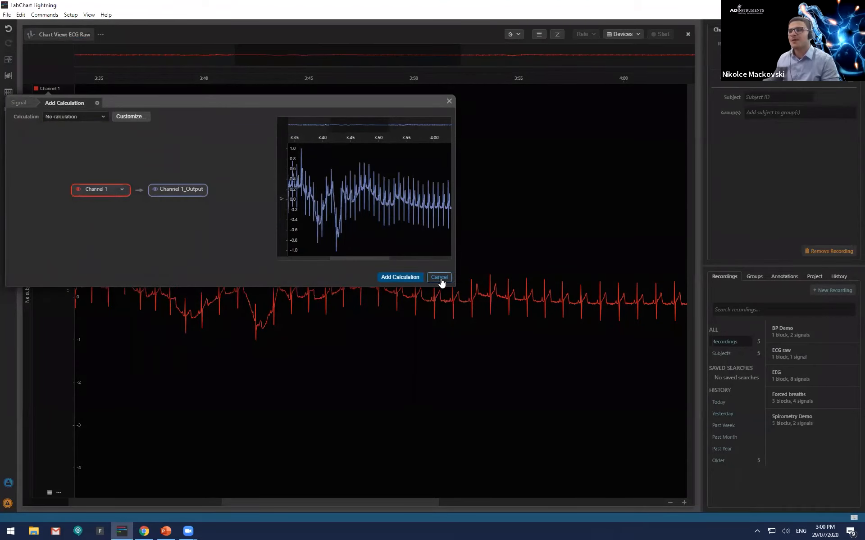
pyautogui.click(440, 280)
pyautogui.click(179, 102)
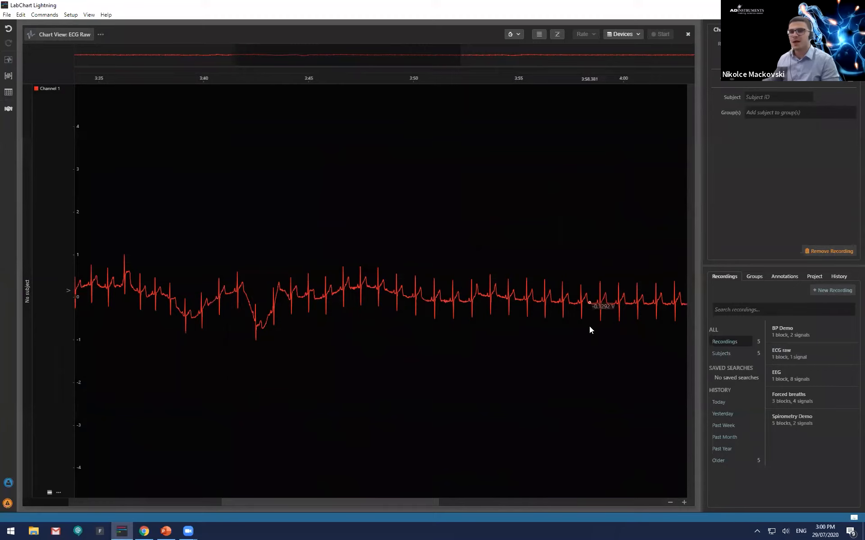
# Open the recent project Custom calculations and examine the saved calculations offered for the Ventricular Pressure signal without adding one
pyautogui.click(7, 15)
pyautogui.moveTo(121, 38)
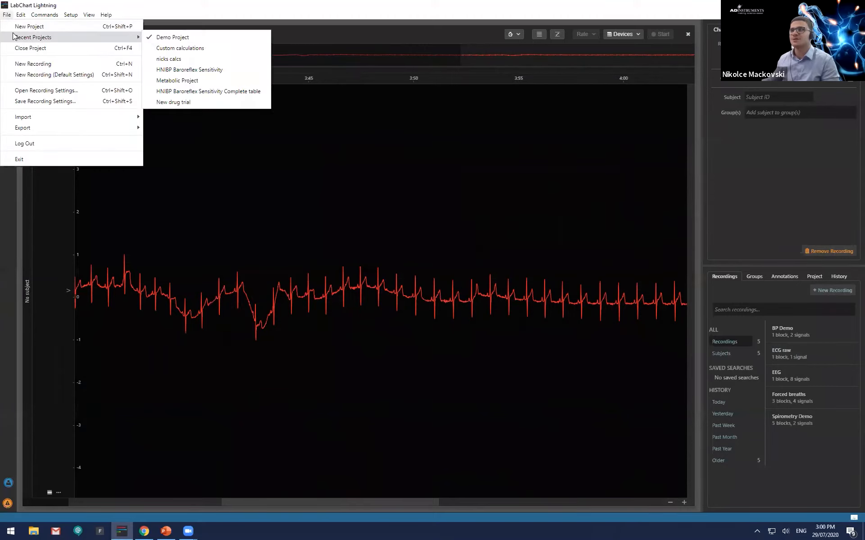
pyautogui.click(178, 49)
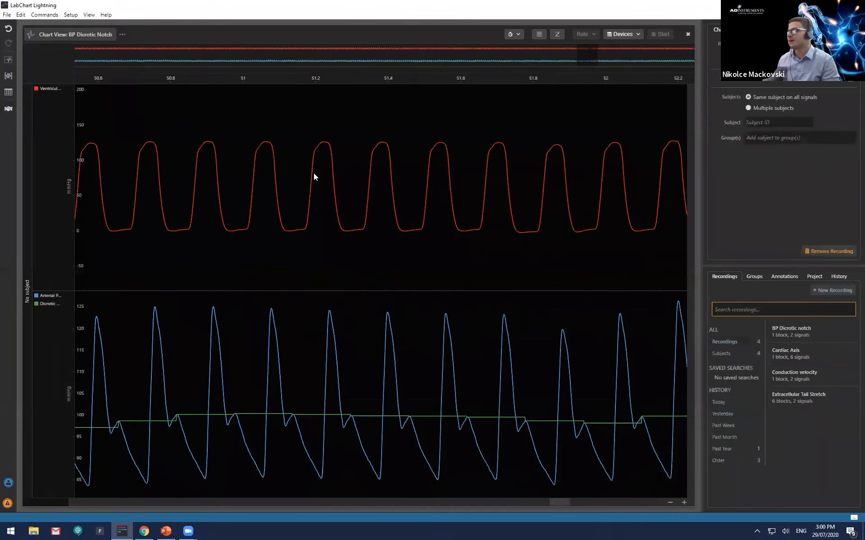
pyautogui.click(53, 89)
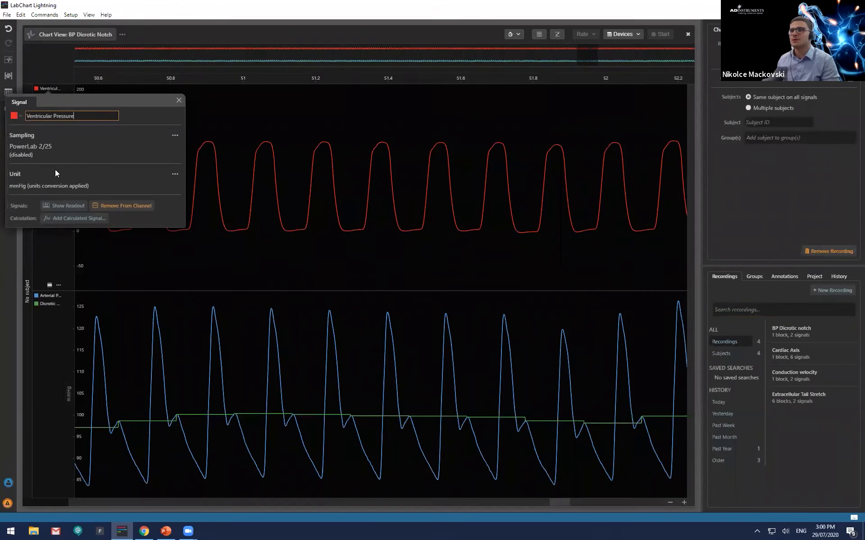
pyautogui.click(66, 219)
pyautogui.click(94, 118)
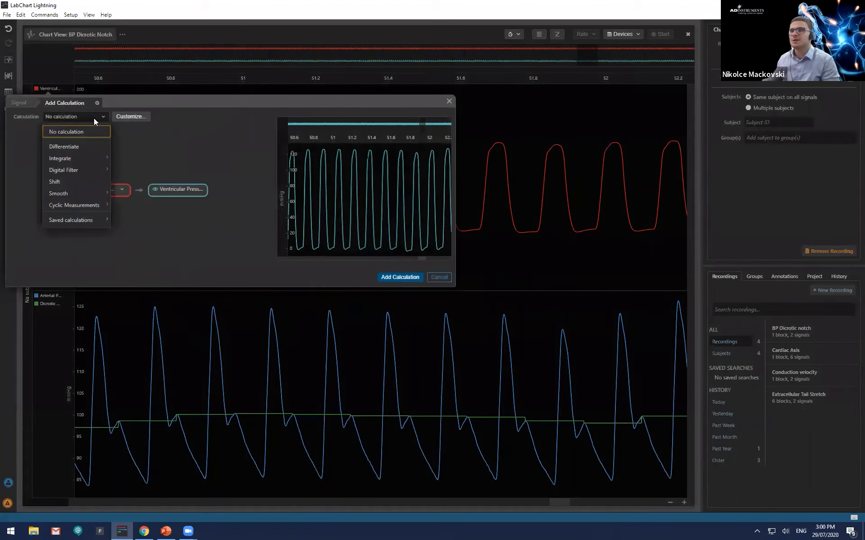
pyautogui.moveTo(67, 221)
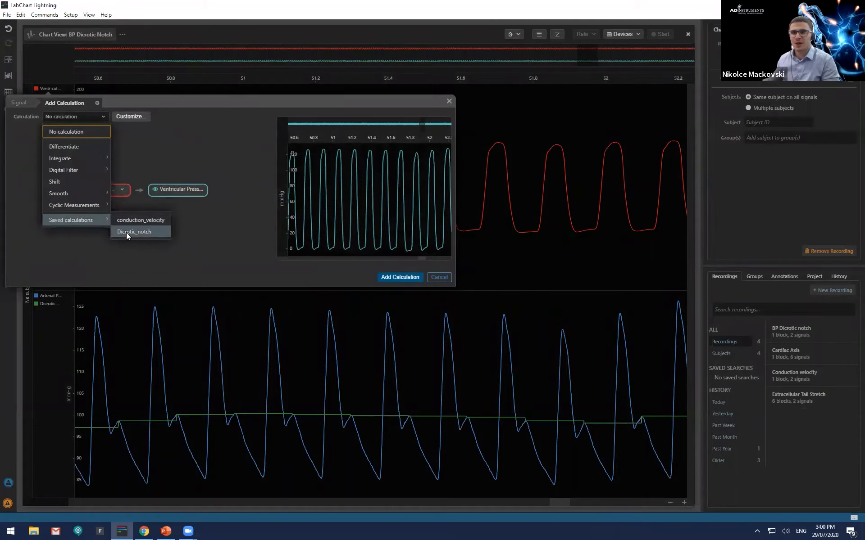
pyautogui.click(208, 237)
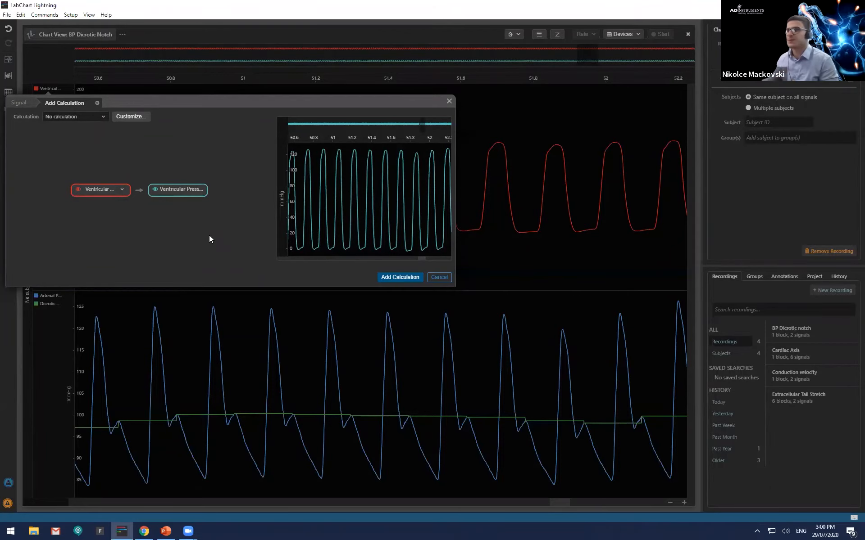
pyautogui.click(439, 277)
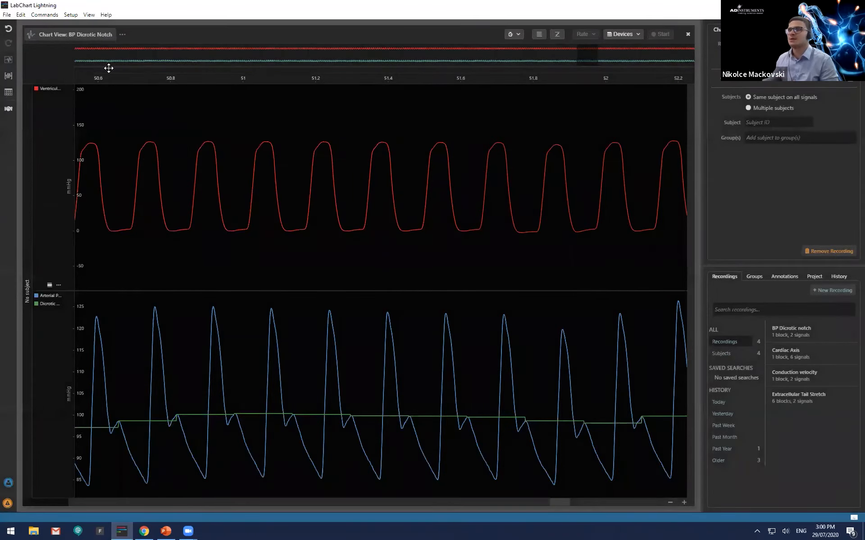
# Return to the recent project Demo Project and open its EEG recording
pyautogui.click(7, 15)
pyautogui.moveTo(20, 36)
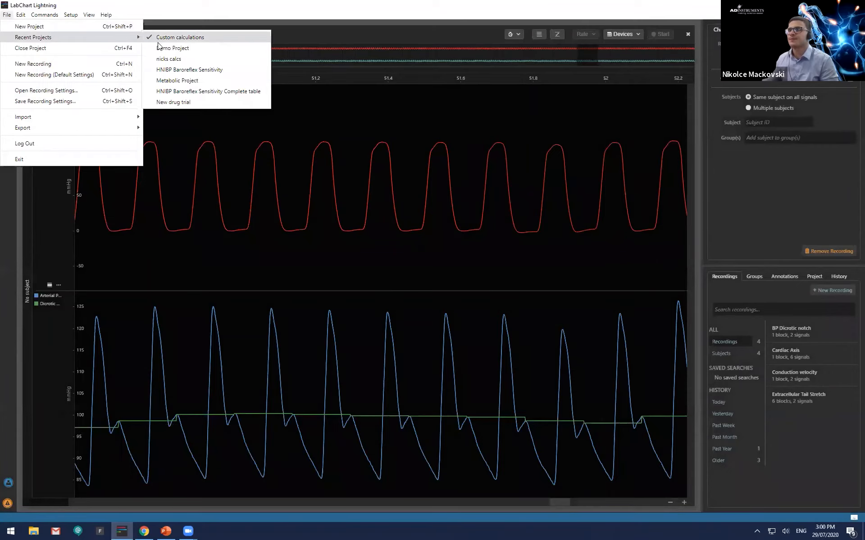
pyautogui.click(161, 46)
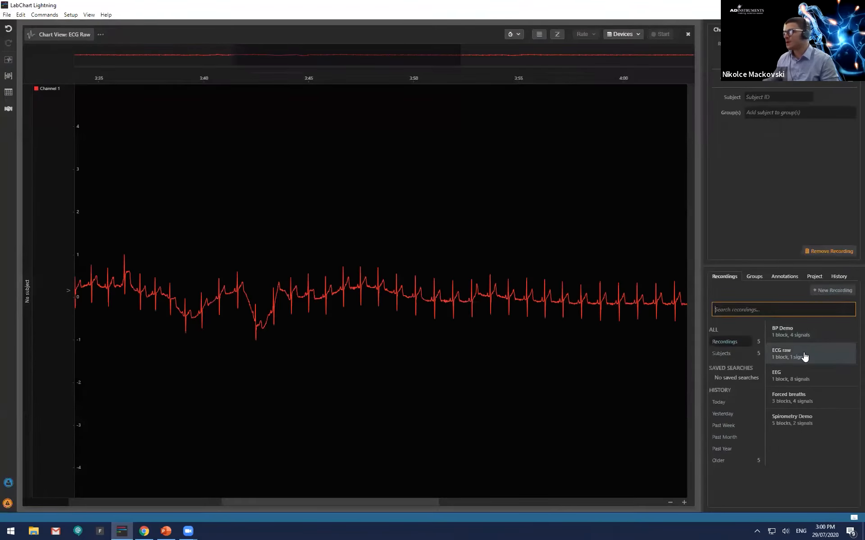
pyautogui.click(806, 375)
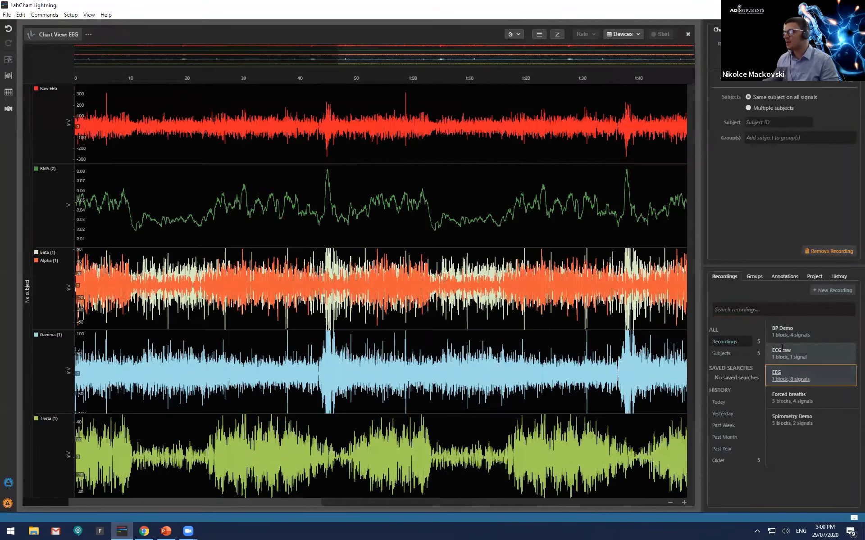
# Export the RMS (2) signal's custom calculation under the name RMS, saving it as a calculation file named RMS on the Desktop
pyautogui.click(48, 169)
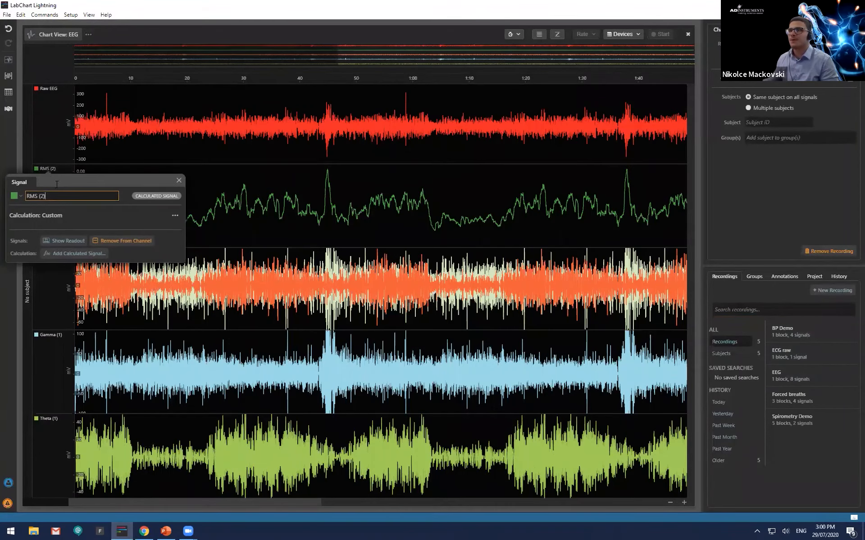
pyautogui.click(173, 217)
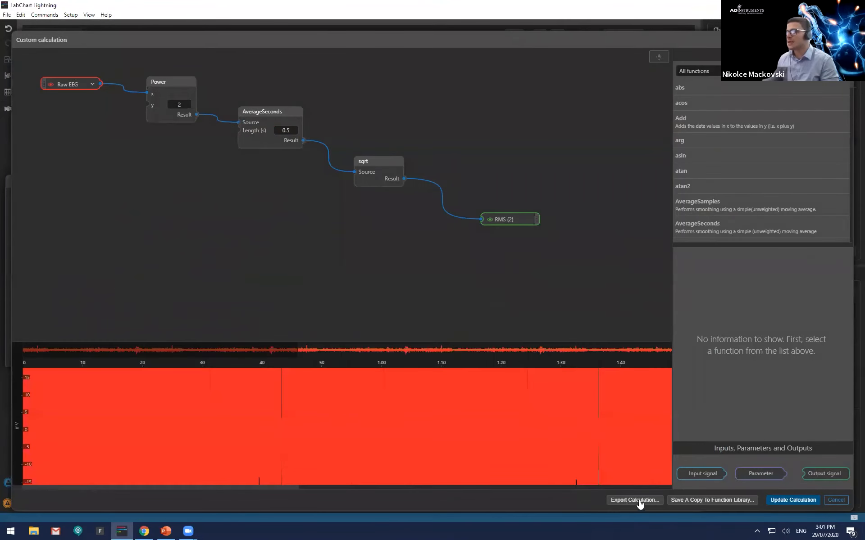
pyautogui.click(636, 500)
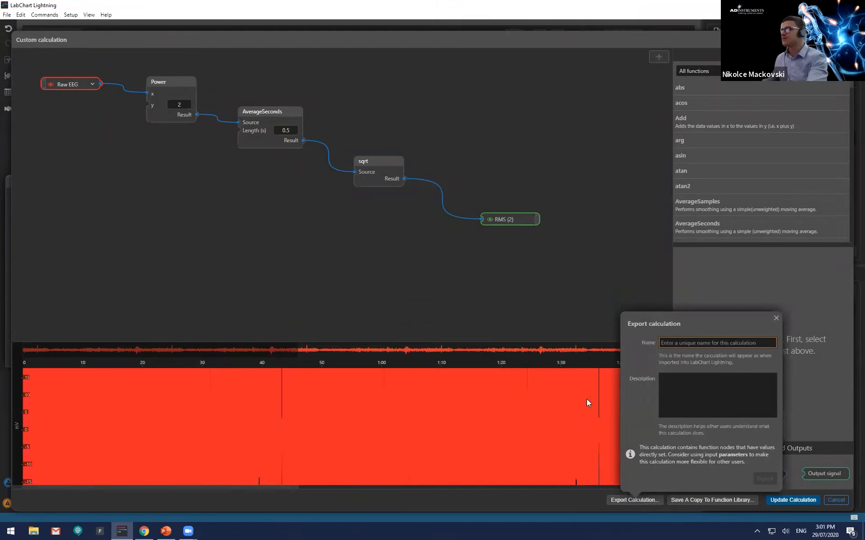
pyautogui.write('RMS')
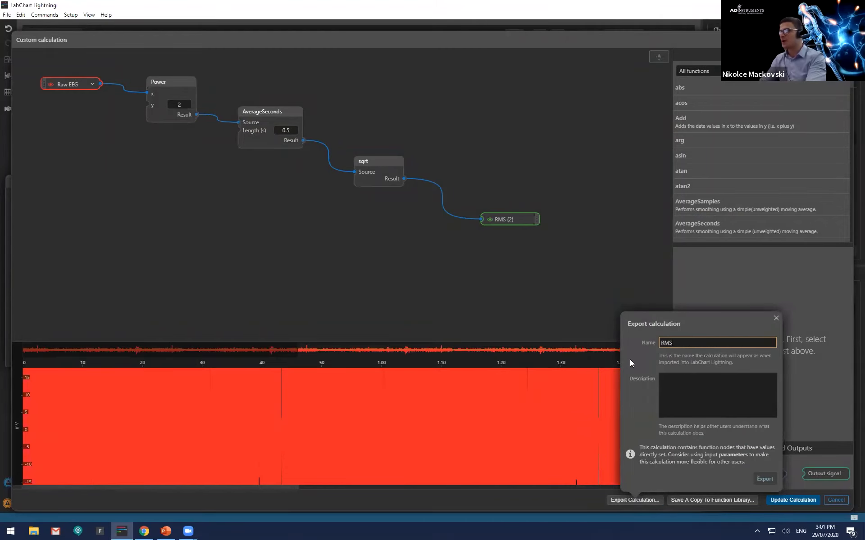
pyautogui.click(673, 385)
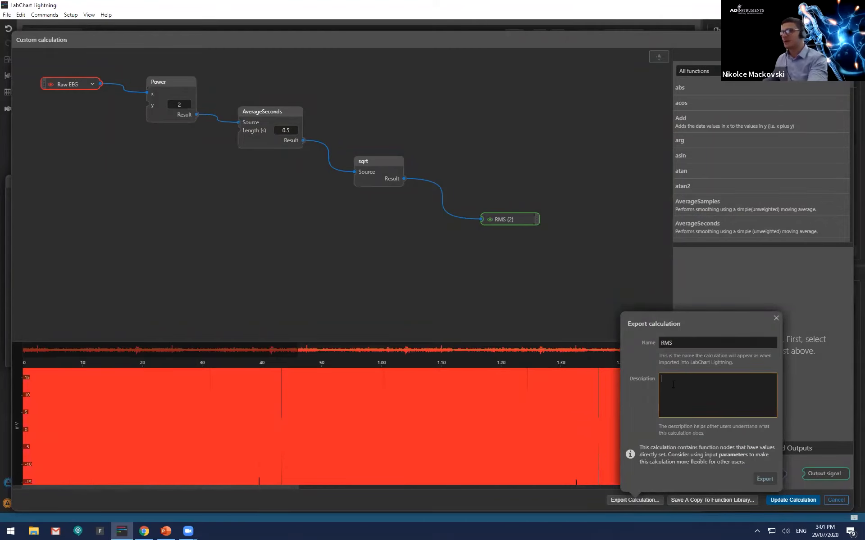
pyautogui.click(764, 480)
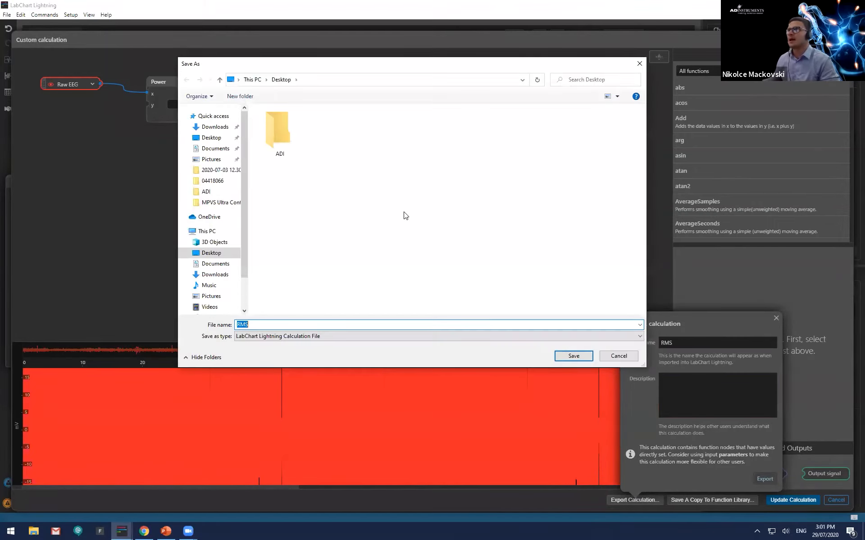
pyautogui.click(567, 356)
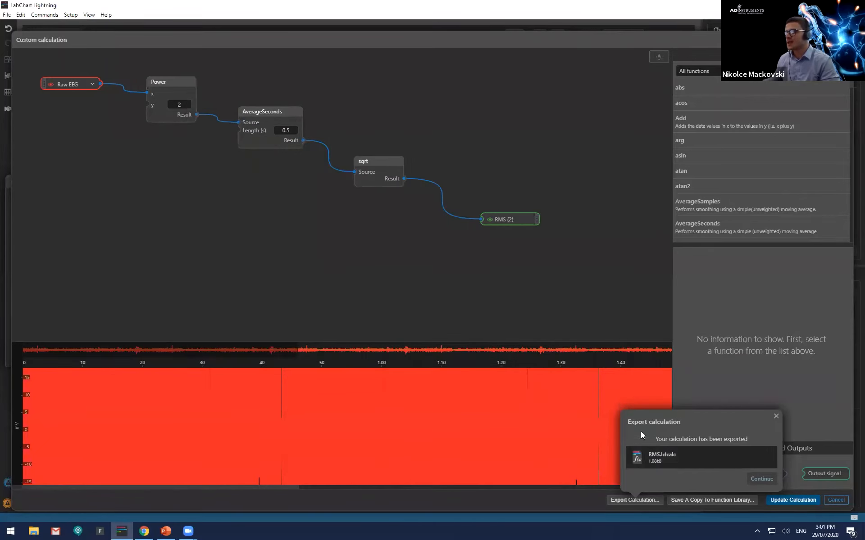
pyautogui.click(762, 479)
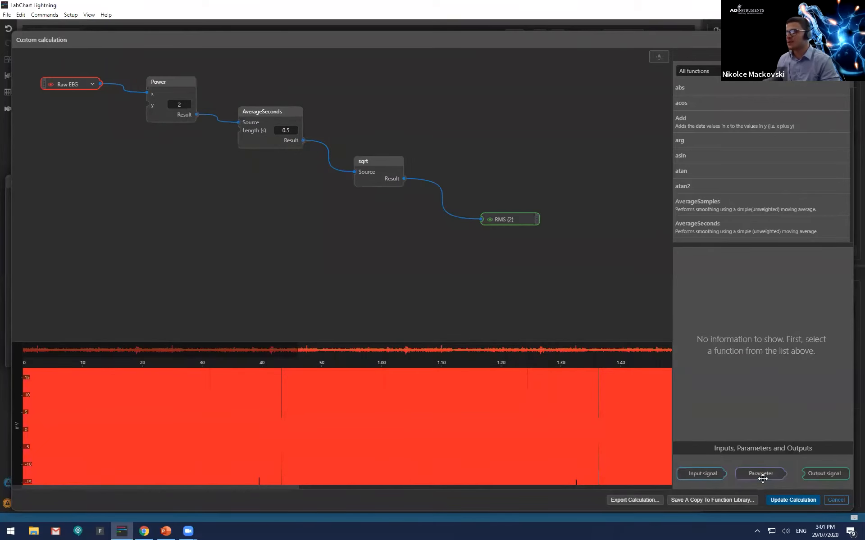
pyautogui.click(810, 503)
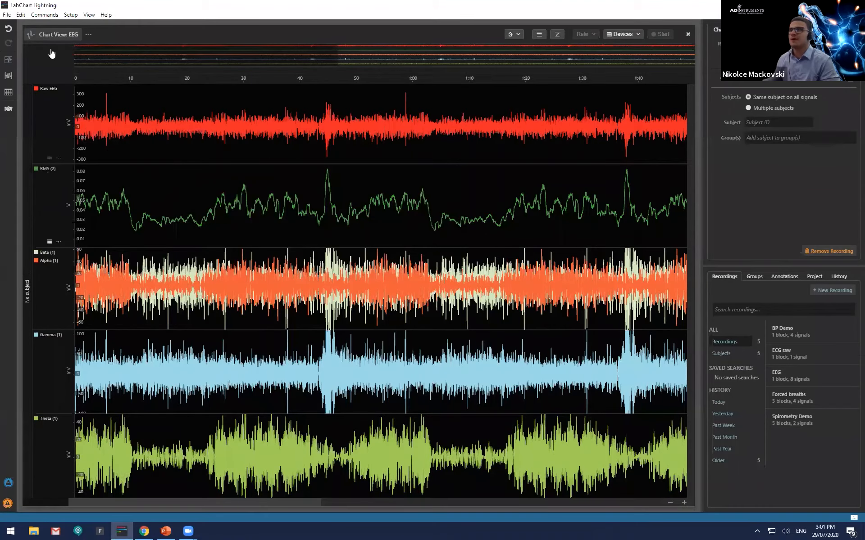
pyautogui.click(7, 14)
pyautogui.moveTo(18, 39)
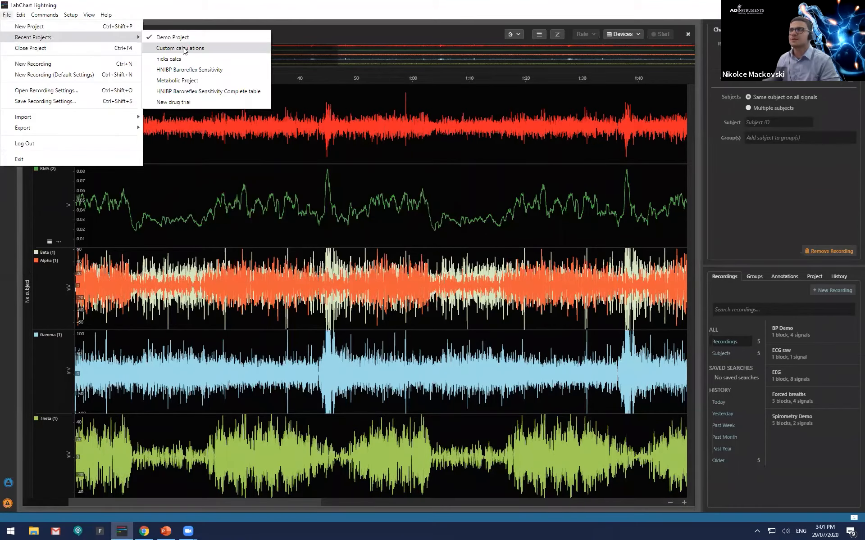
pyautogui.click(188, 50)
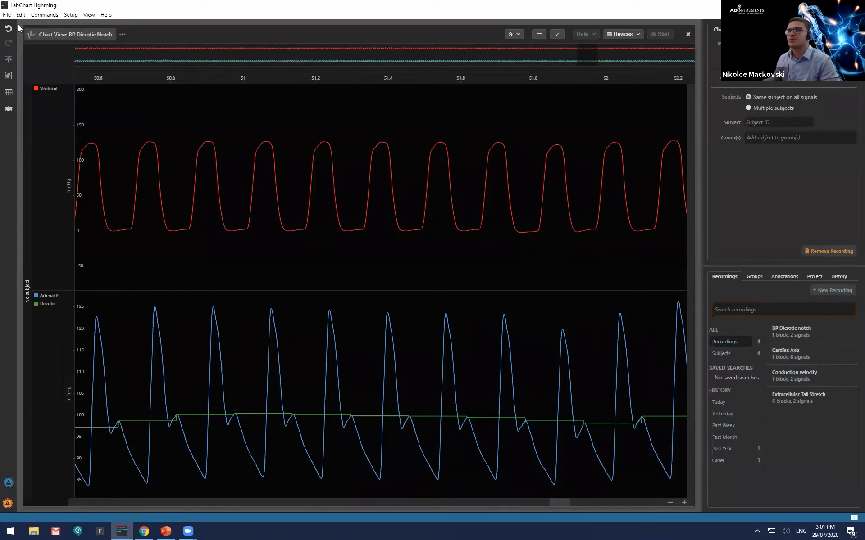
# Open the recent project nicks calcs and display its Spike Histogram Demo - Multiple Units (1) recording at a readable scale
pyautogui.click(7, 15)
pyautogui.moveTo(36, 37)
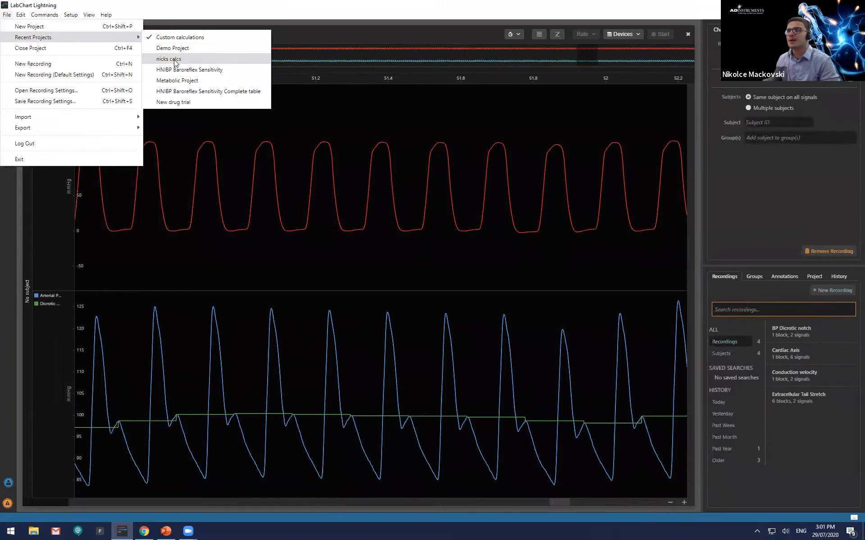
pyautogui.click(170, 59)
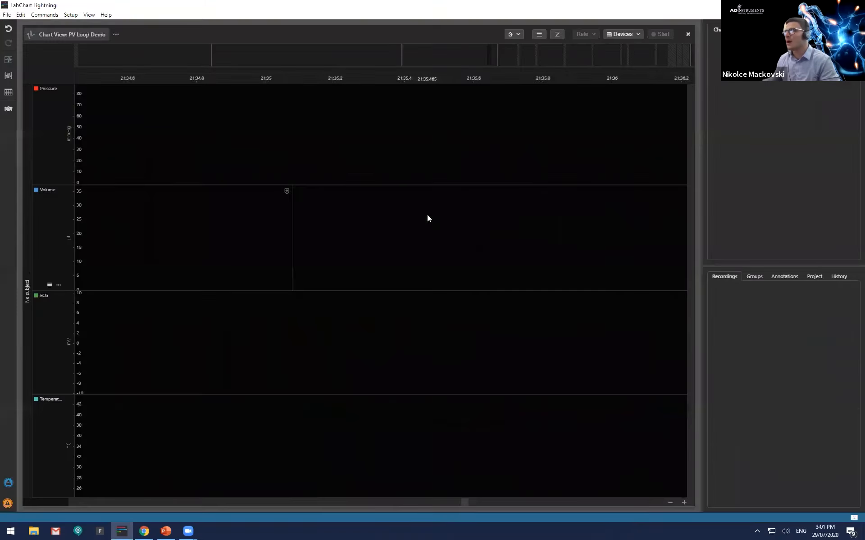
pyautogui.click(820, 371)
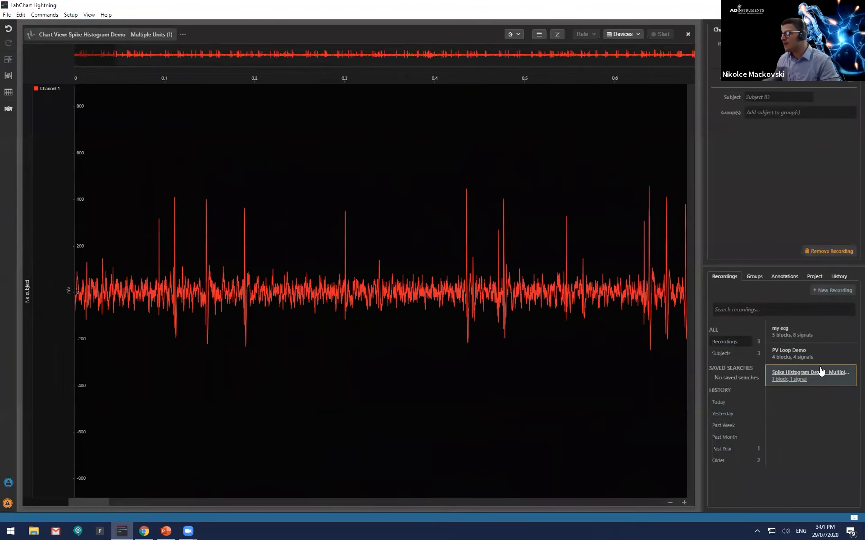
pyautogui.scroll(-6, 411, 310)
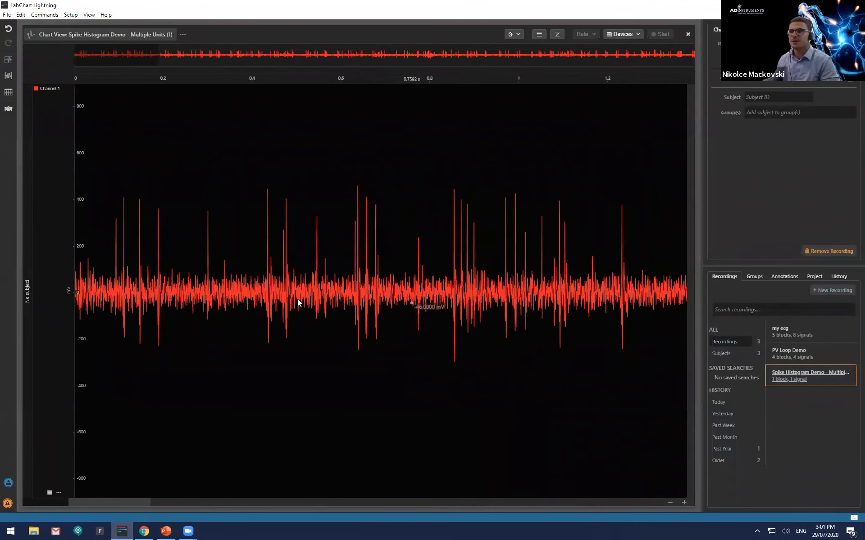
pyautogui.scroll(-5, 70, 290)
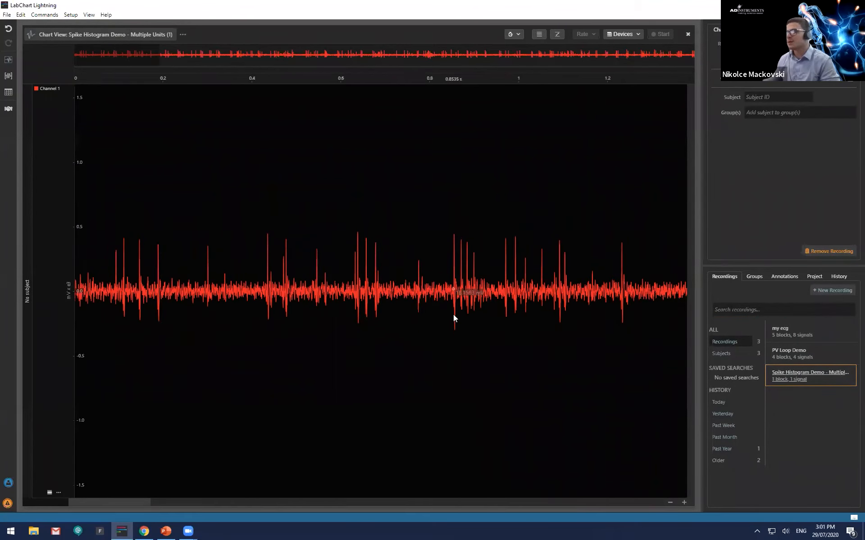
pyautogui.scroll(4, 453, 314)
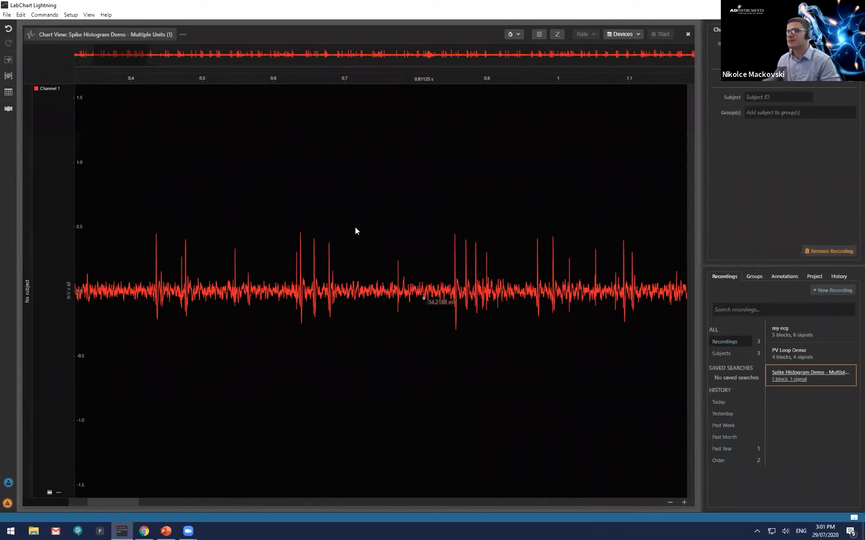
# Import the RMS calculation file from the Desktop into this project and dismiss the notification
pyautogui.click(6, 15)
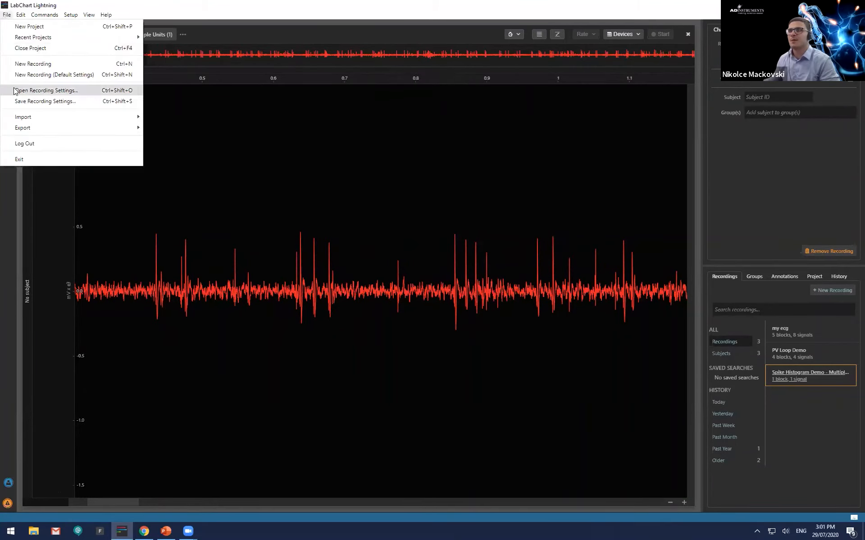
pyautogui.moveTo(28, 120)
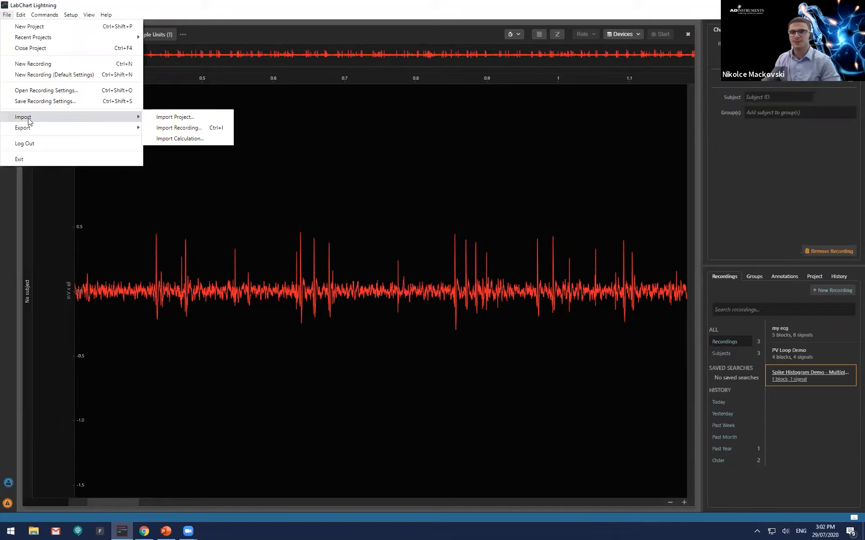
pyautogui.click(191, 140)
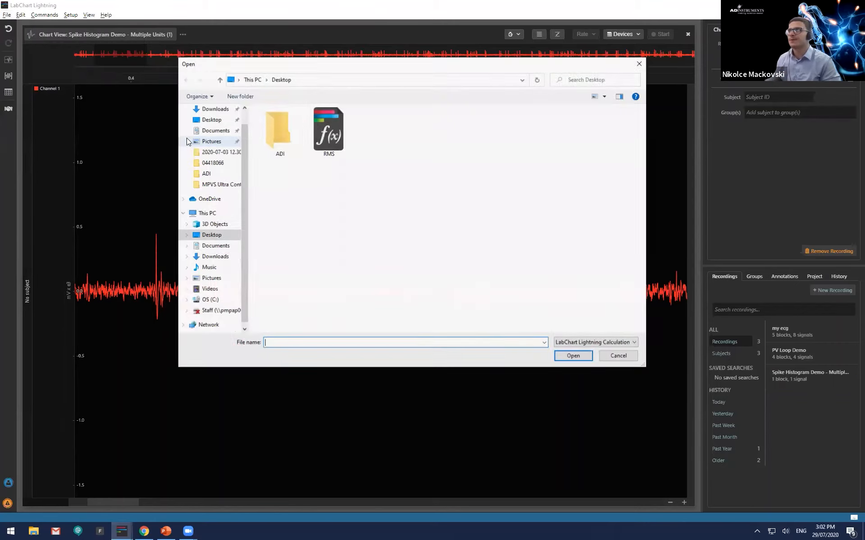
pyautogui.doubleClick(330, 131)
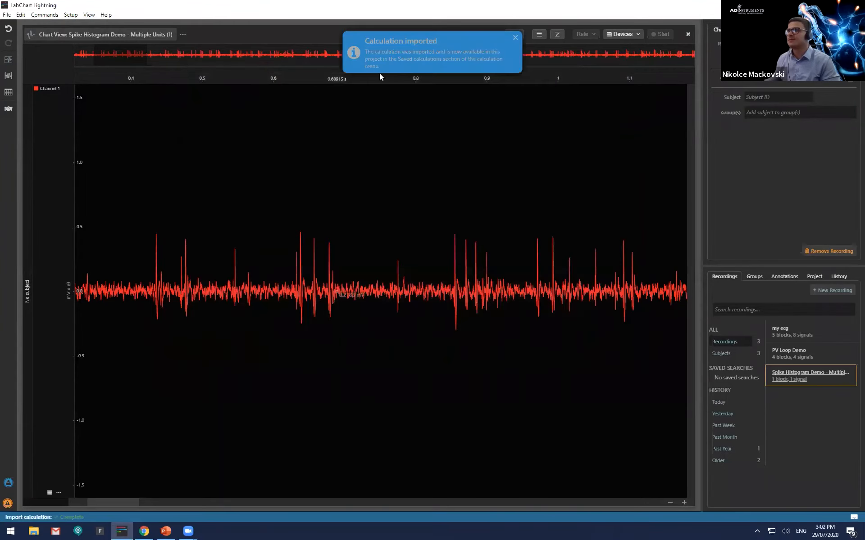
pyautogui.click(517, 39)
pyautogui.click(437, 133)
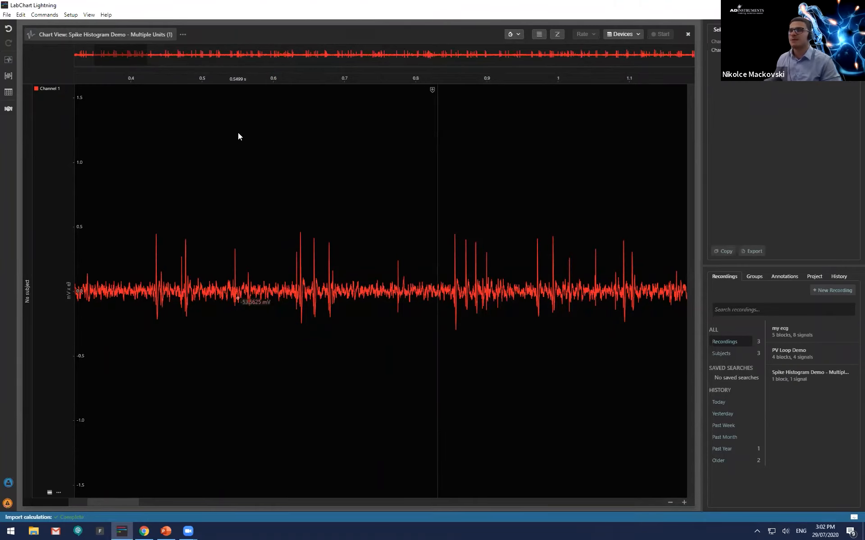
# Add a calculated signal to Channel 1 using the saved RMS calculation
pyautogui.click(48, 89)
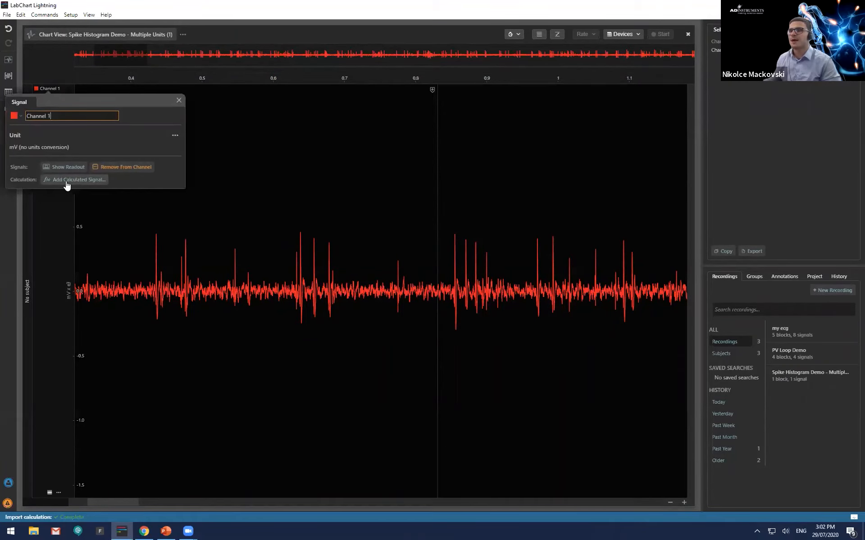
pyautogui.click(66, 184)
pyautogui.click(86, 116)
pyautogui.moveTo(73, 199)
pyautogui.moveTo(71, 218)
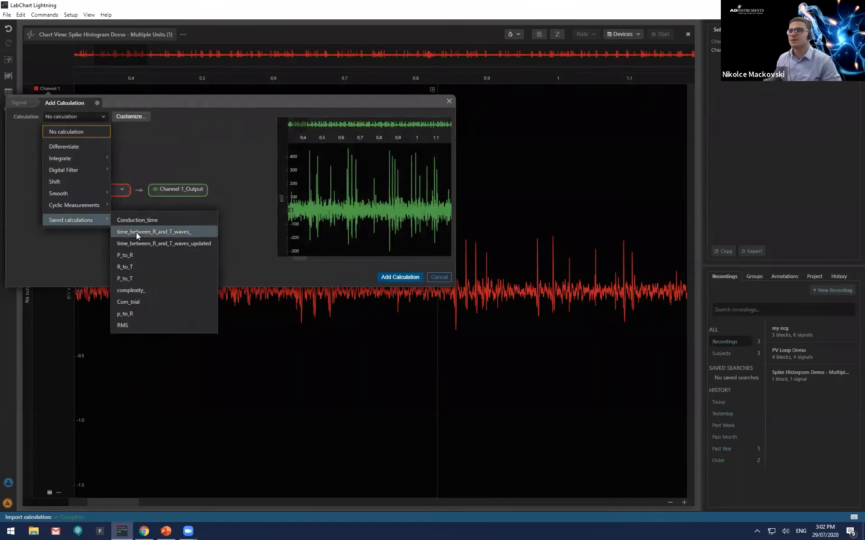
pyautogui.click(149, 325)
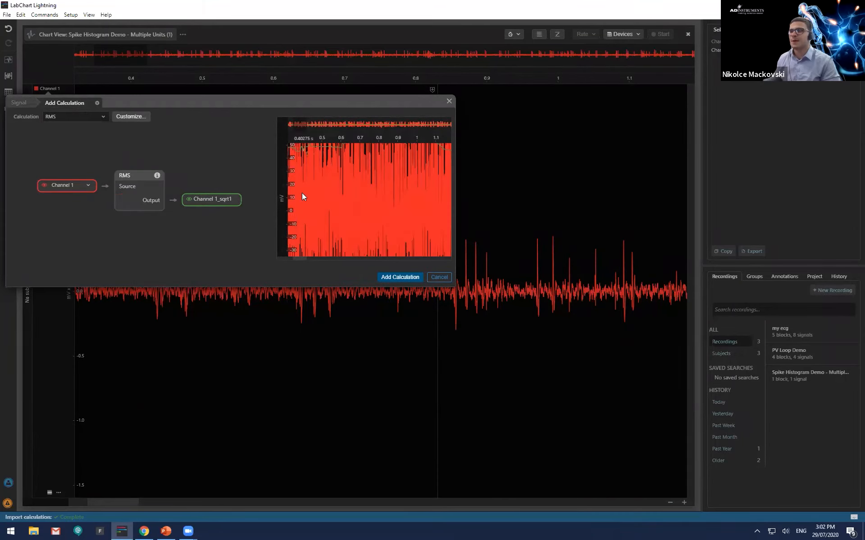
pyautogui.scroll(-4, 281, 195)
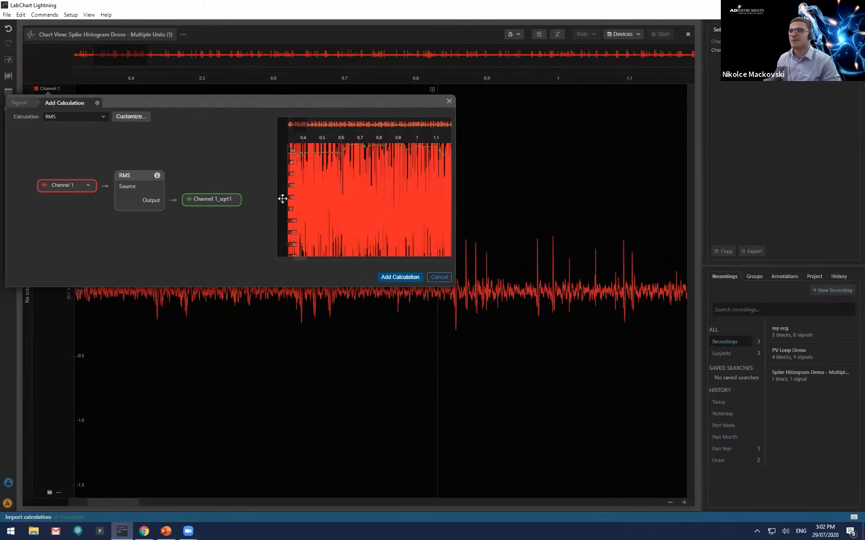
pyautogui.click(392, 278)
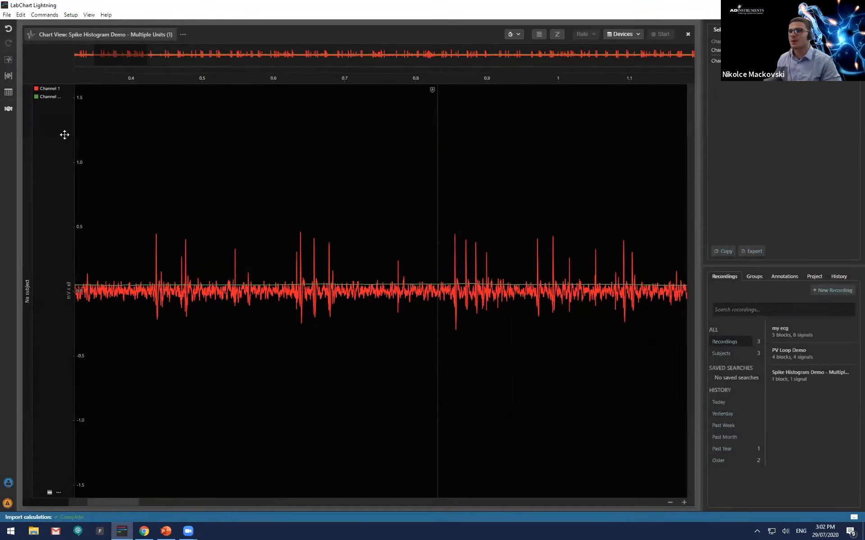
# Add a second channel to the chart view and move the calculated RMS signal from Channel 1's plot into it
pyautogui.click(189, 35)
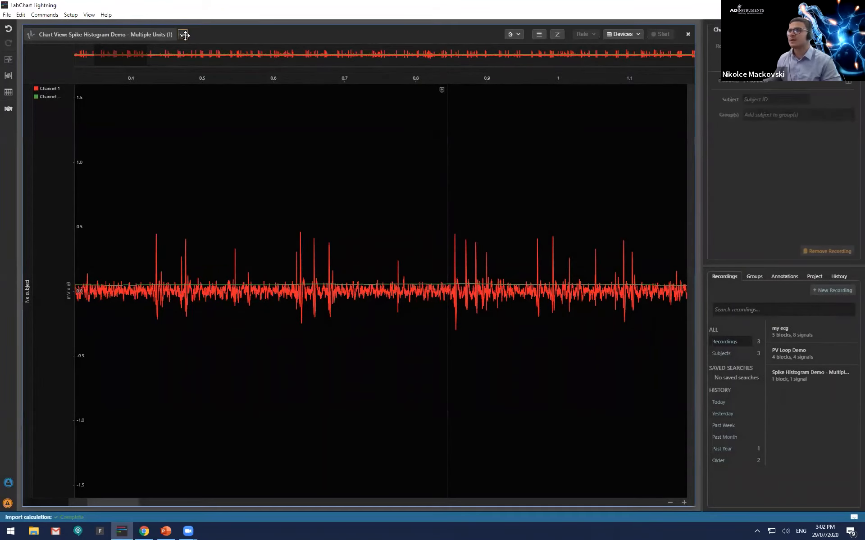
pyautogui.click(850, 78)
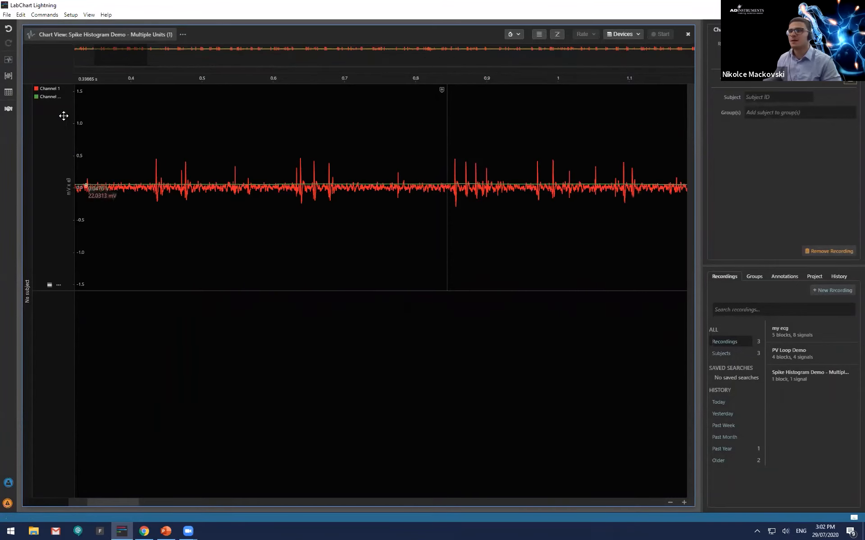
pyautogui.moveTo(51, 96)
pyautogui.mouseDown()
pyautogui.moveTo(54, 276)
pyautogui.moveTo(66, 357)
pyautogui.mouseUp()
# Rescale the calculated signal's amplitude axis to about 0.01 to 0.07 V and widen the displayed time range to nearly 4 seconds
pyautogui.scroll(2, 73, 366)
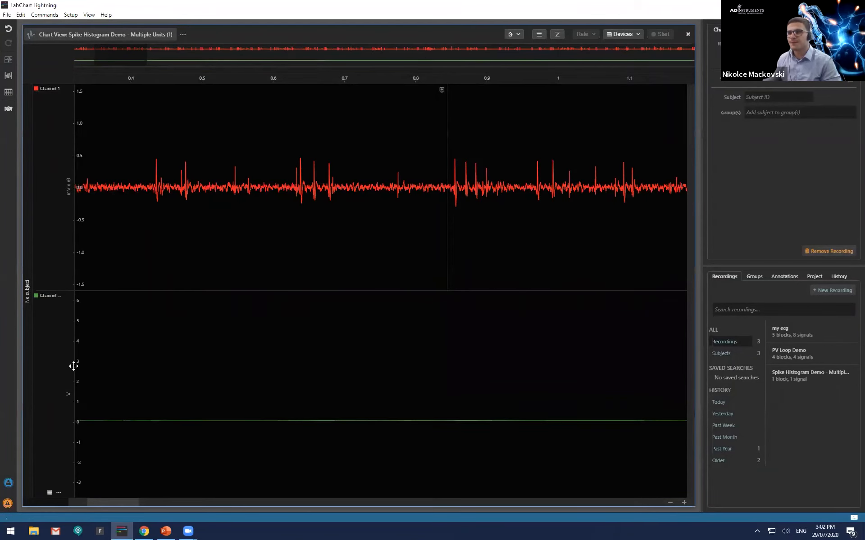
pyautogui.moveTo(73, 491); pyautogui.dragTo(74, 419)
pyautogui.scroll(6, 74, 417)
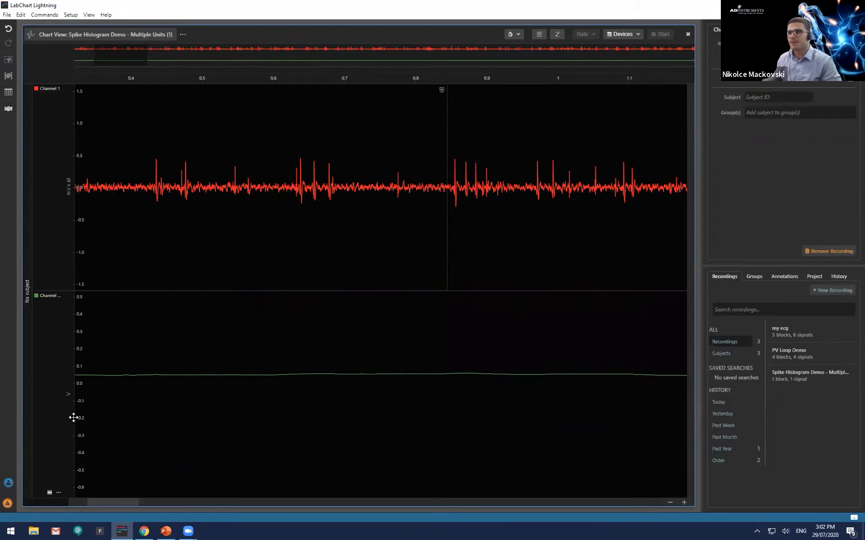
pyautogui.scroll(1, 65, 386)
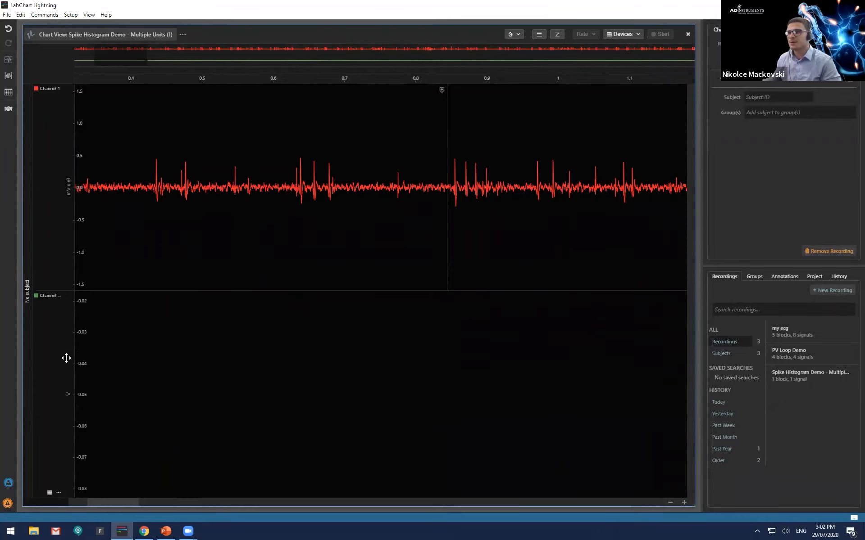
pyautogui.moveTo(66, 357); pyautogui.dragTo(66, 536)
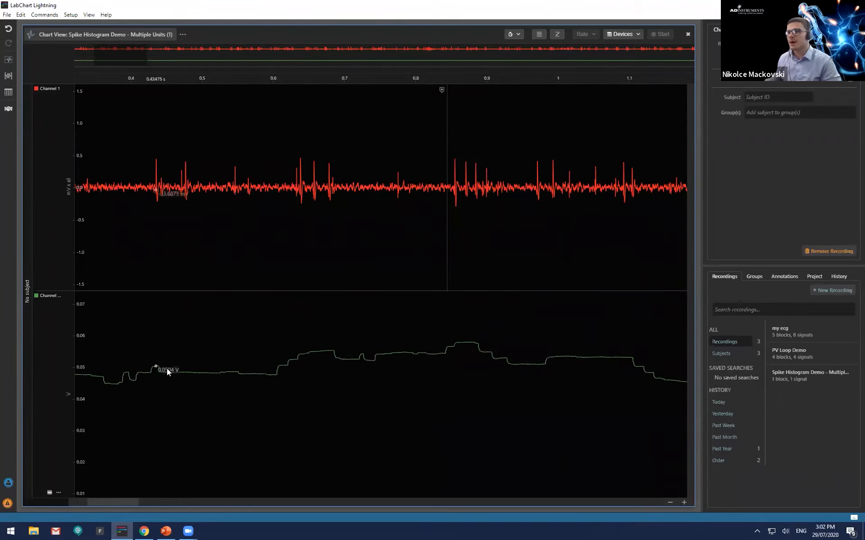
pyautogui.scroll(-4, 335, 404)
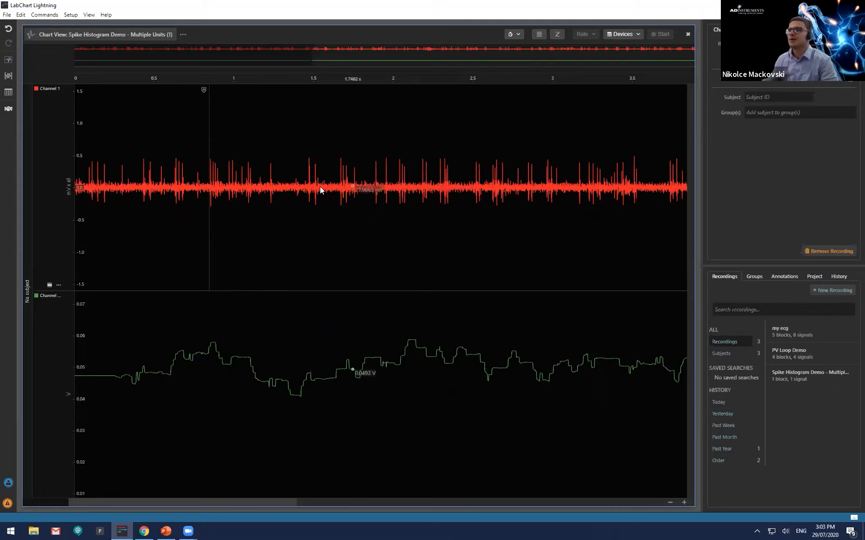
# Open the recent project Demo Project and inspect the RMS (2) signal's custom calculation without changing it
pyautogui.click(6, 14)
pyautogui.moveTo(141, 38)
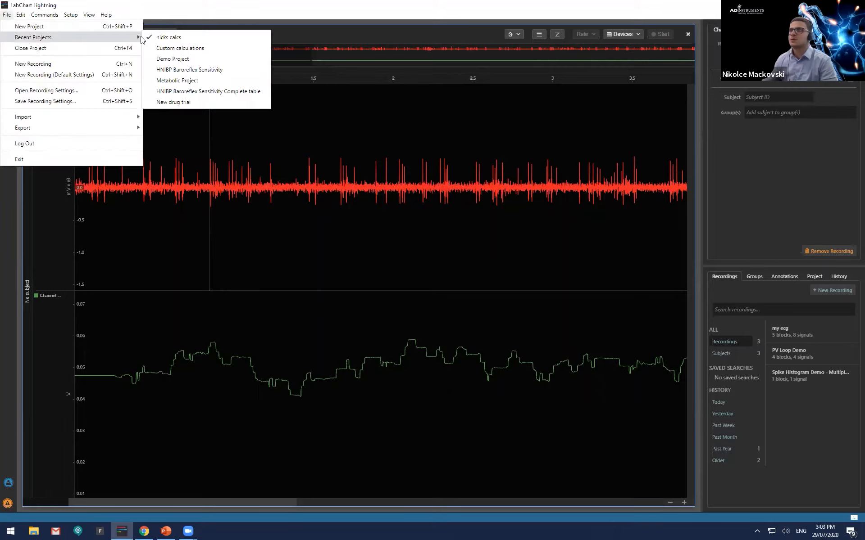
pyautogui.click(191, 60)
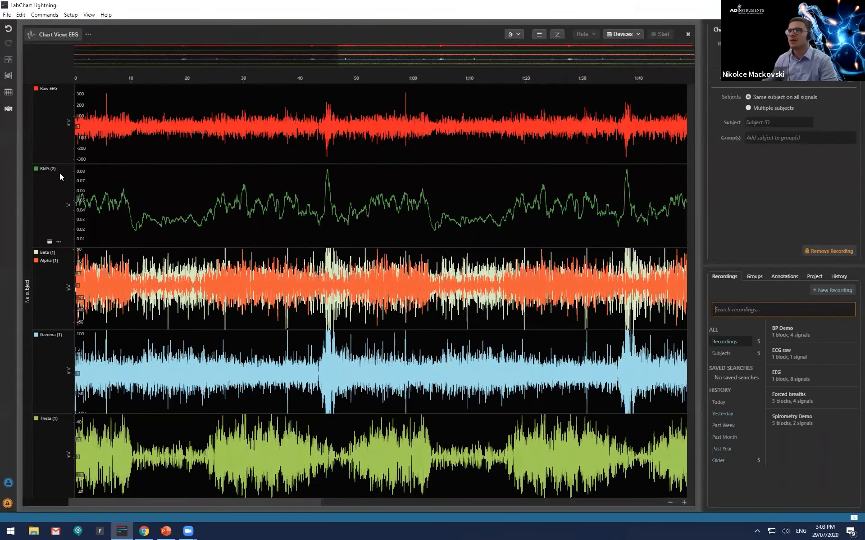
pyautogui.click(54, 170)
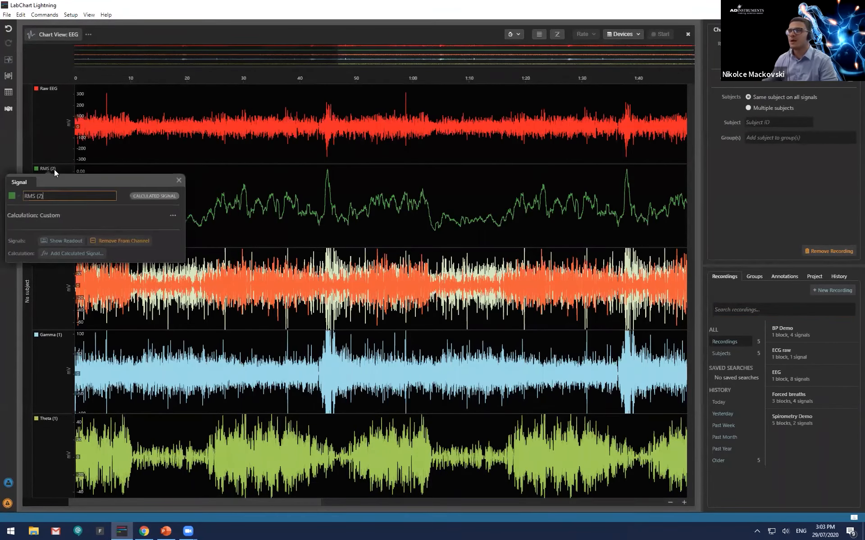
pyautogui.click(175, 215)
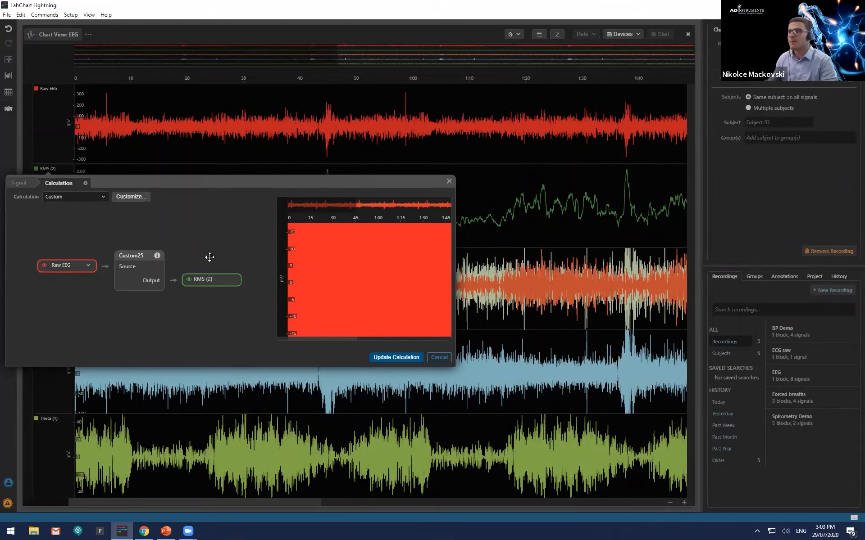
pyautogui.click(397, 357)
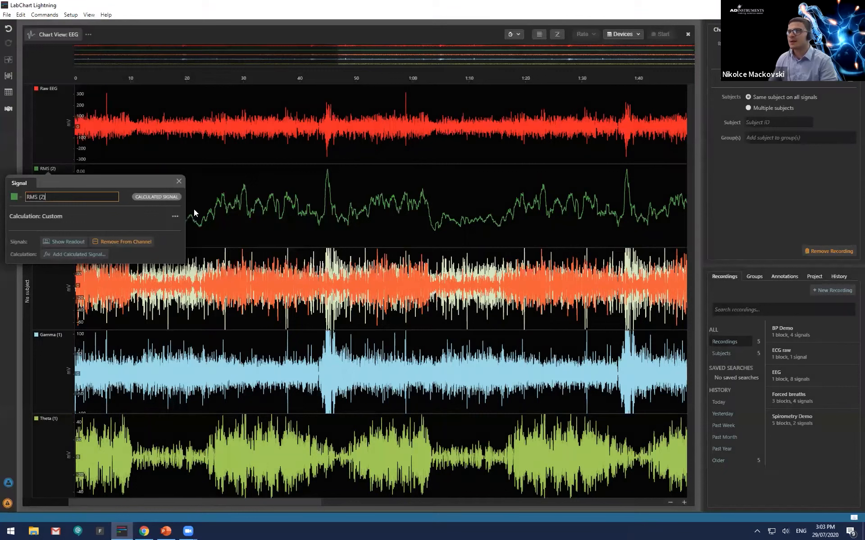
pyautogui.click(179, 181)
# Return to the recent project nicks calcs
pyautogui.click(6, 15)
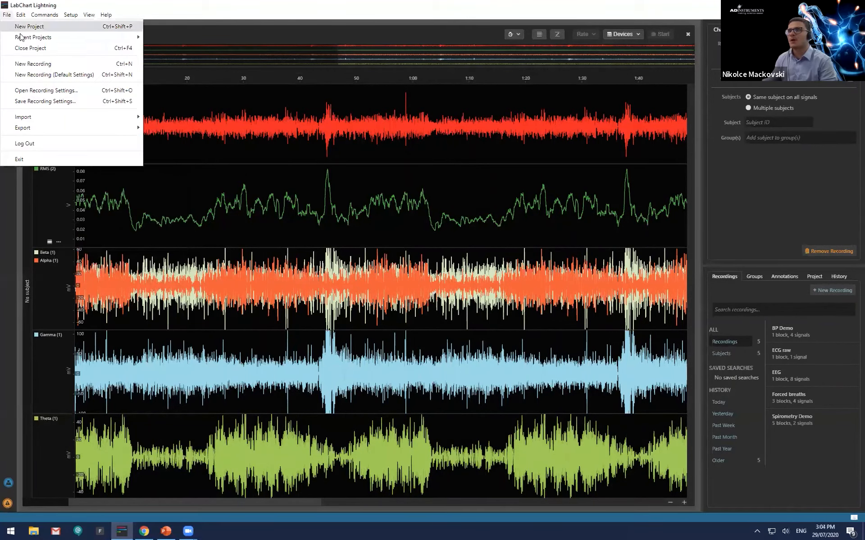
pyautogui.moveTo(20, 37)
pyautogui.click(176, 44)
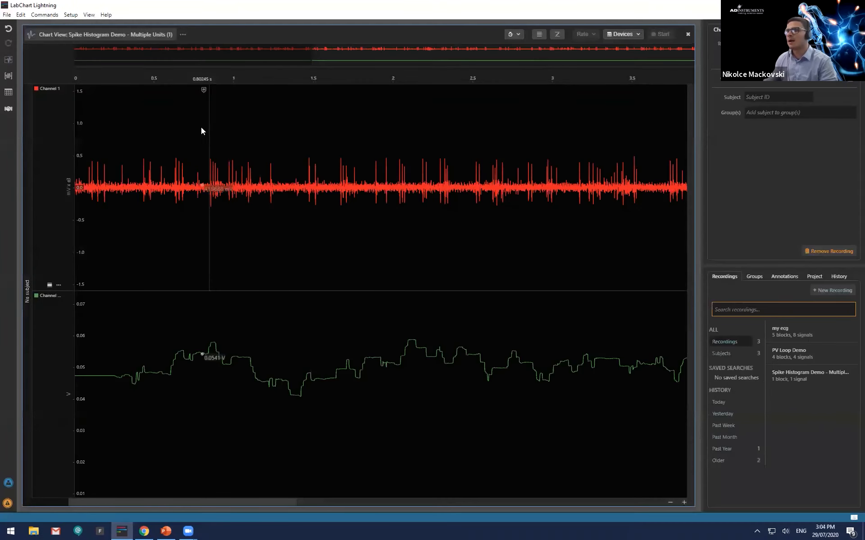
# Open the calculated signal's RMS calculation for customization and move the Channel 1_sqrt1 output node farther from the RMS block
pyautogui.click(56, 297)
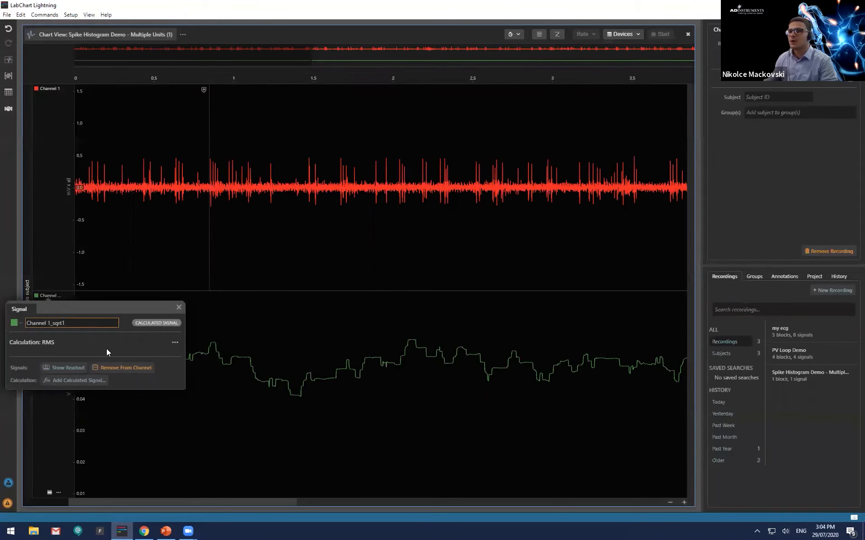
pyautogui.click(175, 344)
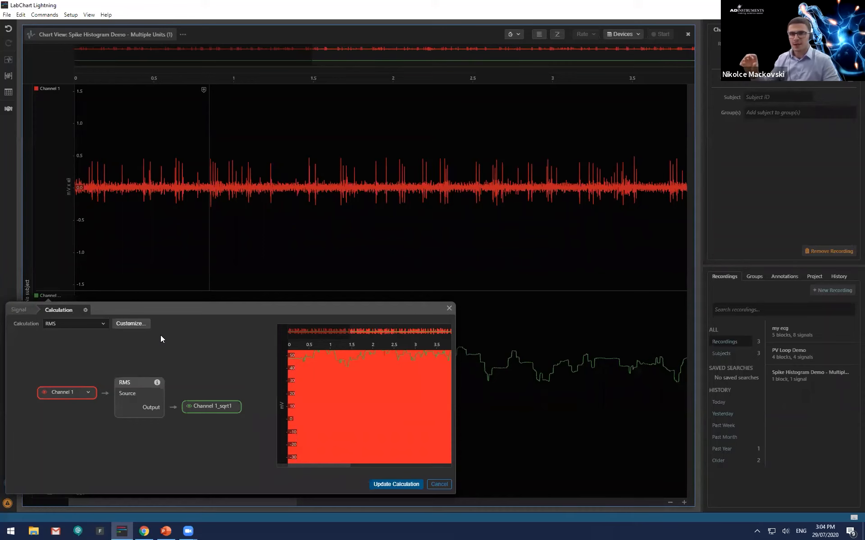
pyautogui.click(137, 324)
pyautogui.moveTo(249, 94); pyautogui.dragTo(381, 161)
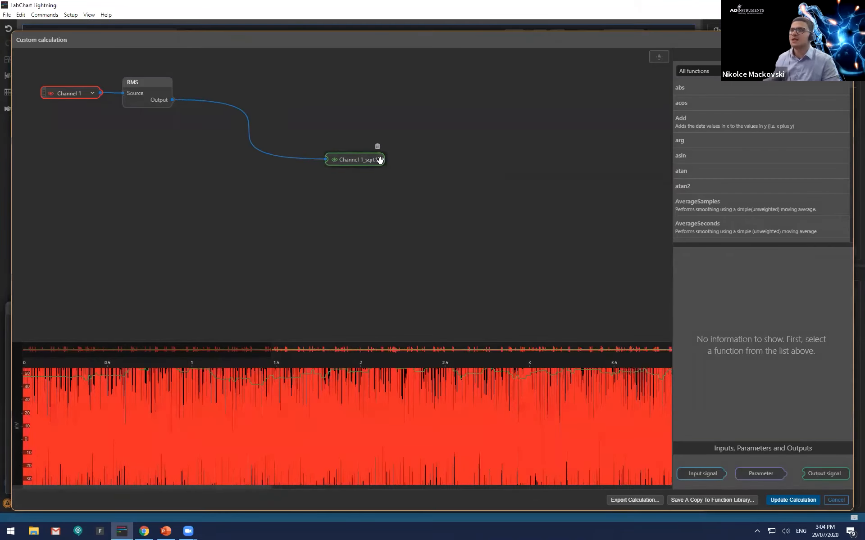
# Move the RMS block between the Channel 1 input and its output node, and discard the custom calculation changes
pyautogui.moveTo(158, 83); pyautogui.dragTo(217, 108)
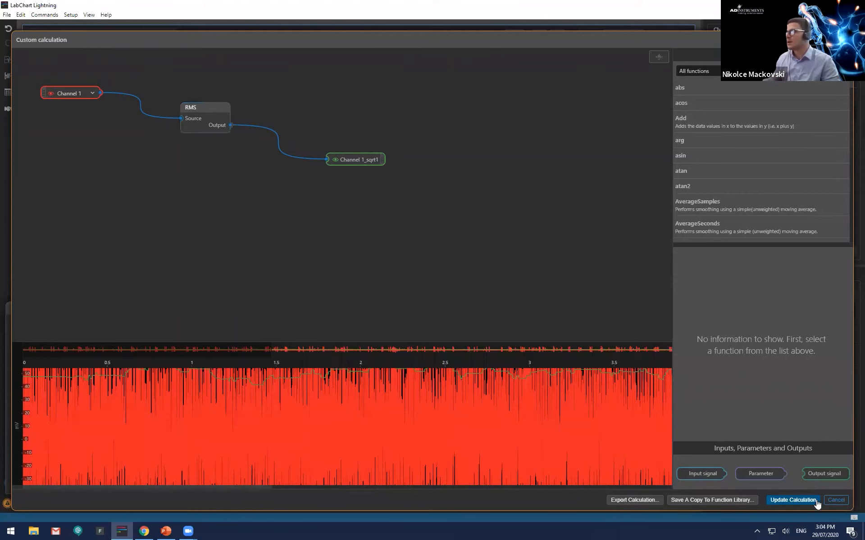
pyautogui.click(835, 501)
pyautogui.click(449, 308)
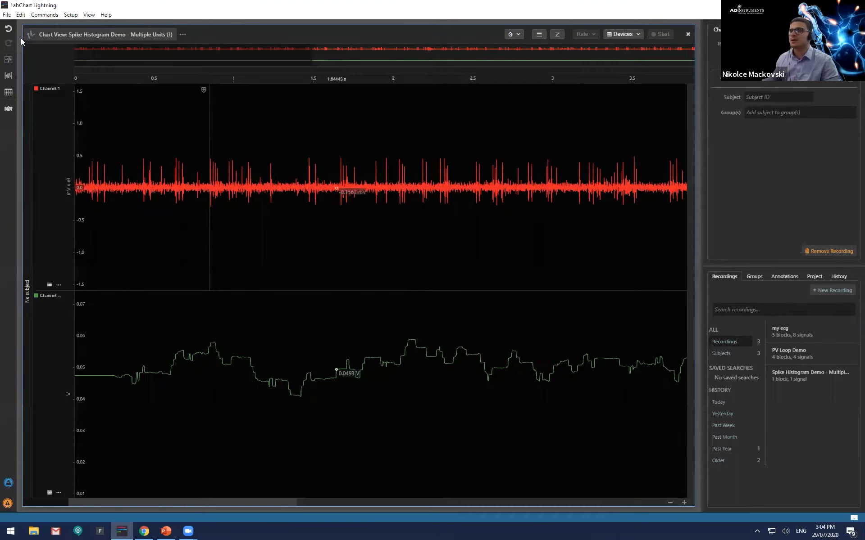
# Open the recent project Demo Project and open the RMS (2) signal's calculation for customization
pyautogui.click(6, 14)
pyautogui.moveTo(127, 40)
pyautogui.click(167, 47)
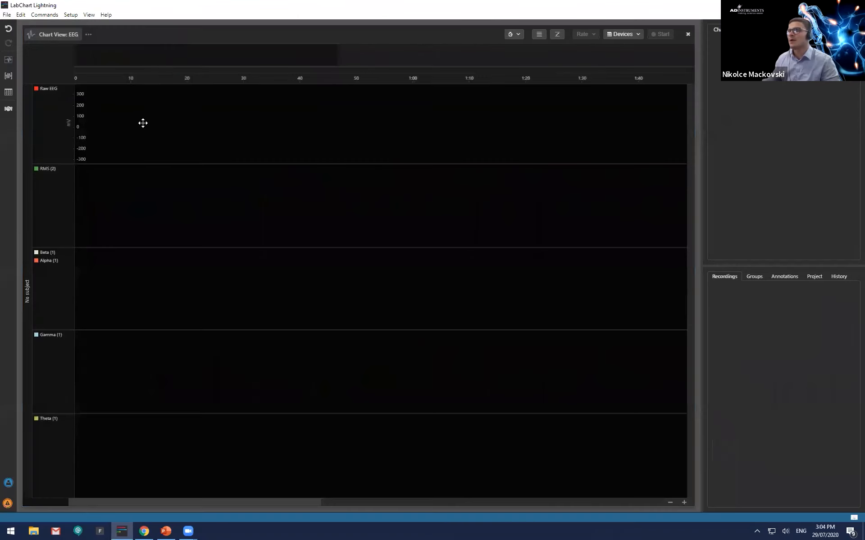
pyautogui.click(50, 169)
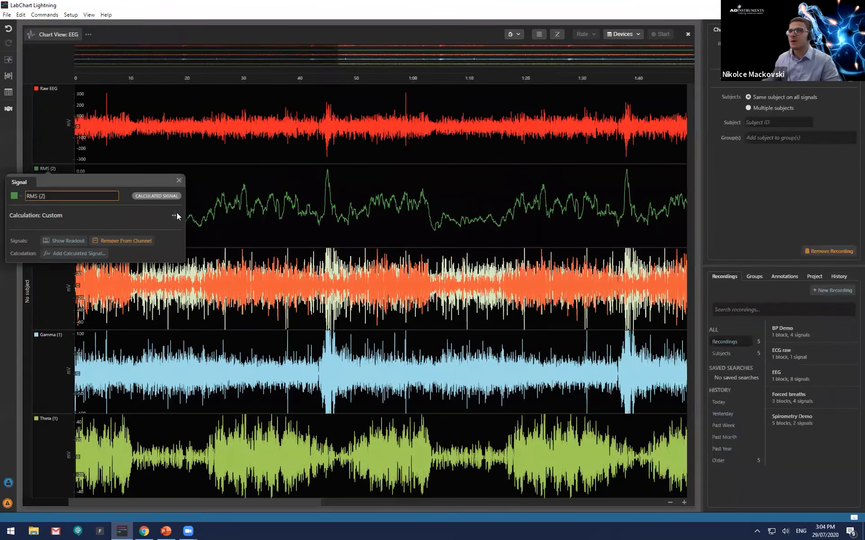
pyautogui.click(137, 201)
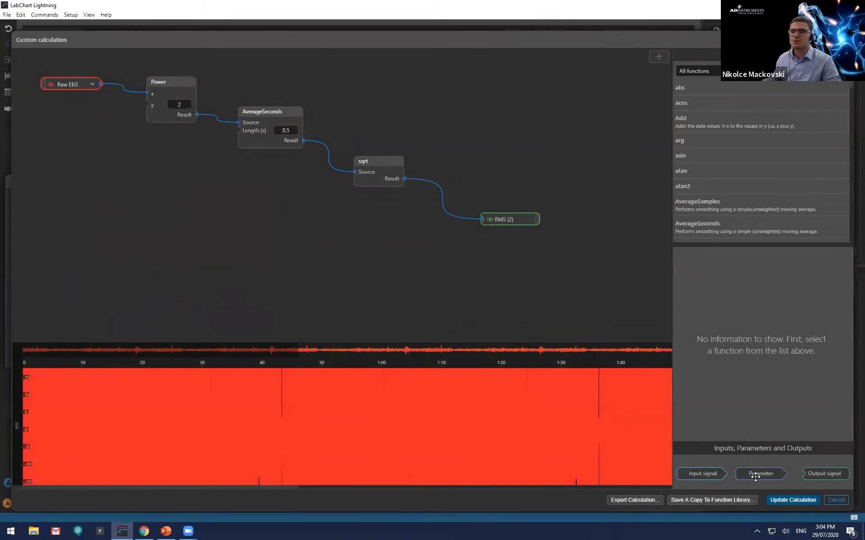
# Add a parameter node feeding the AverageSeconds block's Length (s) input, spread the blocks apart slightly, and update the calculation
pyautogui.moveTo(759, 476); pyautogui.dragTo(187, 173)
pyautogui.moveTo(279, 113); pyautogui.dragTo(287, 110)
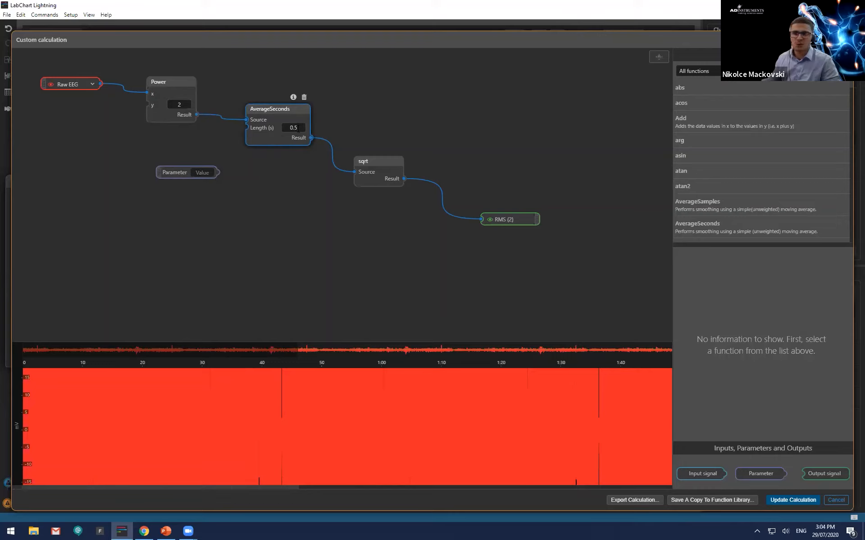
pyautogui.moveTo(387, 161); pyautogui.dragTo(400, 161)
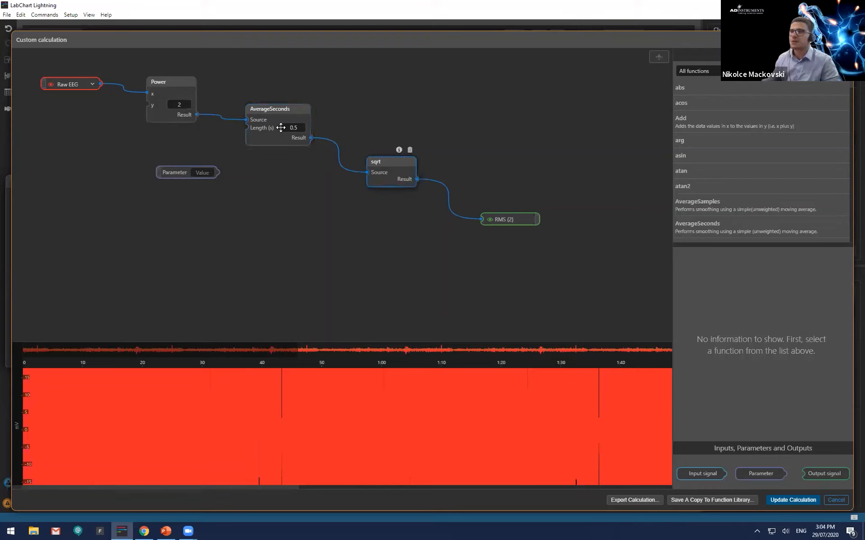
pyautogui.moveTo(219, 174); pyautogui.dragTo(247, 128)
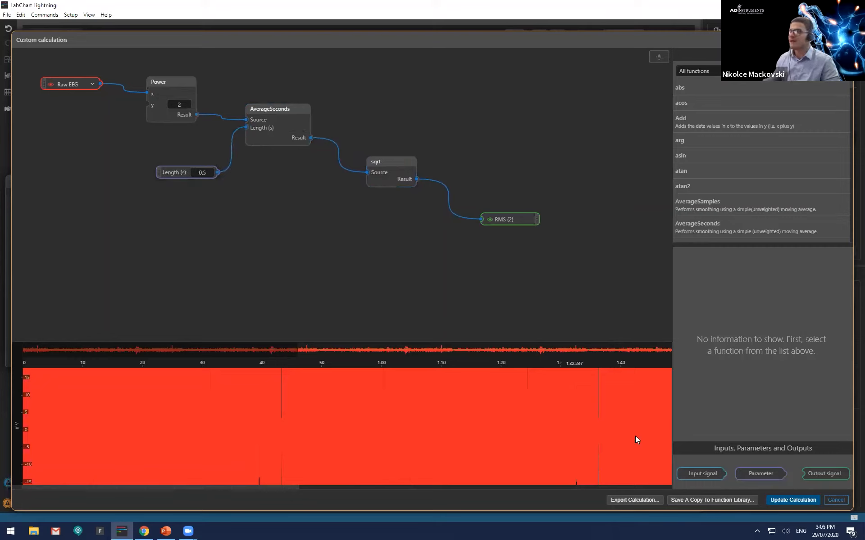
pyautogui.click(782, 501)
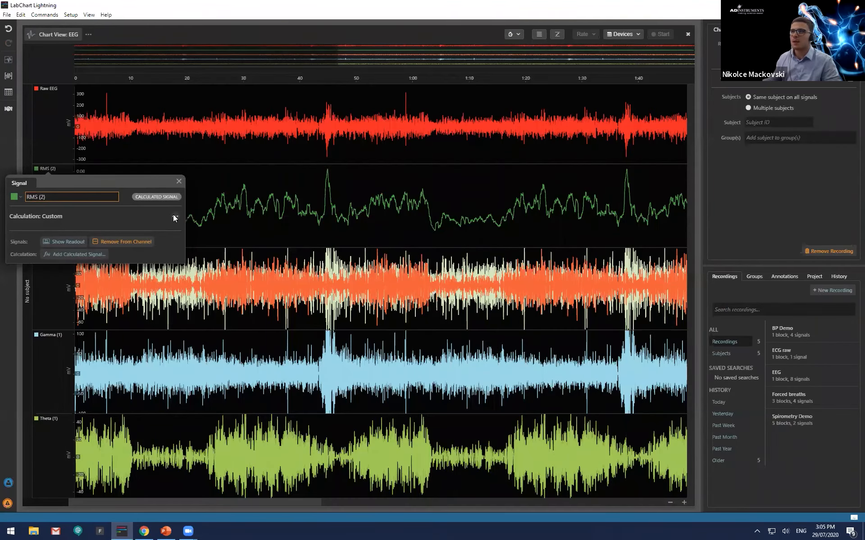
# Open the RMS (2) calculation settings and preview the result with Length (s) set to 0.1 on a compressed amplitude scale
pyautogui.click(173, 217)
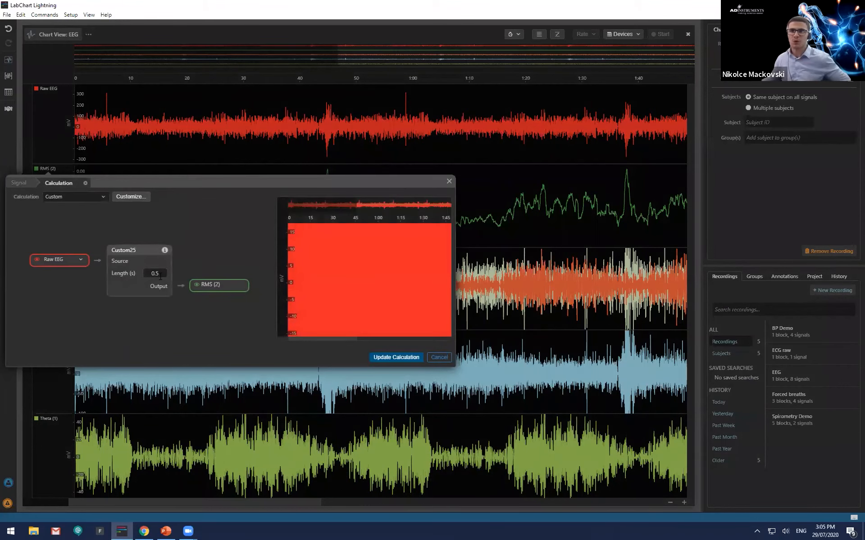
pyautogui.click(163, 275)
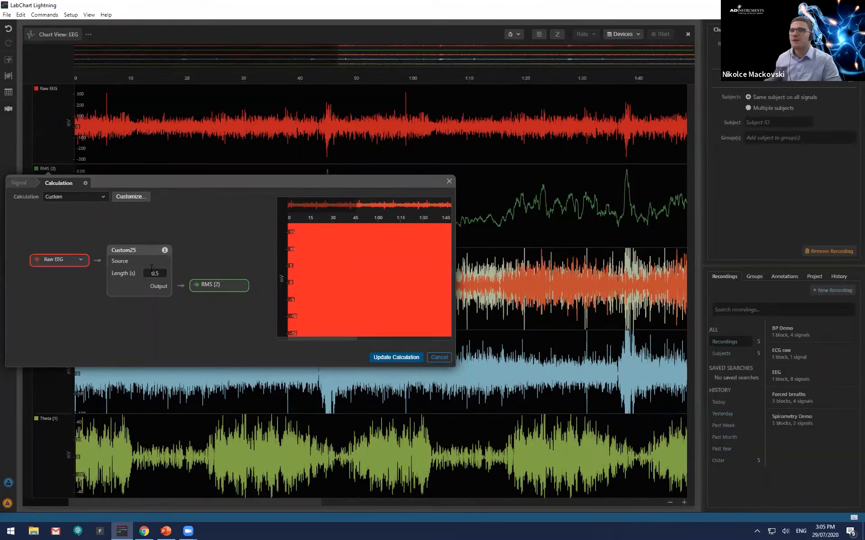
pyautogui.click(160, 272)
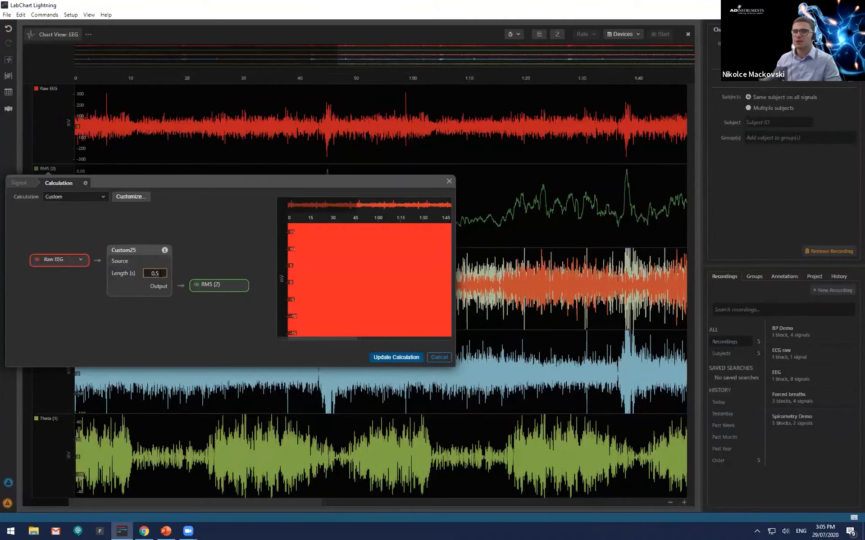
pyautogui.write('1')
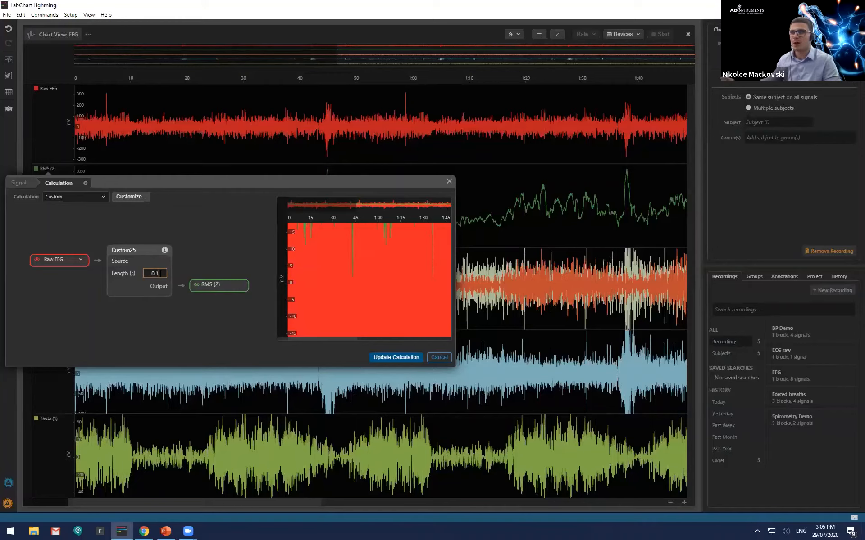
pyautogui.scroll(-8, 284, 275)
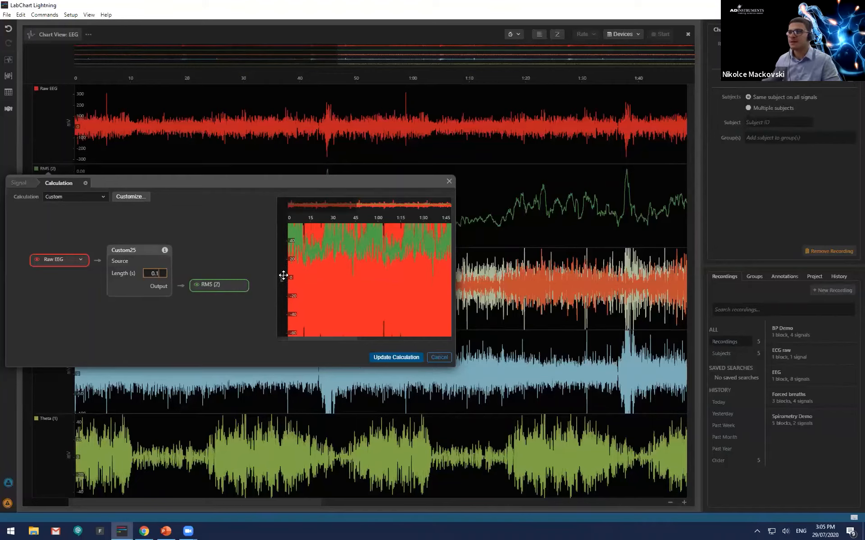
# Set the RMS (2) calculation's Length (s) to 1 and update the calculation
pyautogui.moveTo(160, 274); pyautogui.dragTo(113, 277)
pyautogui.write('1')
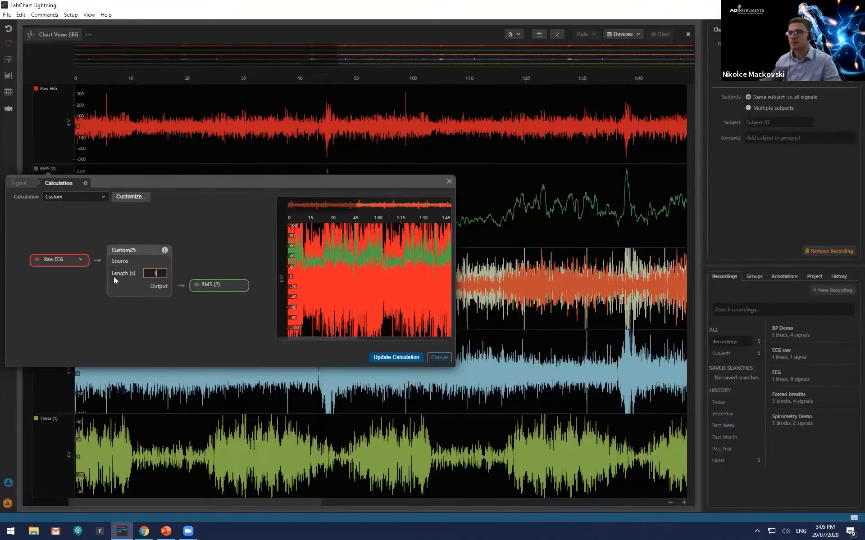
pyautogui.click(406, 358)
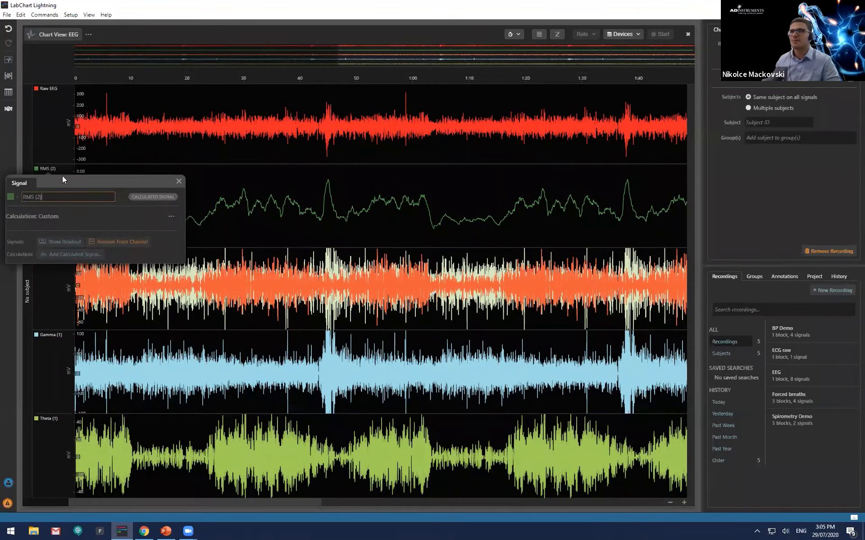
# Customize the RMS (2) calculation with a second parameter node feeding the Power block's y input, and update the calculation
pyautogui.click(127, 202)
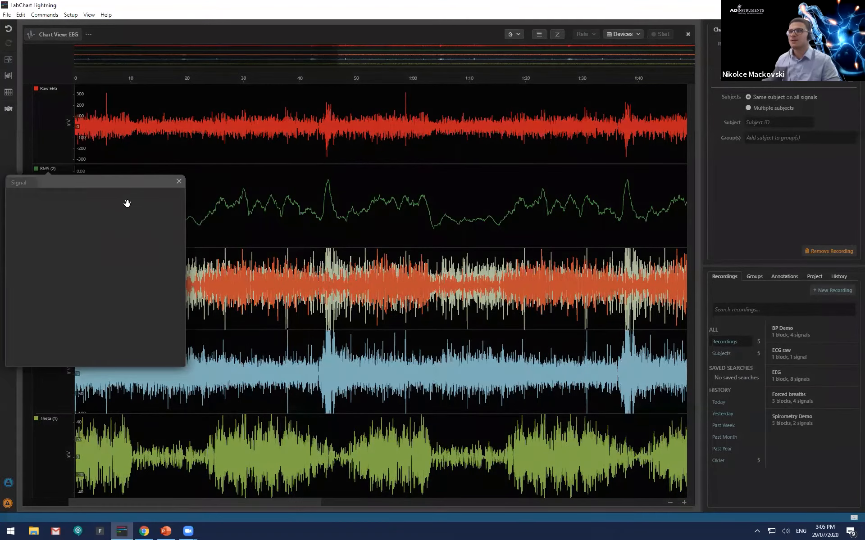
pyautogui.click(129, 199)
pyautogui.moveTo(270, 114); pyautogui.dragTo(286, 126)
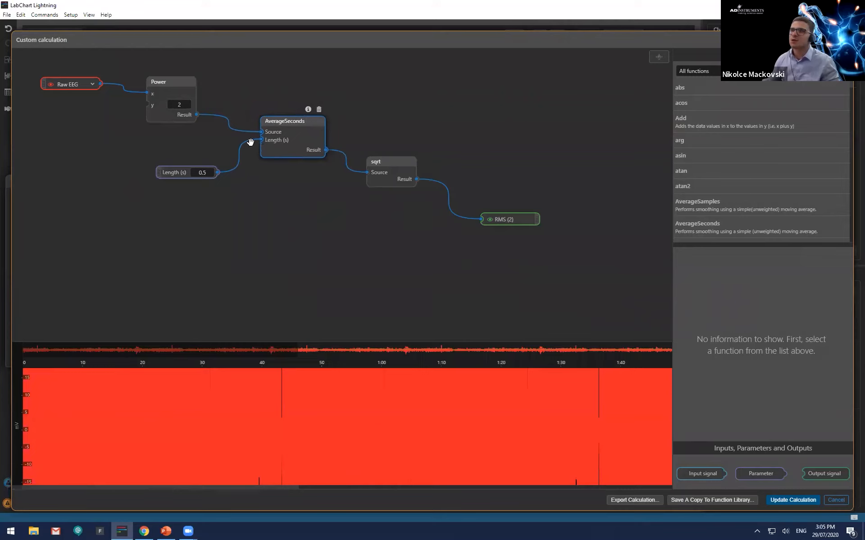
pyautogui.moveTo(745, 473); pyautogui.dragTo(72, 129)
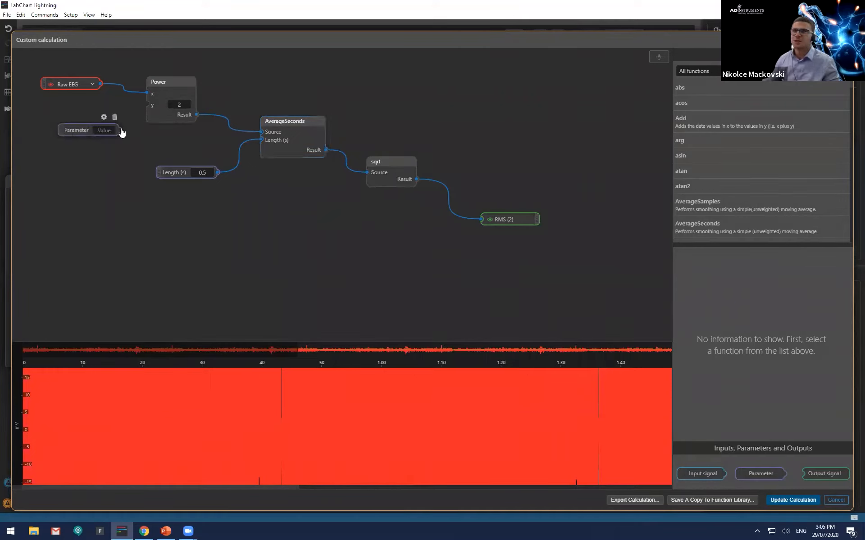
pyautogui.moveTo(119, 130); pyautogui.dragTo(147, 103)
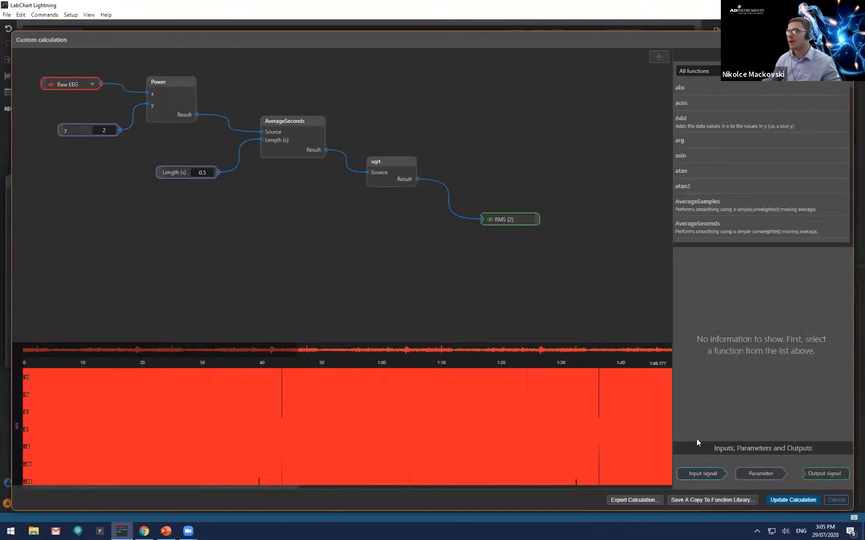
pyautogui.click(781, 500)
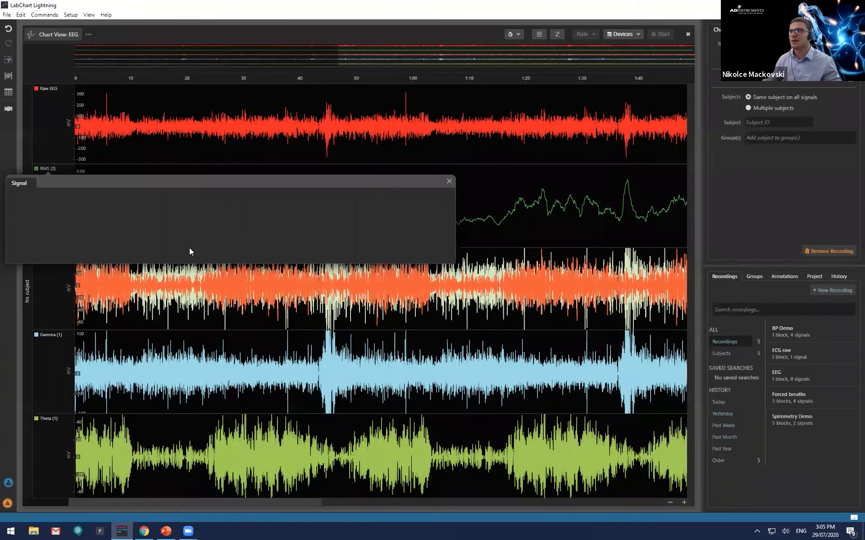
# Inspect the Length (s) and y parameters in the RMS (2) calculation settings and close them without changes
pyautogui.click(167, 256)
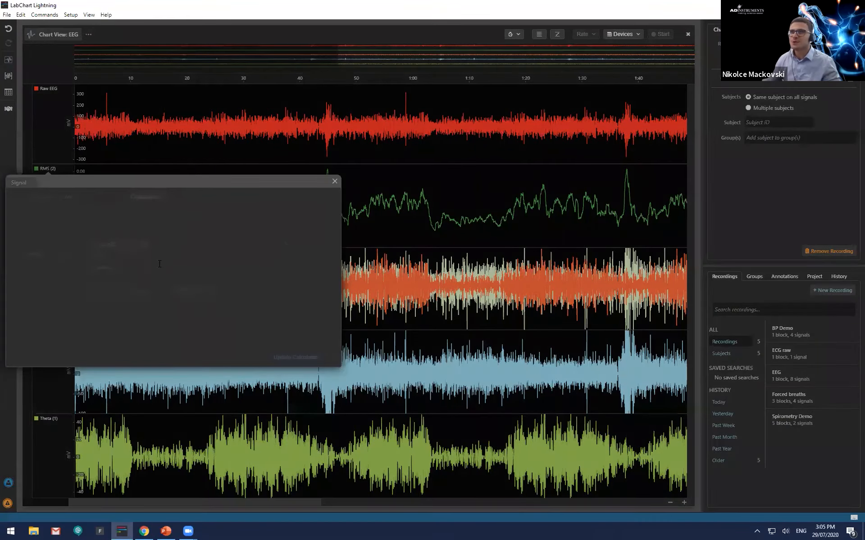
pyautogui.click(162, 269)
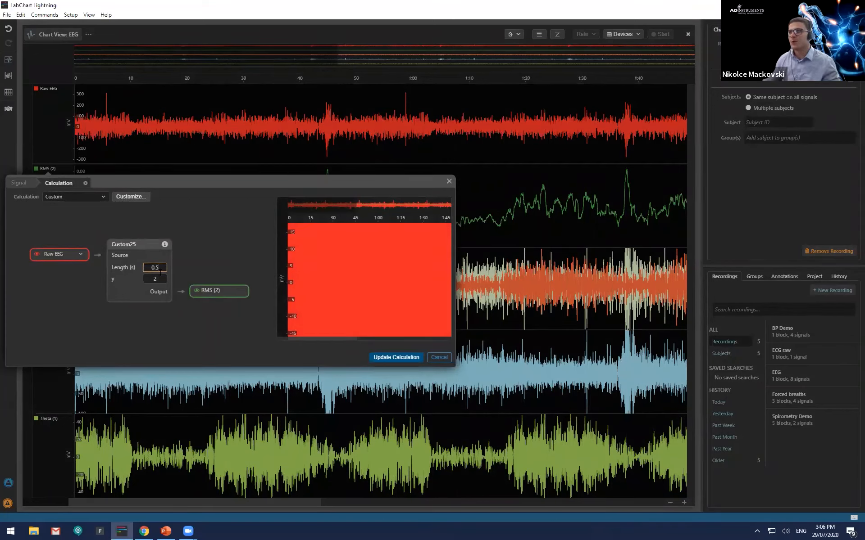
pyautogui.click(440, 363)
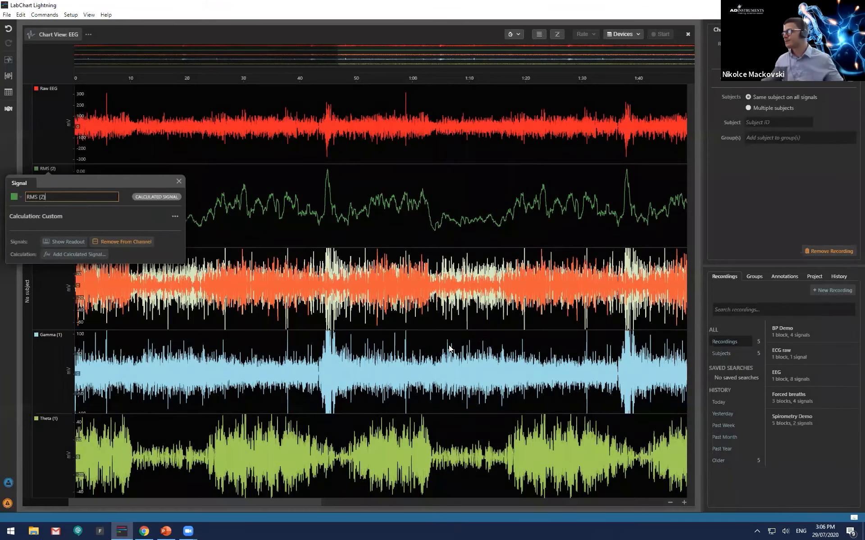
pyautogui.click(179, 181)
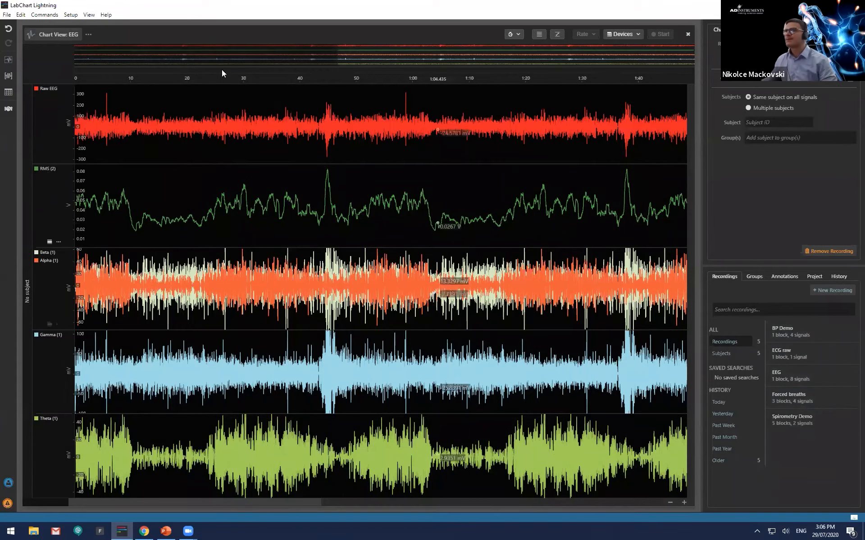
# Open the recent project Custom calculations and display its Conduction velocity recording
pyautogui.click(7, 14)
pyautogui.moveTo(23, 40)
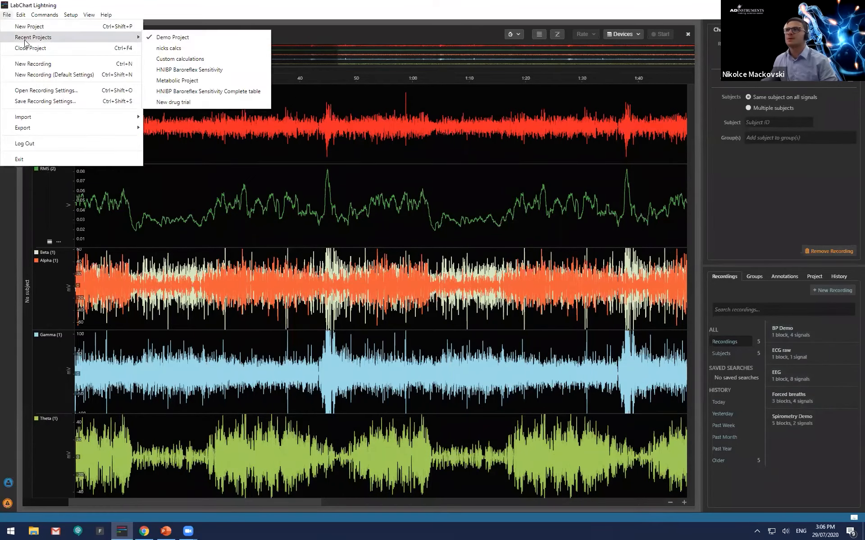
pyautogui.click(195, 61)
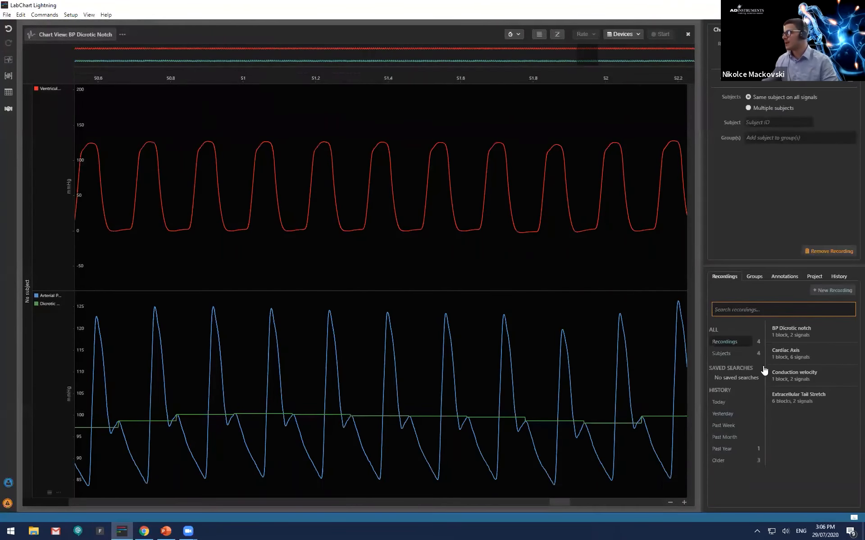
pyautogui.click(800, 381)
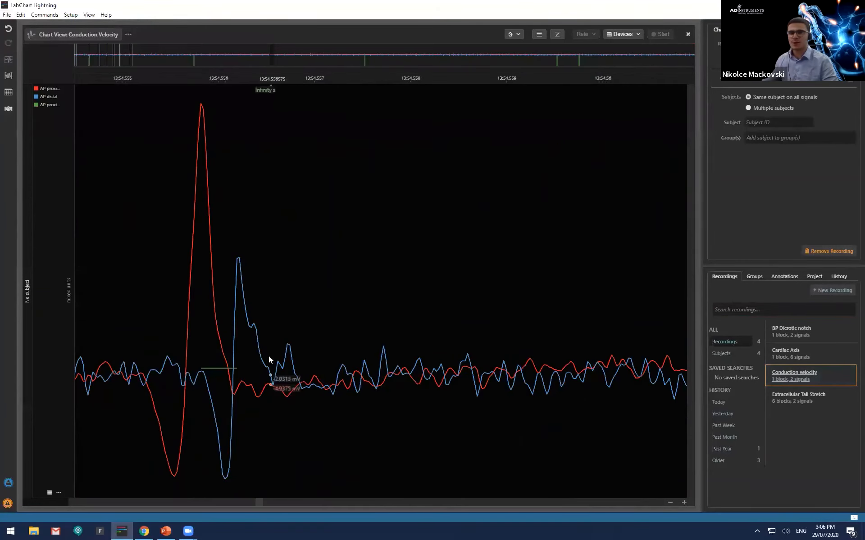
# Examine the proximal and distal action potential peaks and the calculated signal between them at several time and amplitude scales
pyautogui.scroll(2, 264, 358)
pyautogui.scroll(1, 263, 358)
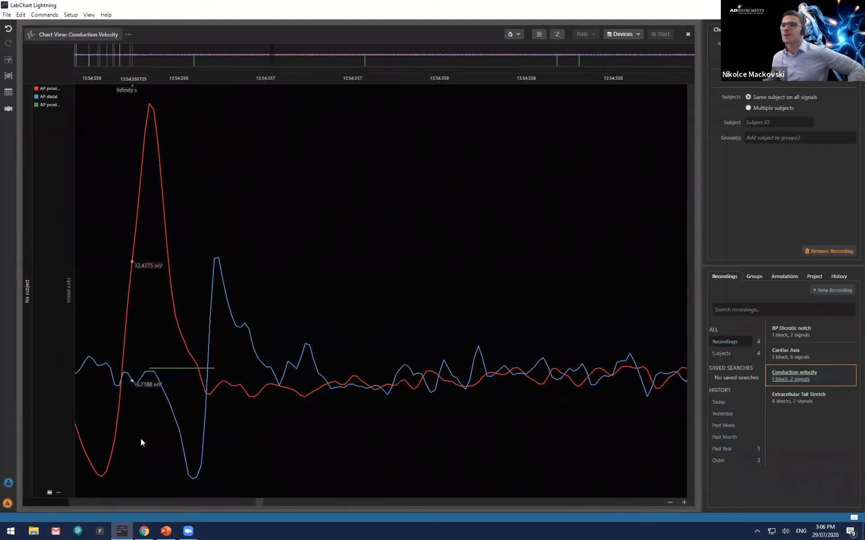
pyautogui.hscroll(-5, 251, 275)
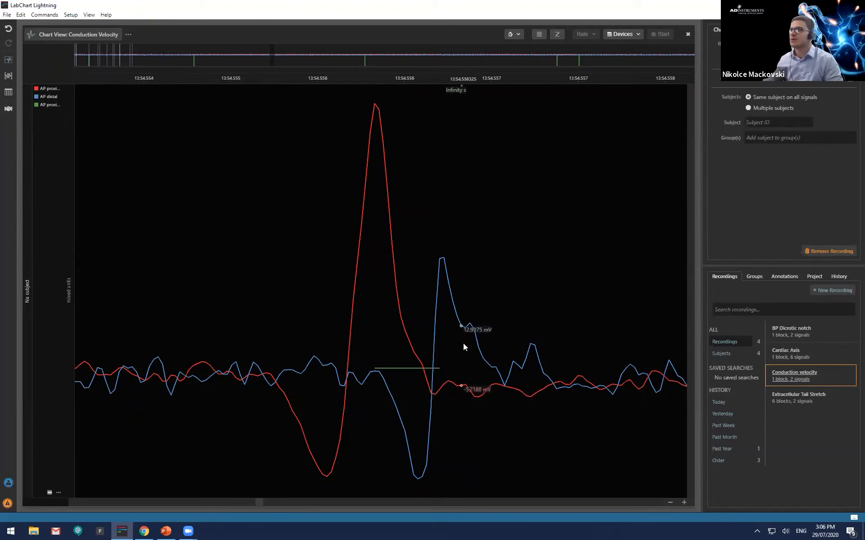
pyautogui.scroll(-2, 336, 298)
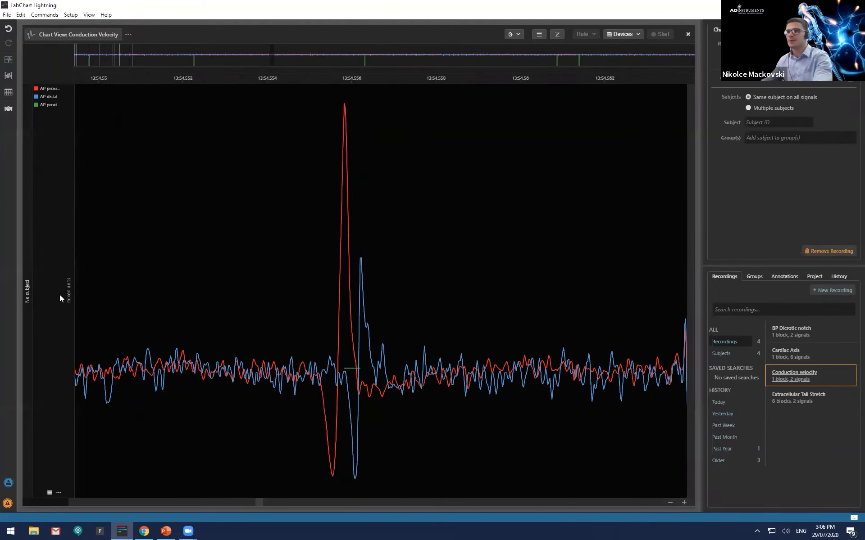
pyautogui.scroll(-1, 73, 290)
pyautogui.scroll(-1, 74, 290)
pyautogui.scroll(-2, 325, 312)
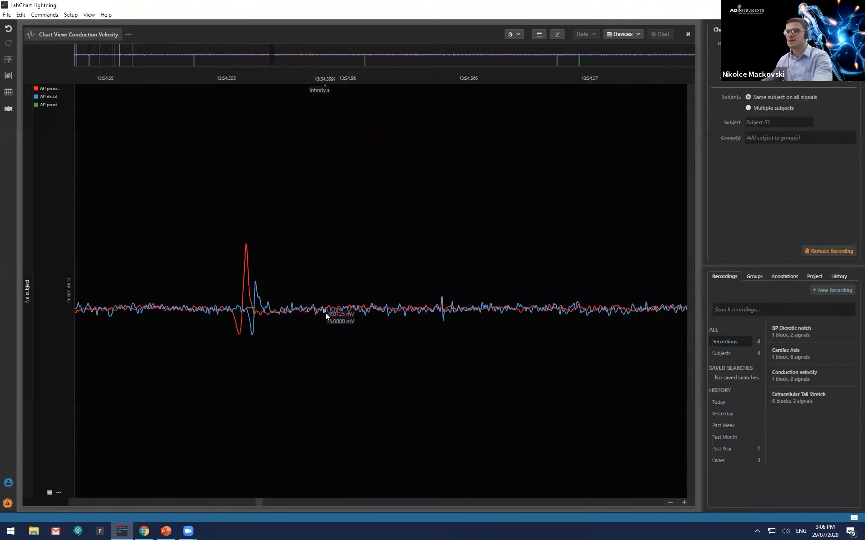
pyautogui.scroll(-4, 325, 313)
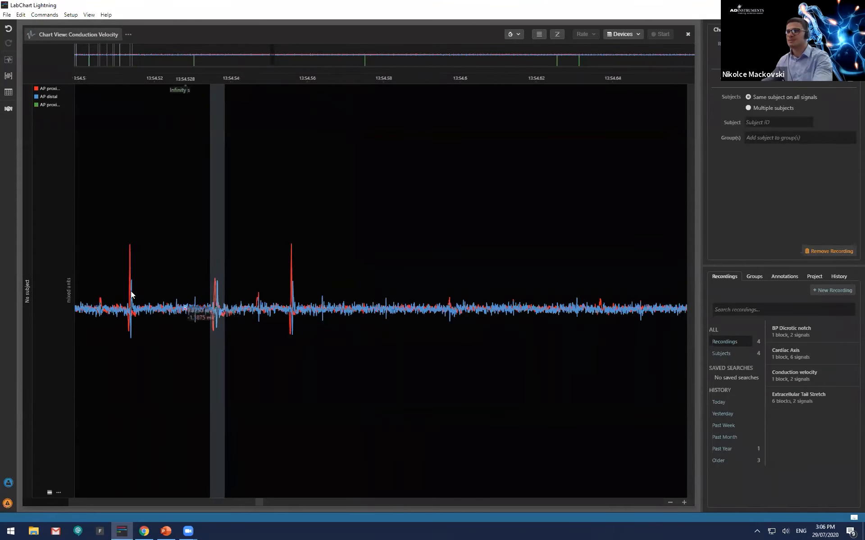
pyautogui.scroll(4, 296, 317)
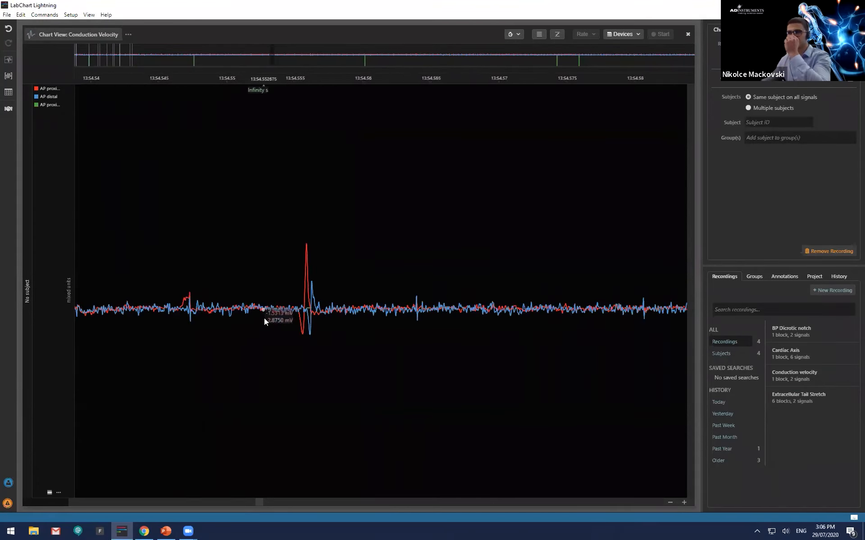
pyautogui.scroll(5, 316, 312)
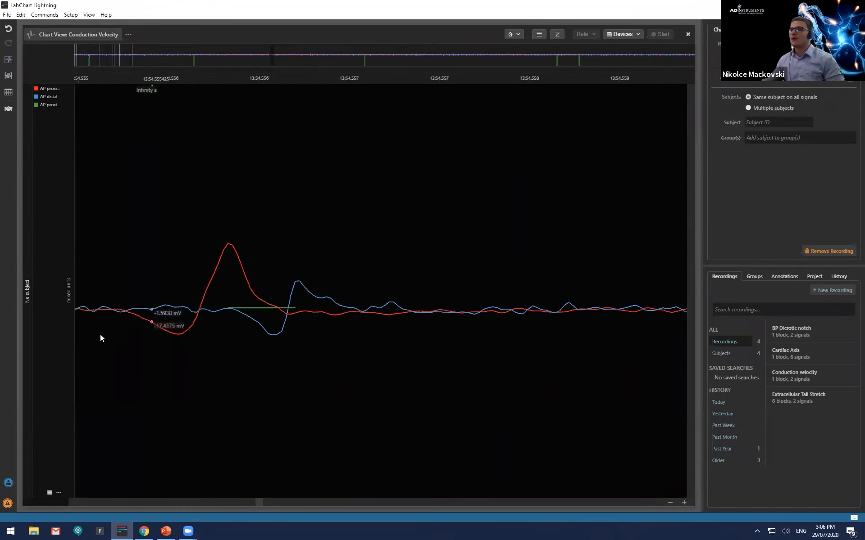
# Open the custom calculation behind the AP proximal_Divide signal in the calculation editor
pyautogui.scroll(-3, 354, 360)
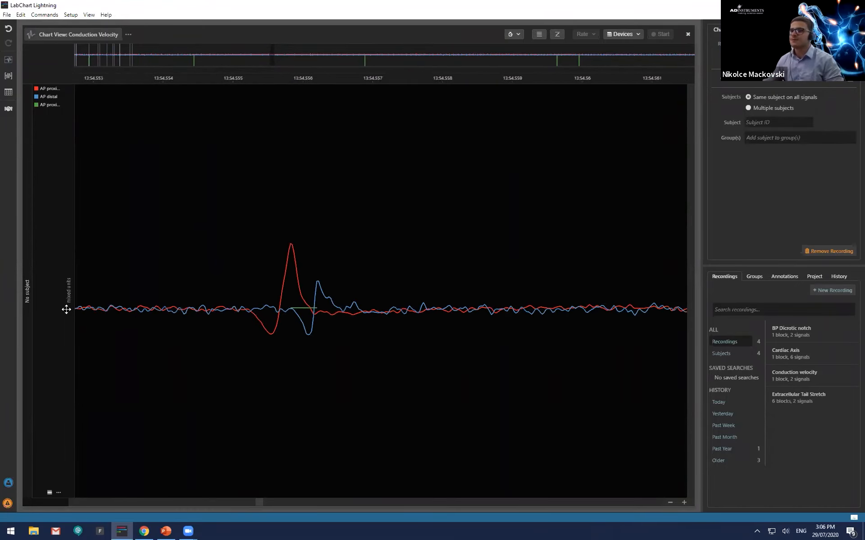
pyautogui.scroll(2, 326, 332)
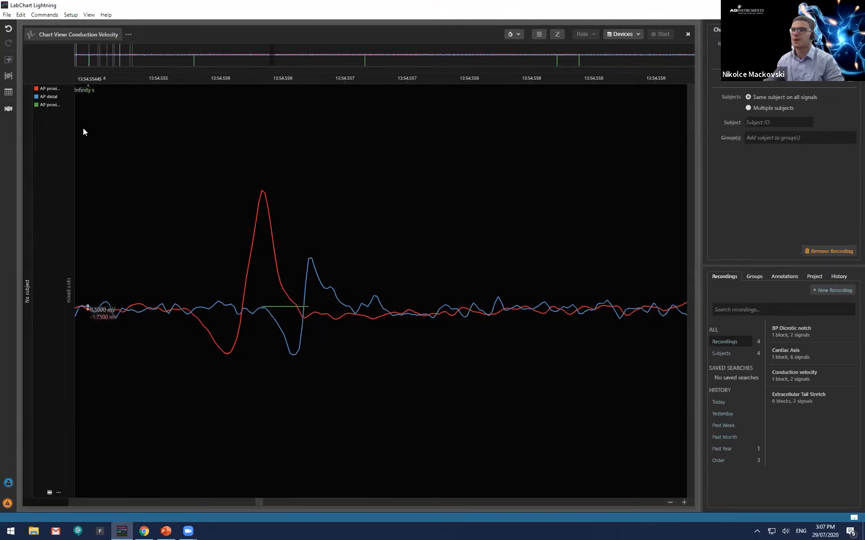
pyautogui.click(48, 105)
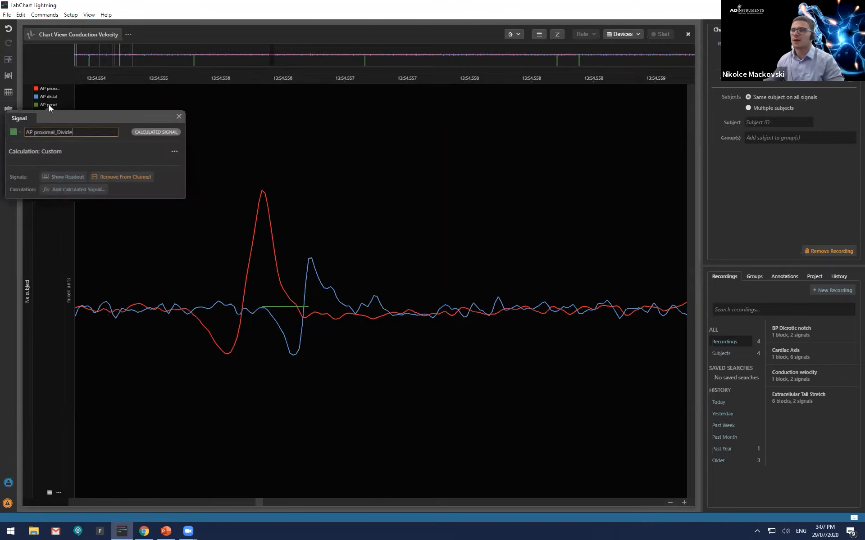
pyautogui.click(174, 153)
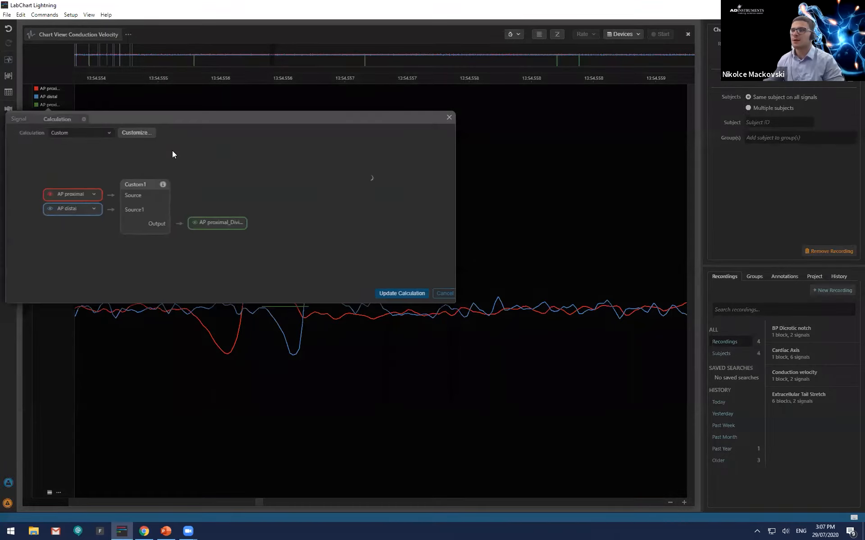
pyautogui.click(138, 136)
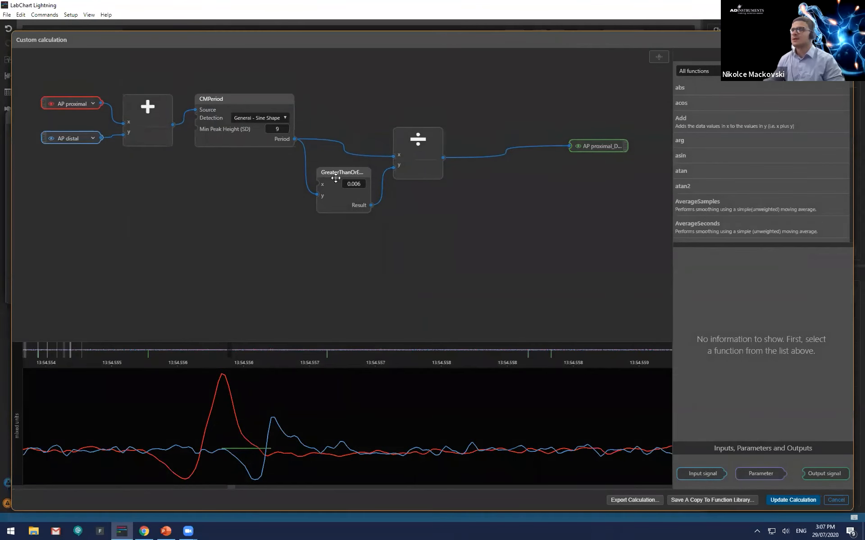
# Rearrange the GreaterThanOrEqualTo, Divide, CMPeriod and output signal nodes to make room in the calculation diagram
pyautogui.moveTo(336, 178); pyautogui.dragTo(325, 193)
pyautogui.moveTo(403, 140); pyautogui.dragTo(392, 132)
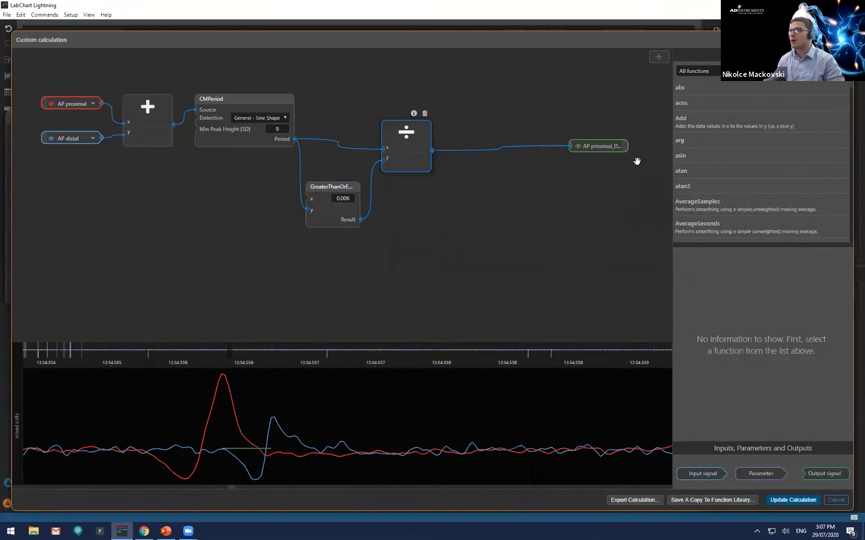
pyautogui.moveTo(624, 146); pyautogui.dragTo(573, 152)
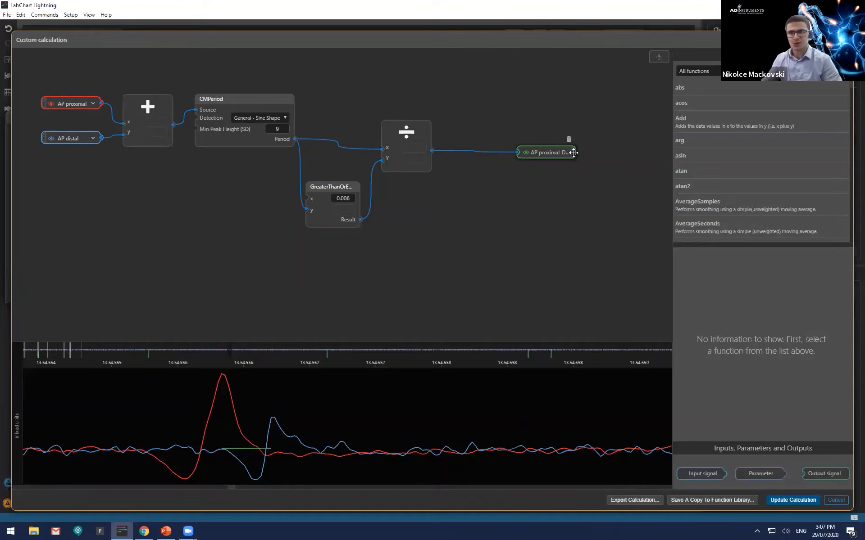
pyautogui.moveTo(231, 211); pyautogui.dragTo(241, 206)
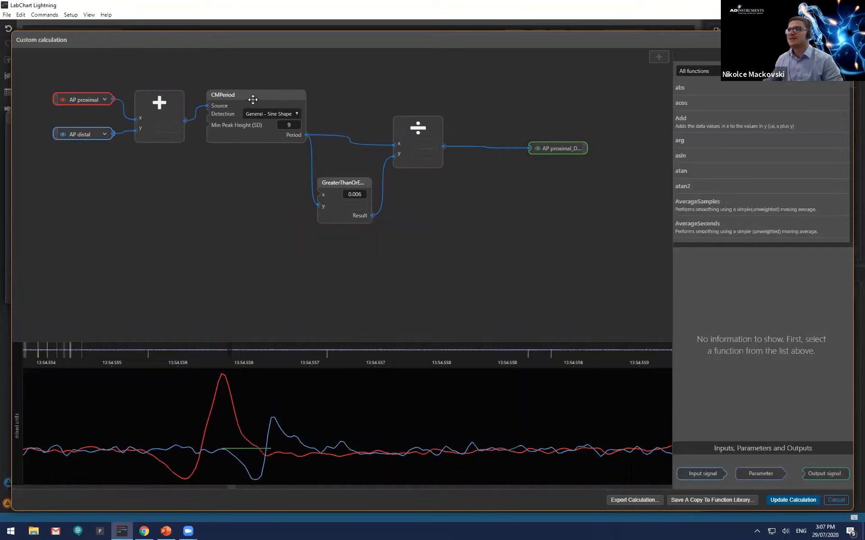
pyautogui.moveTo(252, 100); pyautogui.dragTo(255, 104)
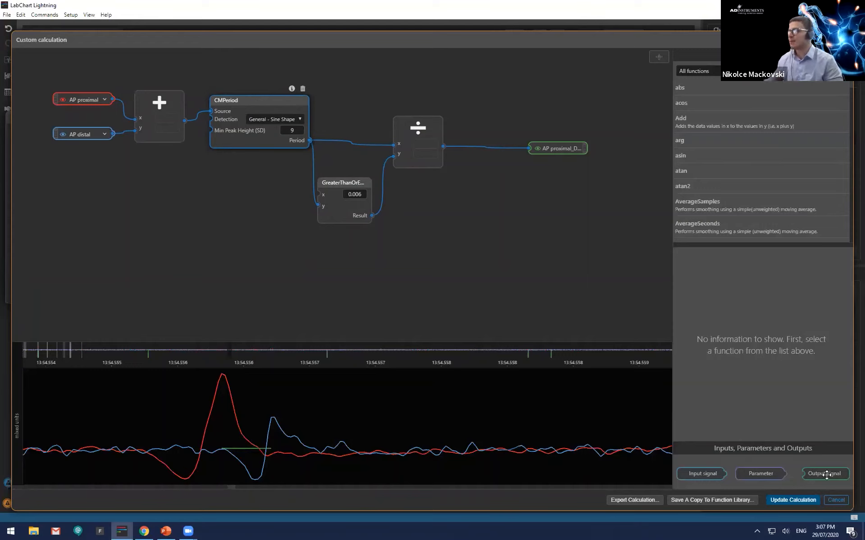
# Connect a new output signal to the Add block's result and hide AP proximal and AP distal in the preview
pyautogui.moveTo(827, 475); pyautogui.dragTo(219, 180)
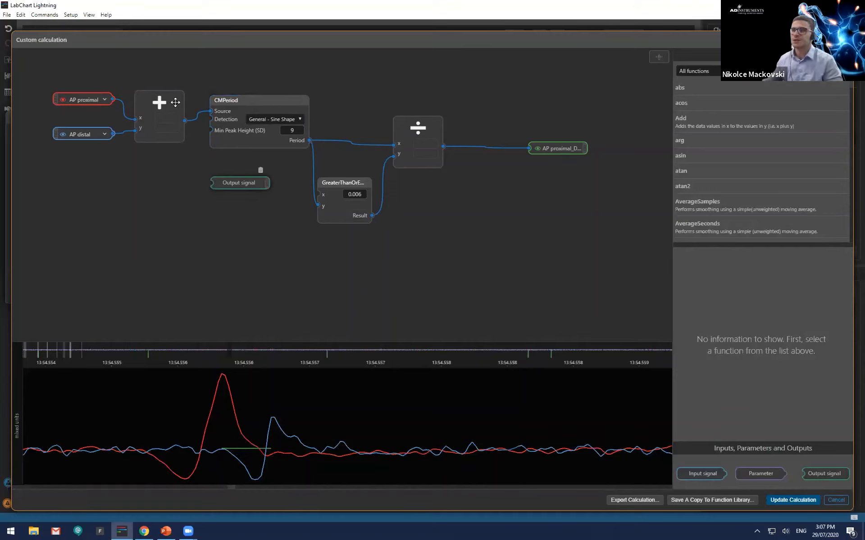
pyautogui.moveTo(181, 110); pyautogui.dragTo(177, 109)
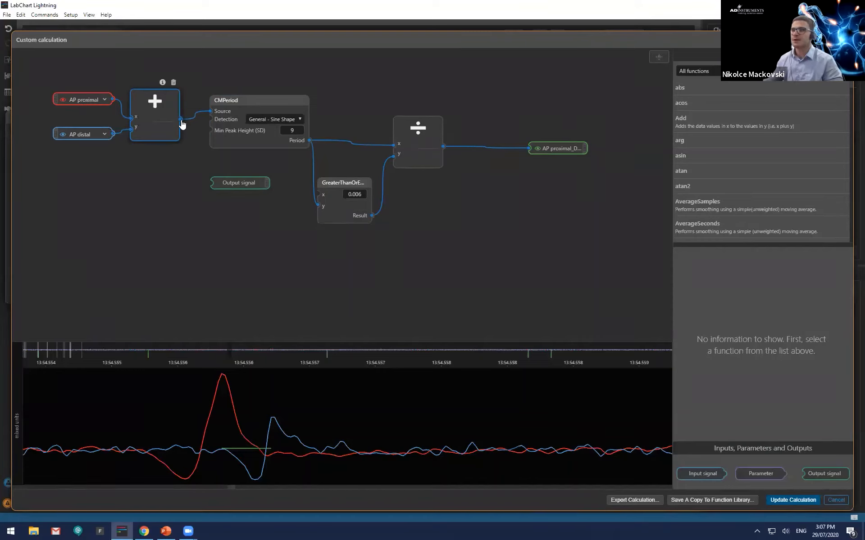
pyautogui.moveTo(181, 121); pyautogui.dragTo(211, 183)
pyautogui.scroll(1, 230, 400)
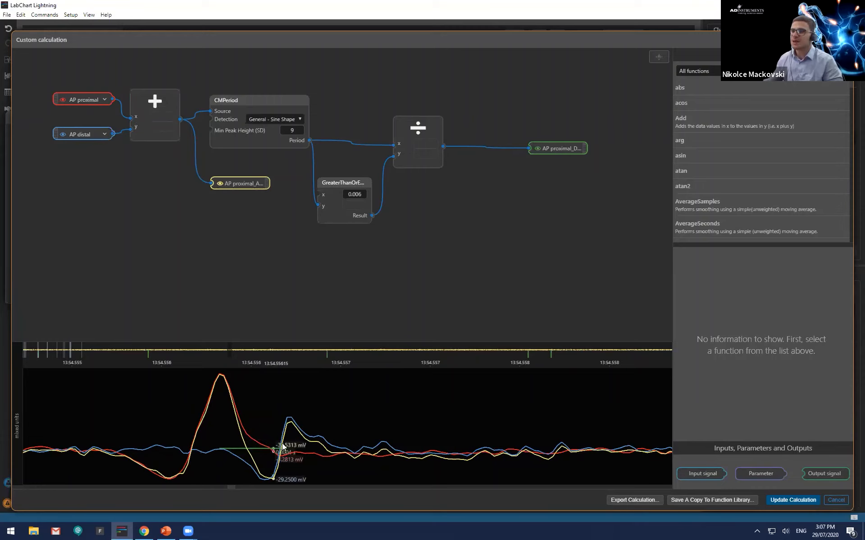
pyautogui.click(63, 134)
pyautogui.click(63, 100)
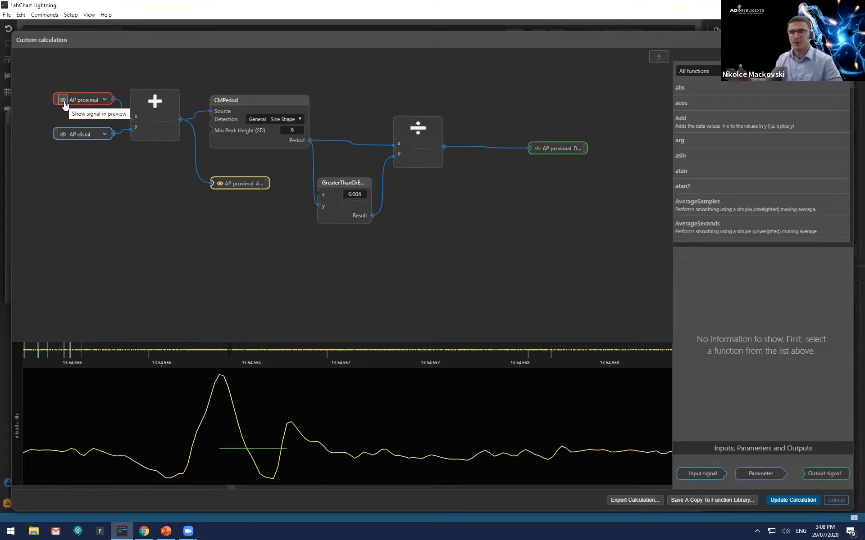
# Read the CMPeriod function's description and its Detection options, and close it
pyautogui.click(235, 103)
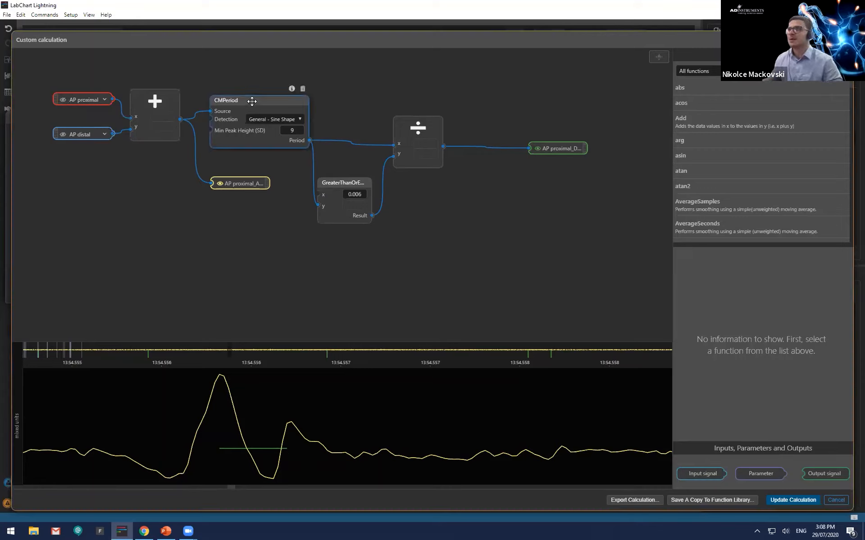
pyautogui.moveTo(249, 102); pyautogui.dragTo(245, 99)
pyautogui.click(288, 86)
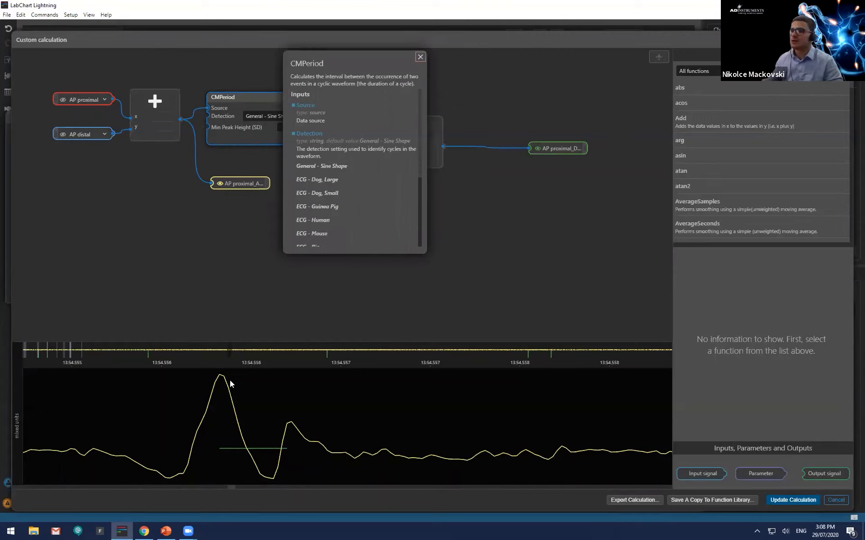
pyautogui.click(420, 57)
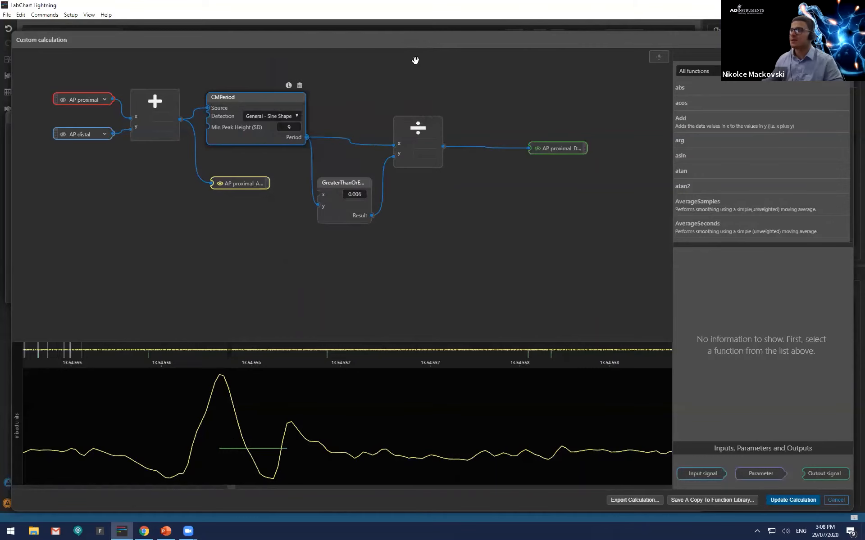
# Add another output signal node beside the CMPeriod block and connect it to the block's Period output
pyautogui.moveTo(291, 104); pyautogui.dragTo(283, 105)
pyautogui.moveTo(813, 472); pyautogui.dragTo(327, 94)
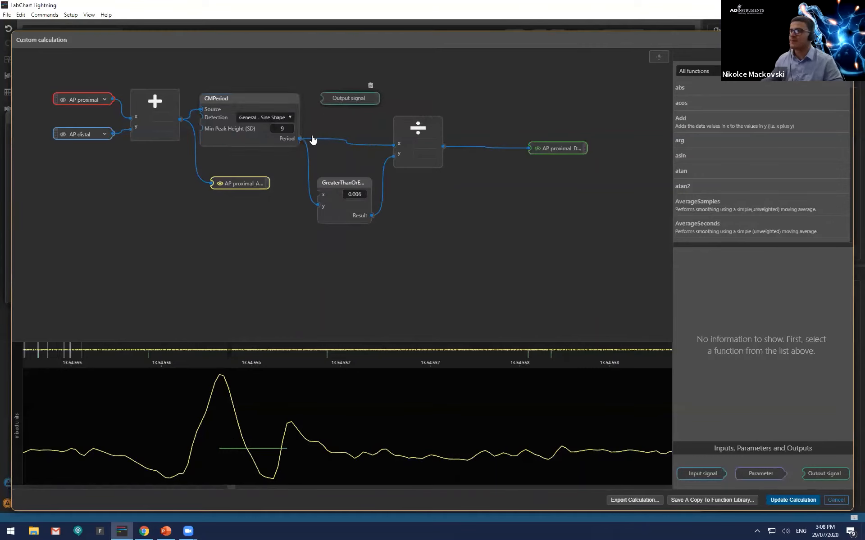
pyautogui.moveTo(300, 138); pyautogui.dragTo(321, 99)
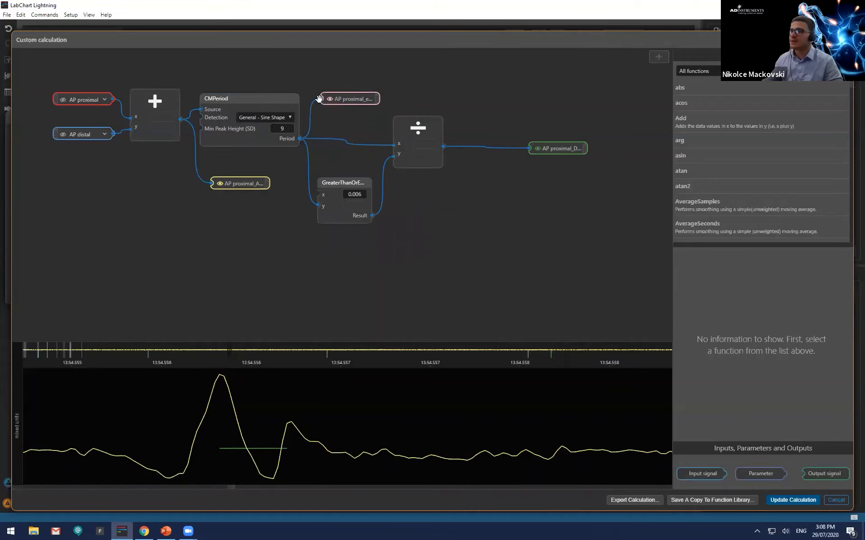
# Examine the Period output against the summed action potential peaks in the preview at several time scales
pyautogui.scroll(-1, 191, 421)
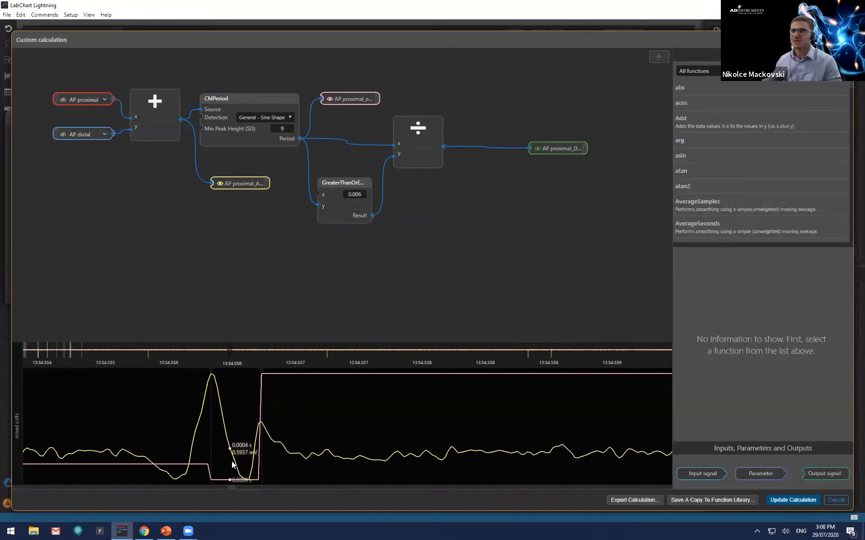
pyautogui.scroll(1, 223, 483)
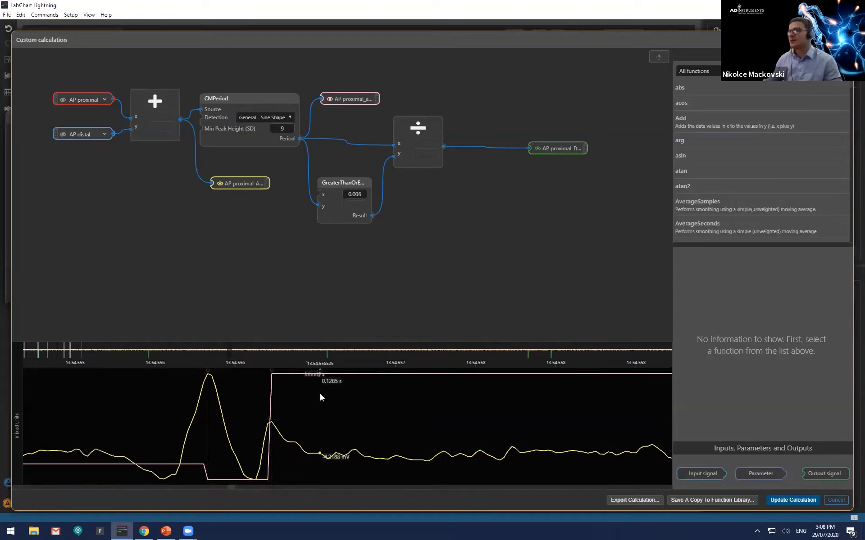
pyautogui.scroll(-5, 417, 434)
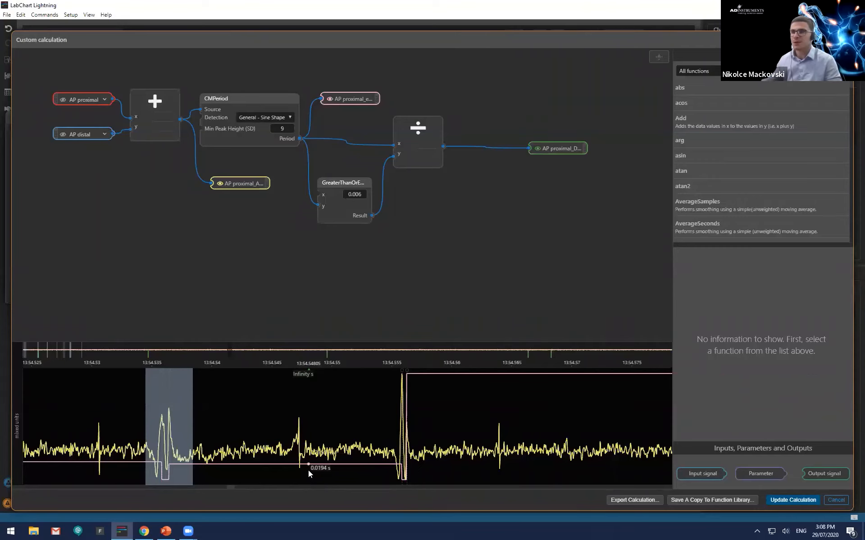
pyautogui.scroll(1, 308, 471)
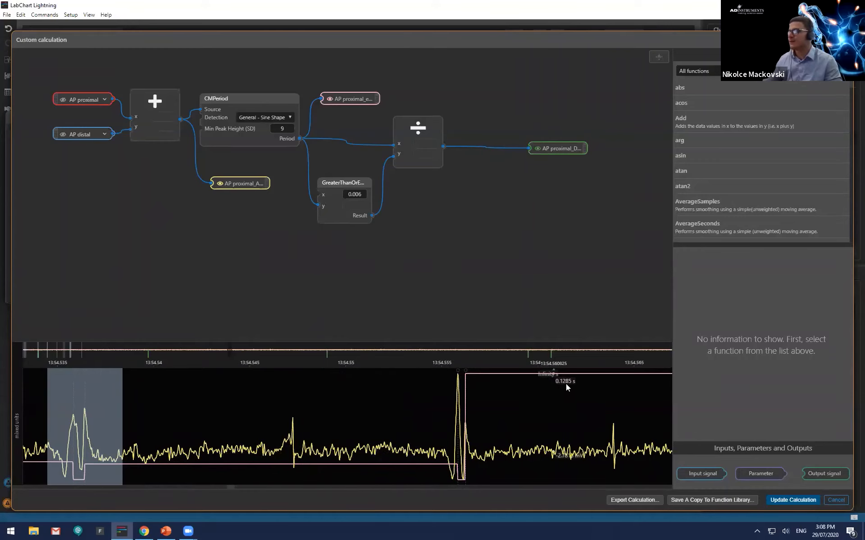
pyautogui.scroll(-1, 545, 407)
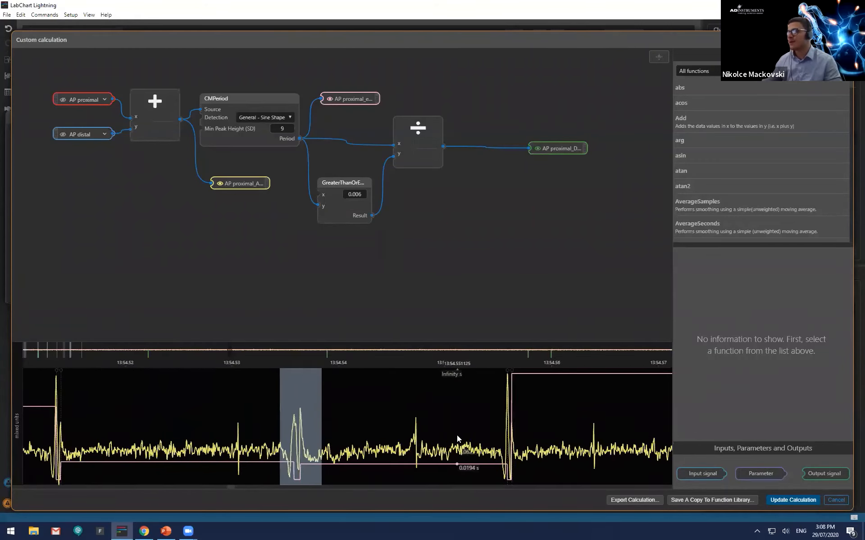
pyautogui.scroll(1, 457, 435)
pyautogui.scroll(1, 549, 460)
pyautogui.scroll(1, 528, 476)
pyautogui.scroll(2, 524, 473)
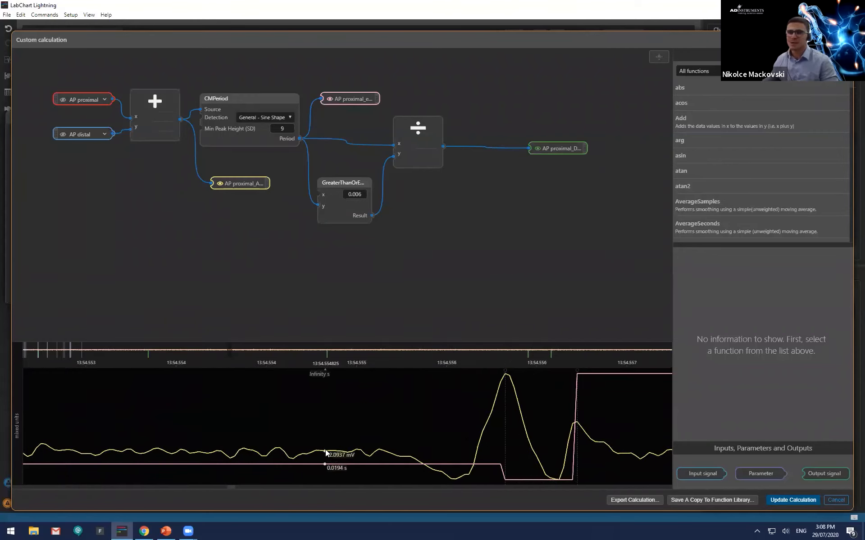
# Review the GreaterThanOrEqualTo function's description alongside the block's x threshold and y input, leaving the threshold unchanged
pyautogui.moveTo(277, 105); pyautogui.dragTo(268, 103)
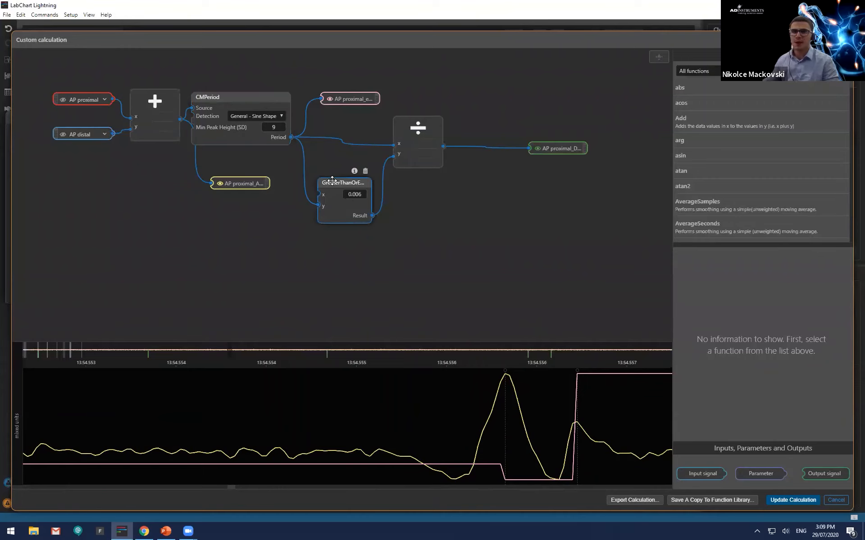
pyautogui.click(354, 171)
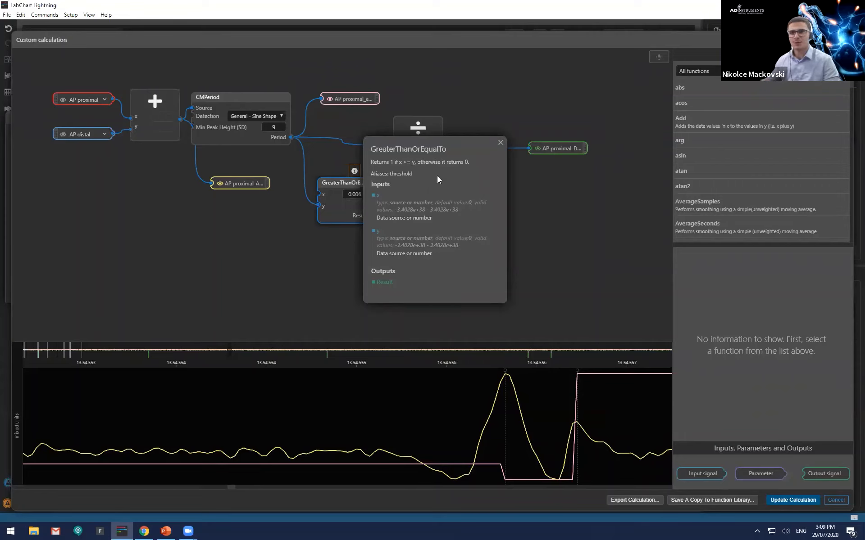
pyautogui.click(500, 143)
pyautogui.moveTo(343, 179); pyautogui.dragTo(347, 178)
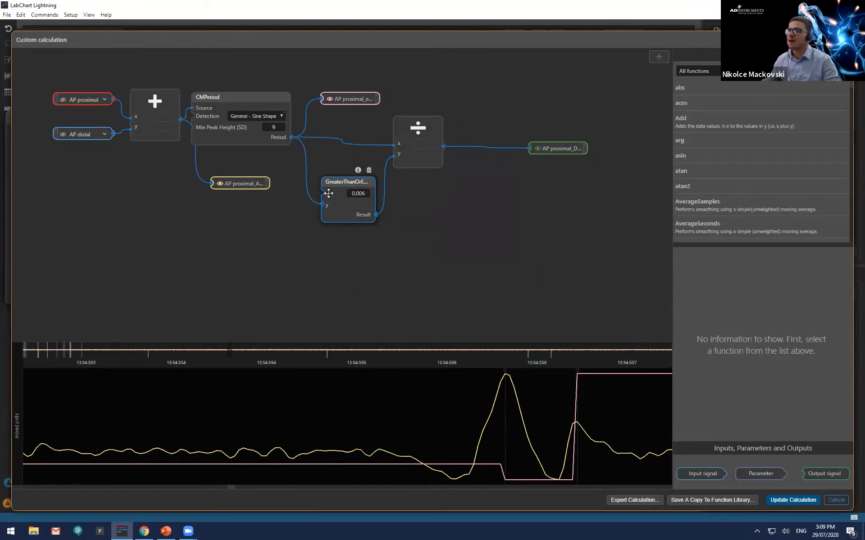
pyautogui.click(367, 192)
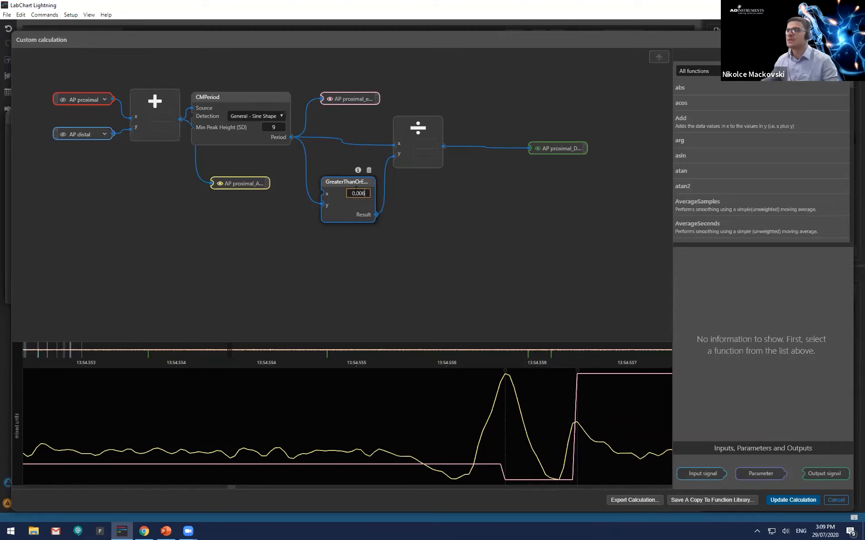
pyautogui.click(358, 170)
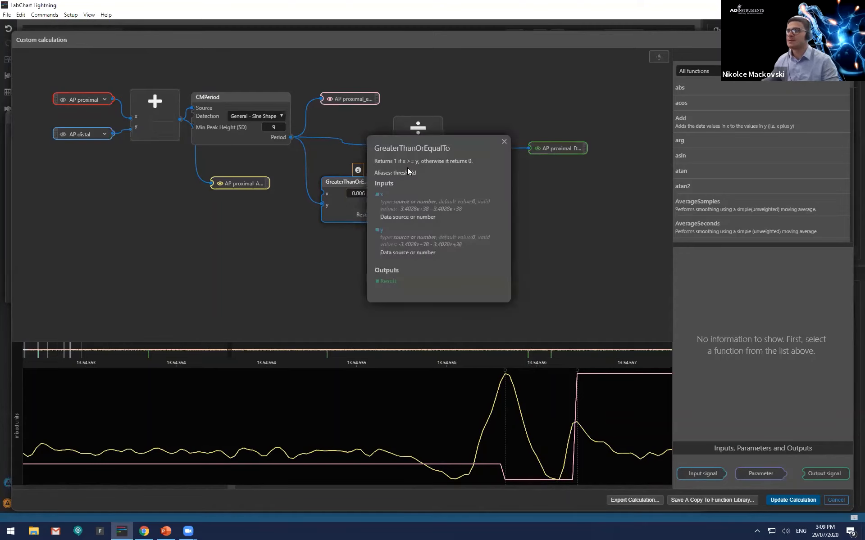
pyautogui.click(504, 142)
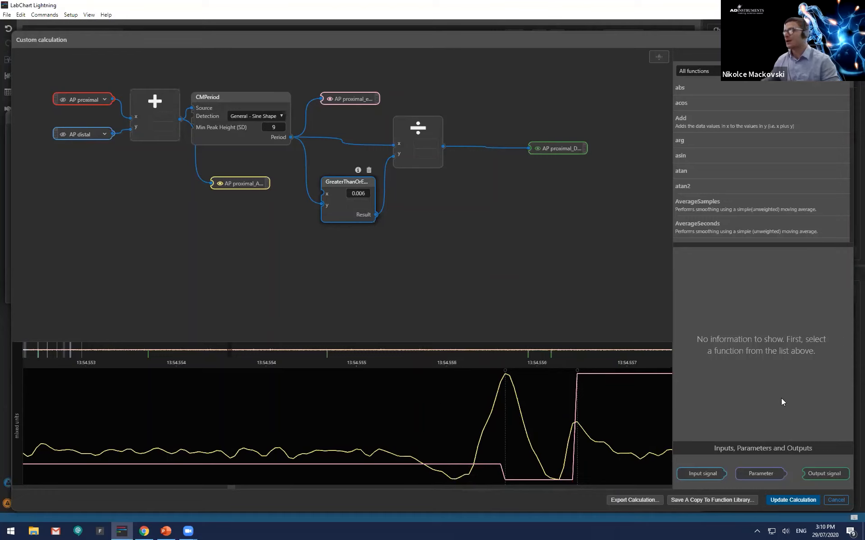
# Add an output signal node connected to the GreaterThanOrEqualTo block's Result and view it in the preview
pyautogui.moveTo(817, 470); pyautogui.dragTo(432, 238)
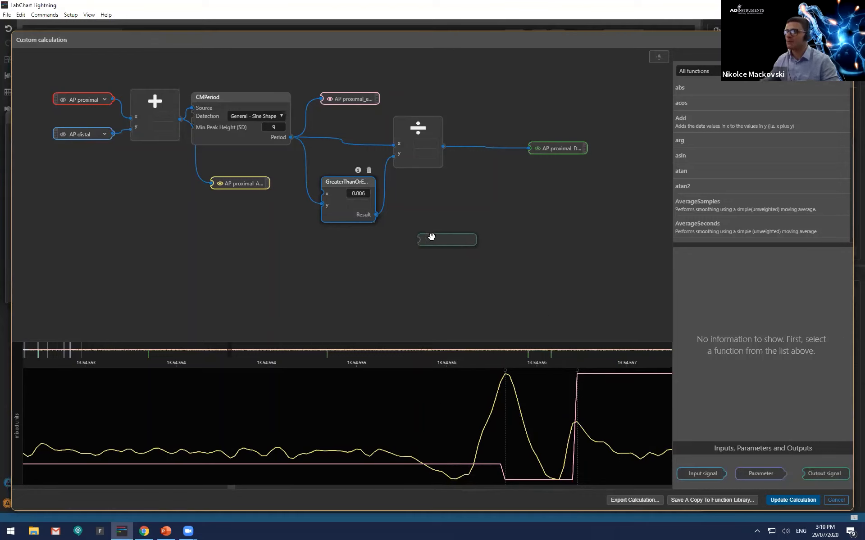
pyautogui.moveTo(376, 215); pyautogui.dragTo(419, 240)
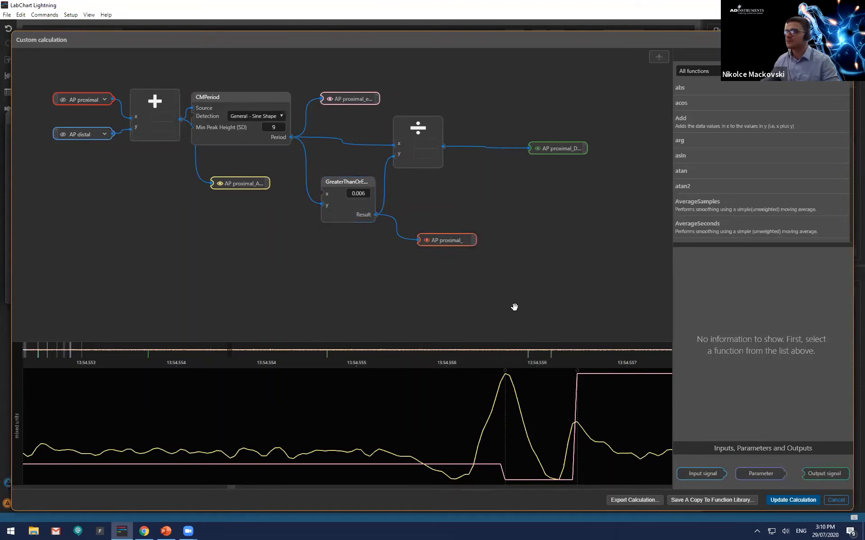
pyautogui.moveTo(515, 305); pyautogui.dragTo(465, 301)
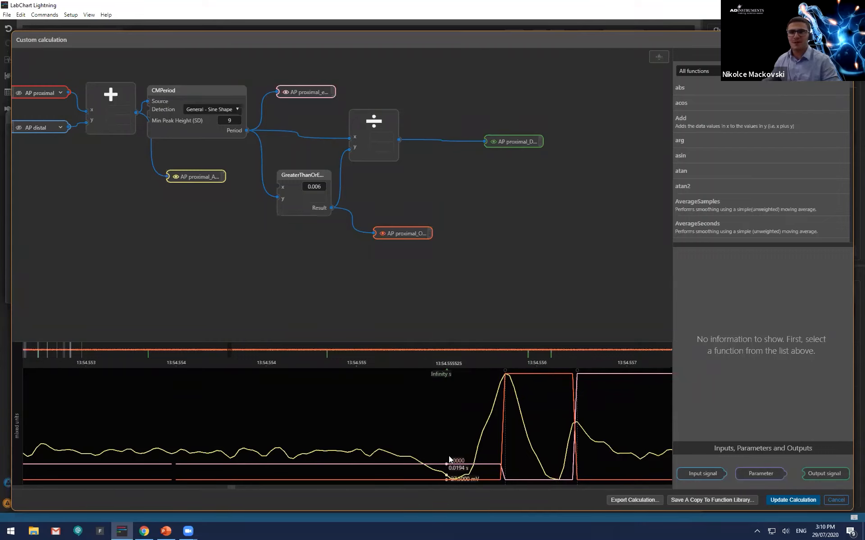
pyautogui.moveTo(421, 299); pyautogui.dragTo(456, 316)
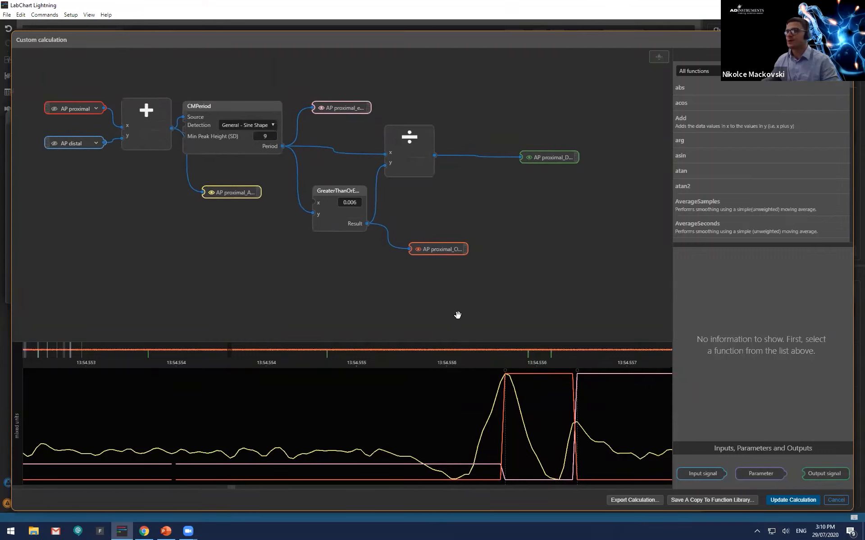
# Delete the three extra output signal nodes attached to the Add sum, the GreaterThanOrEqualTo Result and the CMPeriod Period output
pyautogui.click(259, 191)
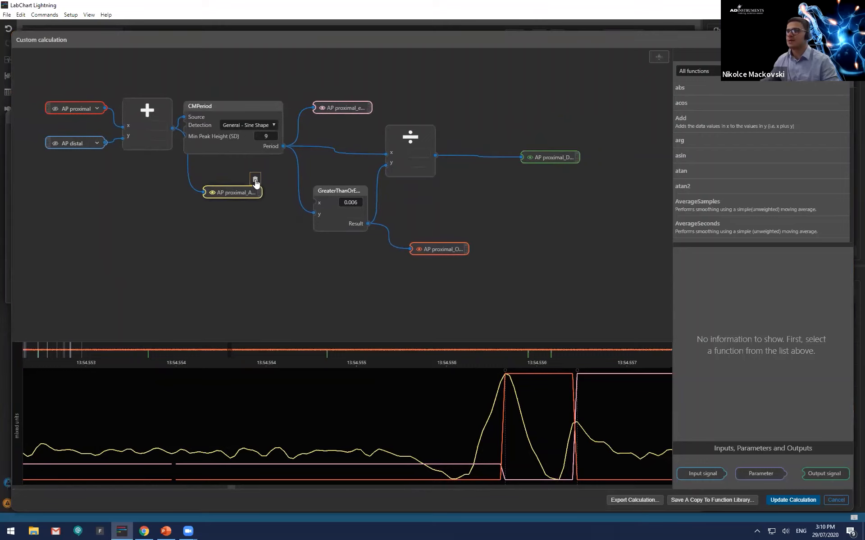
pyautogui.click(255, 179)
pyautogui.click(461, 247)
pyautogui.click(461, 235)
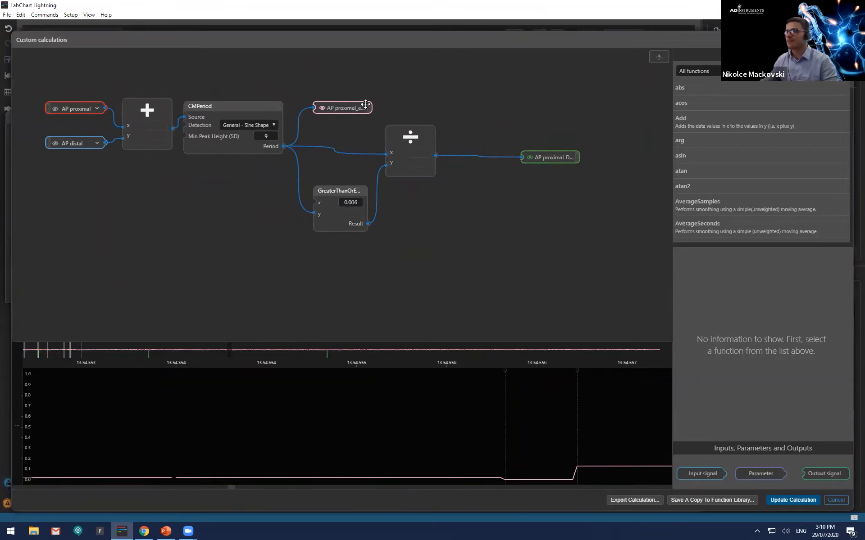
pyautogui.click(364, 102)
pyautogui.click(365, 95)
# Show the AP proximal and AP distal inputs in the preview and compare their peaks with the final divided output
pyautogui.click(53, 109)
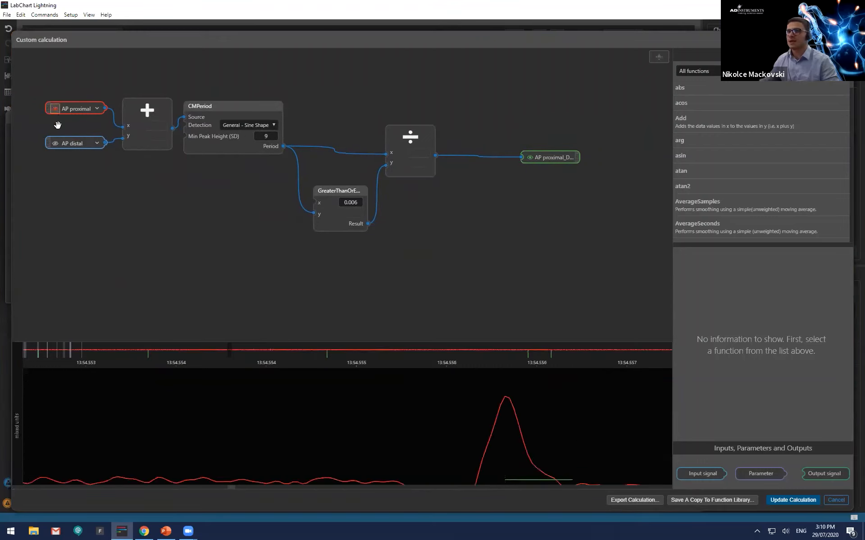
pyautogui.click(54, 143)
pyautogui.moveTo(420, 139); pyautogui.dragTo(427, 138)
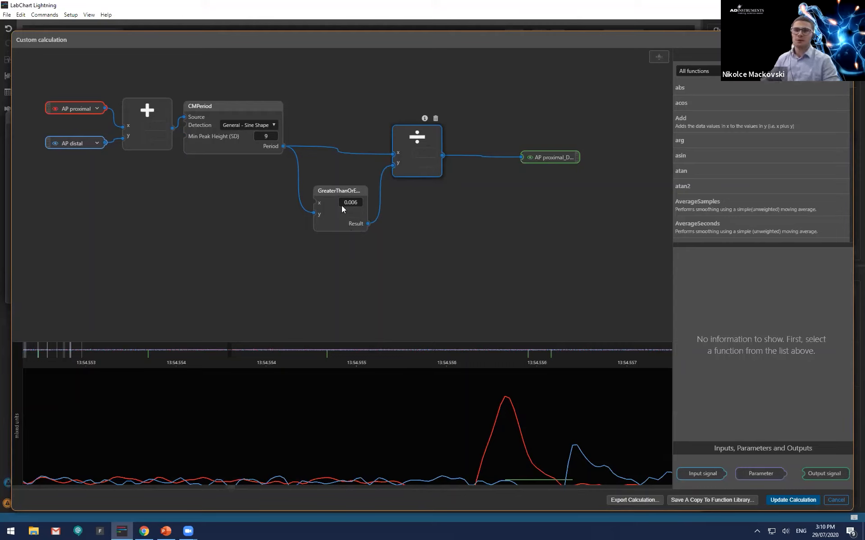
pyautogui.moveTo(252, 105); pyautogui.dragTo(257, 104)
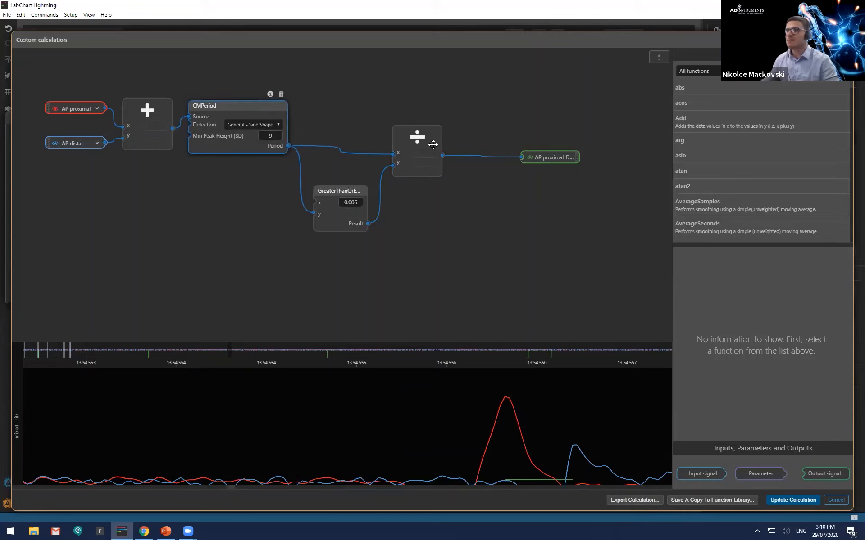
pyautogui.moveTo(533, 328); pyautogui.dragTo(505, 290)
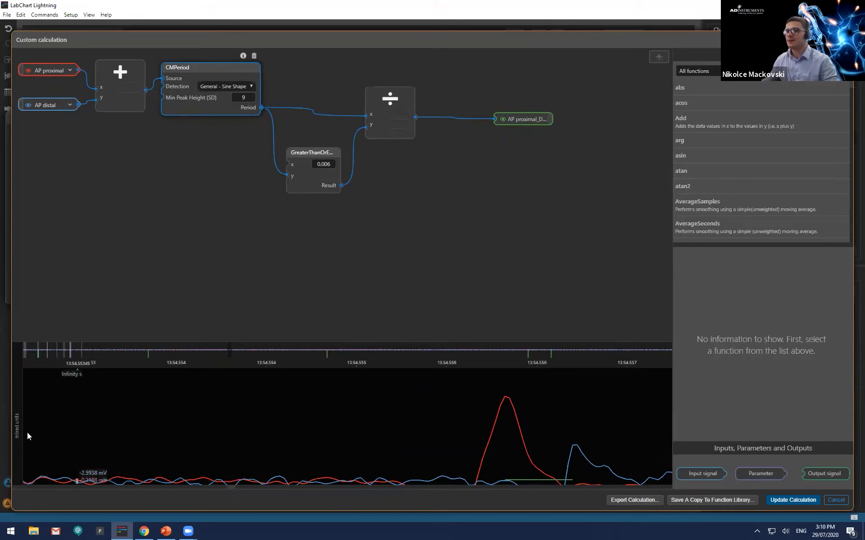
pyautogui.scroll(-2, 16, 435)
pyautogui.scroll(-3, 550, 460)
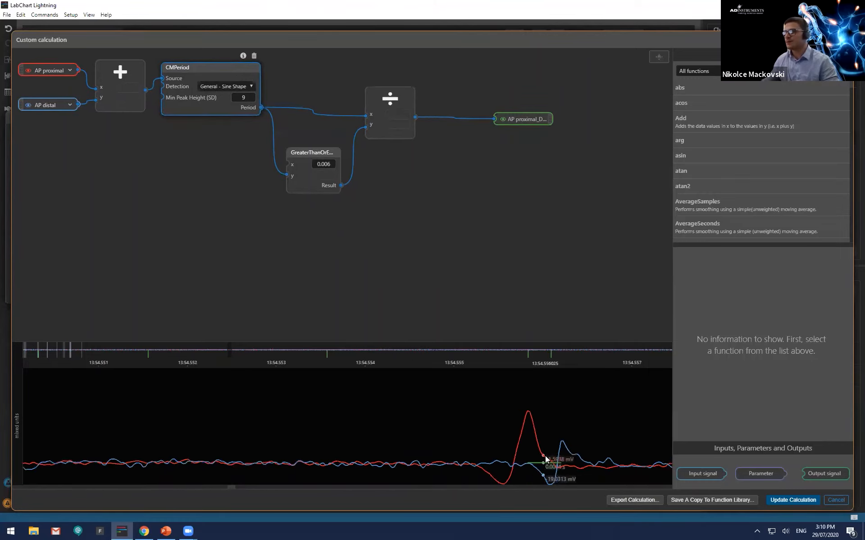
pyautogui.scroll(1, 545, 460)
pyautogui.moveTo(545, 455); pyautogui.dragTo(455, 453)
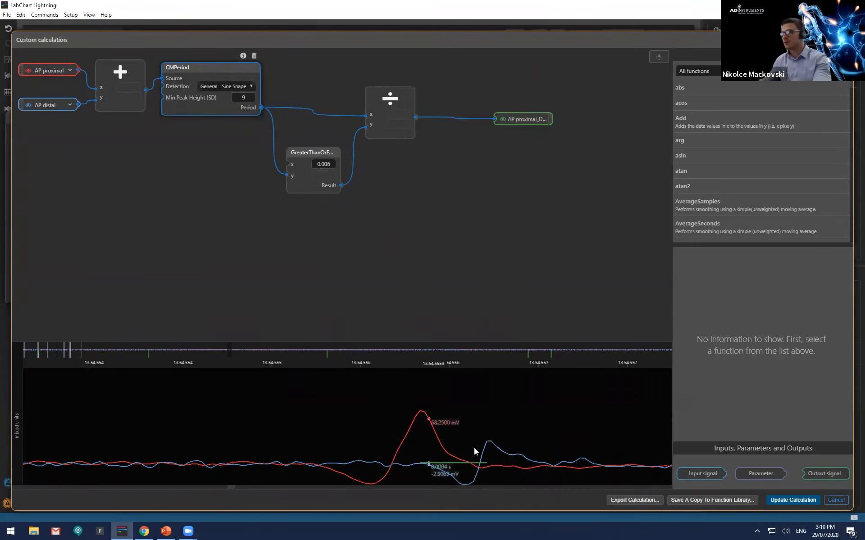
pyautogui.scroll(2, 20, 440)
pyautogui.moveTo(20, 441); pyautogui.dragTo(20, 405)
pyautogui.moveTo(306, 157); pyautogui.dragTo(312, 156)
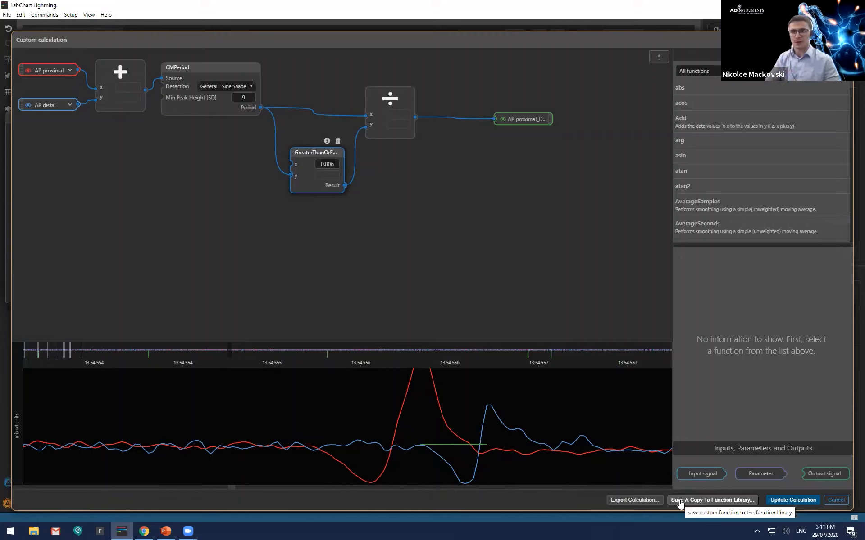
# Cancel the changes to the conduction velocity calculation and close its signal settings
pyautogui.click(835, 500)
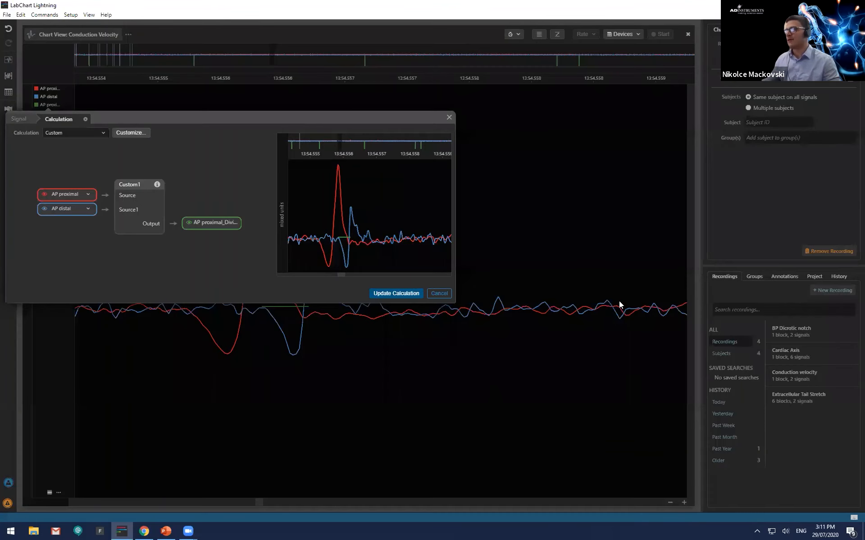
pyautogui.click(445, 294)
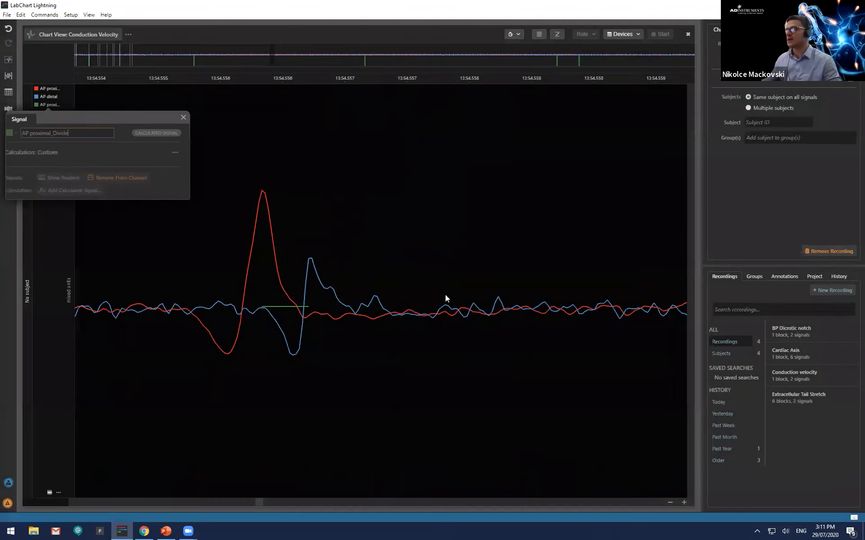
pyautogui.click(179, 117)
# Open the recent project that contains the ECG data and display its my ecg recording
pyautogui.click(7, 14)
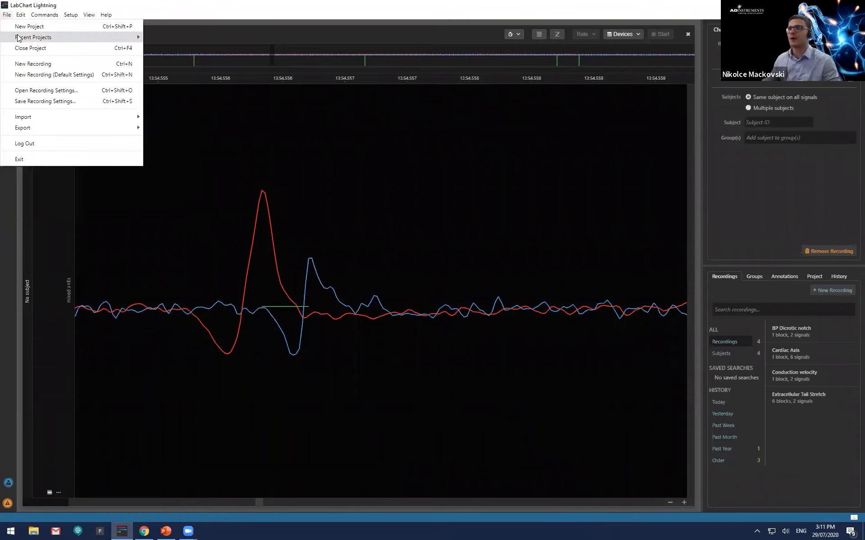
pyautogui.moveTo(18, 36)
pyautogui.click(179, 57)
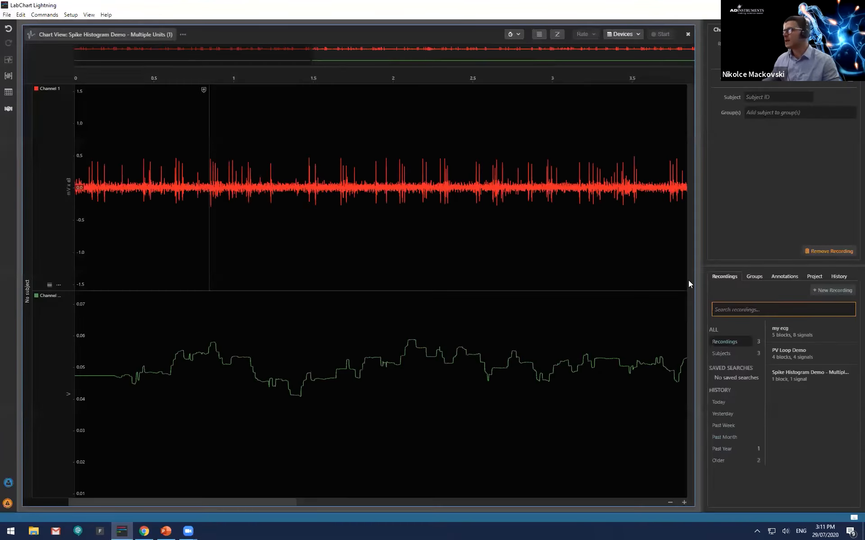
pyautogui.click(815, 352)
pyautogui.click(817, 333)
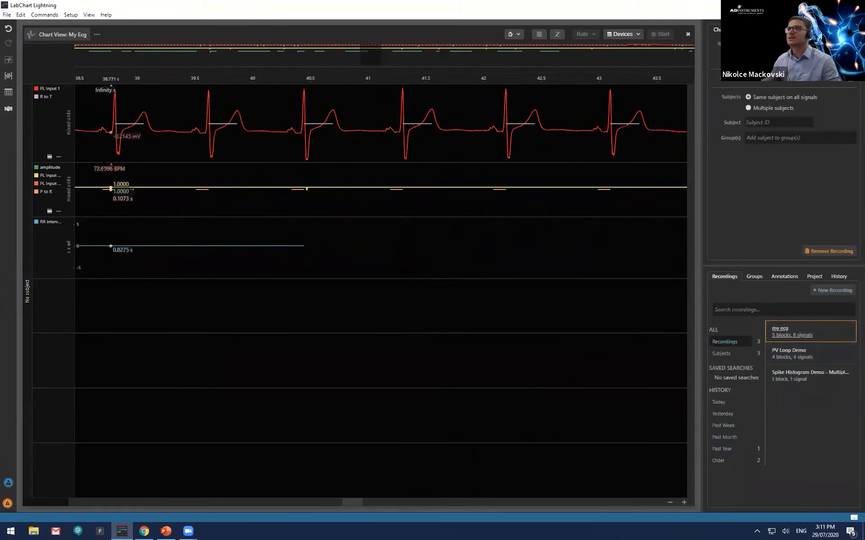
# Maximize the channel holding PL Input 1 and R to T and examine the R to T intervals against the ECG waveform
pyautogui.click(49, 157)
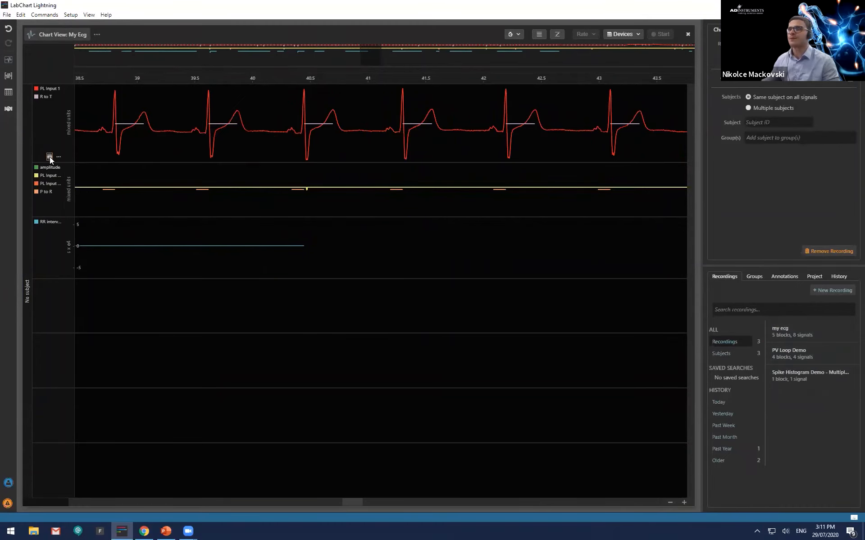
pyautogui.scroll(-5, 69, 286)
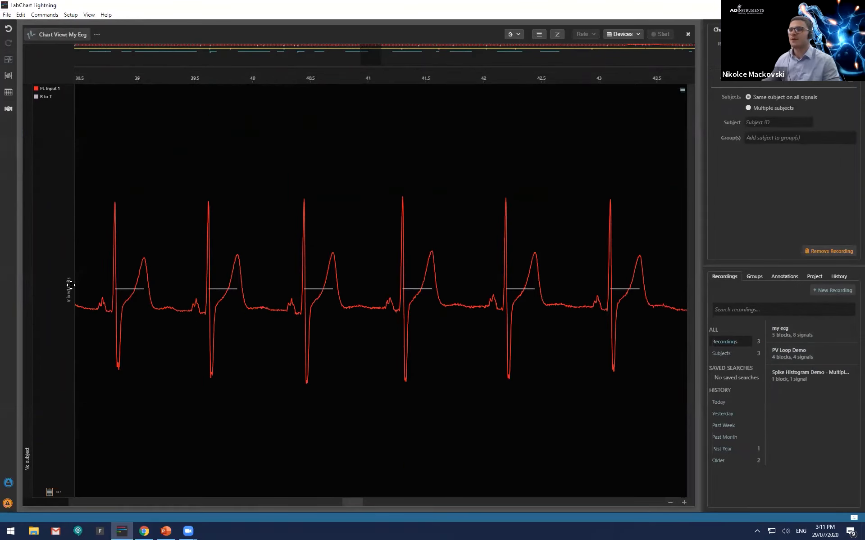
pyautogui.scroll(2, 306, 315)
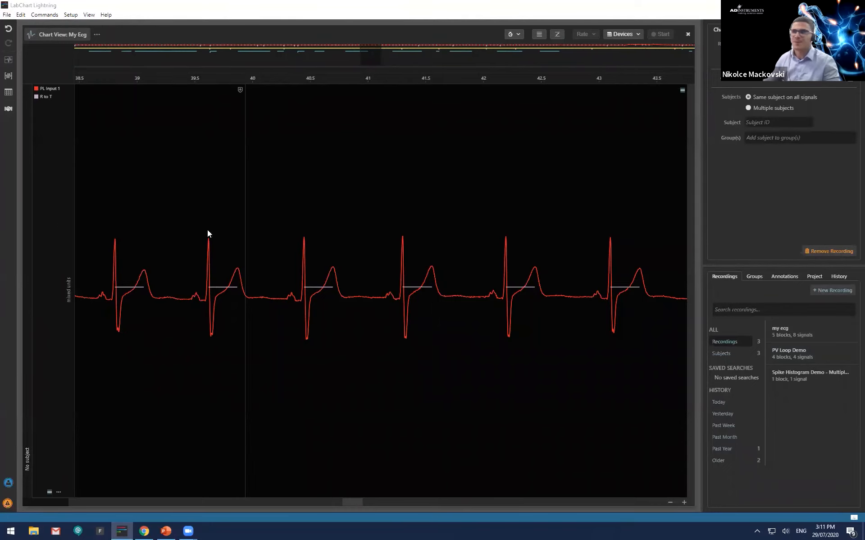
pyautogui.scroll(-3, 321, 326)
pyautogui.scroll(4, 333, 341)
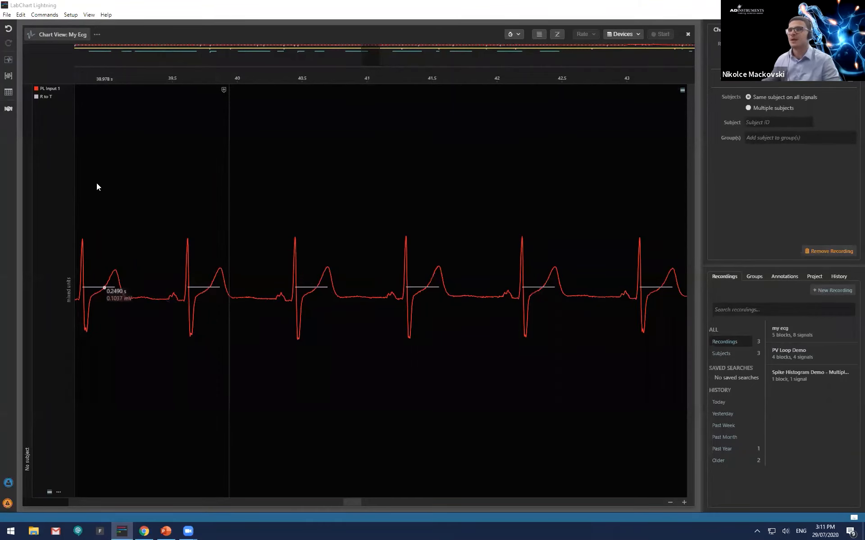
# Open the custom calculation behind the R to T signal in the calculation editor
pyautogui.click(47, 96)
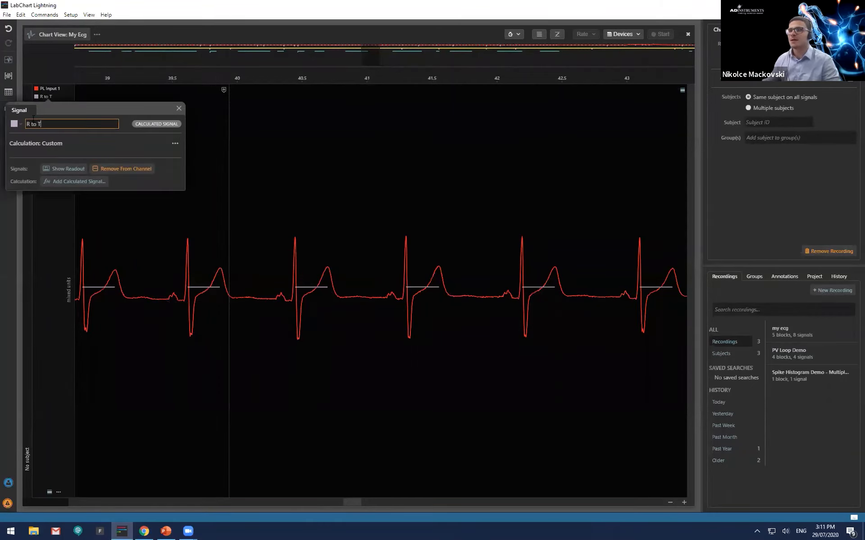
pyautogui.click(175, 145)
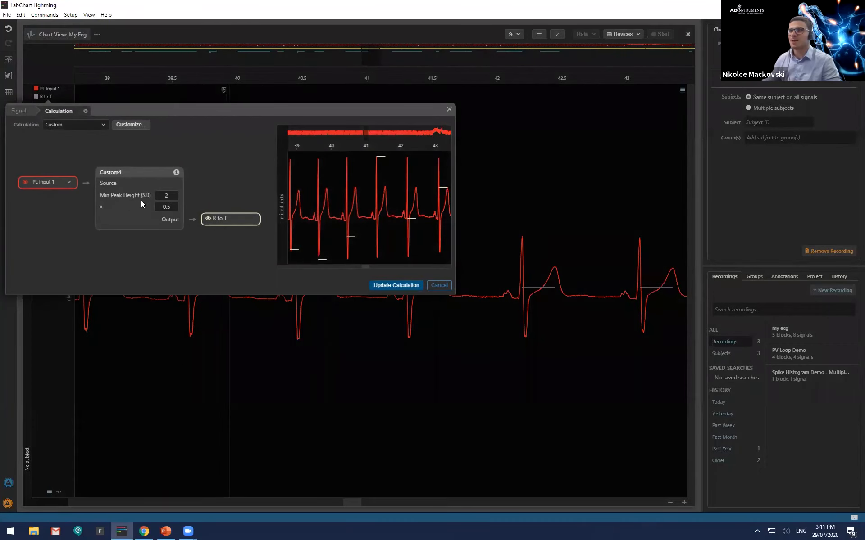
pyautogui.click(144, 126)
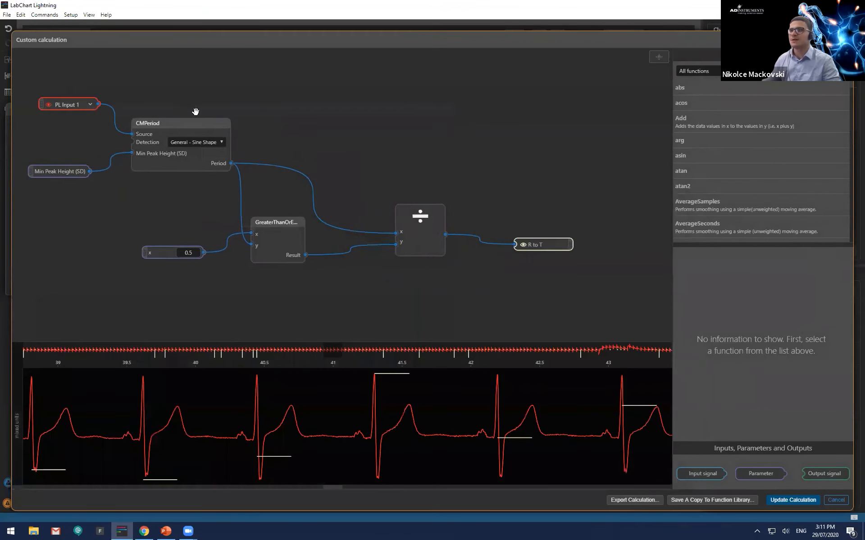
# Delete the Min Peak Height (SD) parameter node feeding the CMPeriod block
pyautogui.moveTo(195, 121); pyautogui.dragTo(170, 130)
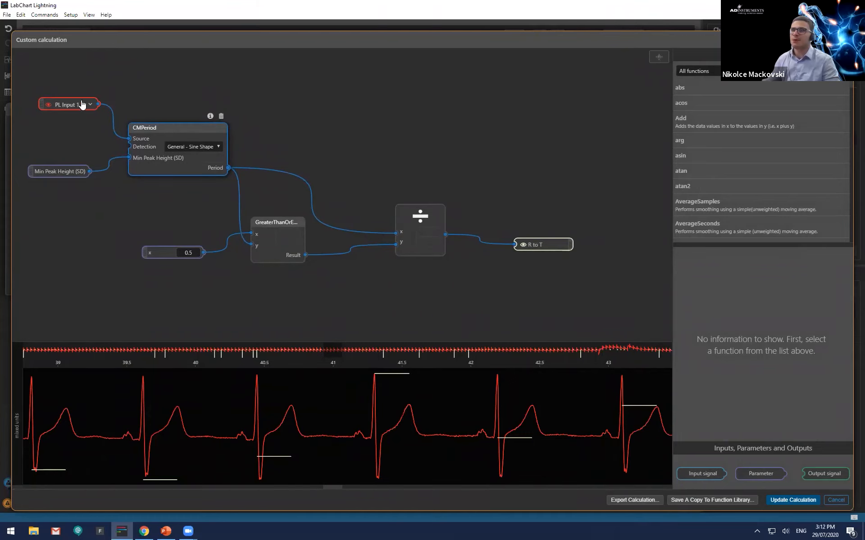
pyautogui.click(35, 172)
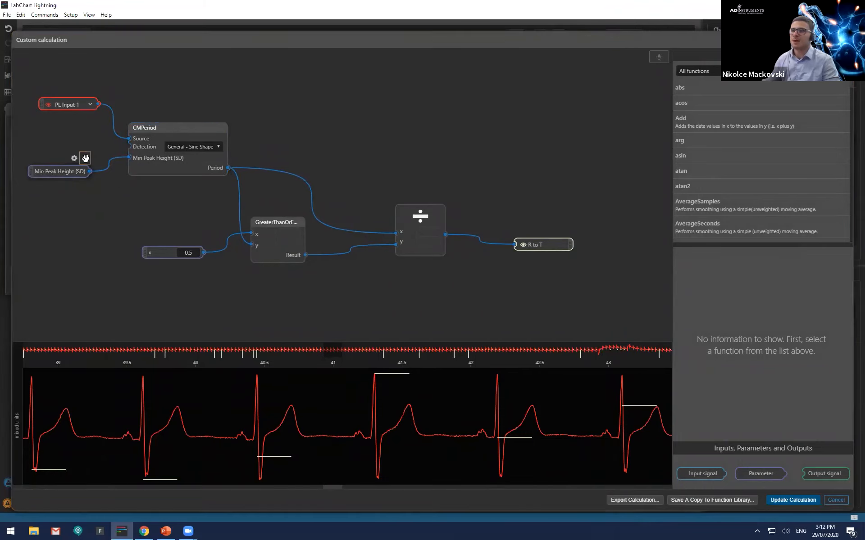
pyautogui.click(84, 159)
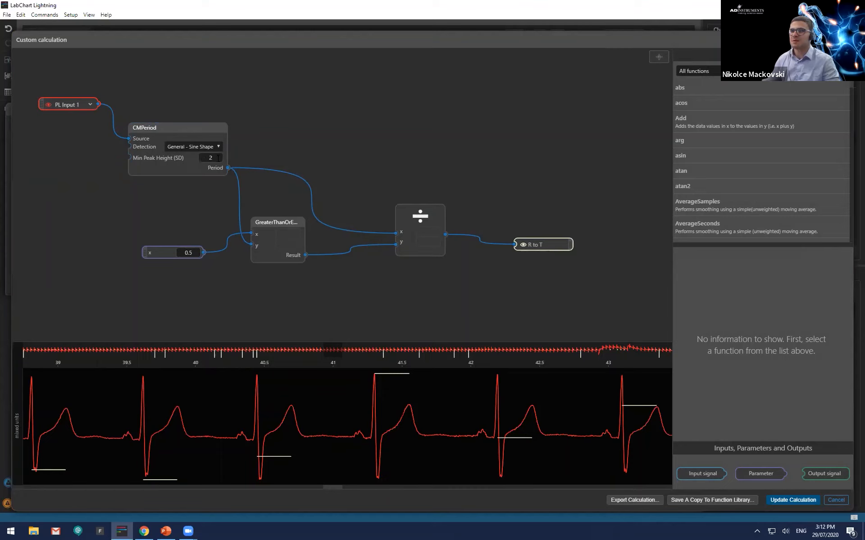
pyautogui.moveTo(205, 128); pyautogui.dragTo(202, 128)
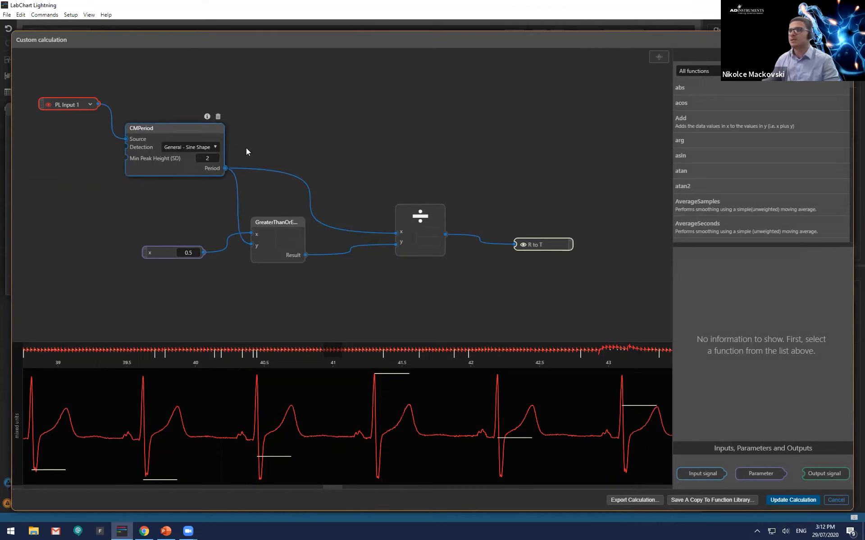
# Add an output signal node beside the CMPeriod block and connect it to the block's Period output
pyautogui.moveTo(822, 473); pyautogui.dragTo(288, 121)
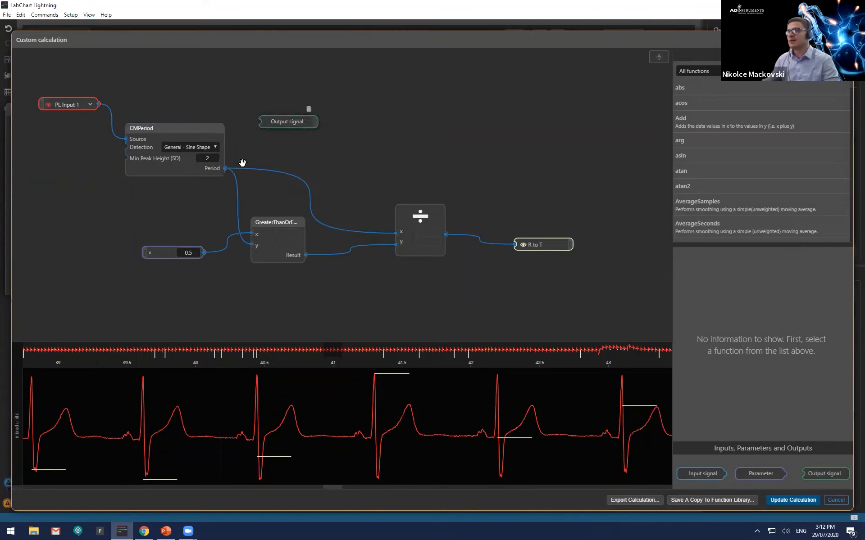
pyautogui.moveTo(225, 169); pyautogui.dragTo(261, 122)
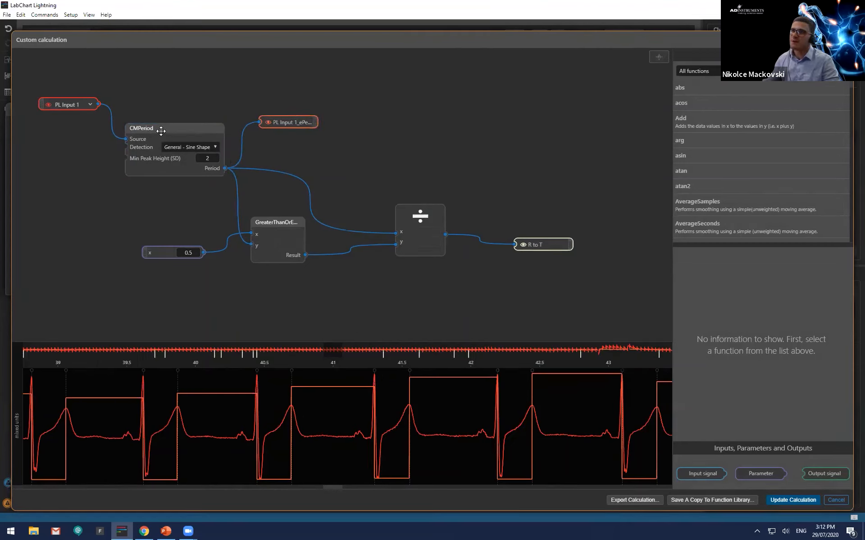
pyautogui.moveTo(160, 129); pyautogui.dragTo(160, 124)
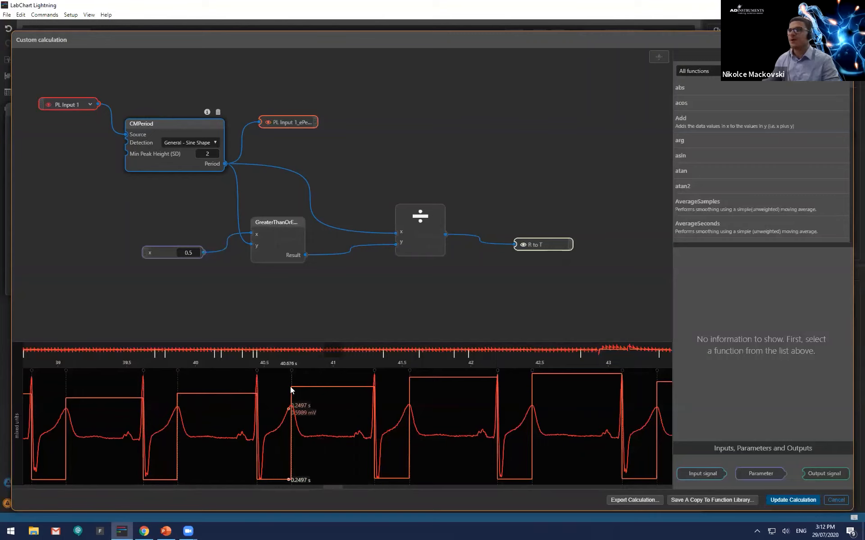
# Try a Min Peak Height of 3 SD on the CMPeriod block and return it to 2
pyautogui.click(208, 154)
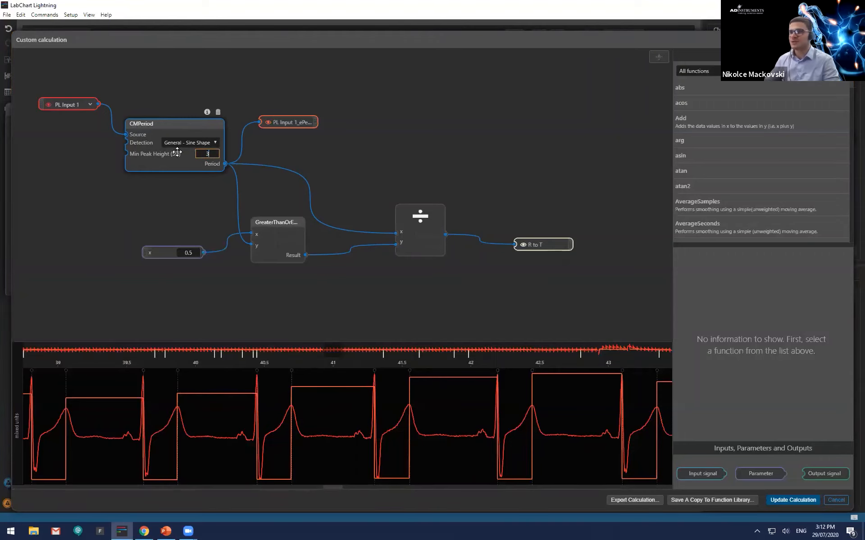
pyautogui.write('3')
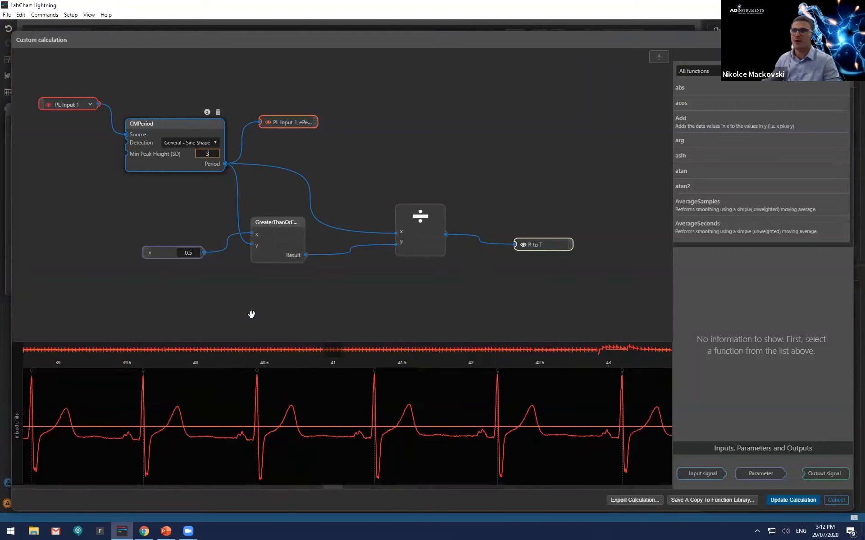
pyautogui.press('BackSpace')
pyautogui.write('2')
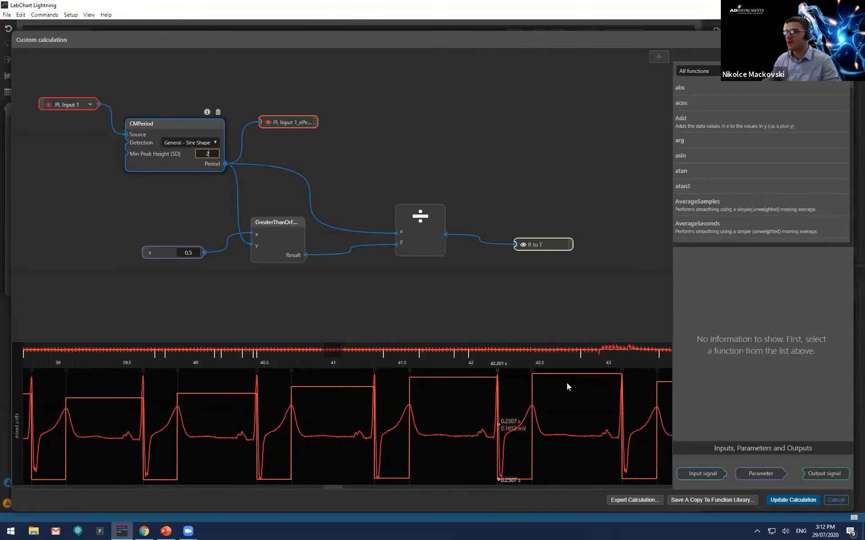
# Rearrange the x parameter and GreaterThanOrEqualTo nodes and connect a new output signal node to the block's Result
pyautogui.moveTo(277, 220); pyautogui.dragTo(294, 216)
pyautogui.moveTo(151, 250); pyautogui.dragTo(168, 213)
pyautogui.moveTo(286, 220); pyautogui.dragTo(283, 223)
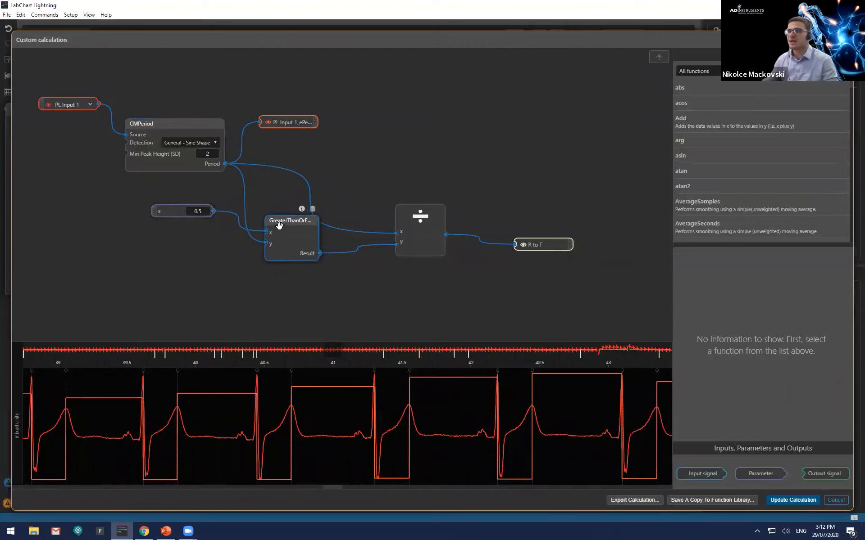
pyautogui.moveTo(825, 474); pyautogui.dragTo(386, 293)
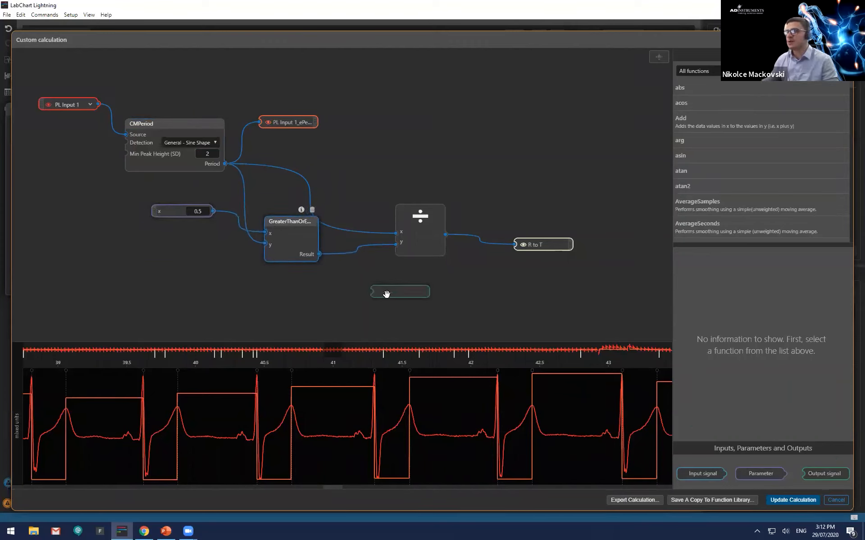
pyautogui.moveTo(320, 254); pyautogui.dragTo(377, 306)
pyautogui.moveTo(308, 242); pyautogui.dragTo(313, 240)
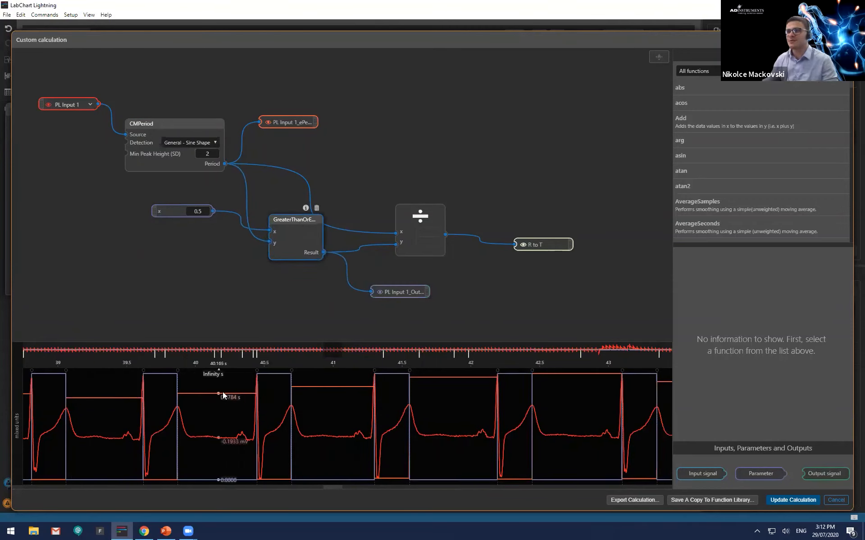
# Hide the CMPeriod output trace in the preview, and toggle the PL Input 1 trace off and back on
pyautogui.click(268, 123)
pyautogui.click(48, 109)
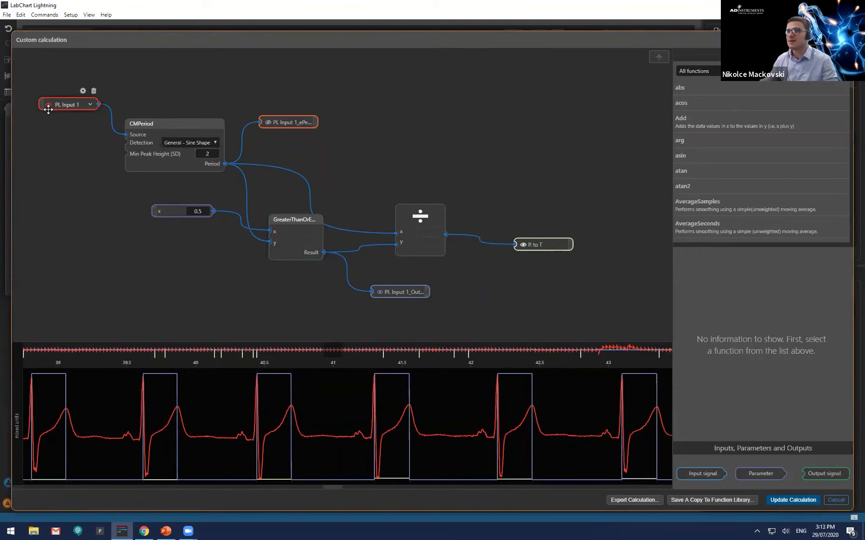
pyautogui.click(49, 108)
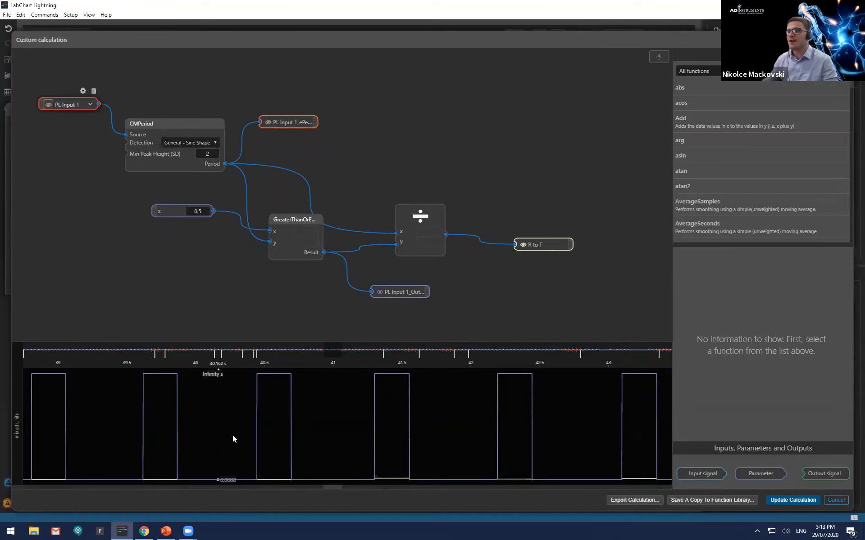
pyautogui.click(48, 106)
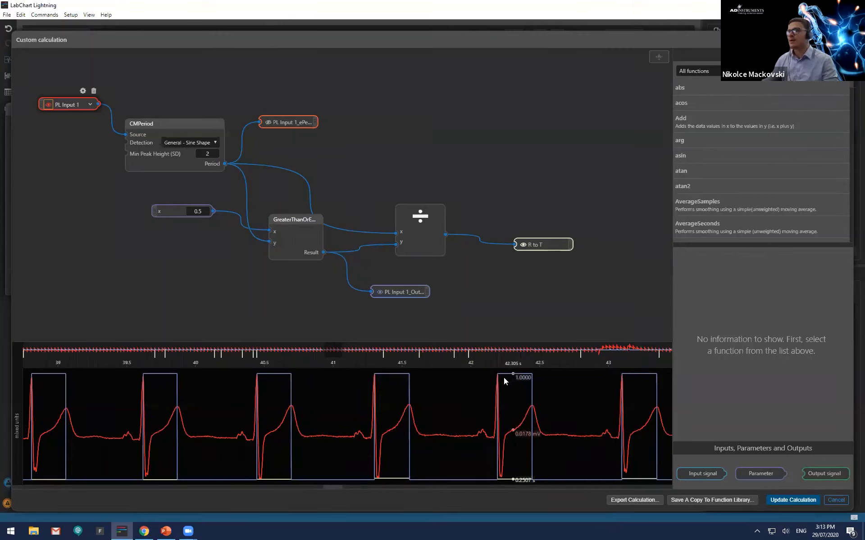
# Slightly reposition the GreaterThanOrEqualTo and CMPeriod blocks on the calculation canvas
pyautogui.moveTo(287, 222); pyautogui.dragTo(295, 225)
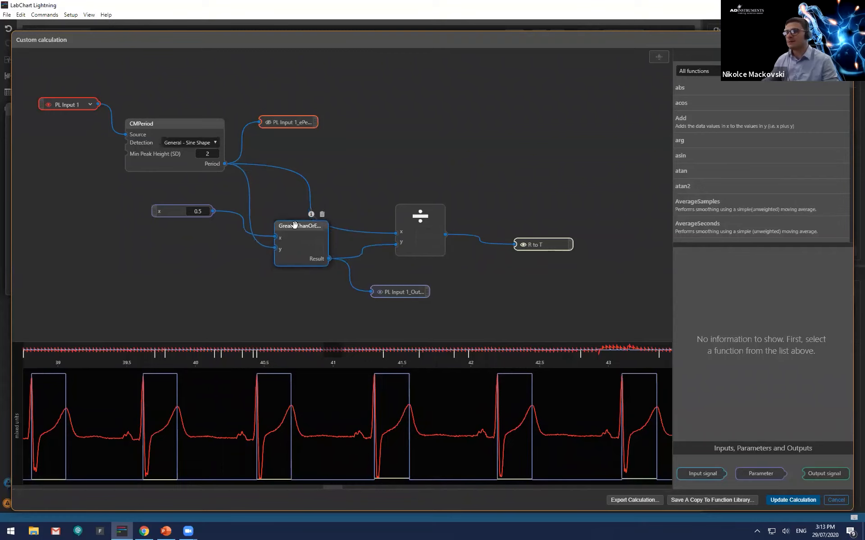
pyautogui.moveTo(226, 137); pyautogui.dragTo(233, 135)
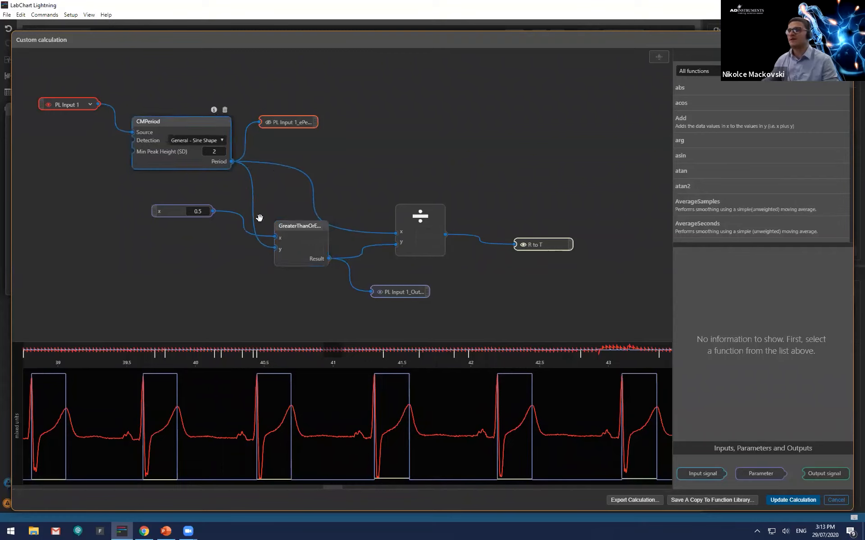
pyautogui.moveTo(302, 226); pyautogui.dragTo(296, 228)
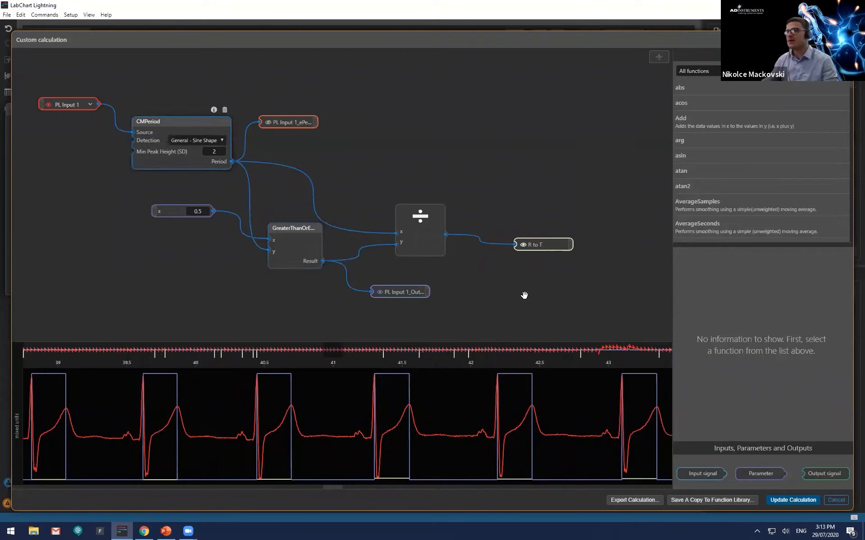
# Hide the GreaterThanOrEqualTo block's output trace and update the R to T calculation, returning to the chart
pyautogui.click(380, 292)
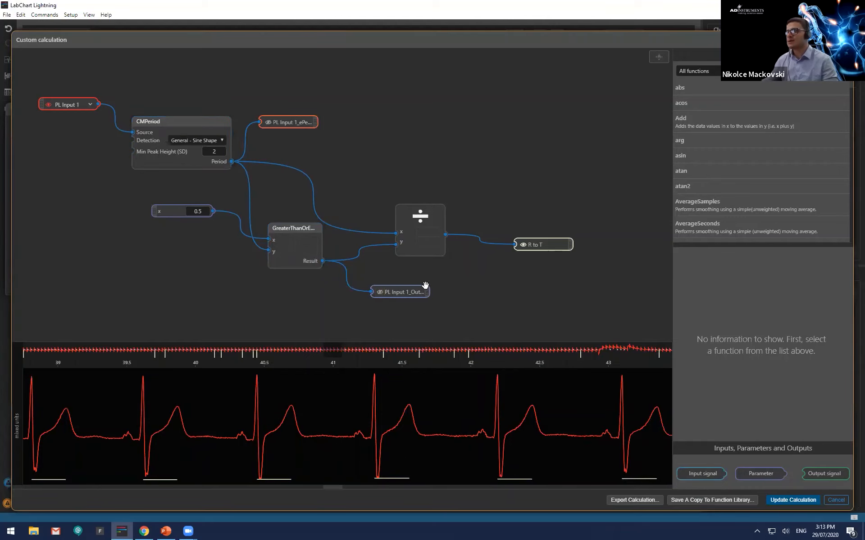
pyautogui.click(426, 283)
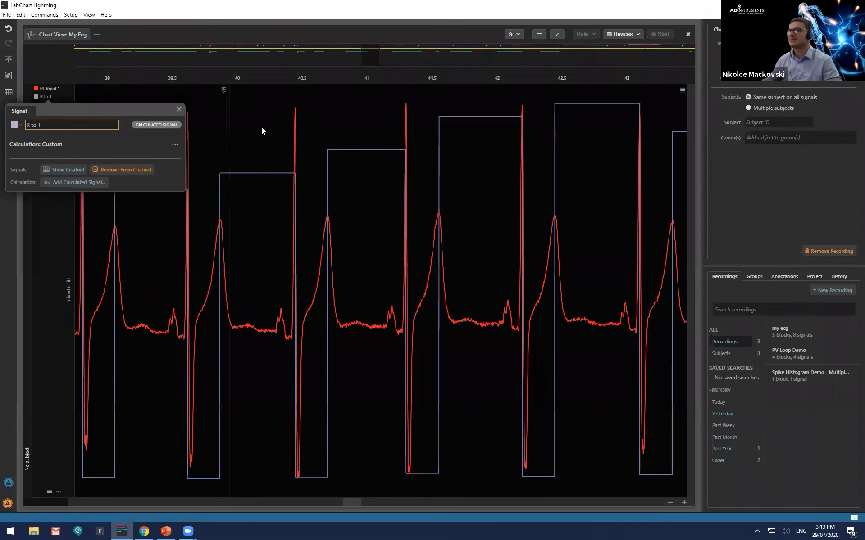
pyautogui.click(180, 110)
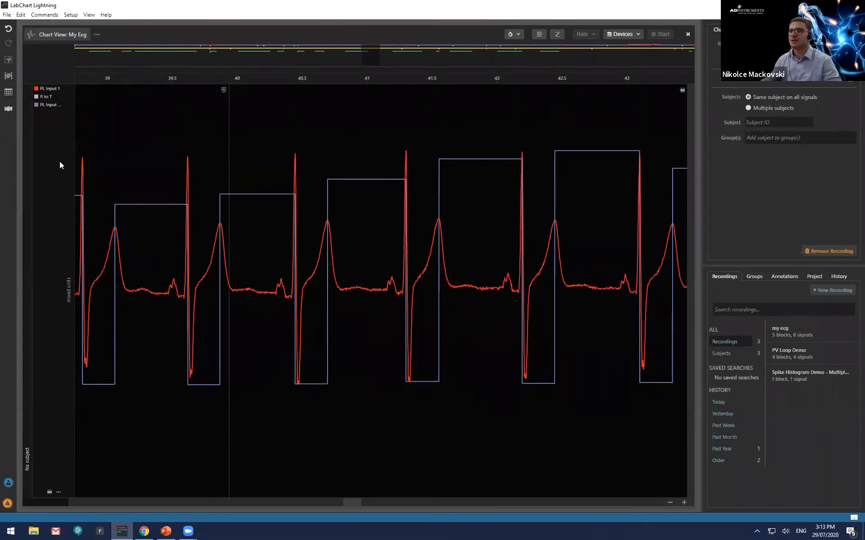
# Remove the PL Input 1_ePeriod signal from the ECG channel
pyautogui.click(50, 105)
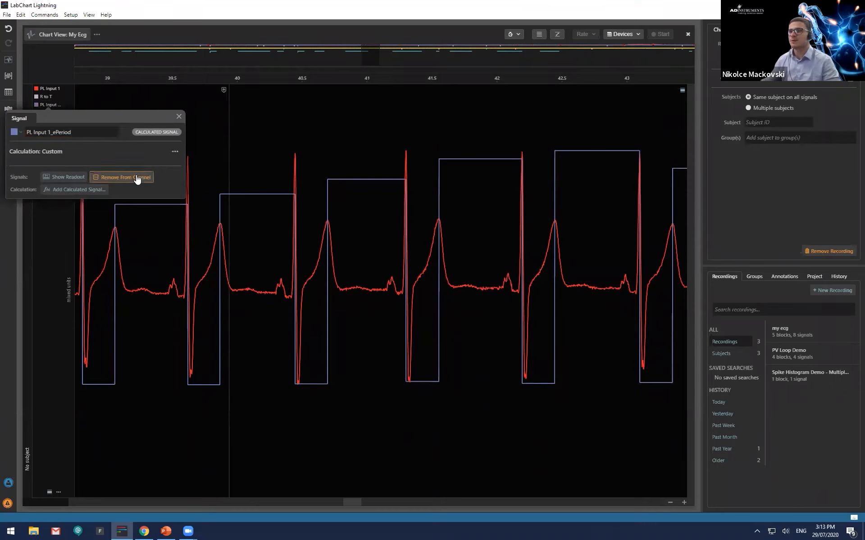
pyautogui.click(141, 179)
pyautogui.scroll(-3, 390, 404)
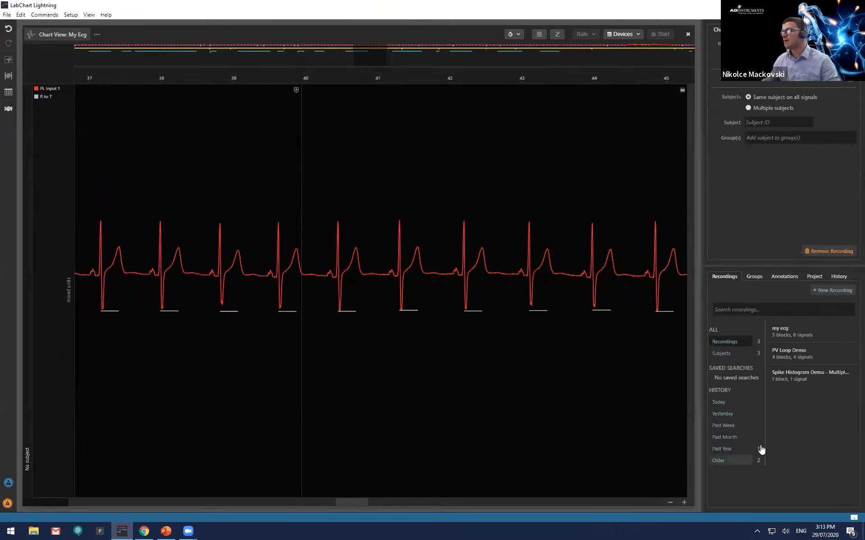
# Open the PV Loop Demo recording and review the Pressure signal's units conversion settings without changing them
pyautogui.click(810, 376)
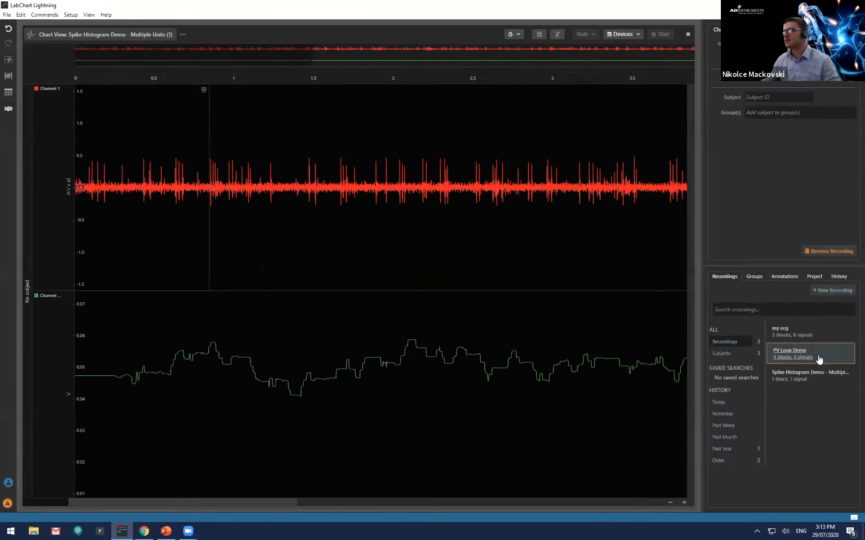
pyautogui.click(810, 356)
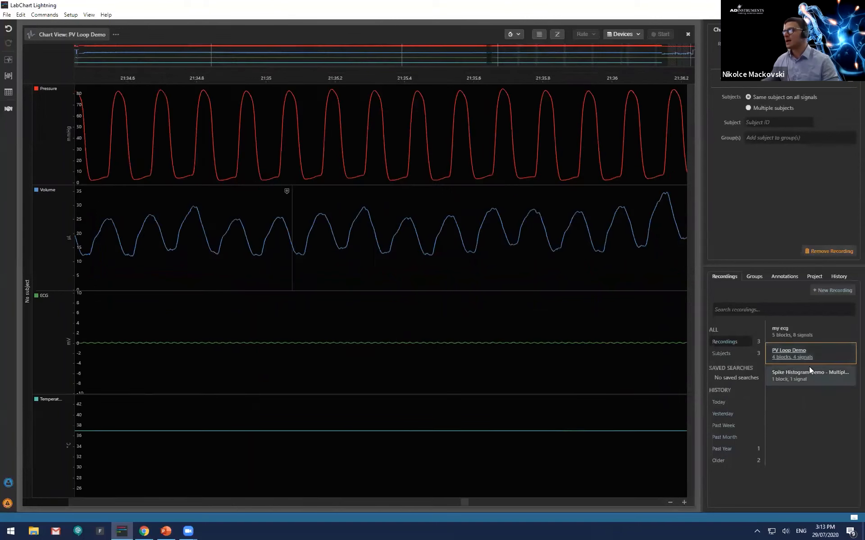
pyautogui.click(50, 98)
pyautogui.click(163, 141)
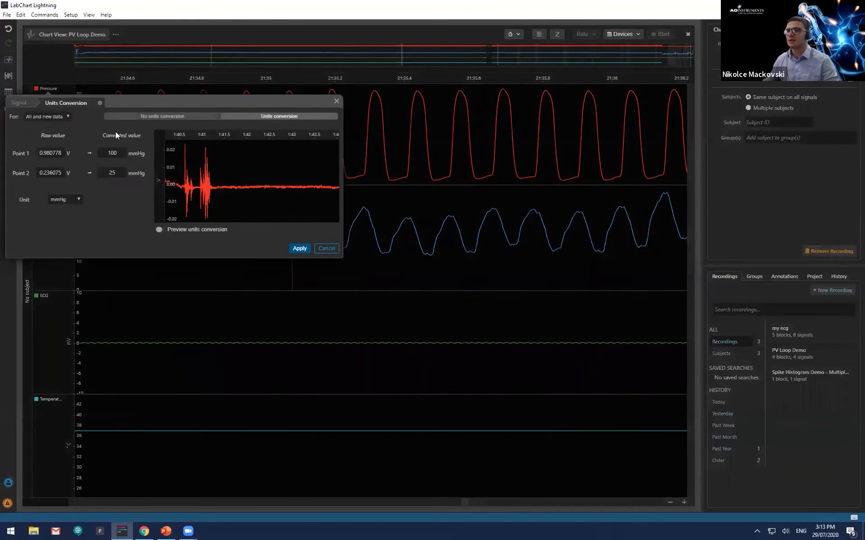
pyautogui.click(316, 246)
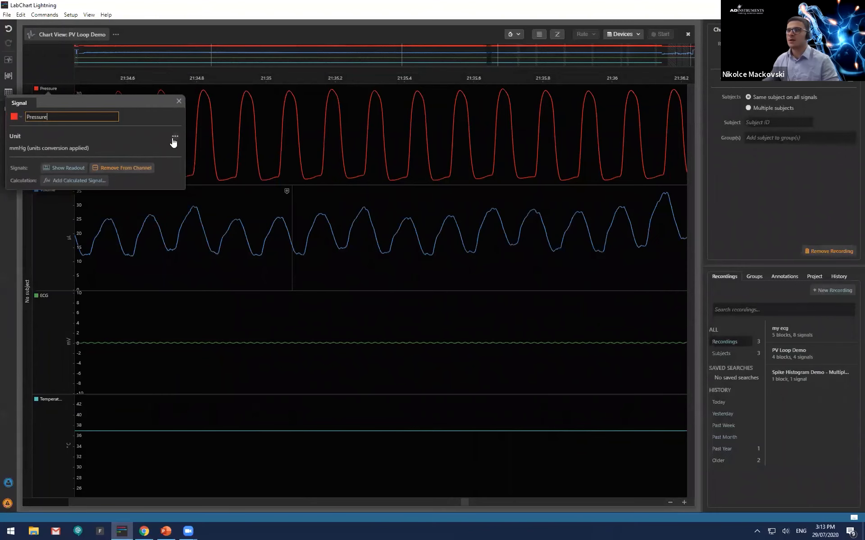
pyautogui.click(173, 138)
pyautogui.click(327, 250)
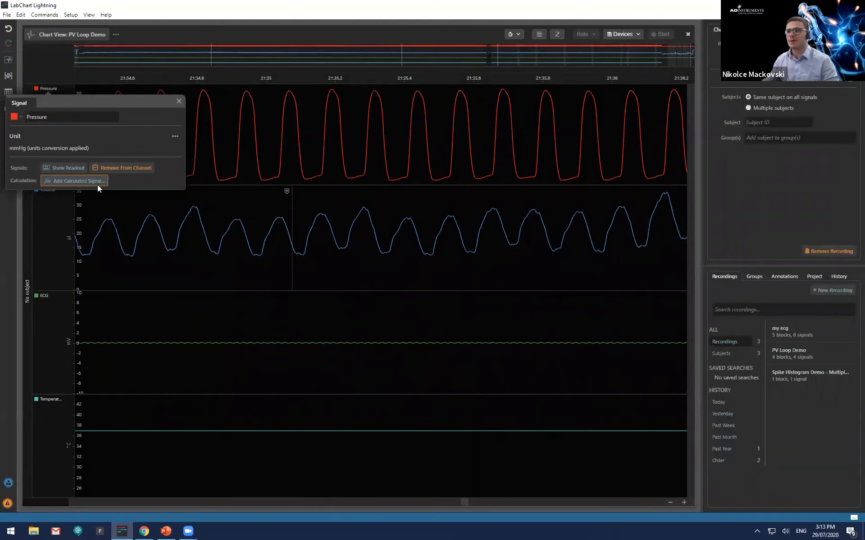
# Start a custom calculation on the Pressure signal, examine cyclic measurement functions such as GeneralSpikeyShape, and cancel without adding it
pyautogui.click(97, 185)
pyautogui.click(130, 118)
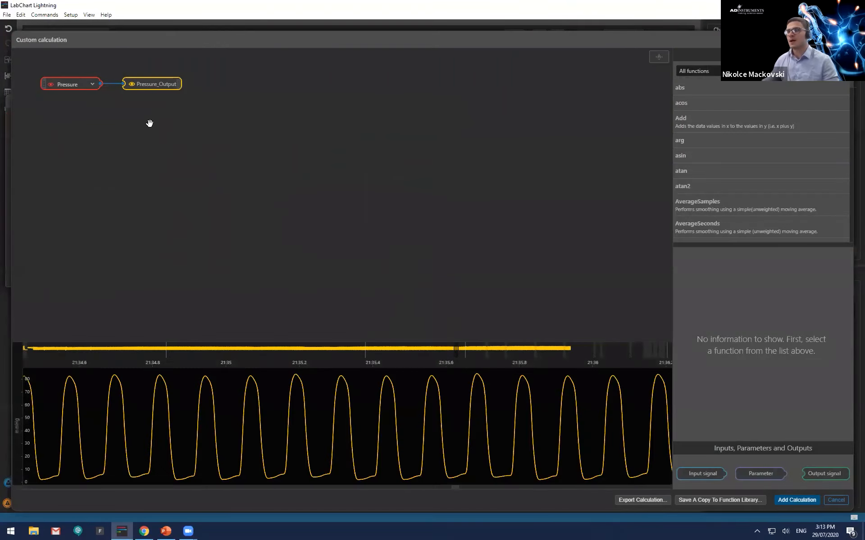
pyautogui.scroll(-10, 721, 157)
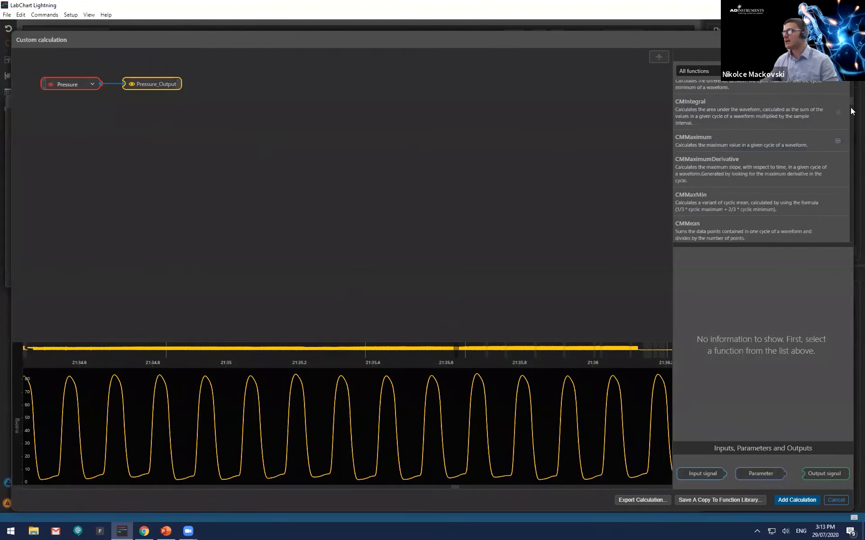
pyautogui.moveTo(848, 100); pyautogui.dragTo(844, 159)
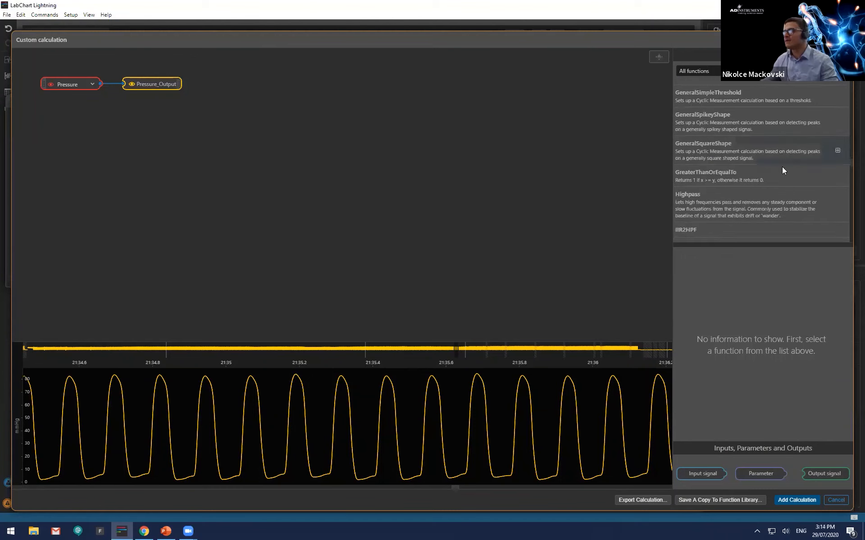
pyautogui.click(723, 129)
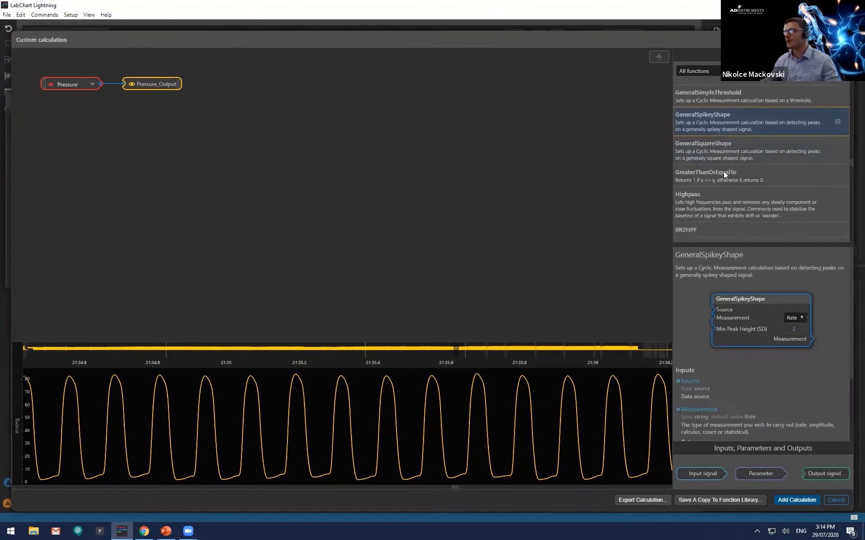
pyautogui.scroll(-1, 726, 214)
pyautogui.scroll(3, 726, 214)
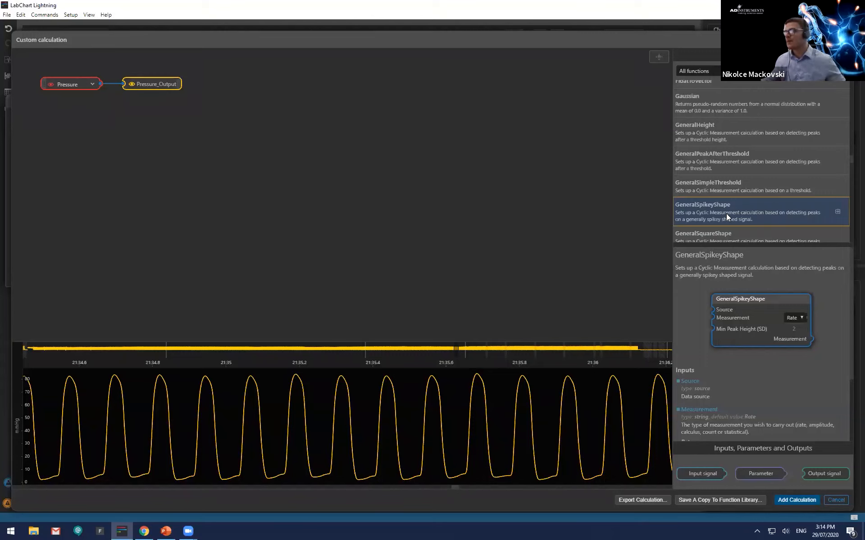
pyautogui.click(836, 500)
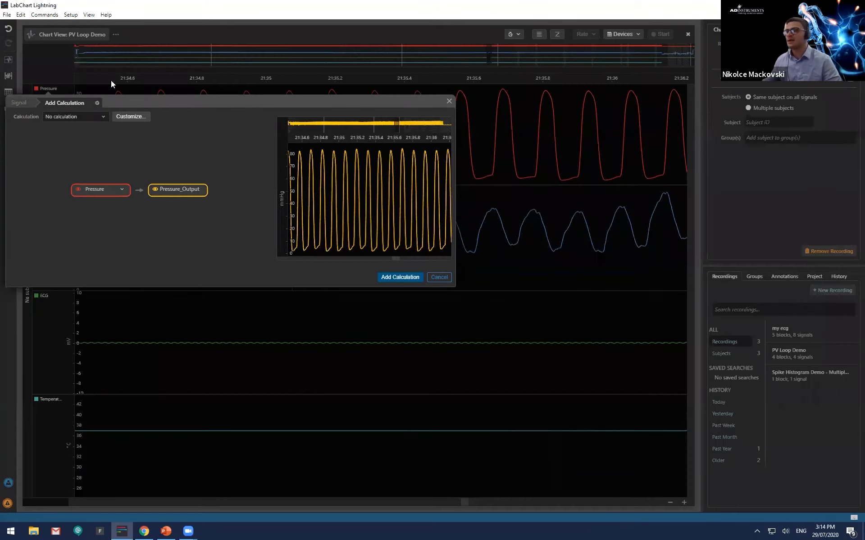
pyautogui.click(449, 102)
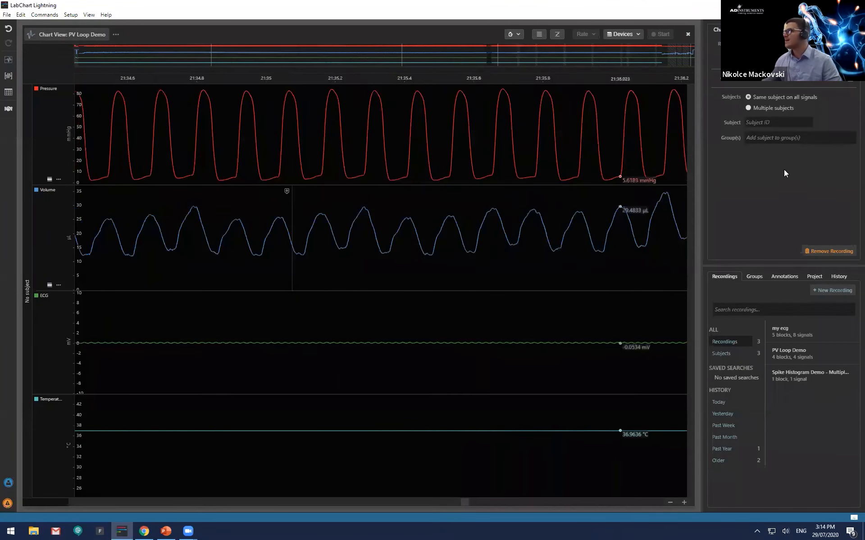
# Switch to Chrome and examine the free trial form on the LabChart Lightning product page
pyautogui.hotkey('alt', 'Tab')
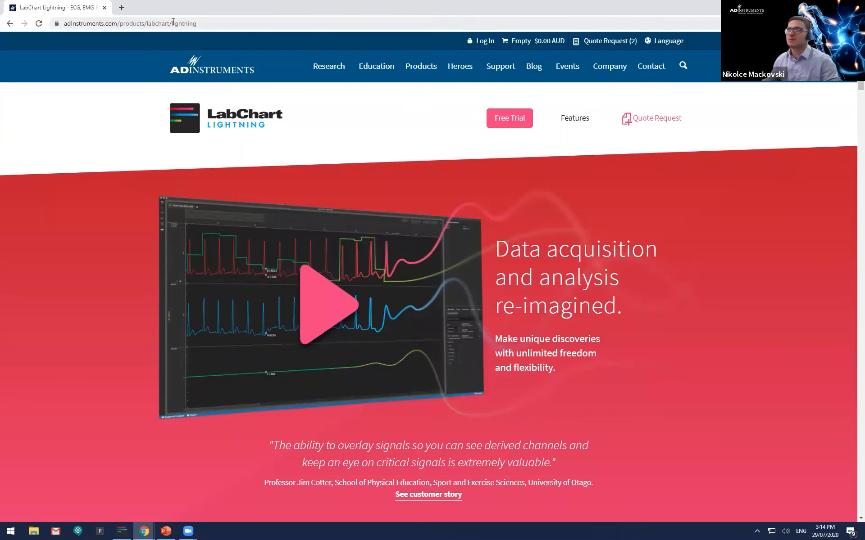
pyautogui.scroll(-5, 677, 279)
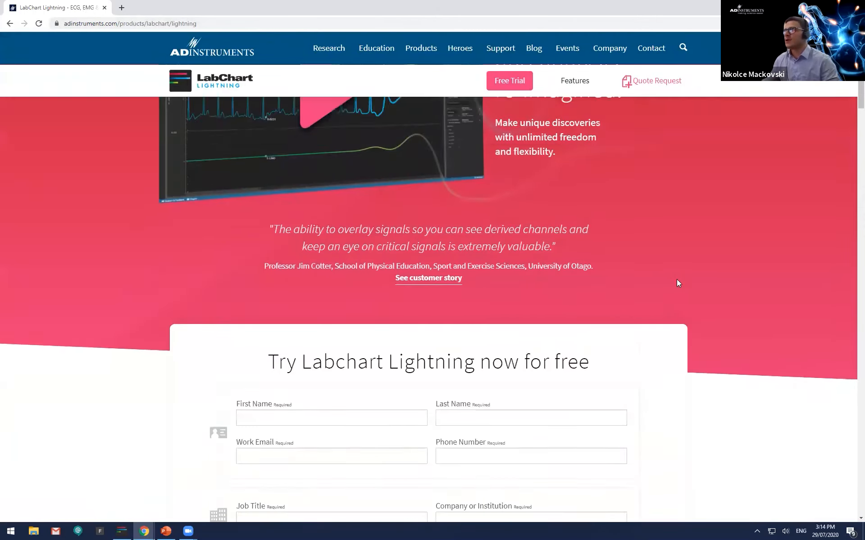
pyautogui.scroll(5, 677, 279)
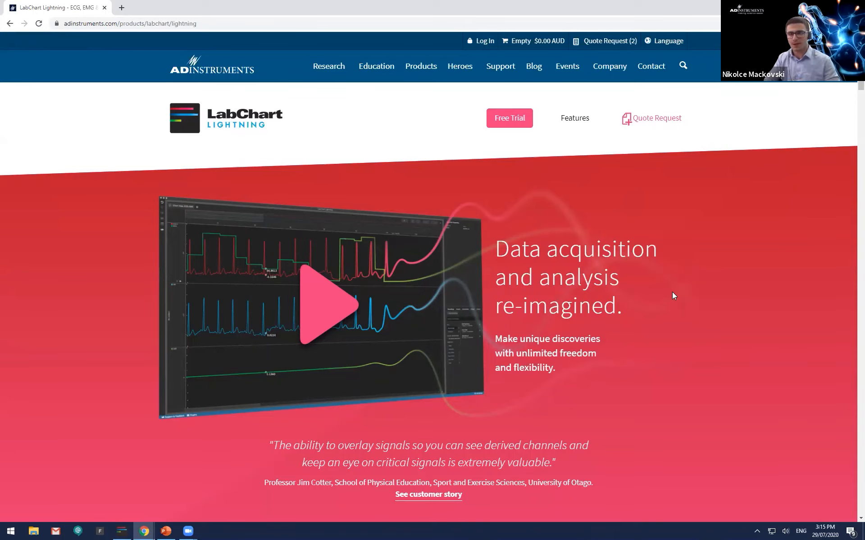
pyautogui.scroll(-7, 672, 295)
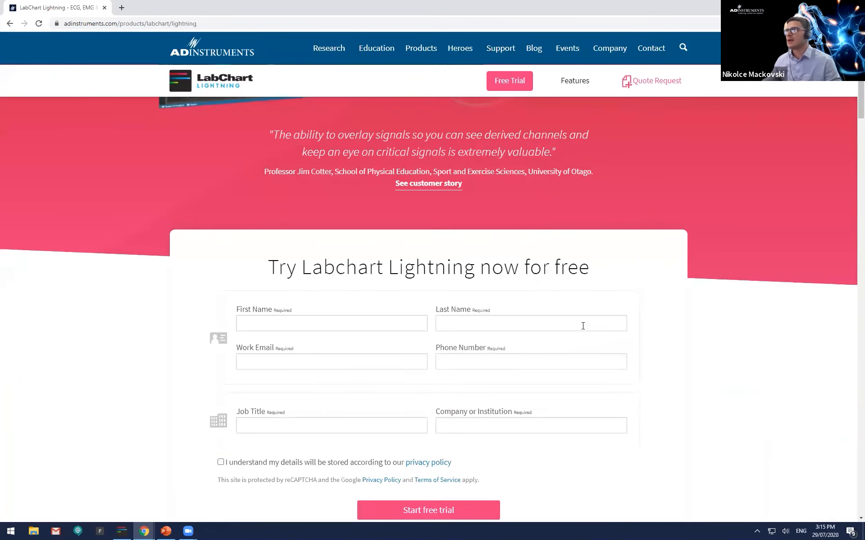
pyautogui.scroll(-5, 583, 326)
pyautogui.scroll(2, 584, 328)
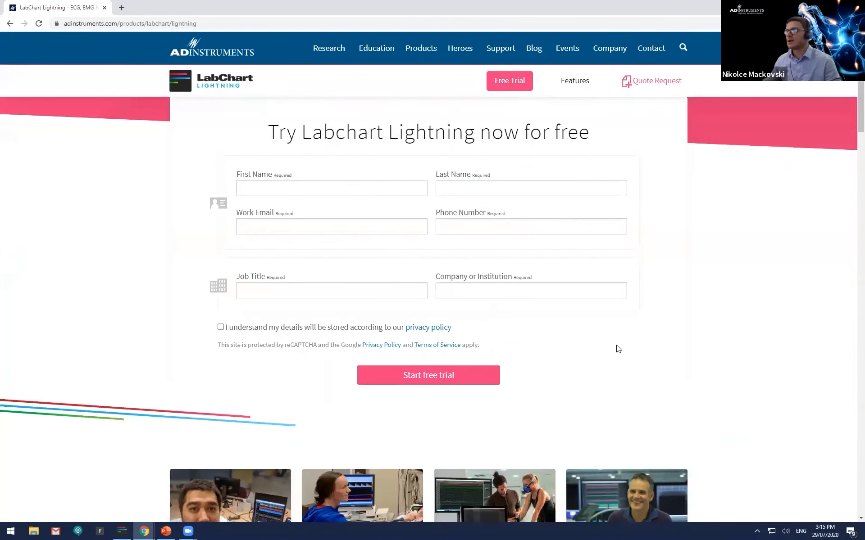
# Expand the LabChart 8 vs LabChart Lightning Feature Comparison and examine it along with the feature sections further down the page
pyautogui.scroll(-3, 579, 333)
pyautogui.scroll(-5, 665, 403)
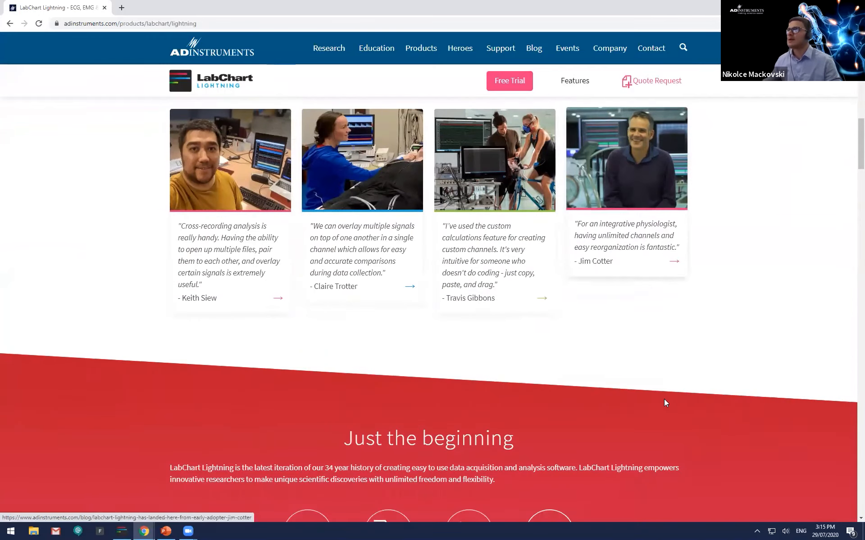
pyautogui.scroll(-6, 662, 393)
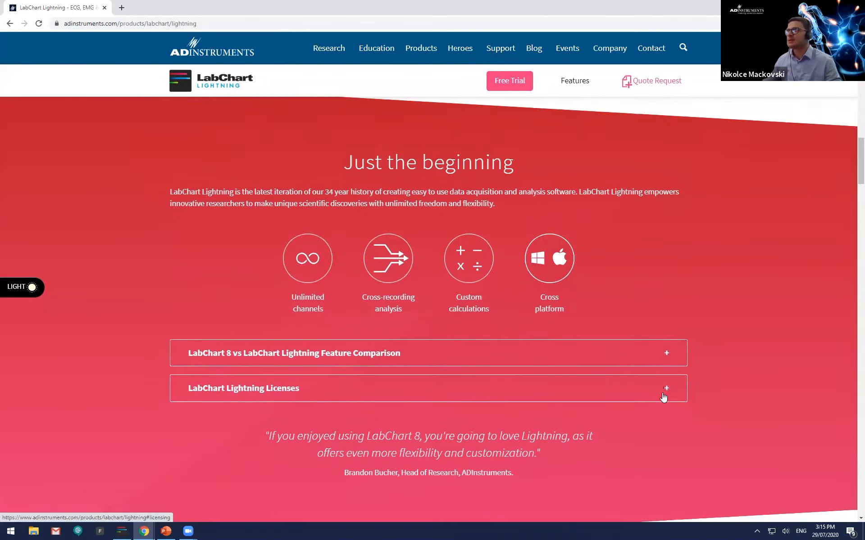
pyautogui.click(498, 321)
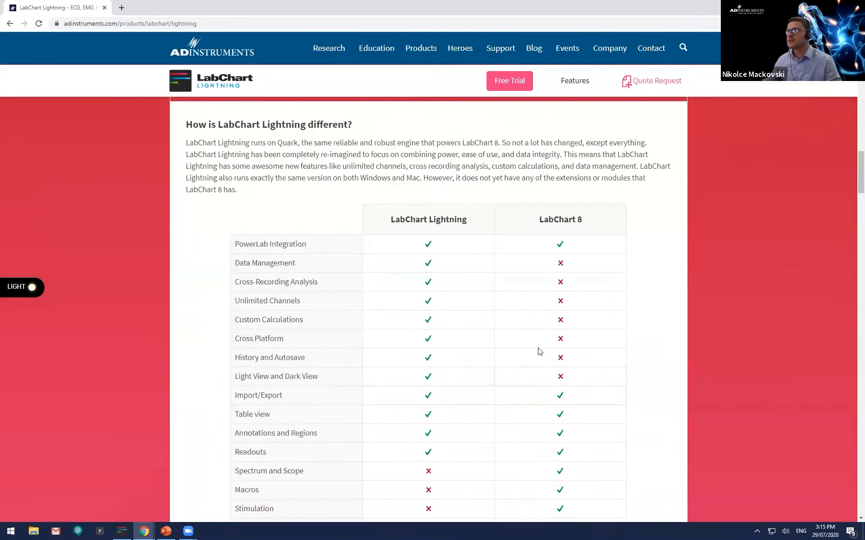
pyautogui.scroll(-5, 542, 378)
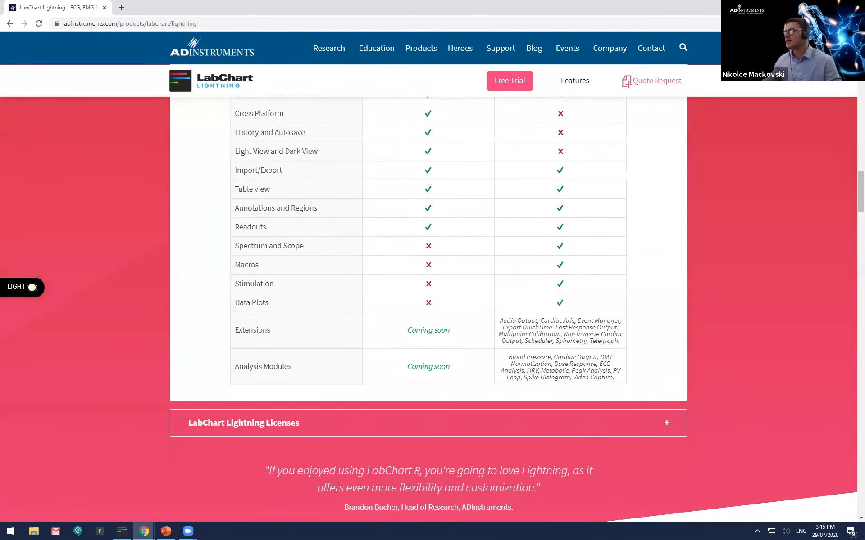
pyautogui.scroll(-20, 853, 193)
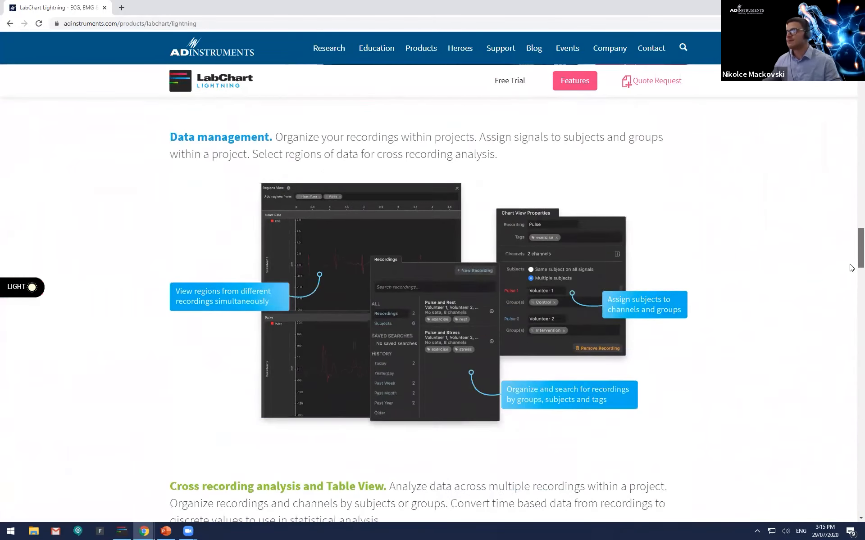
pyautogui.scroll(-10, 852, 268)
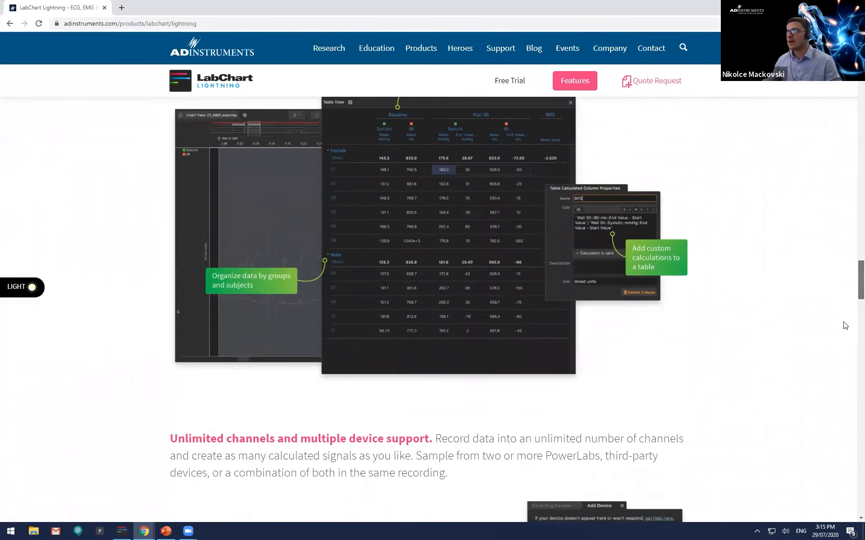
pyautogui.scroll(-20, 845, 319)
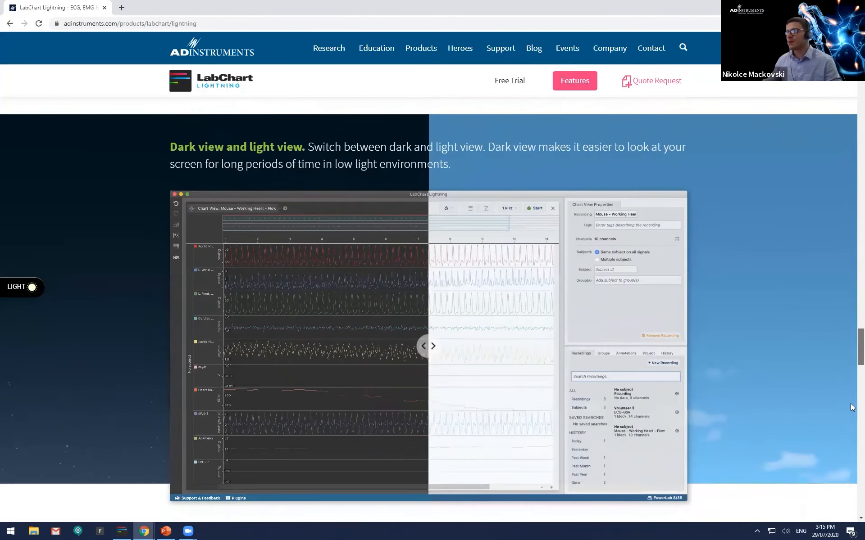
pyautogui.scroll(20, 851, 408)
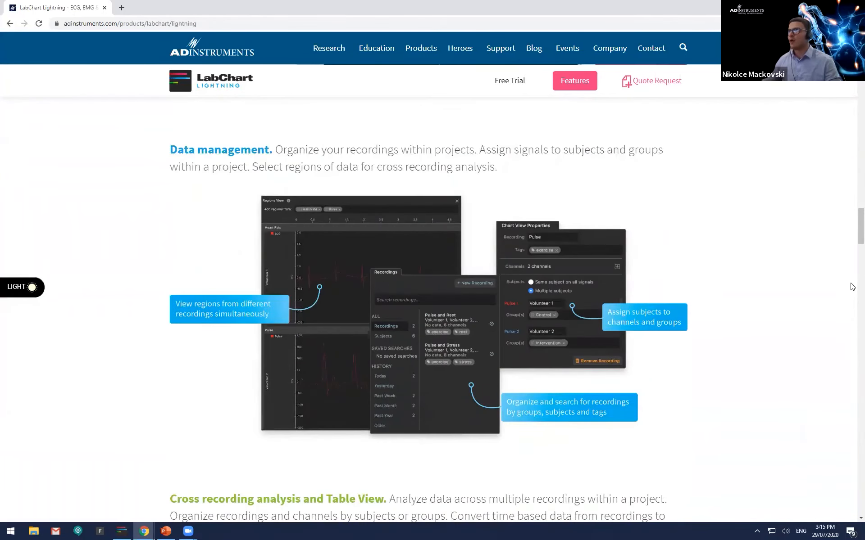